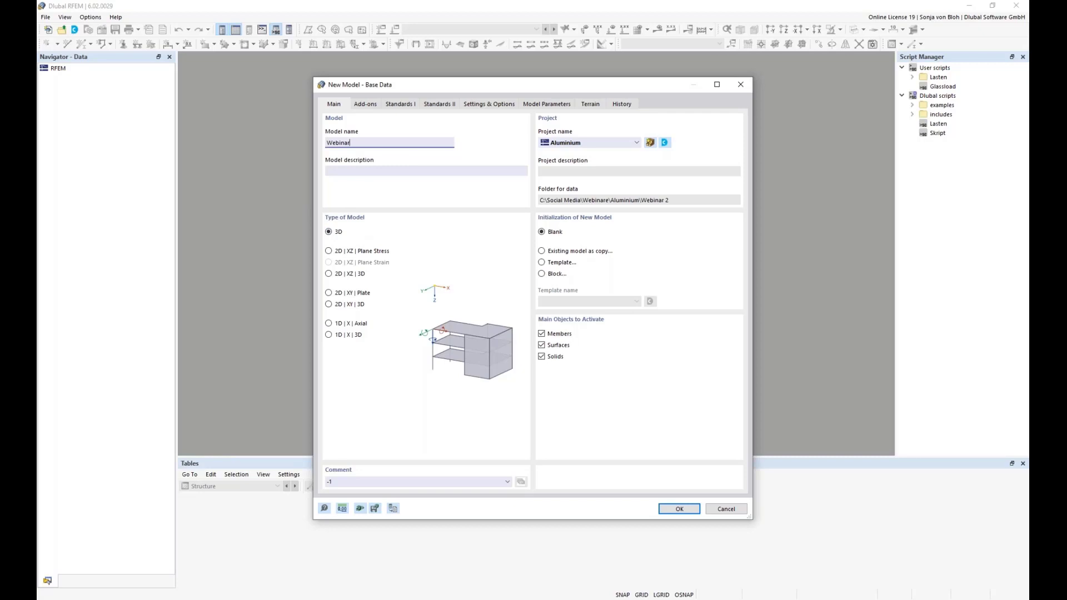
Activate the Aluminum Design add-on for the new model.
click(362, 106)
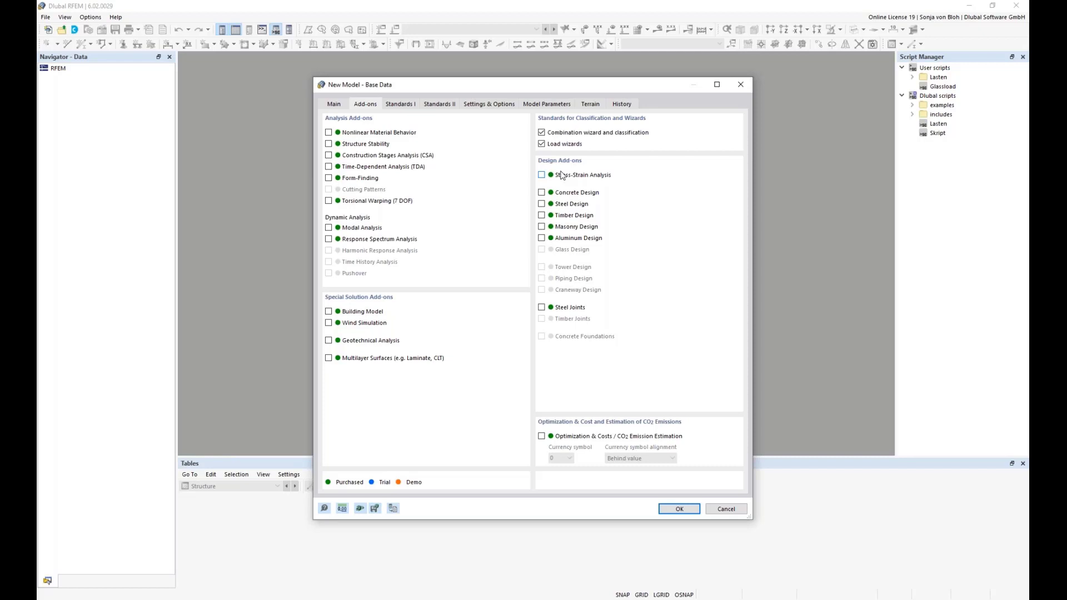
click(542, 238)
Set the German DIN national annexes: 2012-08 for EN 1990, 2019-04 for EN 1991 and 2021-03 for EN 1999 aluminum design.
click(402, 105)
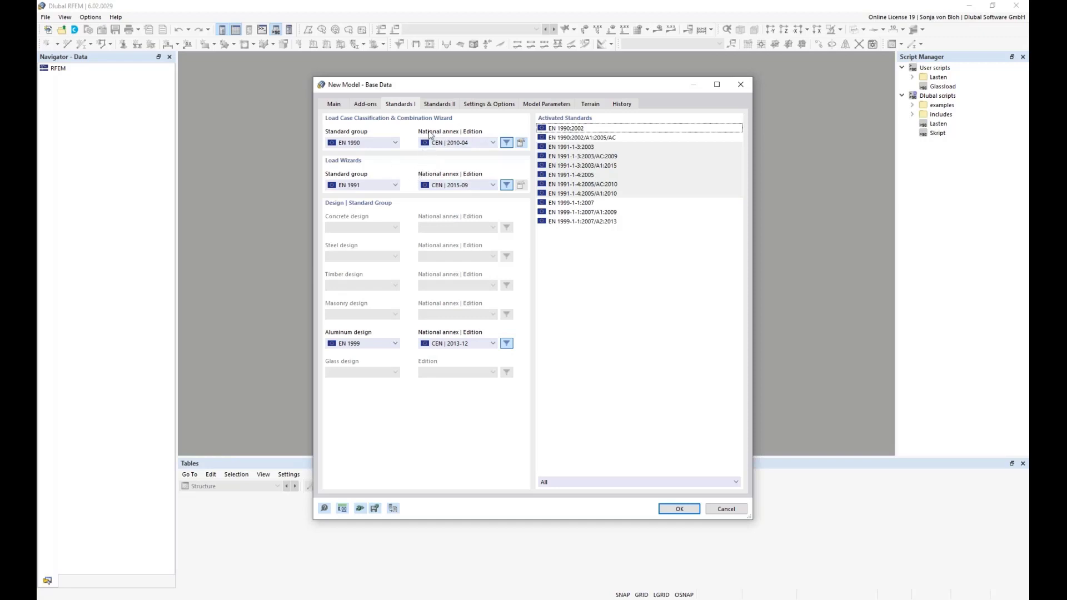
click(494, 144)
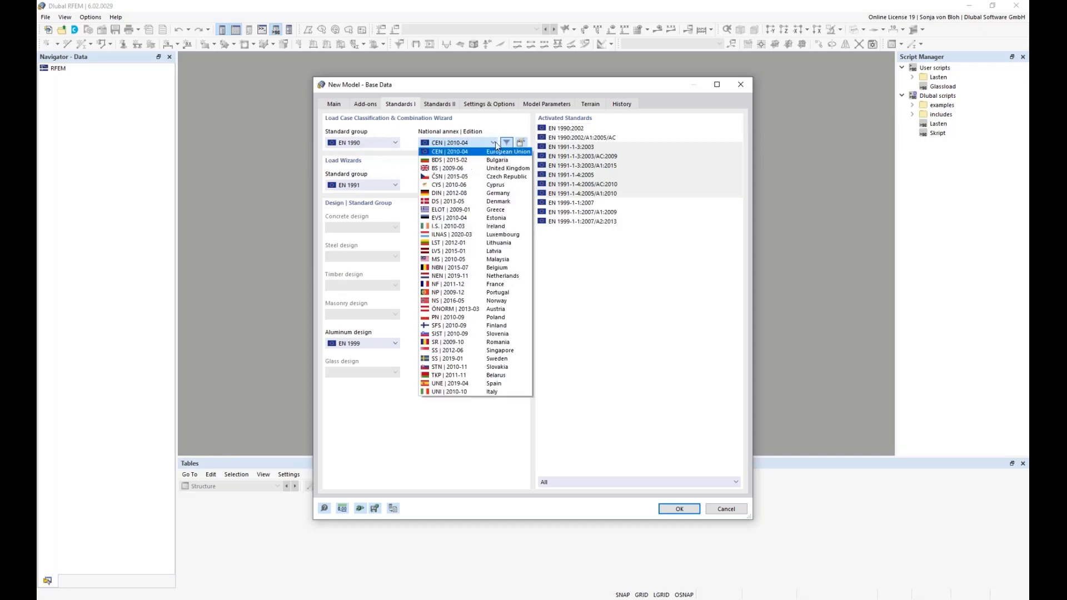
click(465, 194)
click(493, 185)
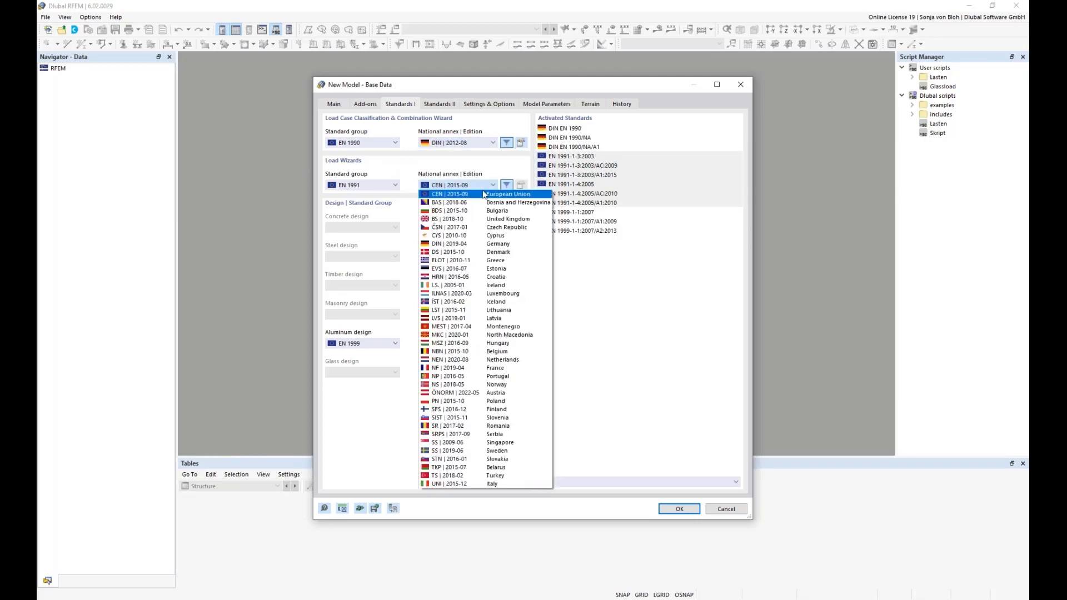
click(460, 243)
click(493, 343)
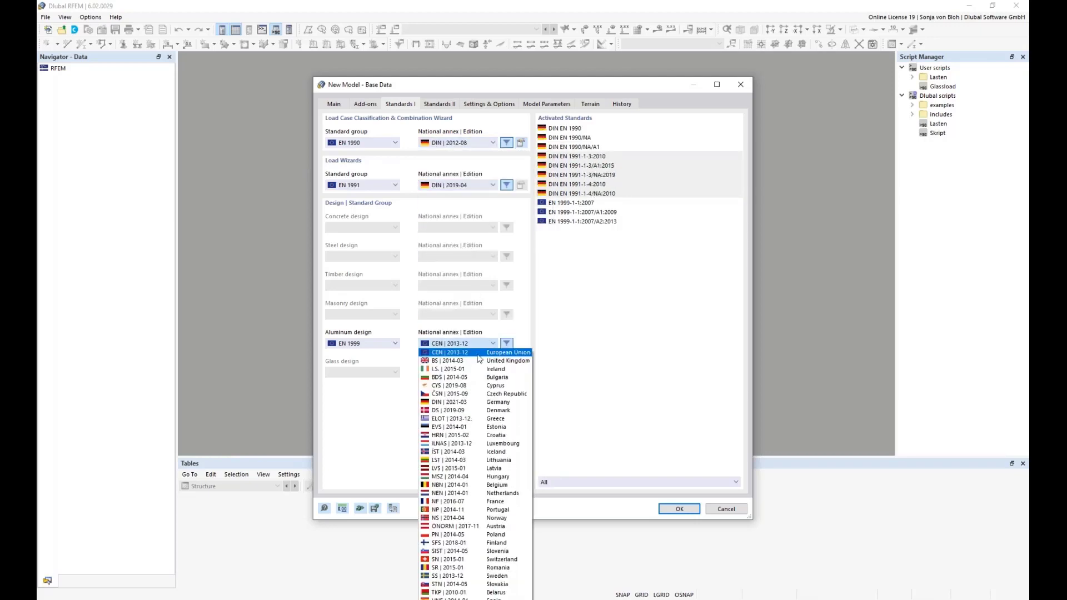
click(467, 401)
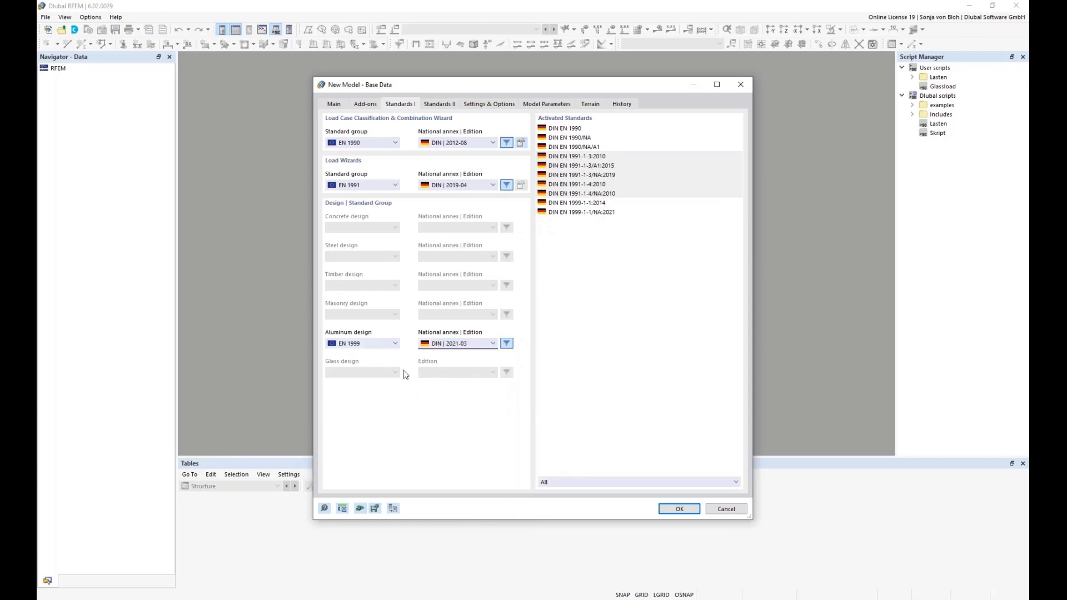
Keep EN 1999 as the aluminum design standard and create the model with these base data.
click(395, 344)
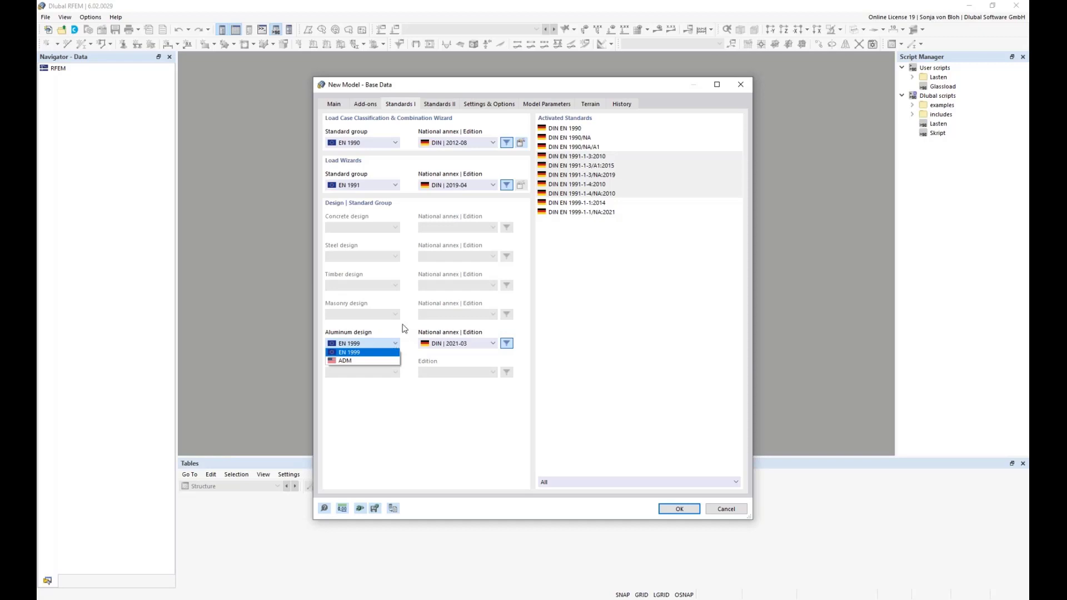
click(404, 329)
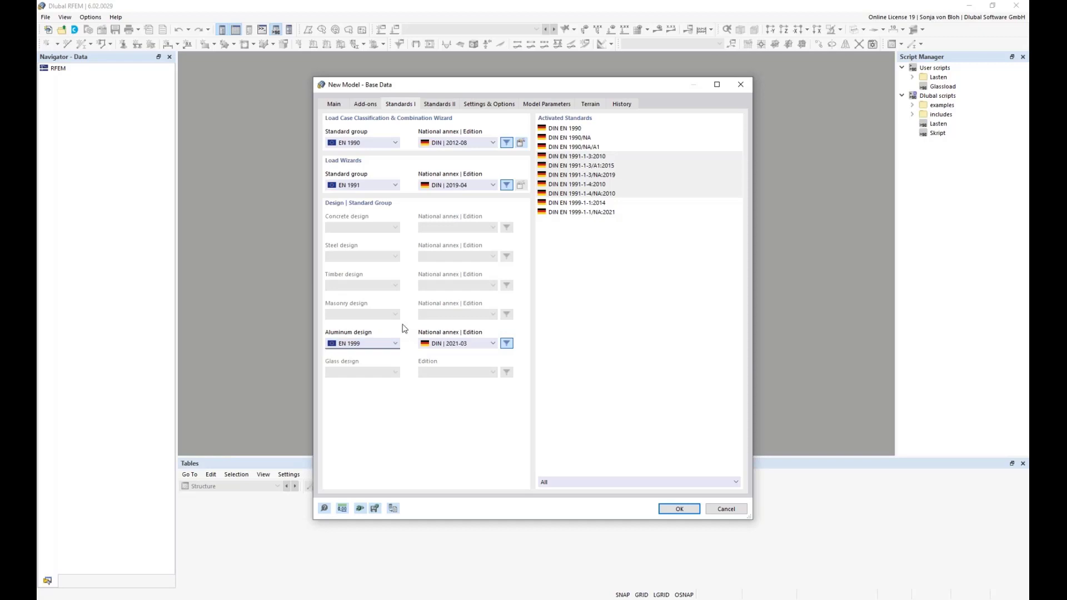
click(677, 509)
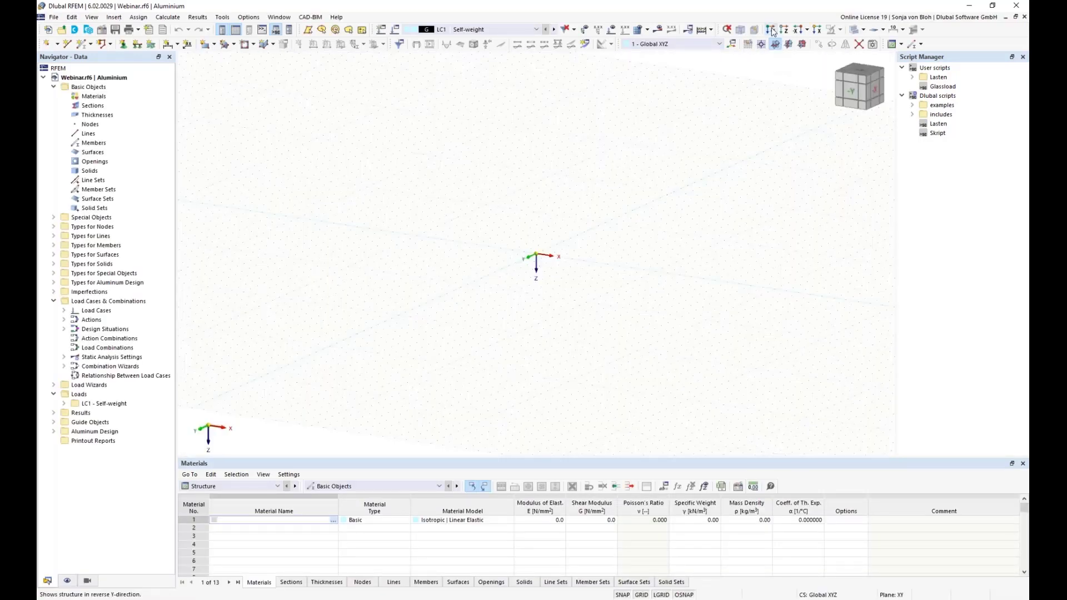
Set the work plane to XZ viewed in the -Y direction and start a new line grid from the guide objects.
click(789, 44)
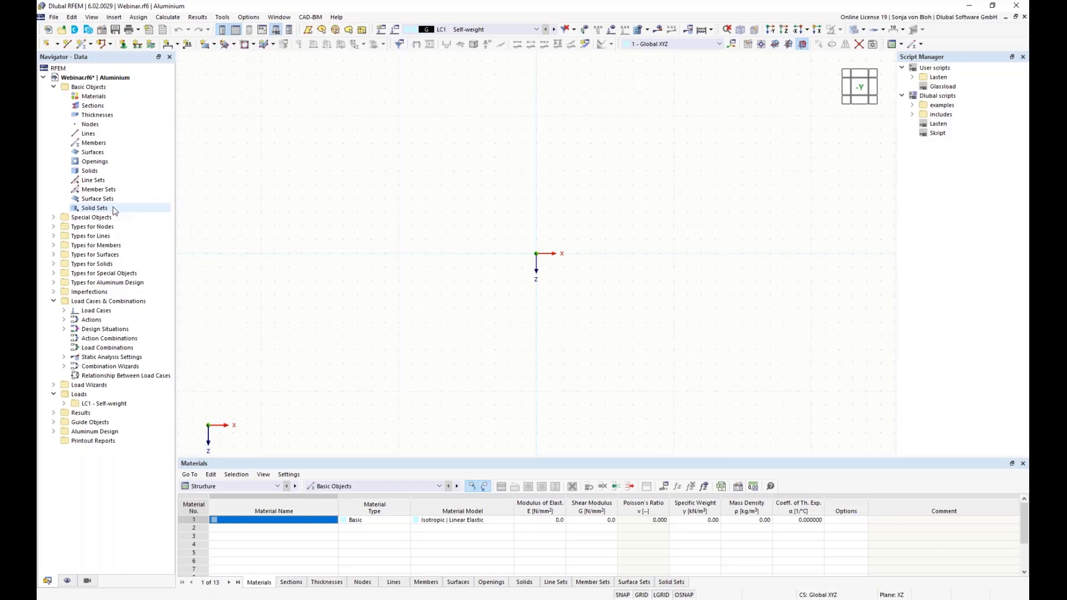
click(54, 423)
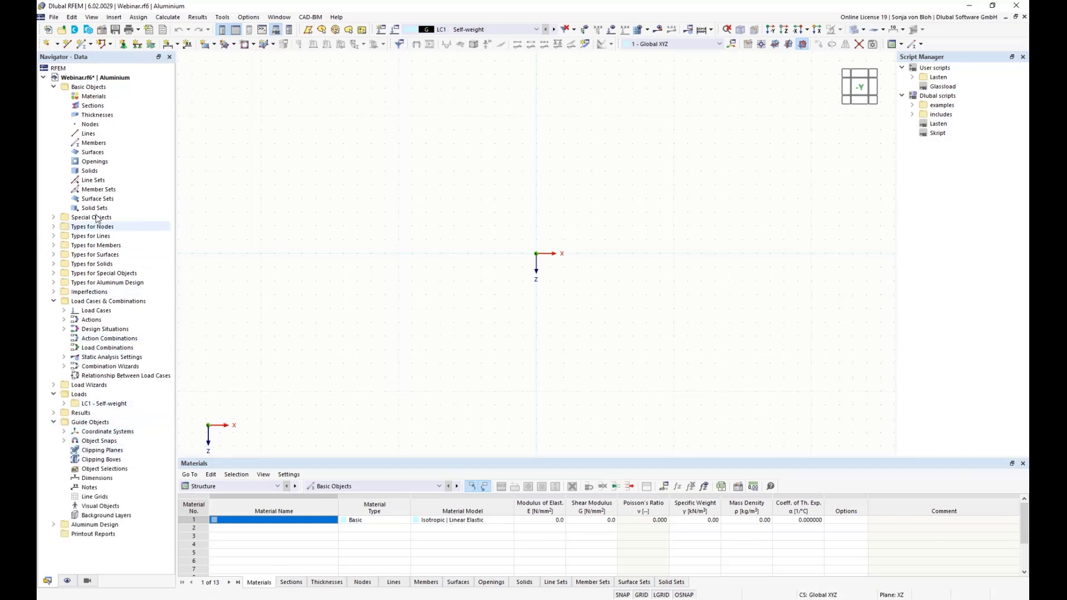
right_click(90, 495)
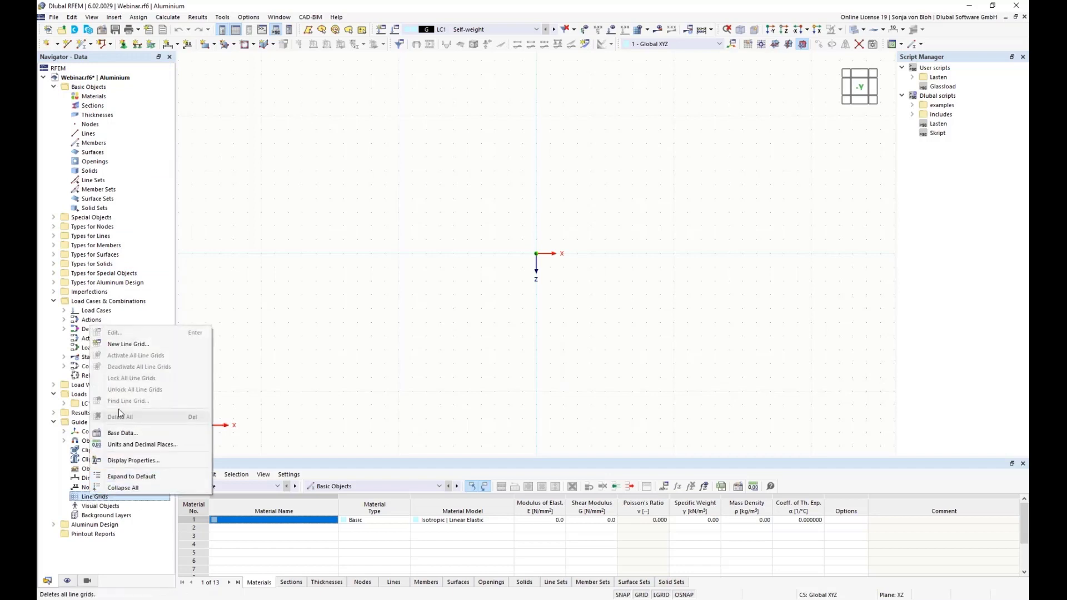
click(129, 344)
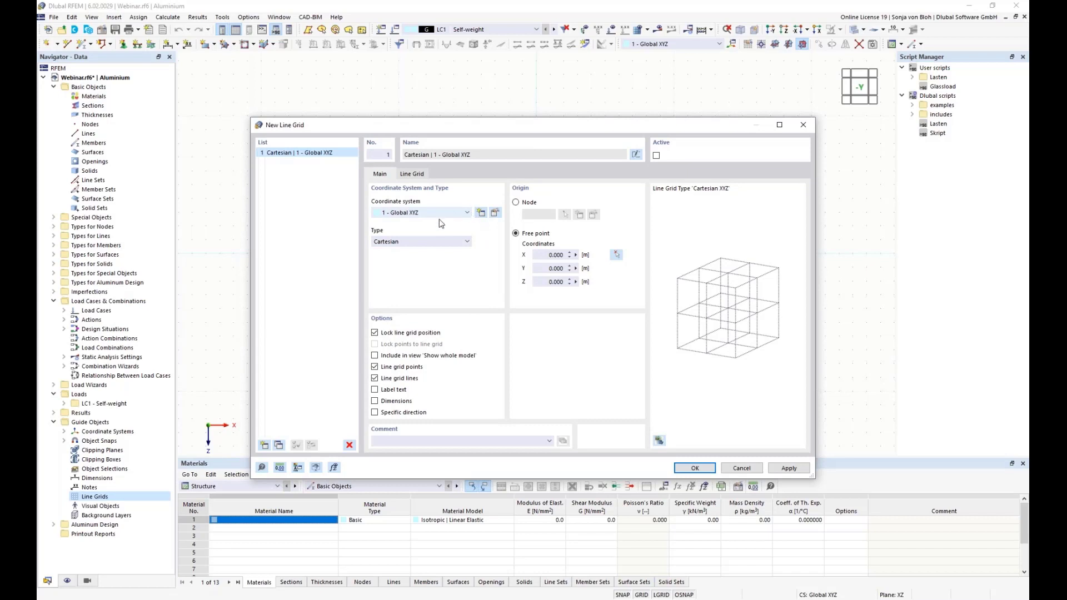
Keep the line grid Cartesian in the 1 - Global XYZ coordinate system, with its free-point origin at 0.000 m in X, Y and Z.
click(467, 213)
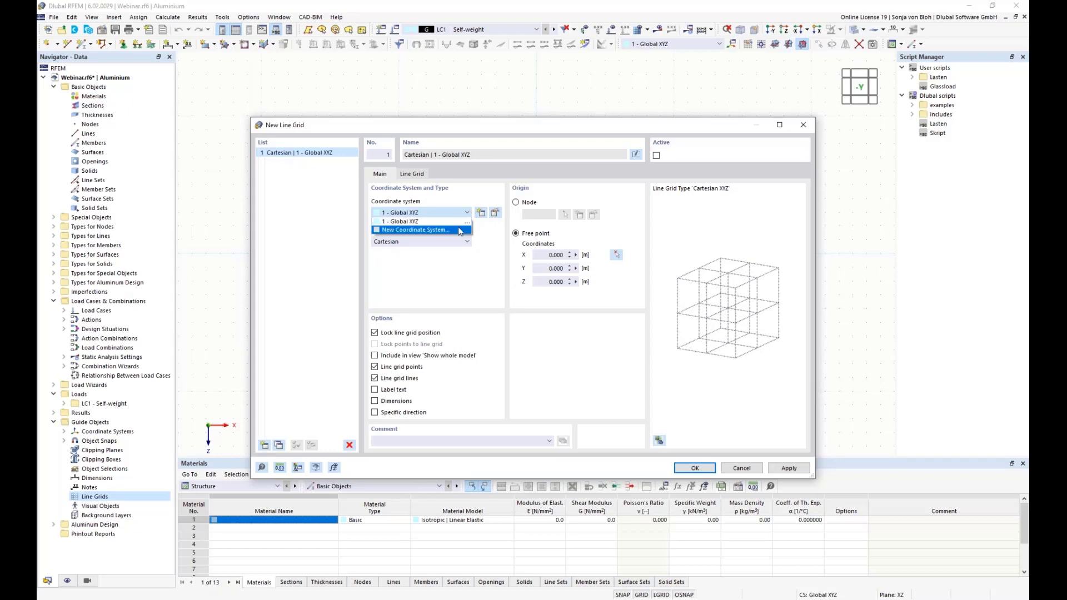
click(457, 228)
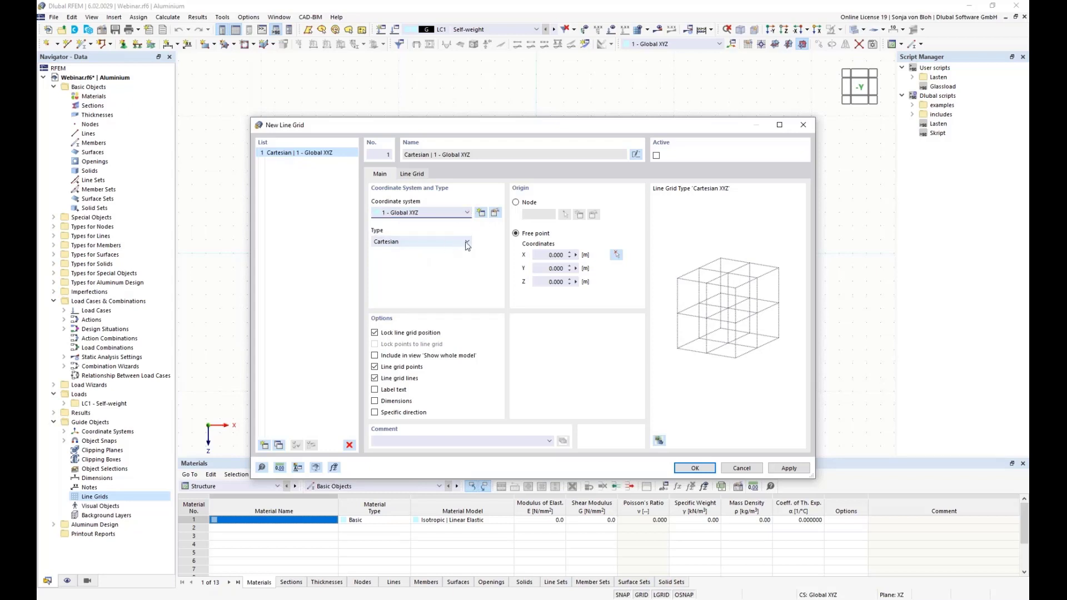
click(467, 242)
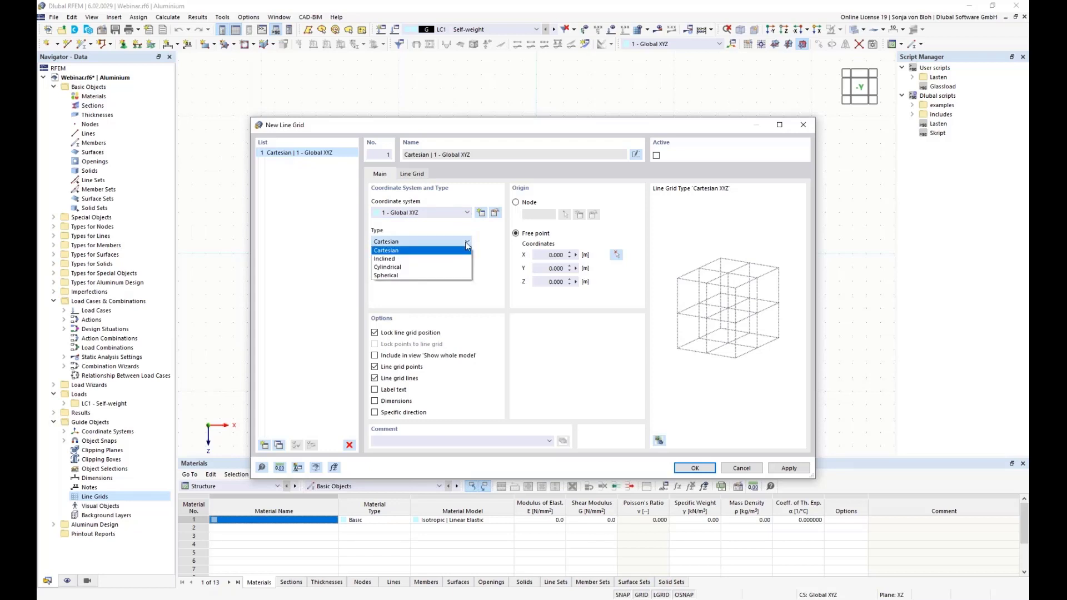
click(417, 250)
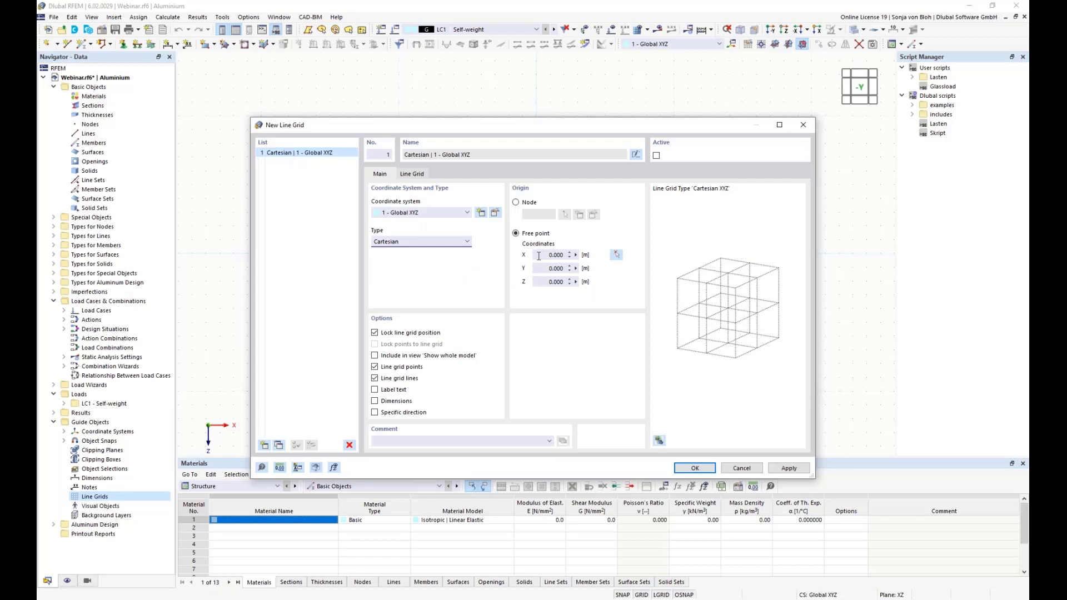
click(558, 254)
click(569, 268)
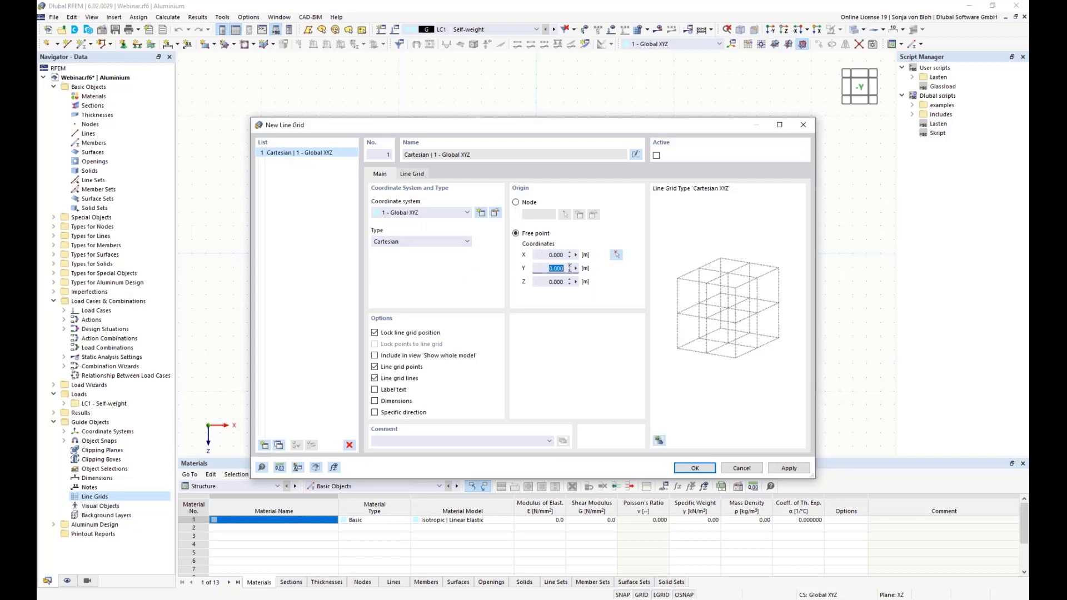
click(539, 282)
click(375, 355)
Define the X-direction grid lines by Spans in the Positive direction.
click(417, 174)
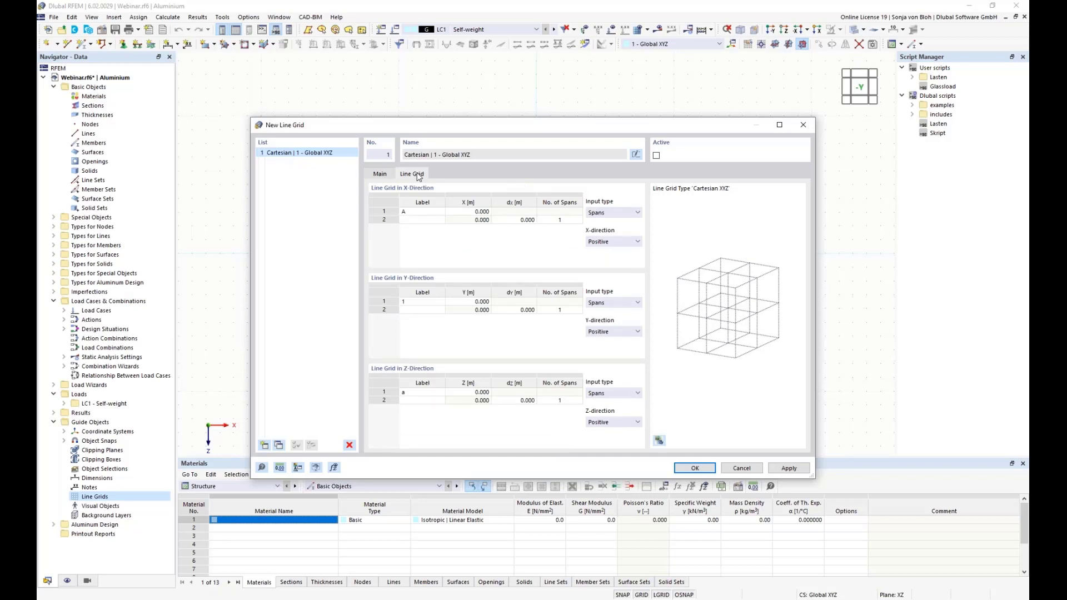
click(626, 216)
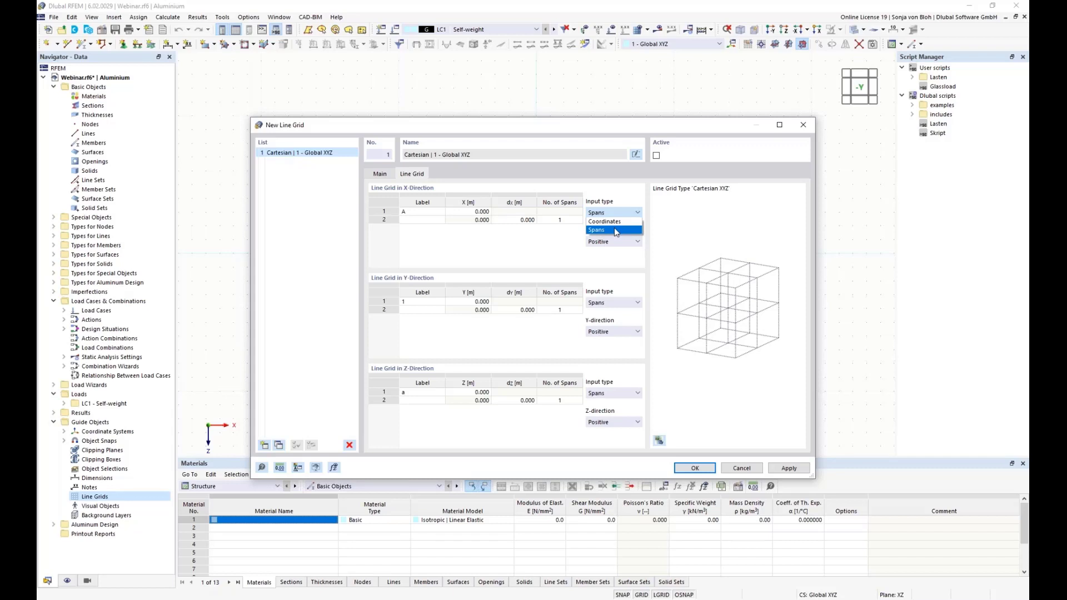
click(616, 230)
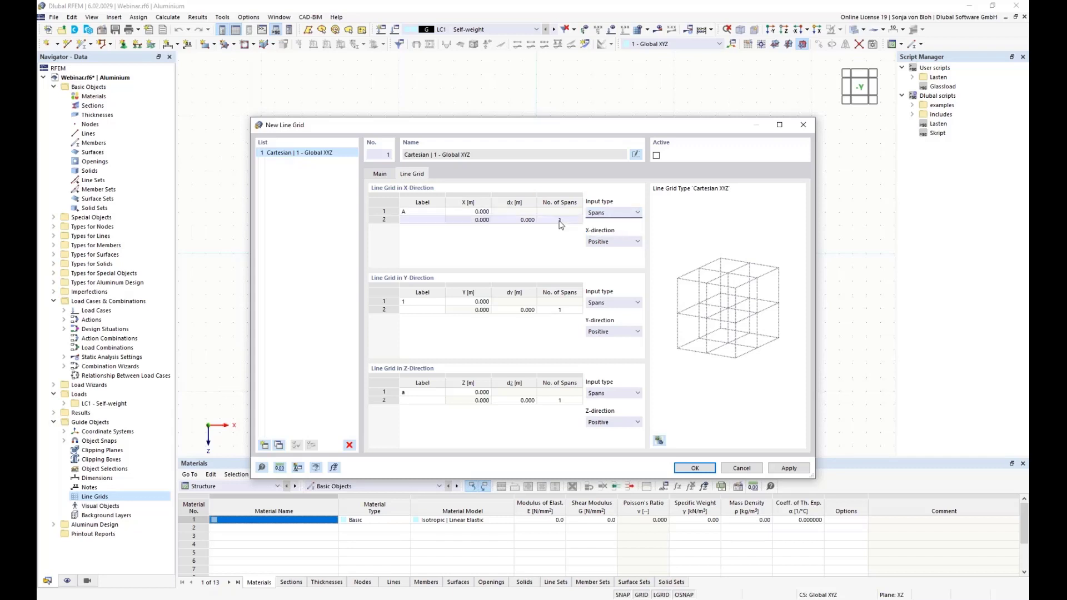
click(636, 243)
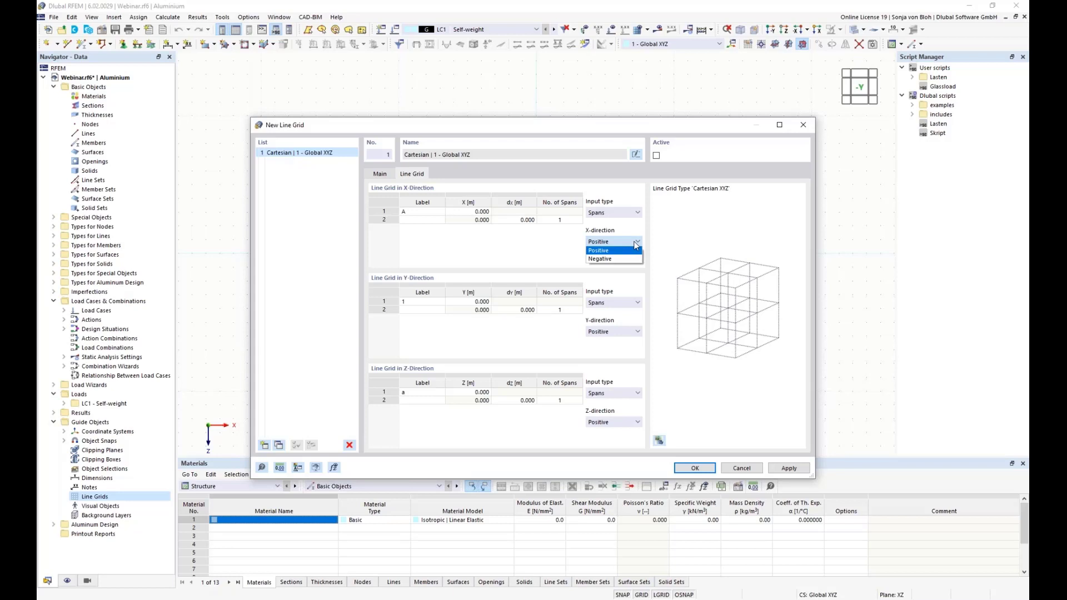
click(615, 251)
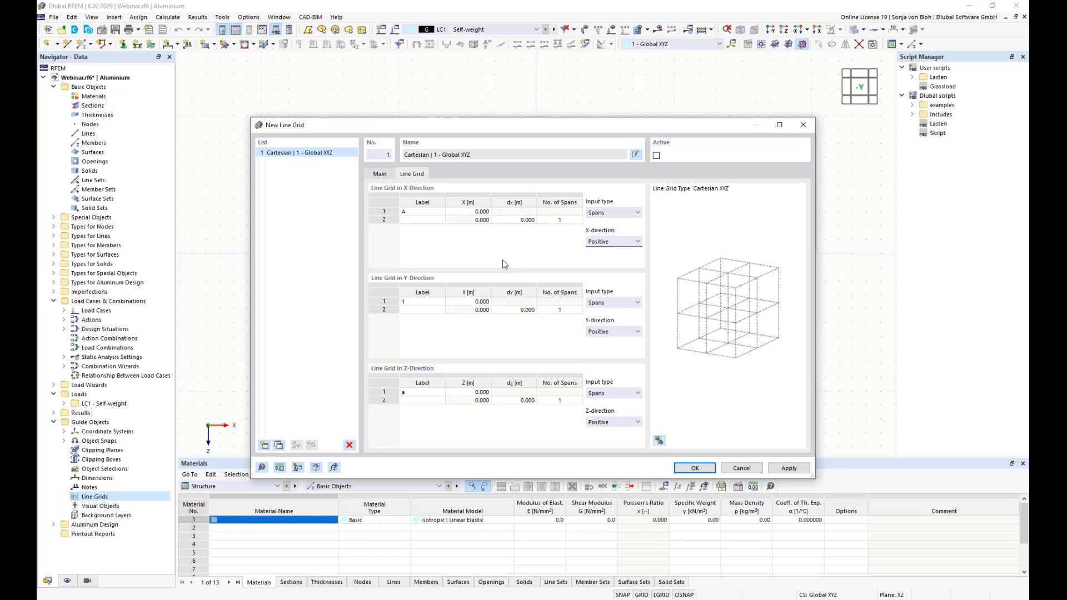
Set the first X-direction grid spacing to 2.4 m with 3 spans.
double_click(510, 220)
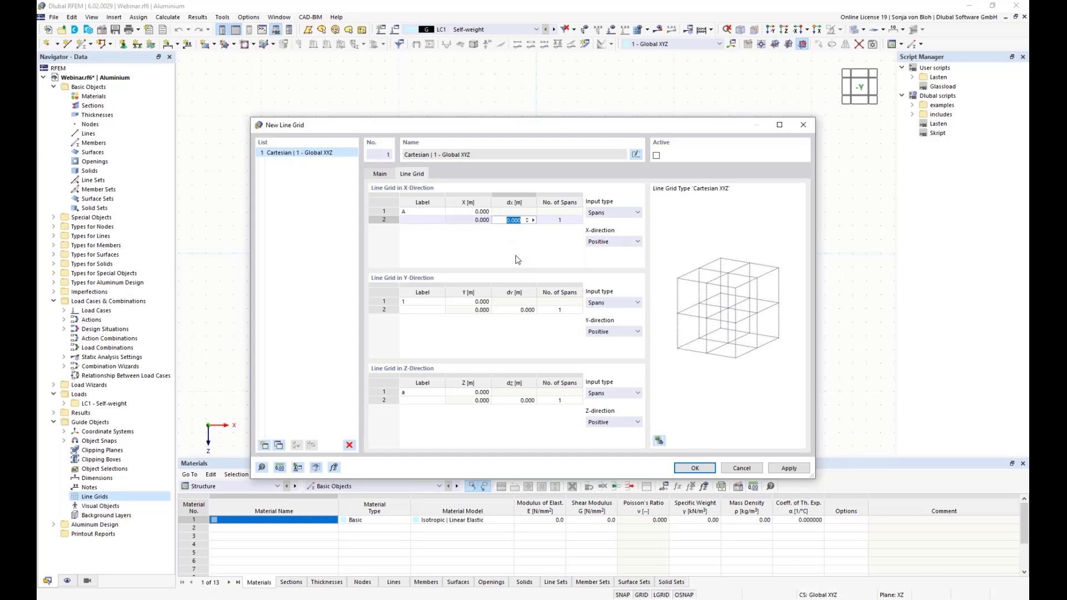
text(2.4)
click(578, 220)
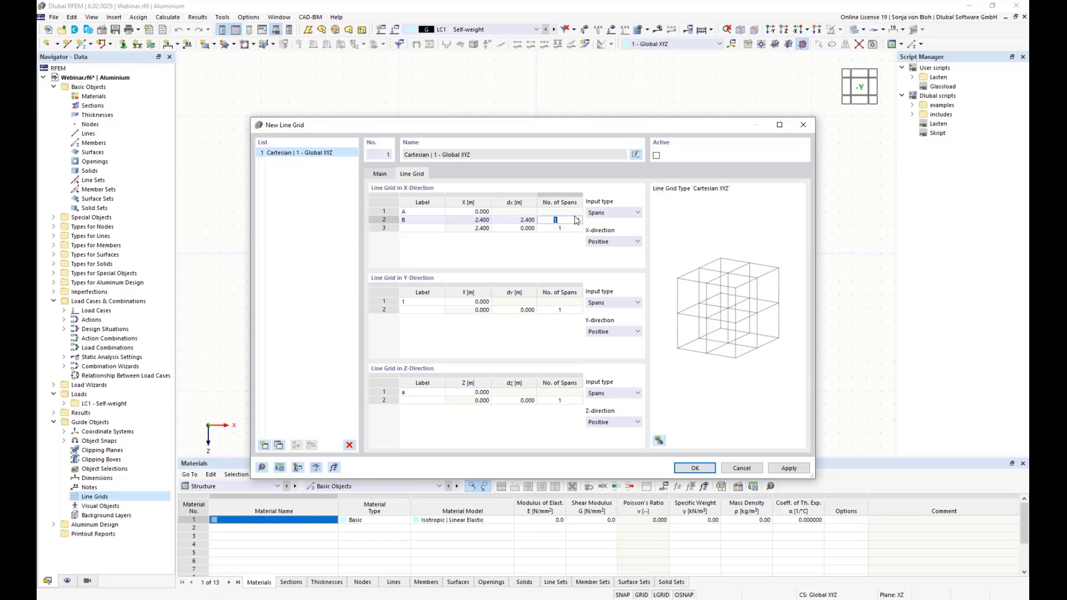
text(3)
Add three more single X-direction grid spans of 1.2 m, 3.4 m and 1.2 m.
click(514, 244)
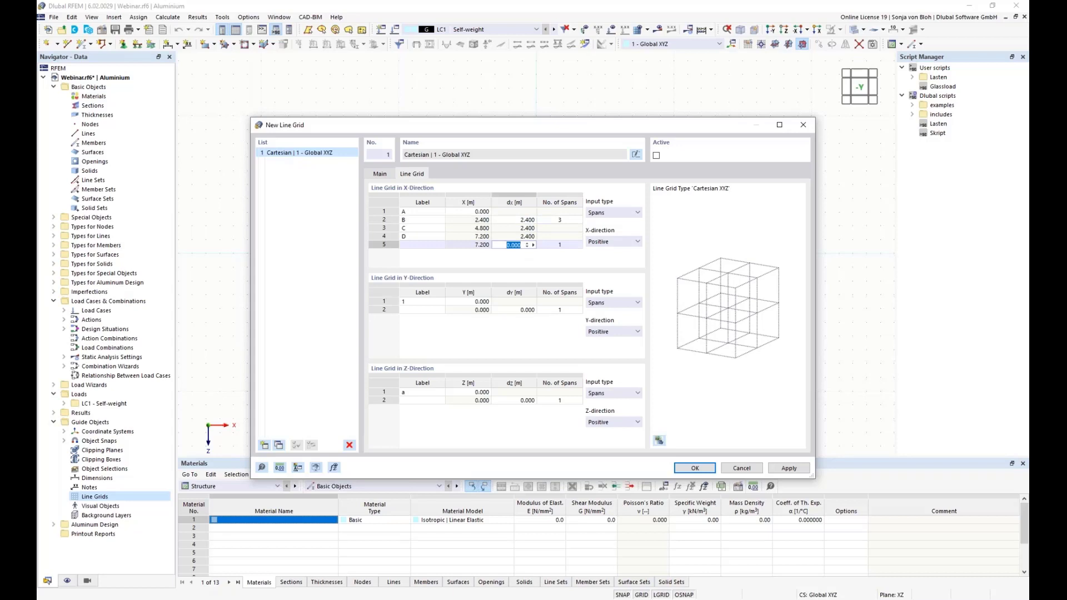
text(1,2)
key(Return)
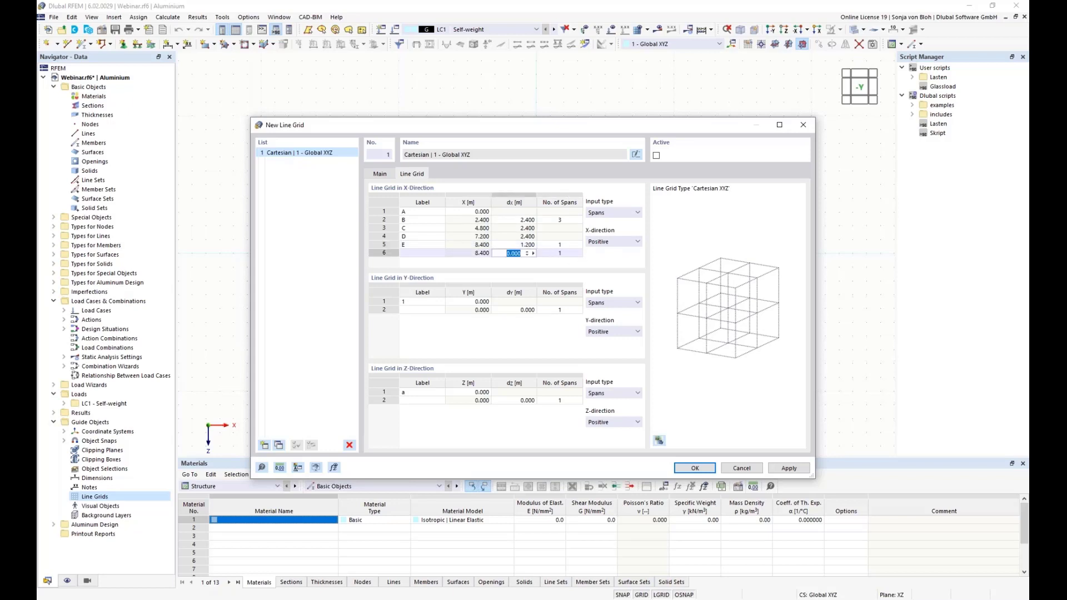
text(3,4)
key(Return)
click(522, 261)
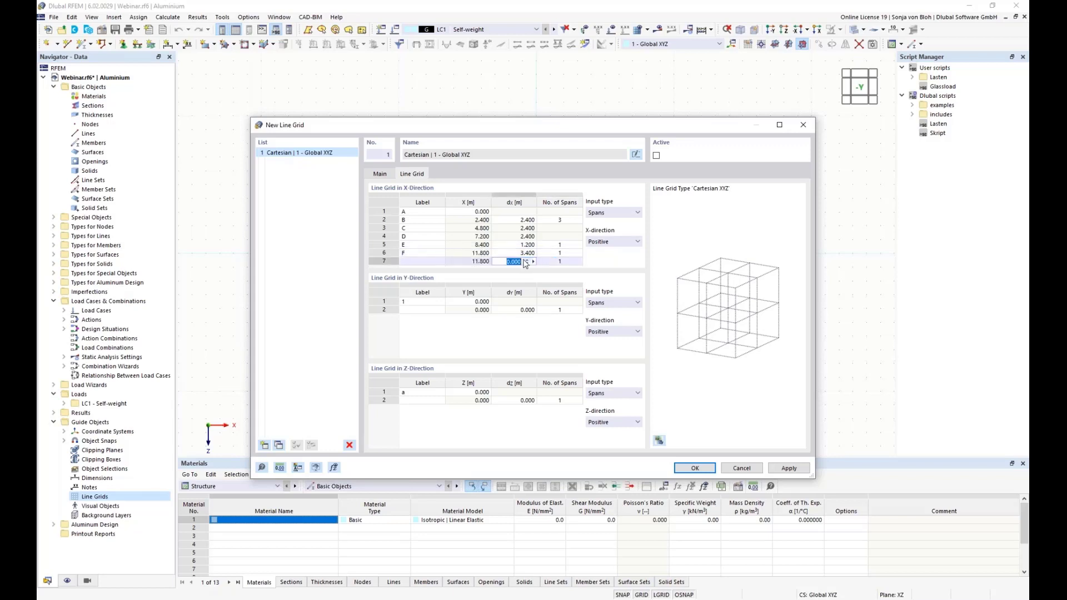
text(1,2)
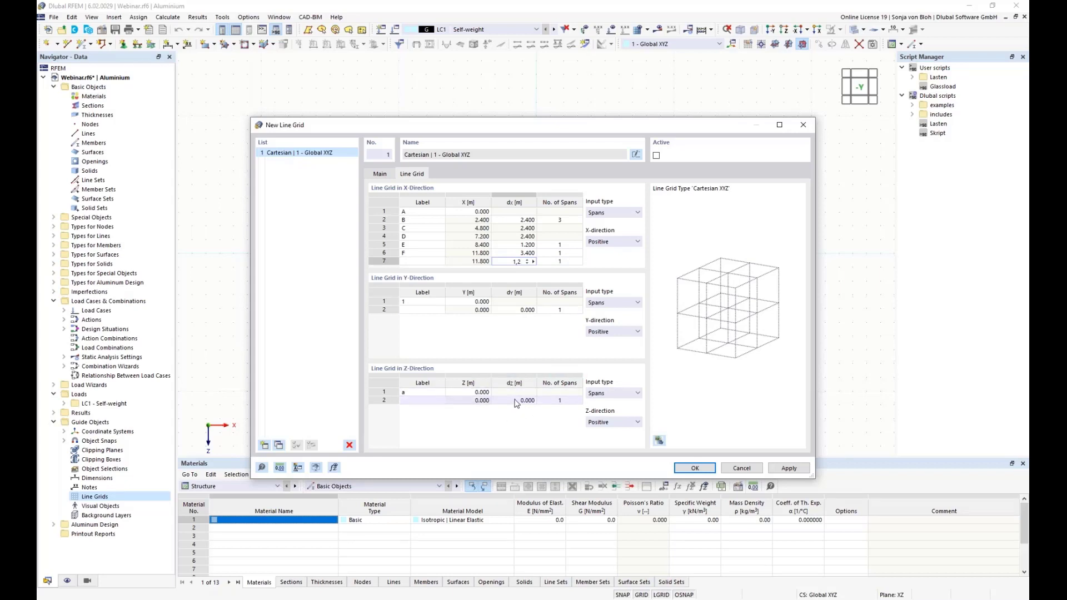
Set the grid's Z-direction to Negative and enter single Z spans of 0.65 m and 2.9 m.
click(621, 424)
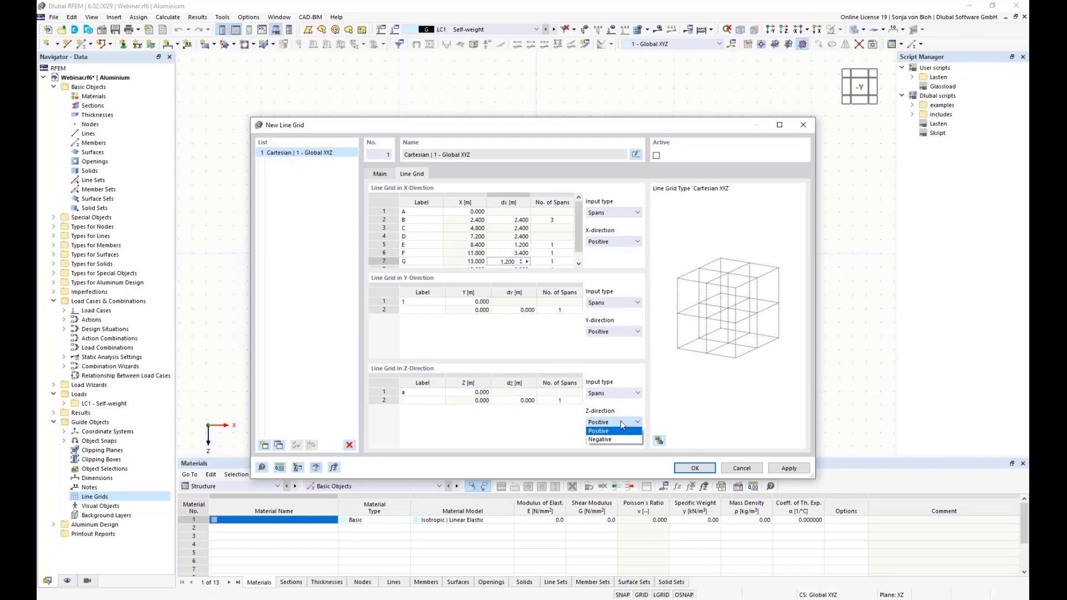
click(599, 439)
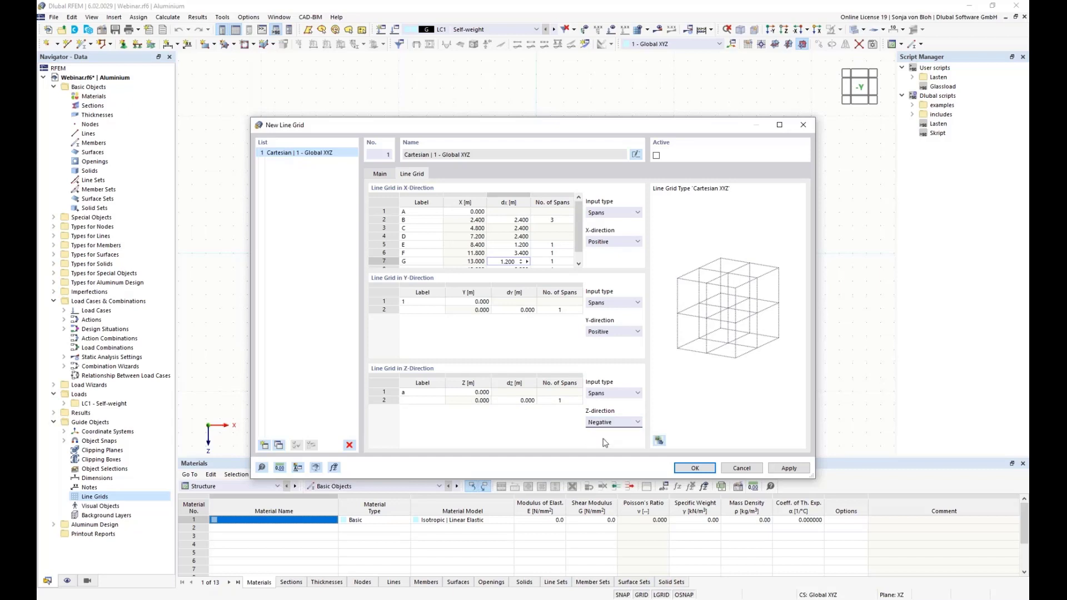
click(513, 401)
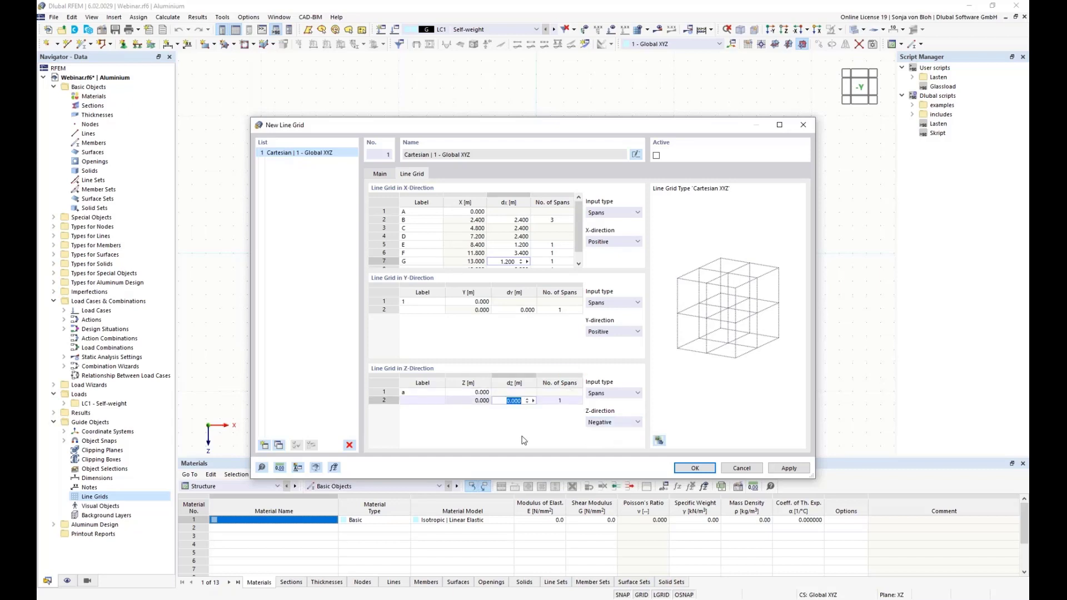
text(0,65)
key(Tab)
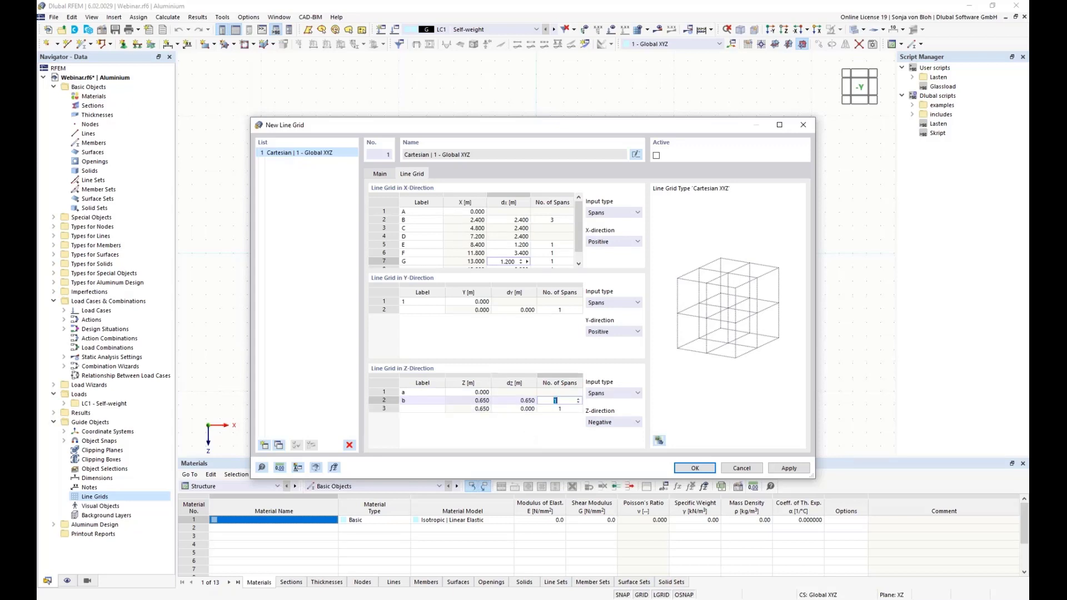
click(526, 410)
text(2)
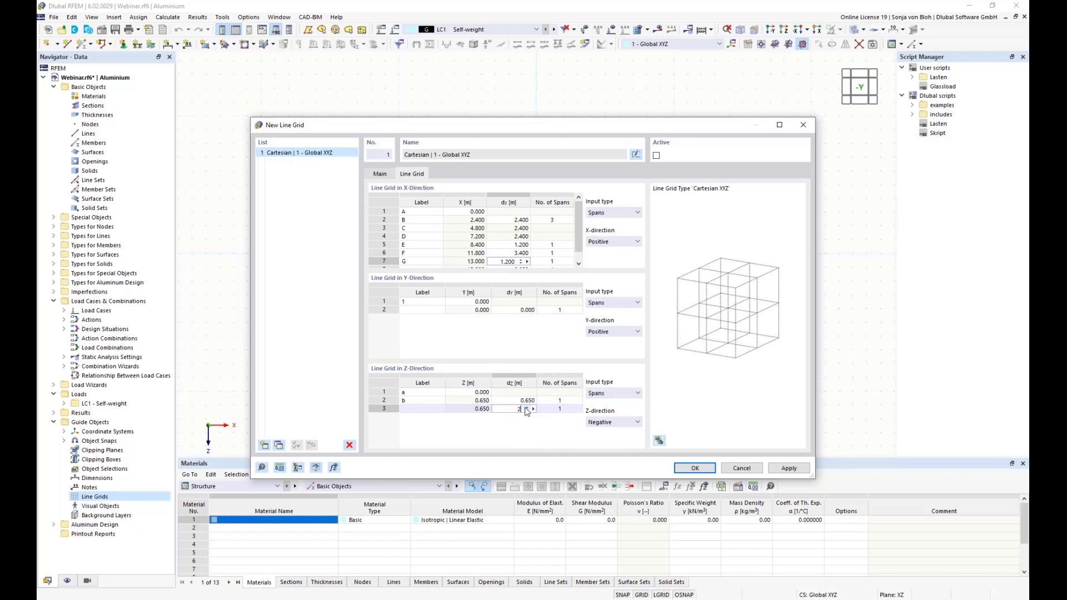
text(,9)
key(Tab)
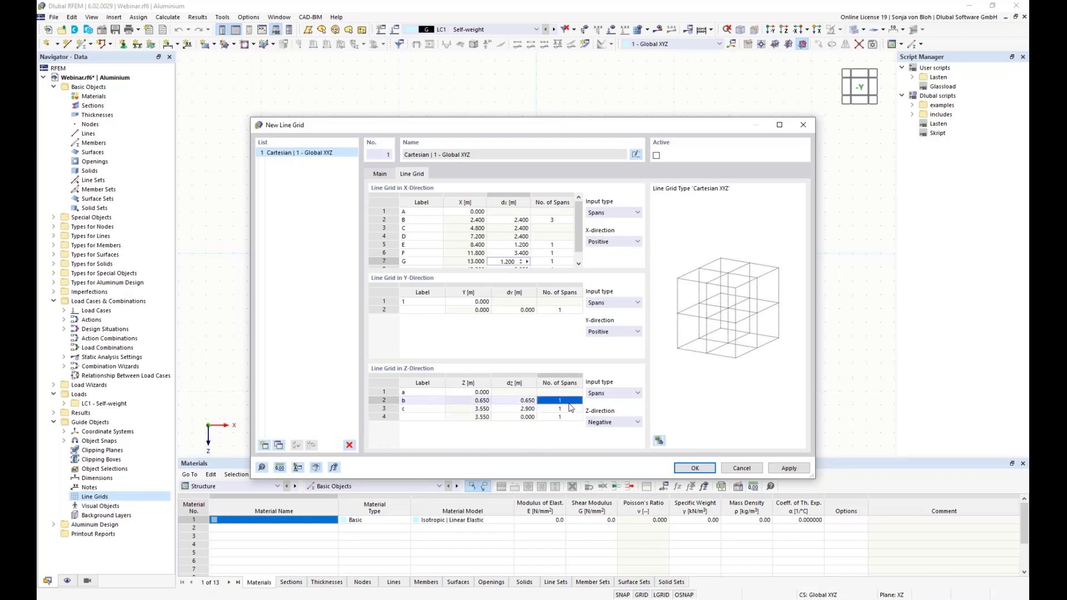
Add three more single Z-direction grid spans of 1.35 m, 2.25 m and 0.65 m and create the line grid.
click(523, 418)
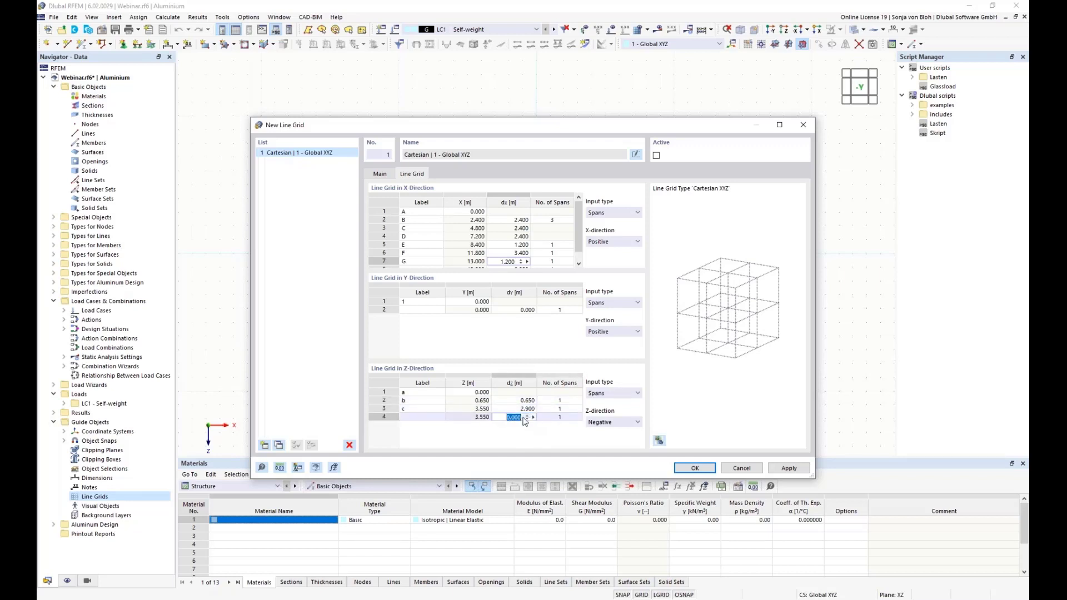
text(1,35)
key(Return)
click(527, 425)
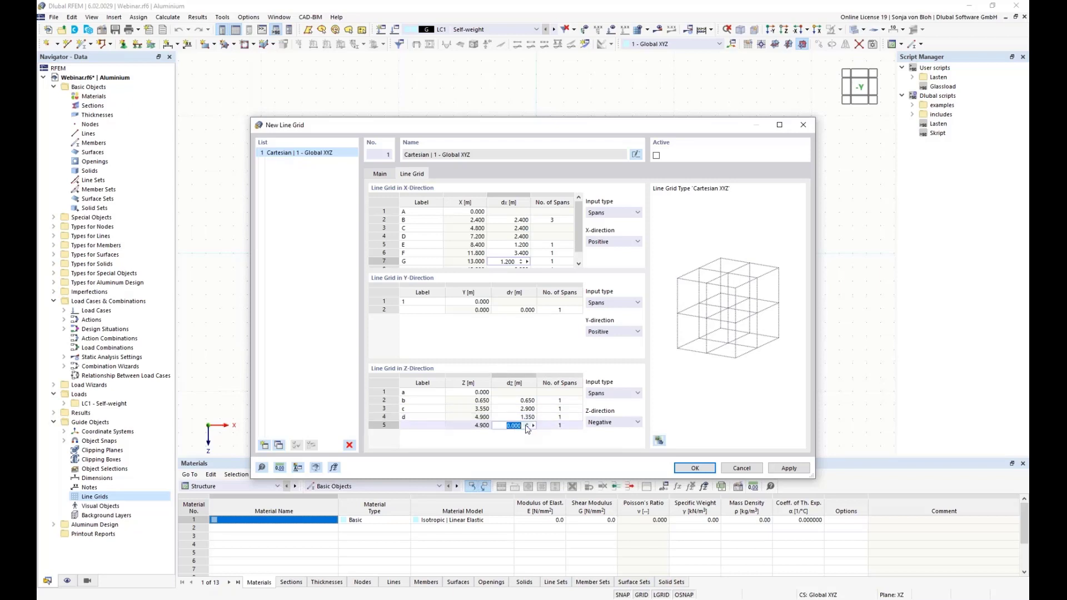
text(2,25)
key(Return)
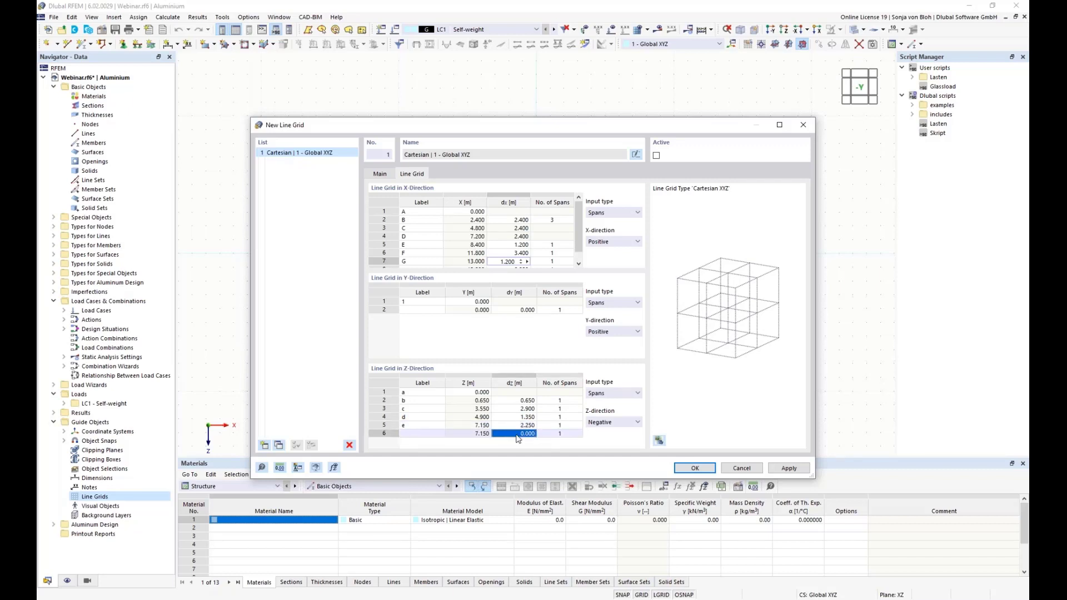
text(0,65)
key(Return)
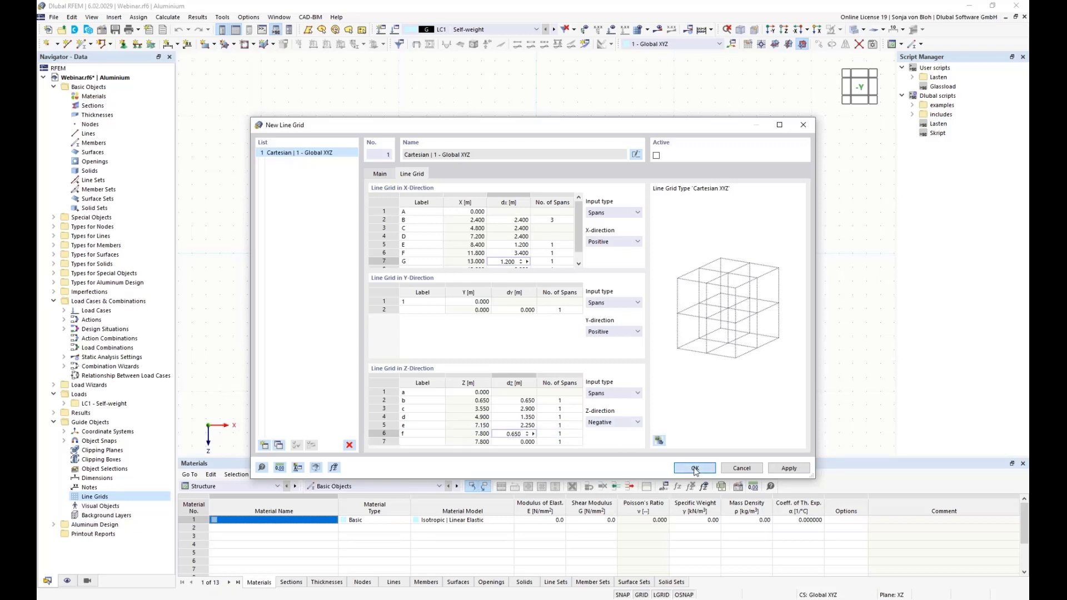
click(694, 469)
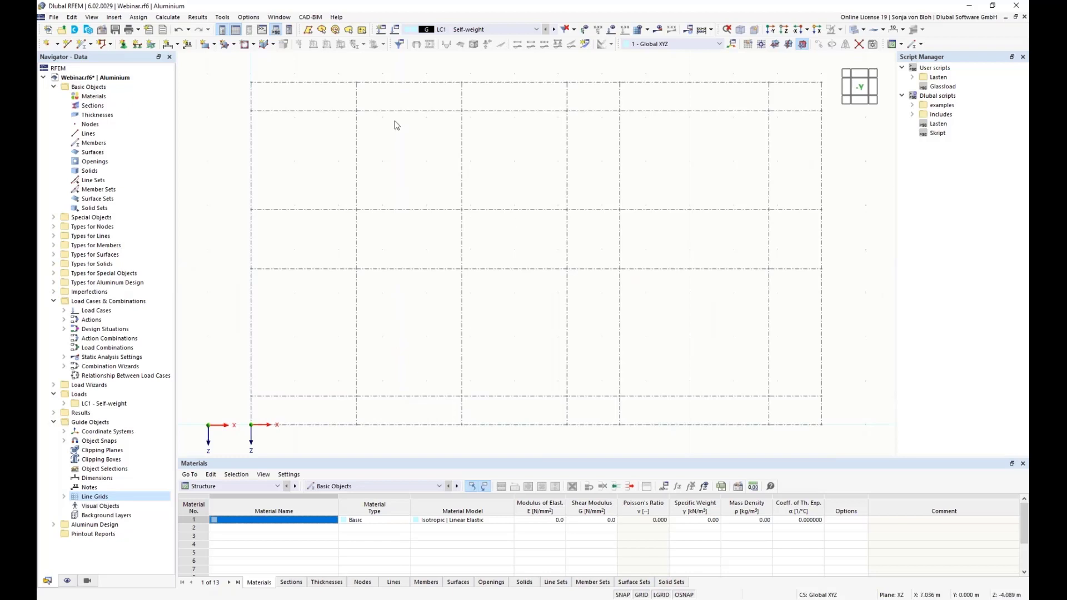
right_click(208, 146)
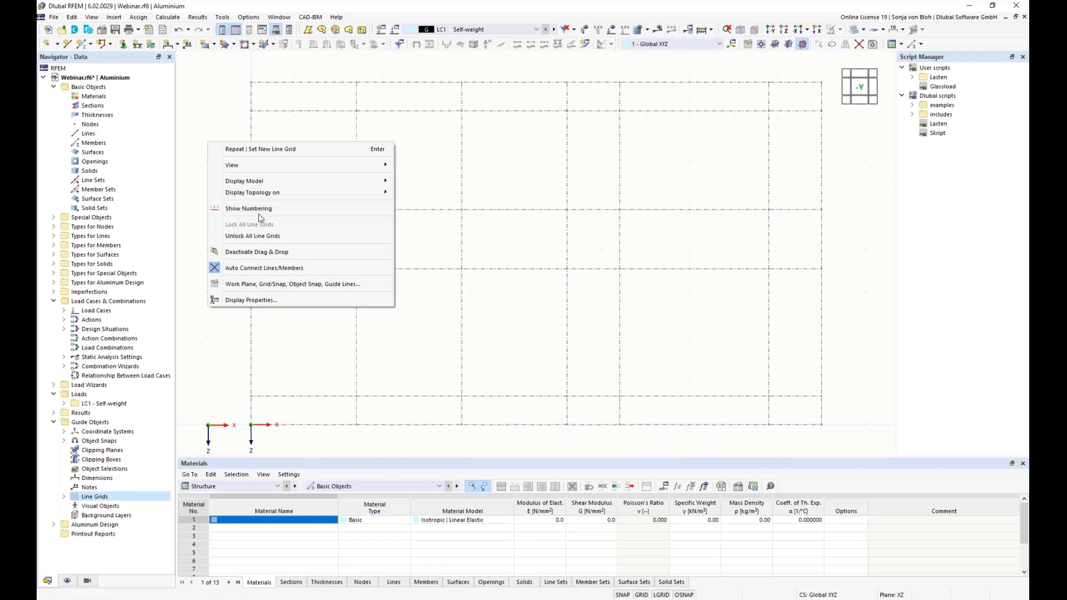
mouse_move(274, 166)
click(226, 324)
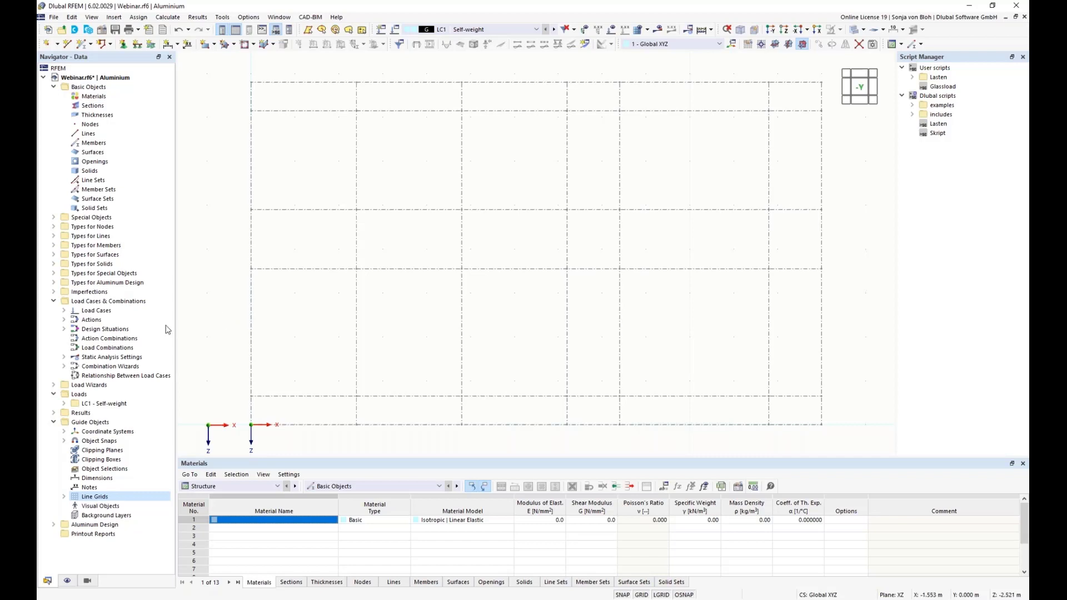
Check the snap options of the Standard object snap, including the one for line grids.
click(64, 441)
double_click(105, 450)
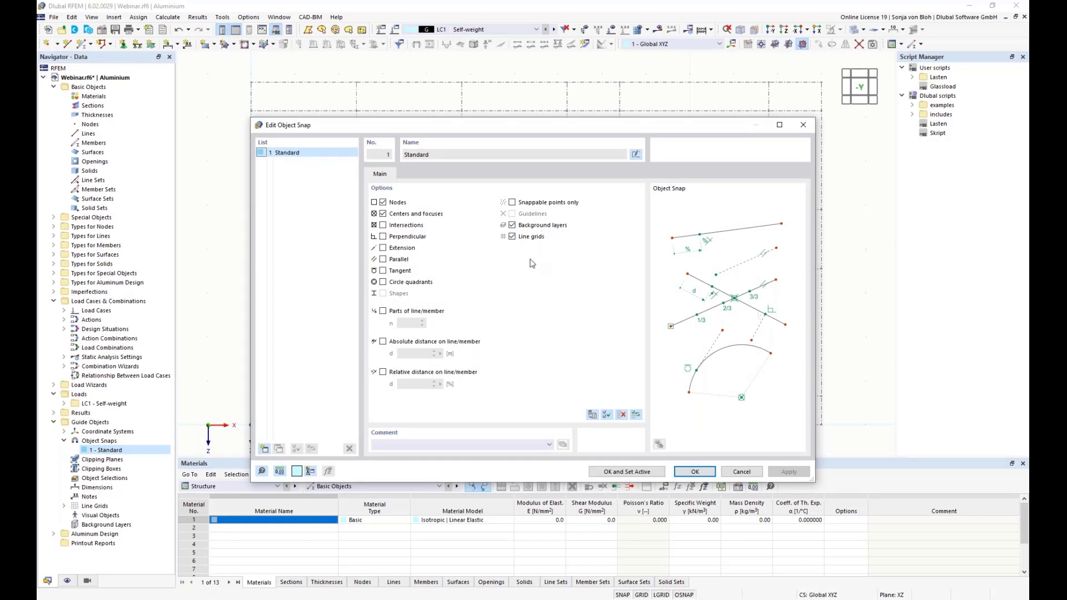
click(695, 471)
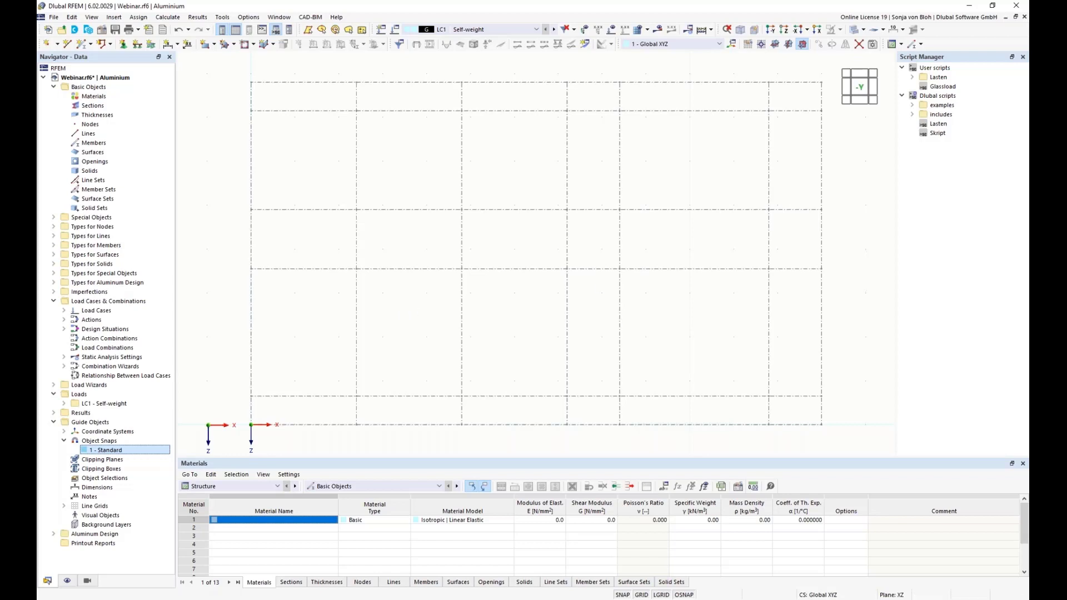
Switch to RSECTION and review the base data and element list of the Beispiel 1 aluminum section.
key(alt+Tab)
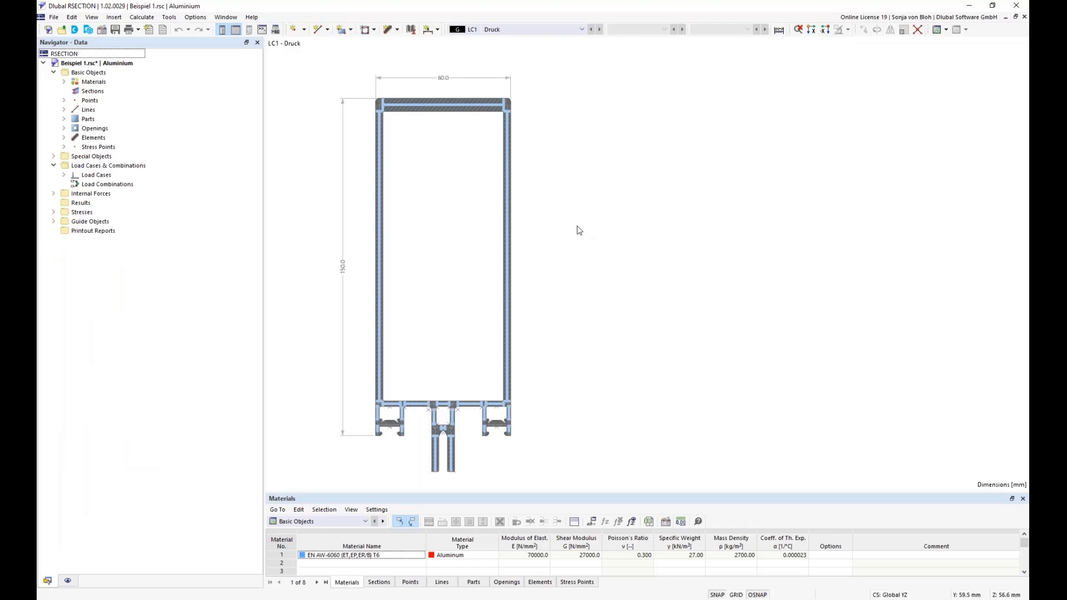
right_click(88, 73)
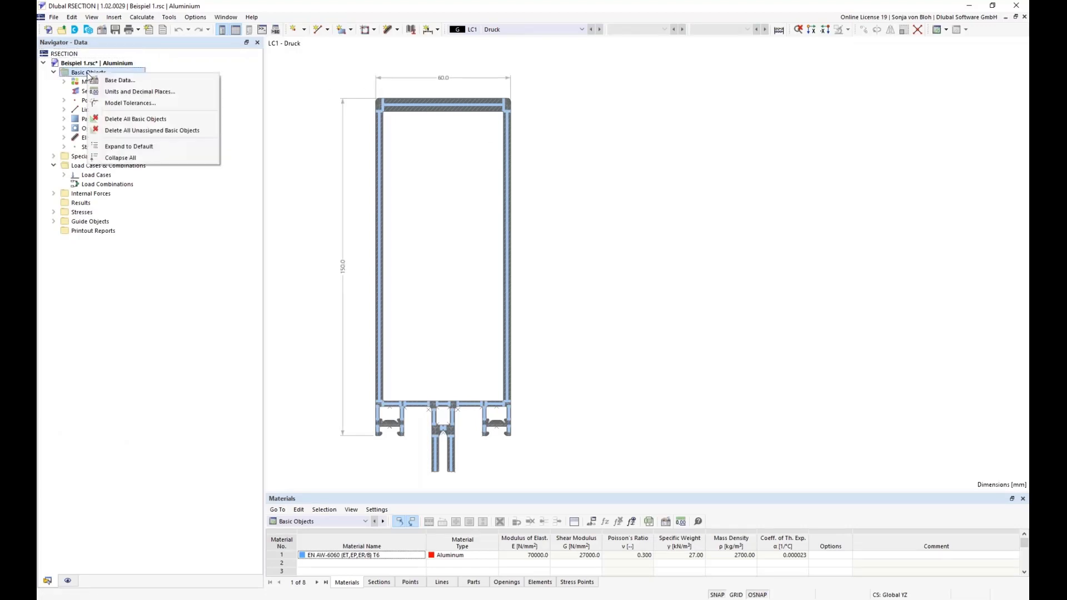
click(127, 81)
drag(402, 117, 558, 78)
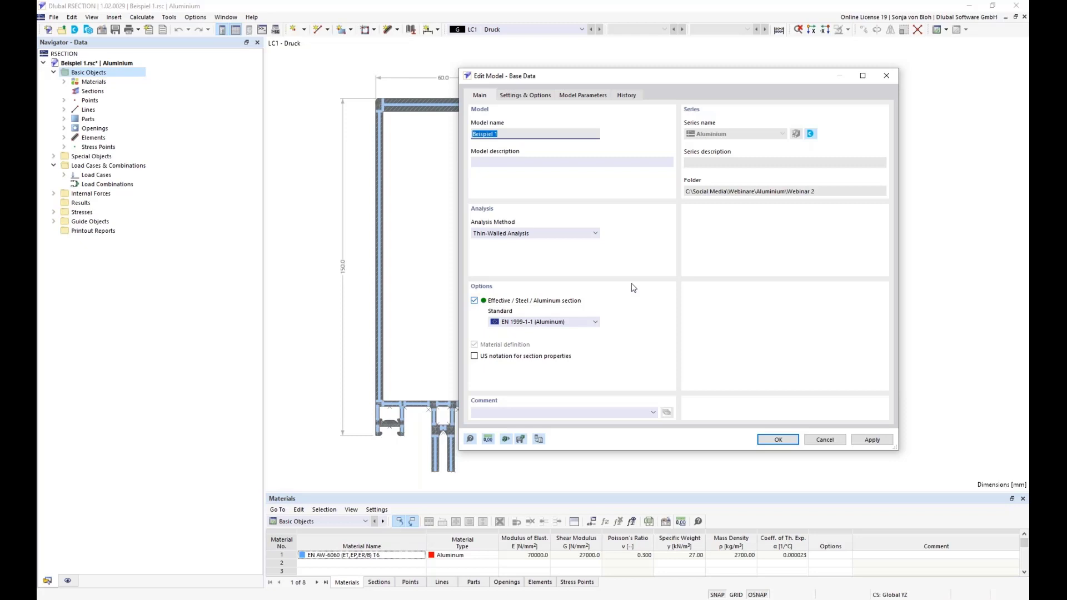
click(824, 439)
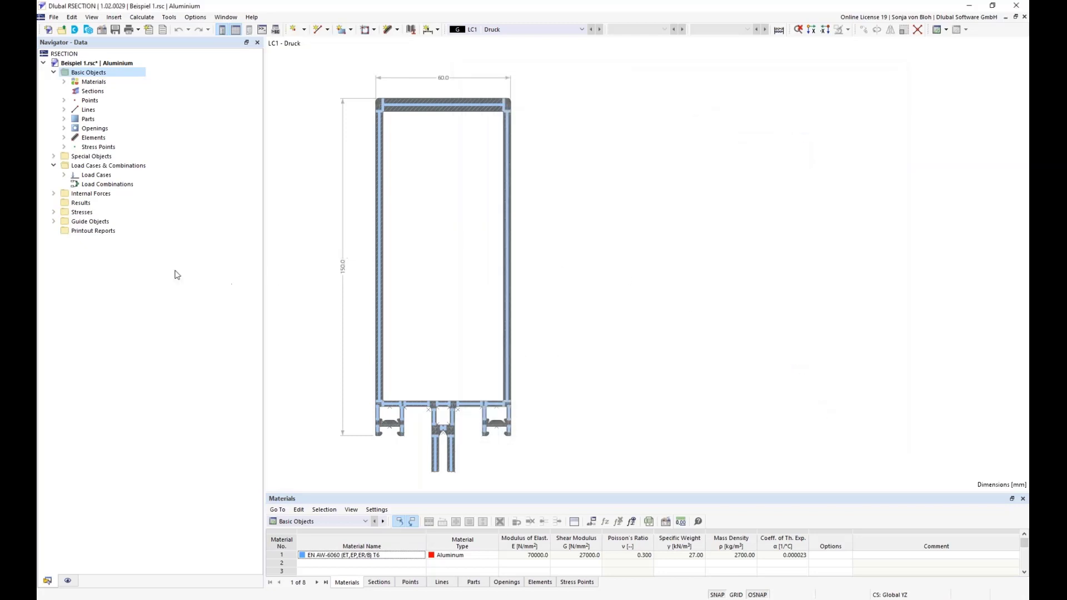
click(64, 138)
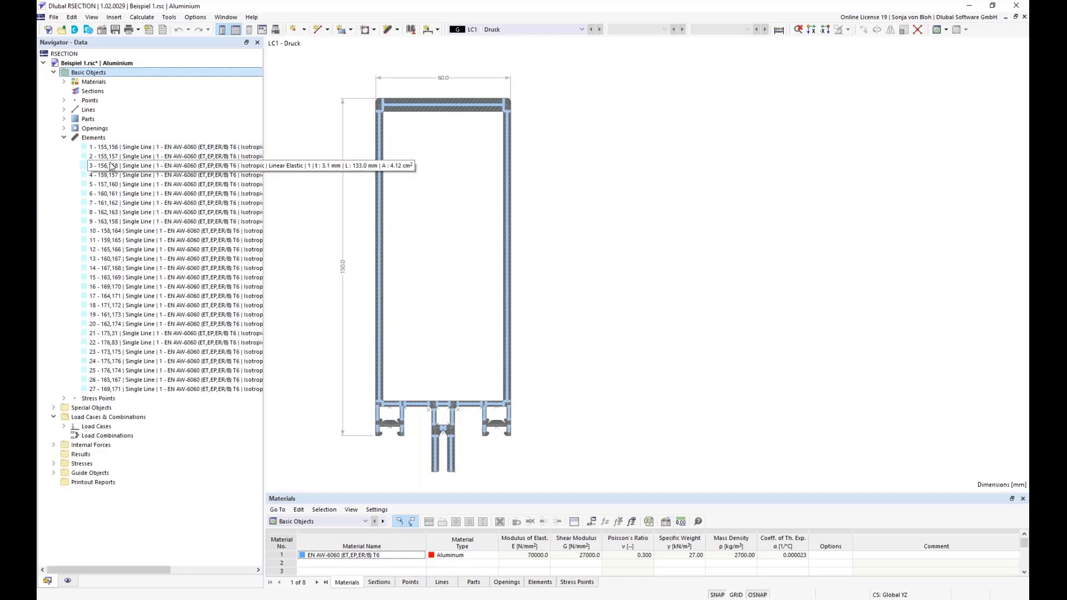
click(156, 147)
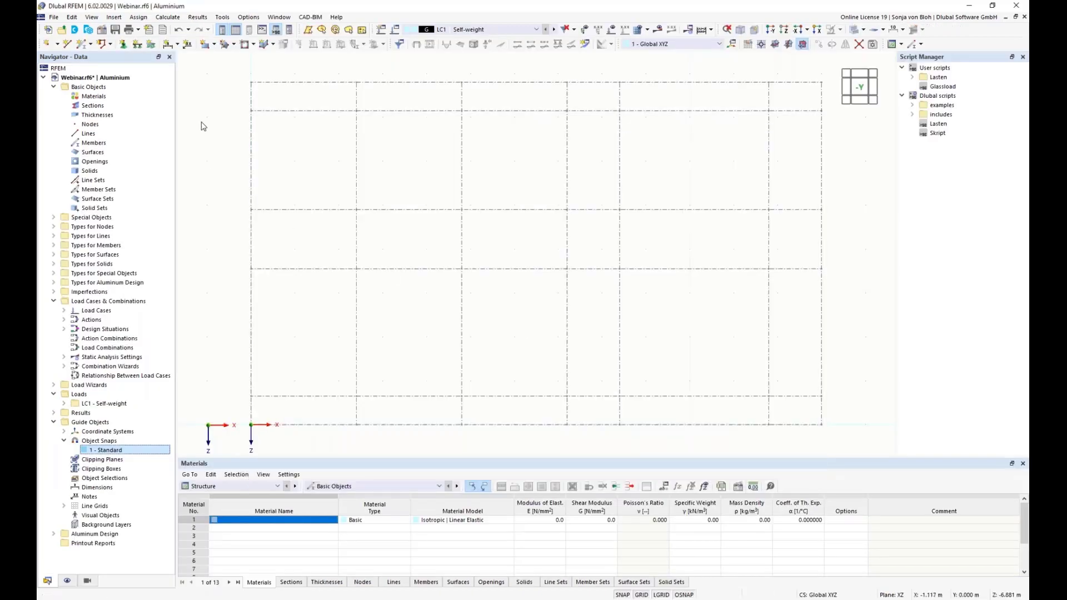
Create a new section in RFEM from the RSECTION file Beispiel 1.rsc, checking its EN 1999 subpanels before accepting it.
right_click(97, 106)
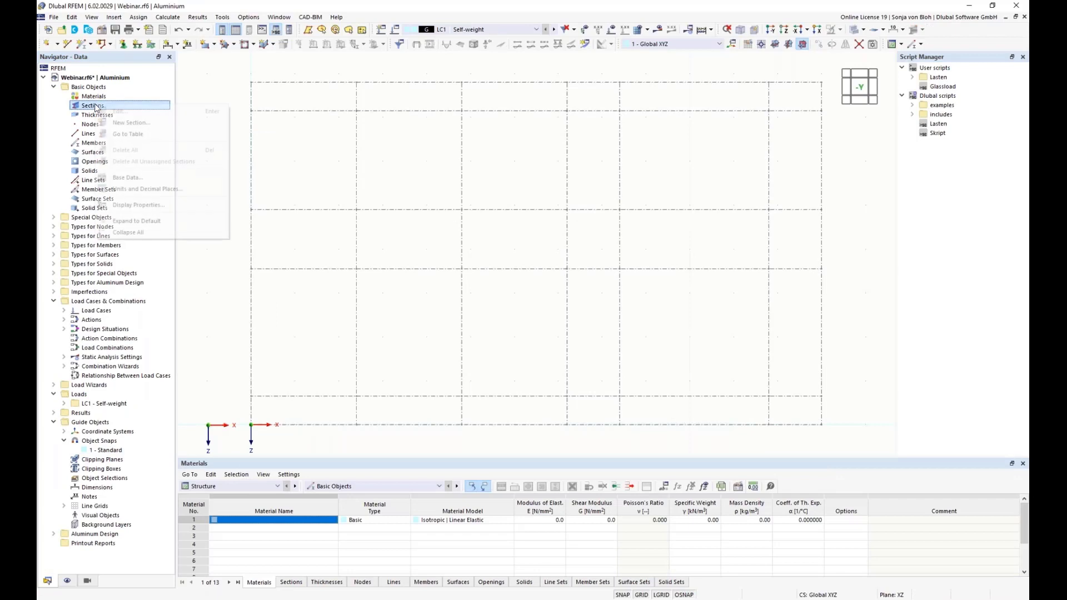
click(120, 124)
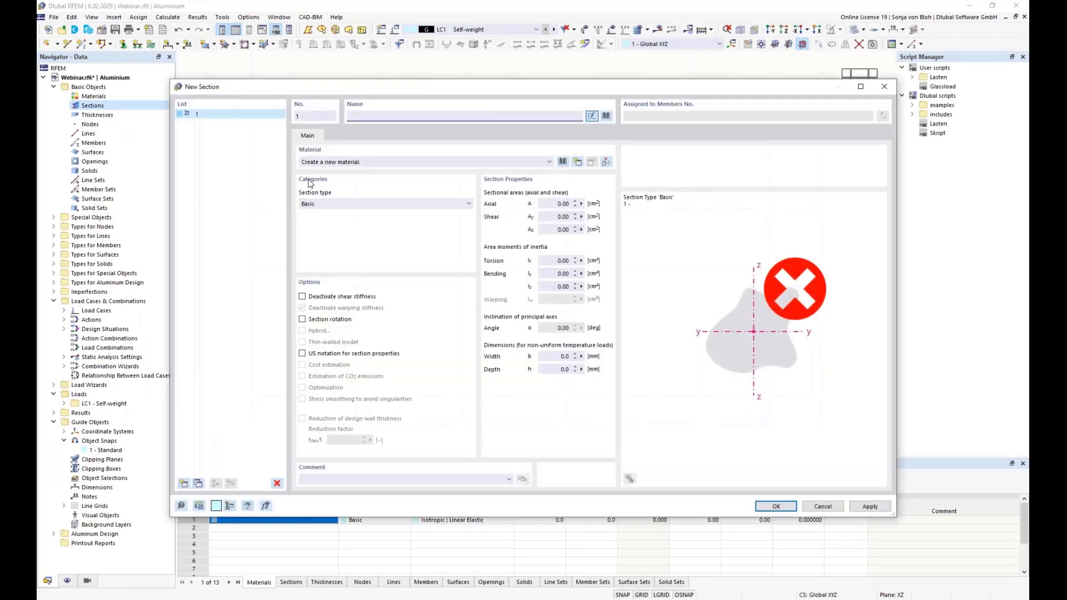
click(606, 115)
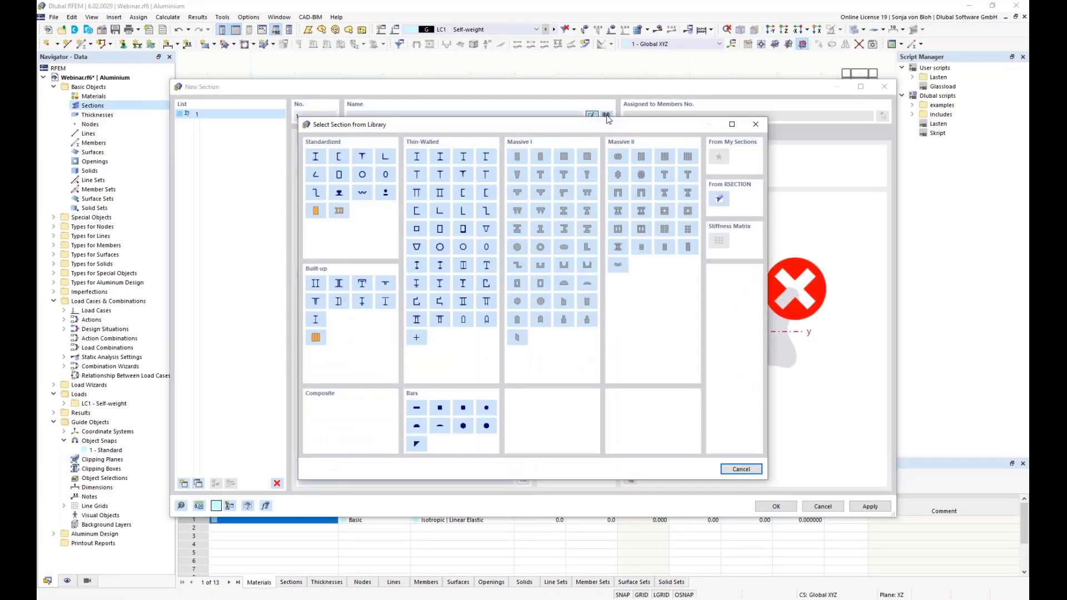
click(718, 198)
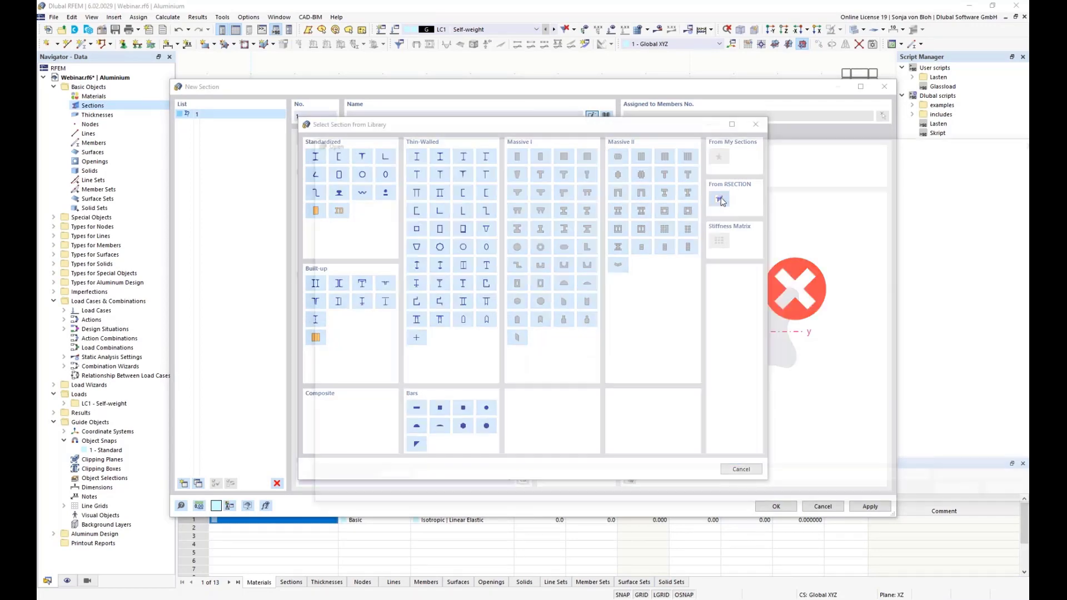
click(465, 221)
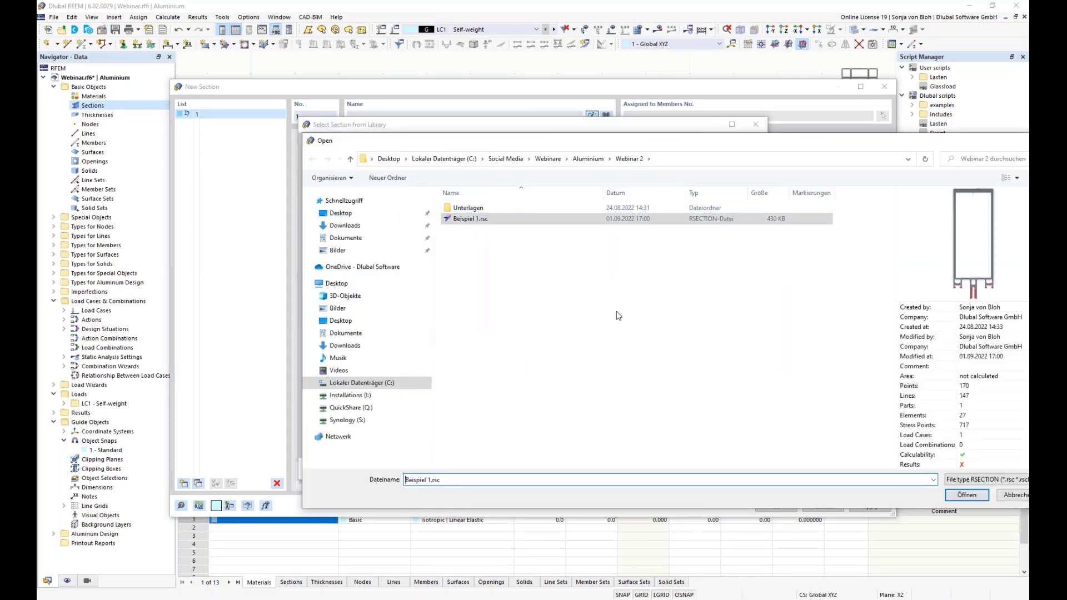
click(967, 494)
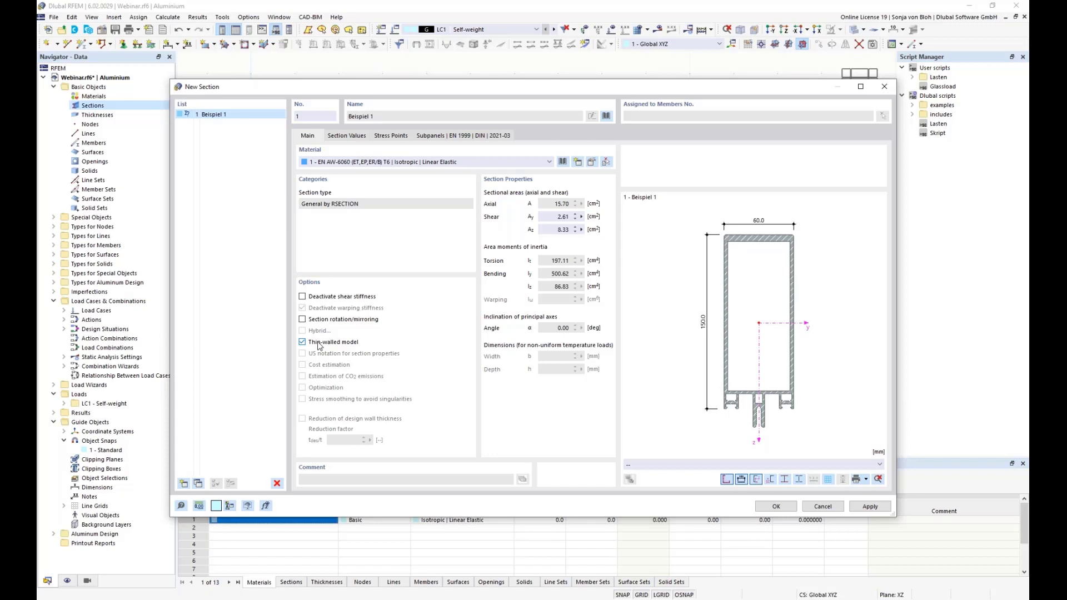
click(467, 137)
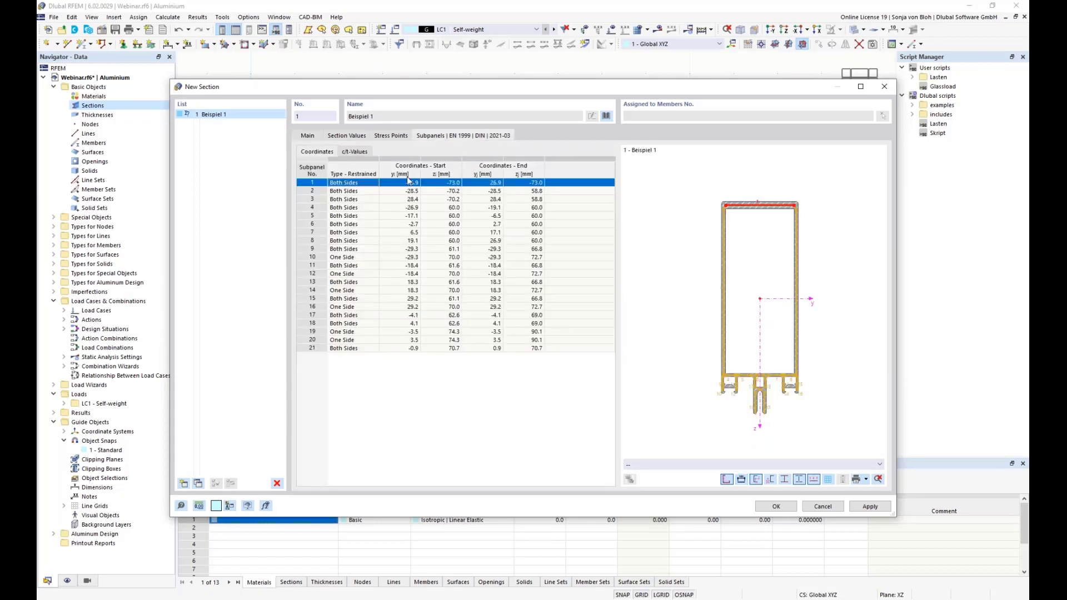
click(724, 275)
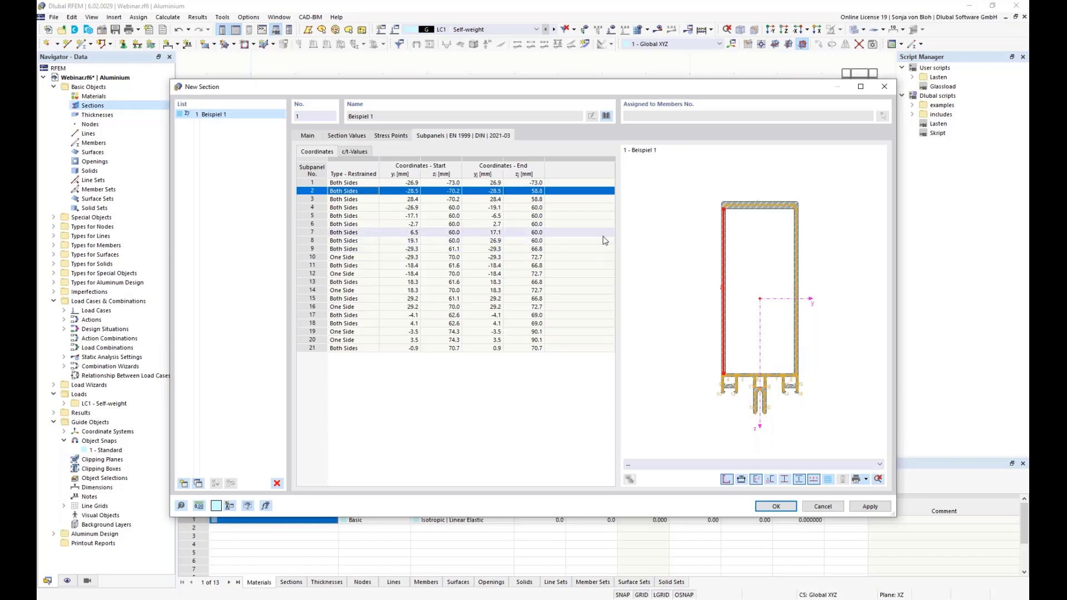
click(773, 507)
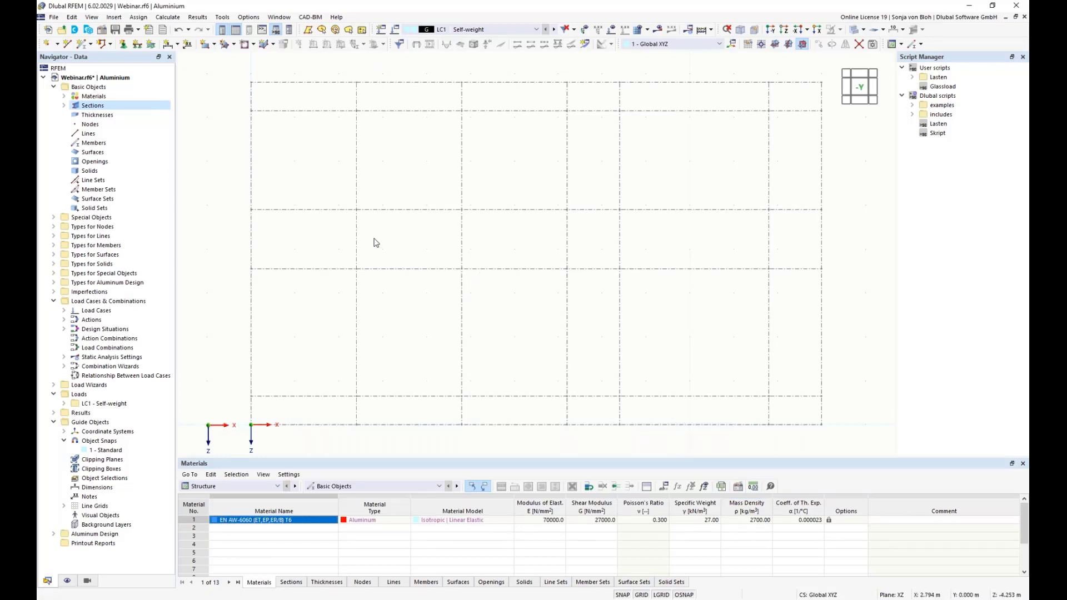
Define a new Beam member with the uniform section Beispiel 1 and a rotation angle of 270°.
click(83, 44)
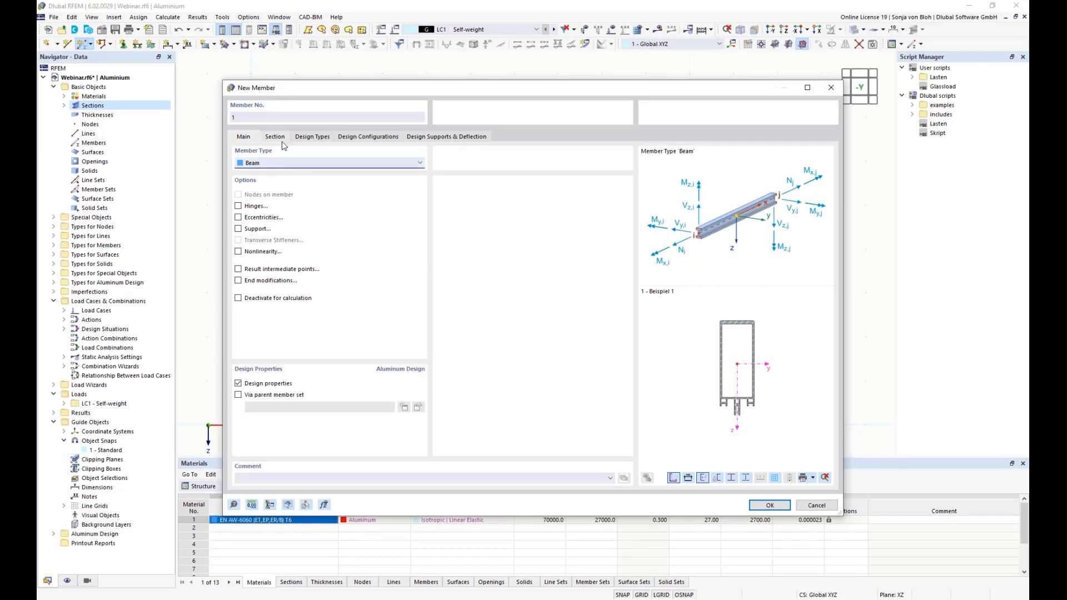
click(276, 137)
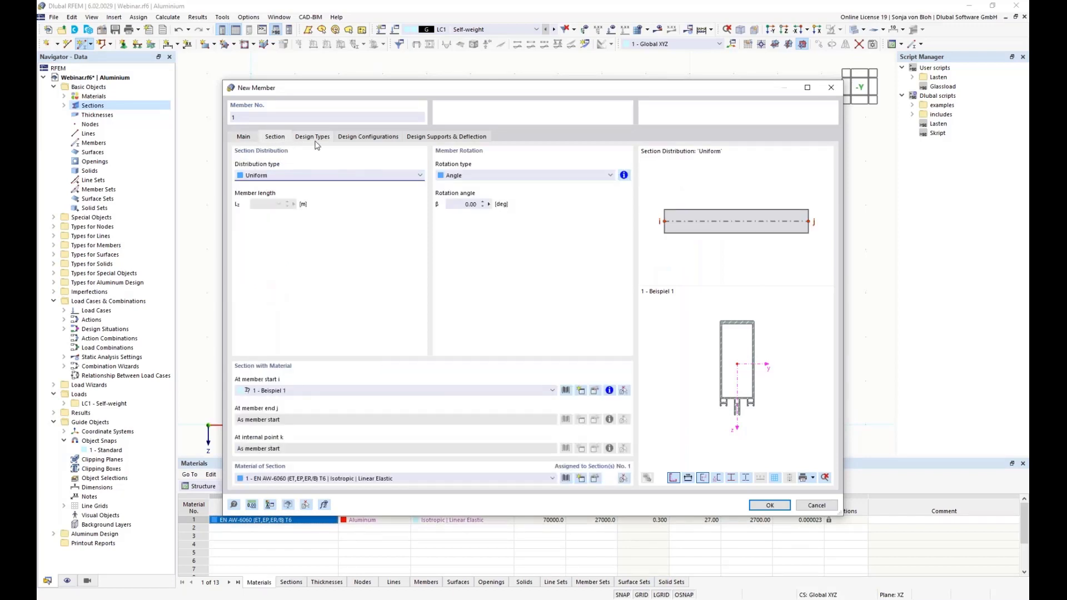
click(465, 205)
text(270)
click(763, 506)
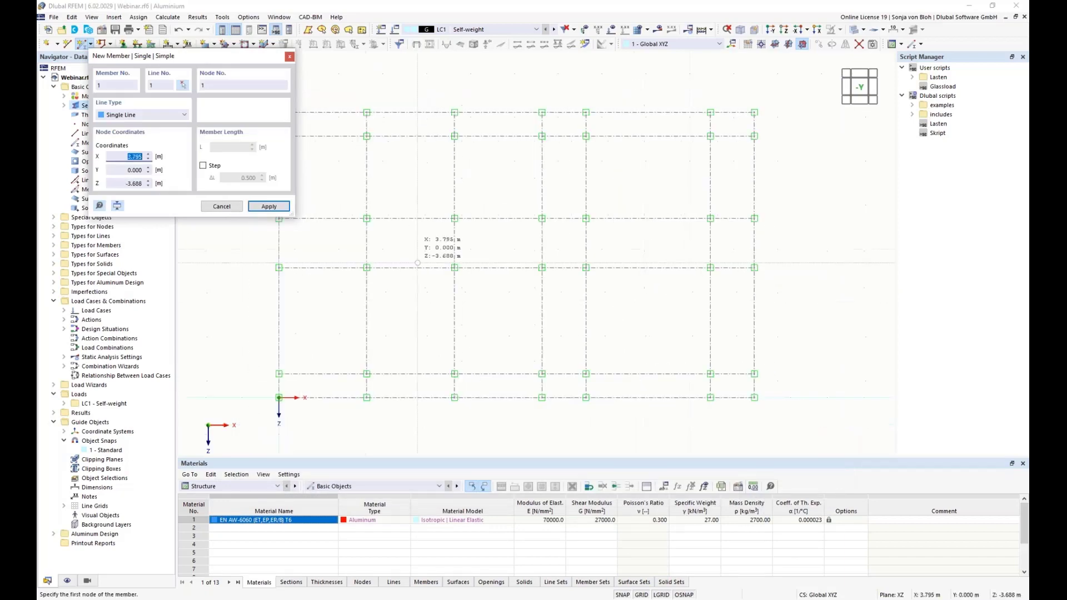
Place vertical members on the first three vertical grid lines at X 0, 2.4 and 4.8 m, from Z 0 to -7.8 m.
middle_drag(412, 266, 497, 273)
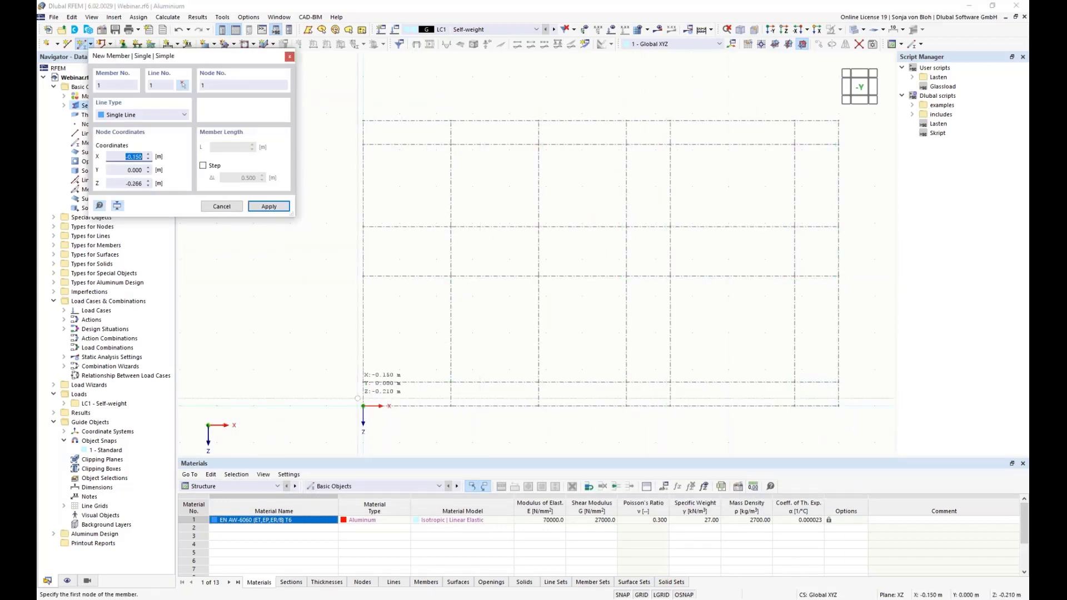
click(363, 405)
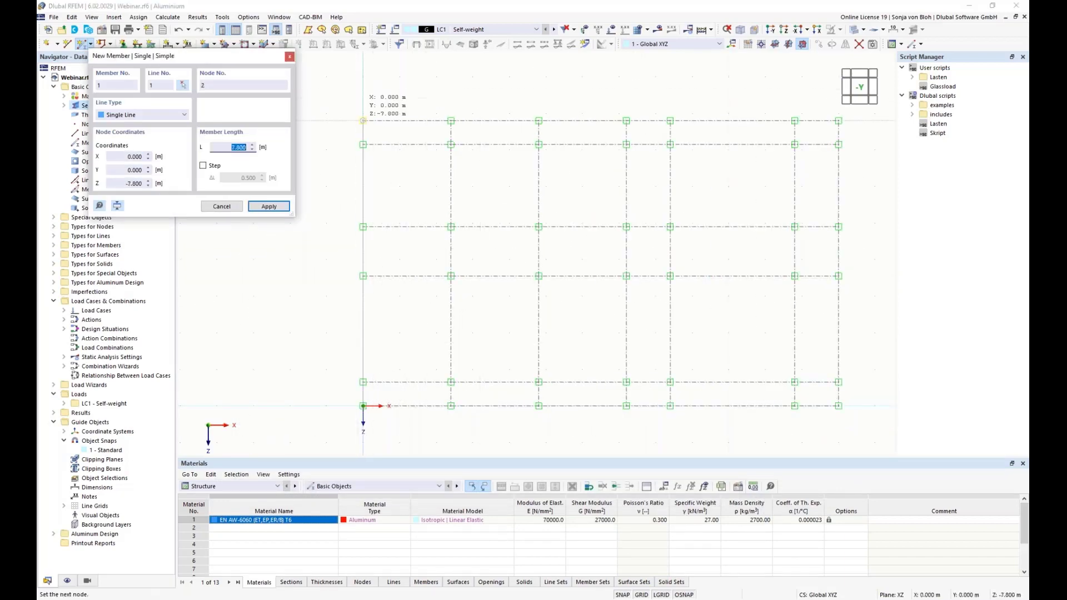
click(363, 120)
click(451, 406)
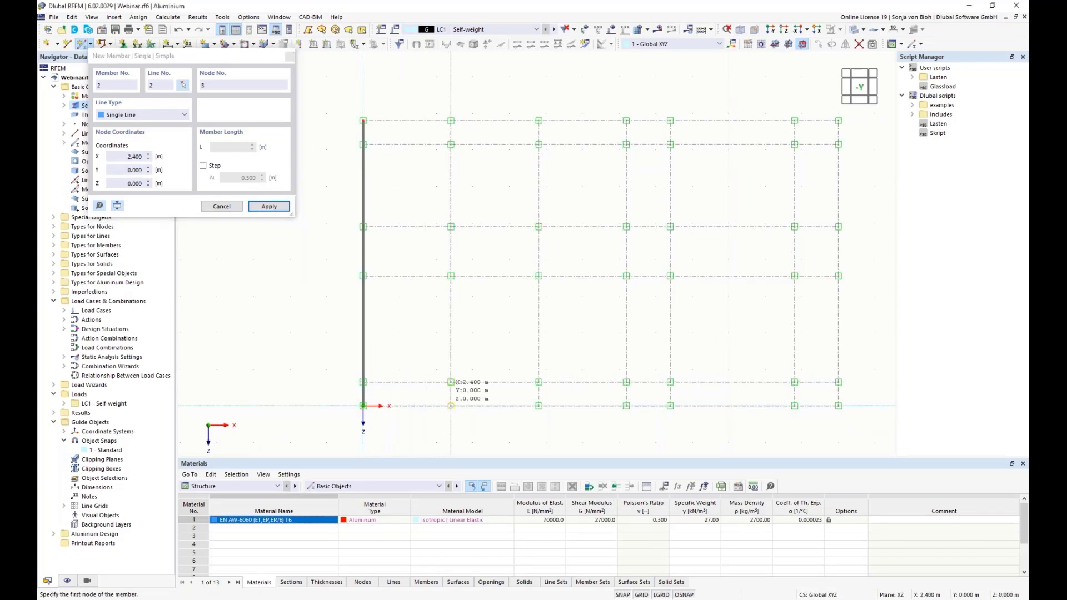
click(450, 121)
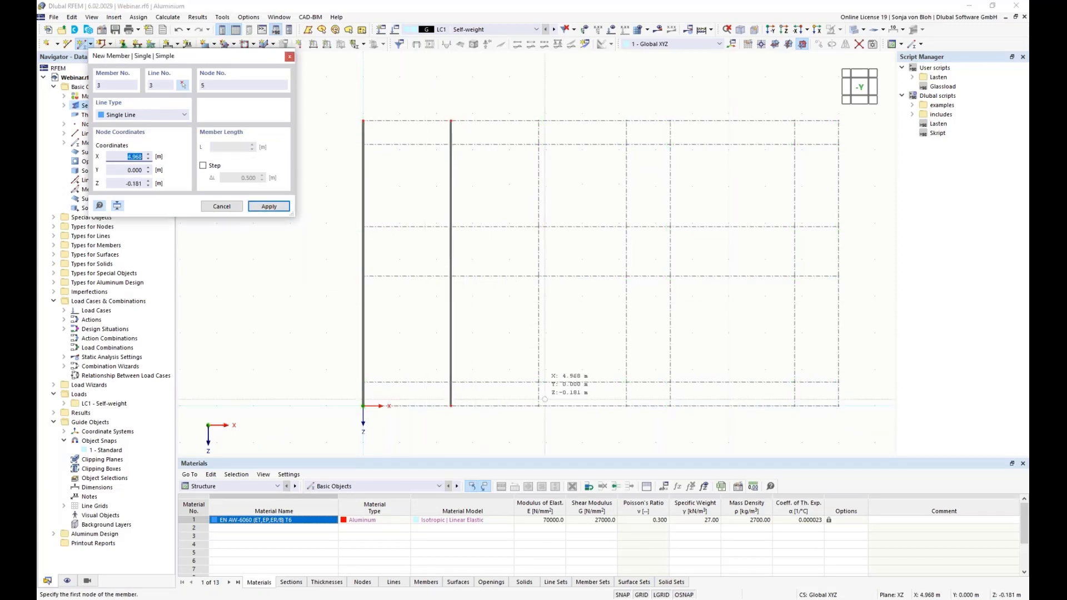
click(538, 406)
click(539, 121)
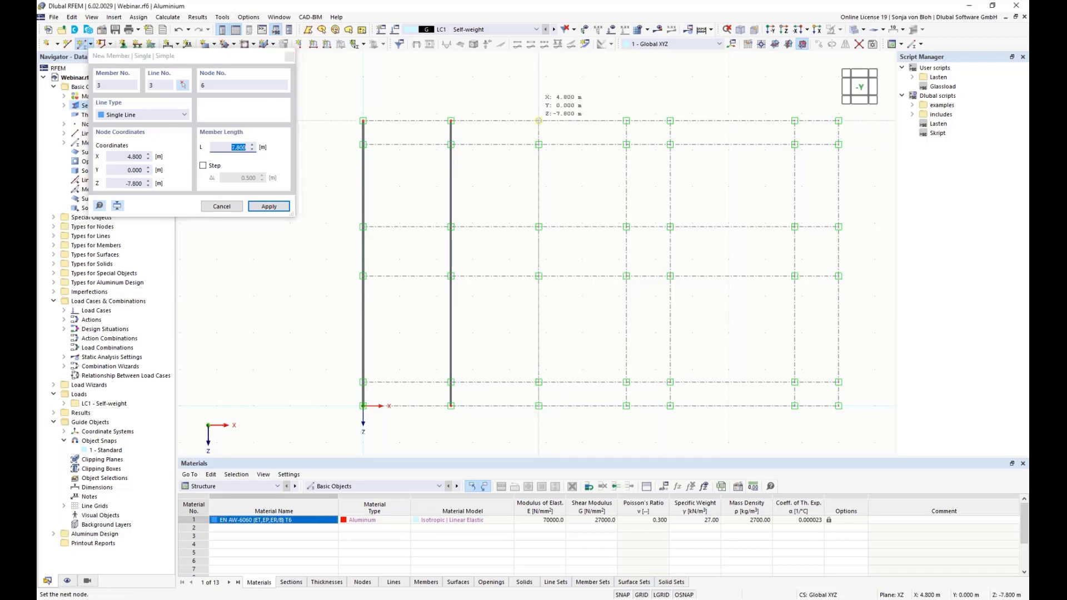
Place vertical members on the remaining four vertical grid lines, from Z 0 to -7.8 m, and finish placing members.
click(626, 406)
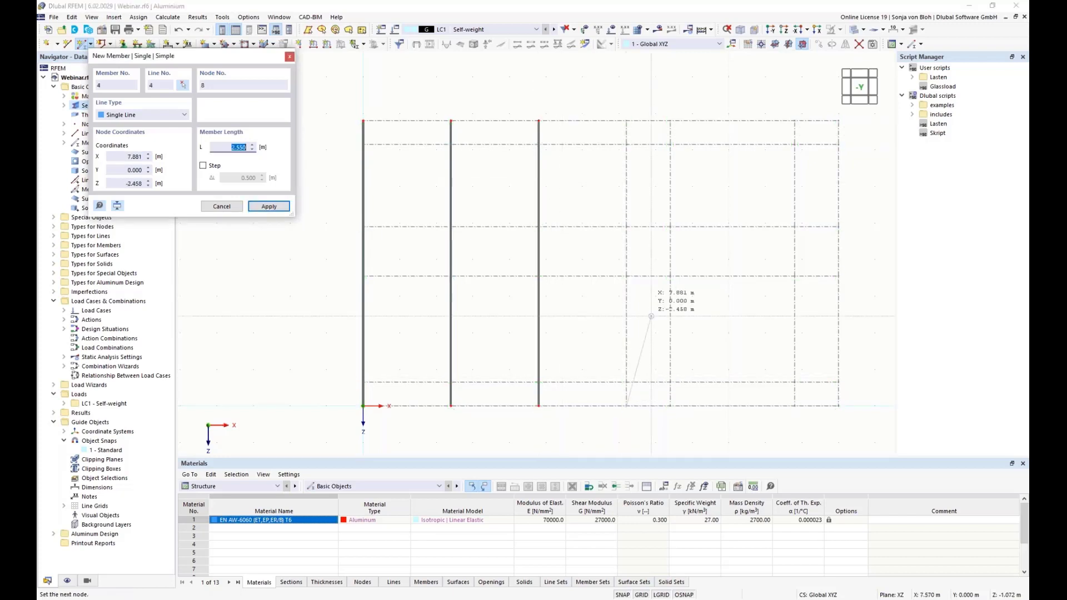
click(626, 121)
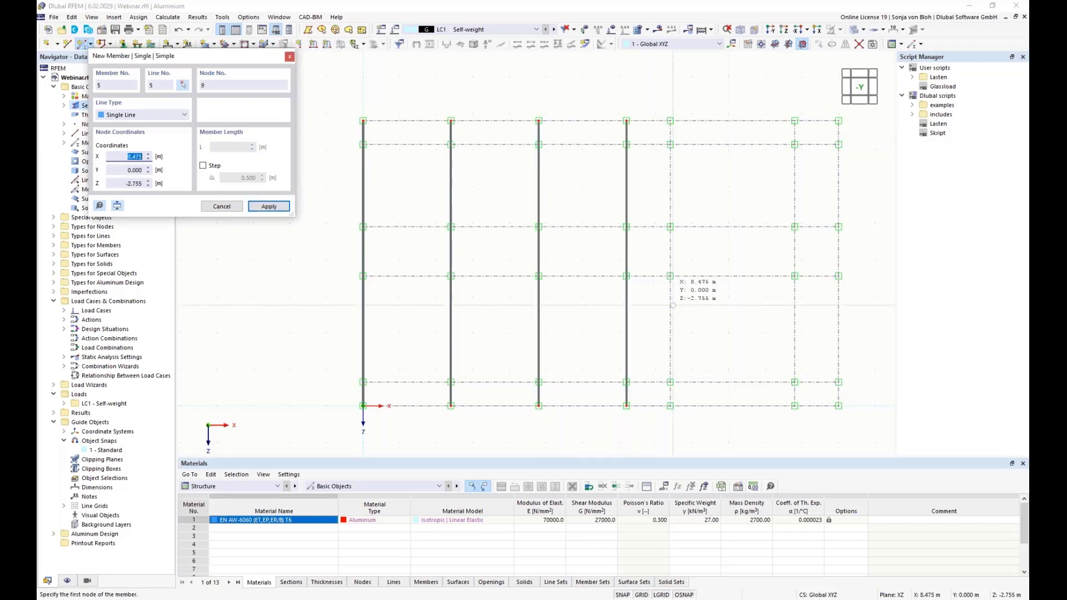
click(670, 405)
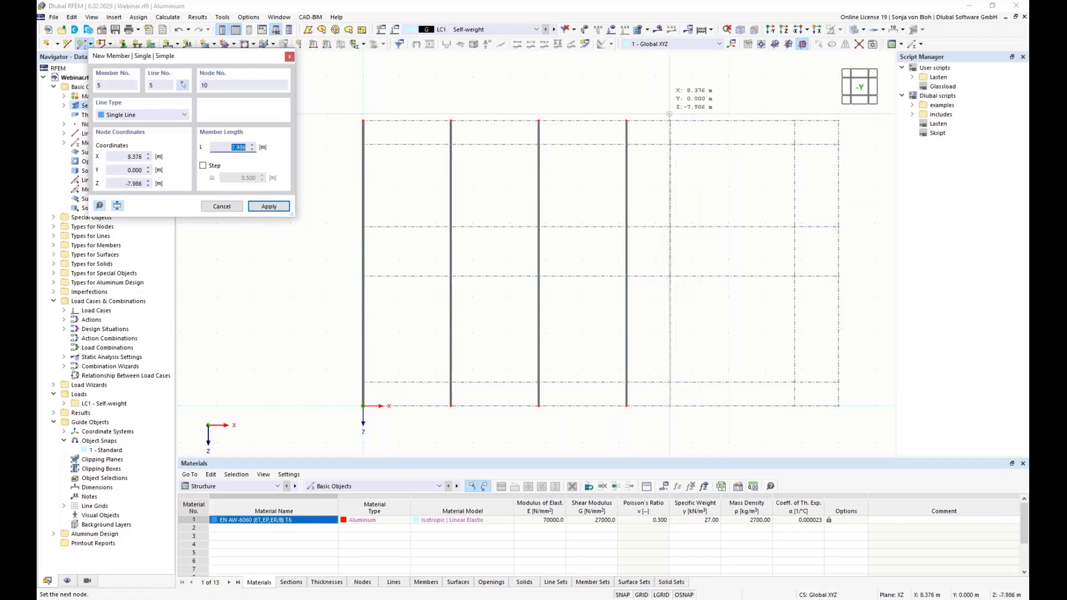
click(669, 120)
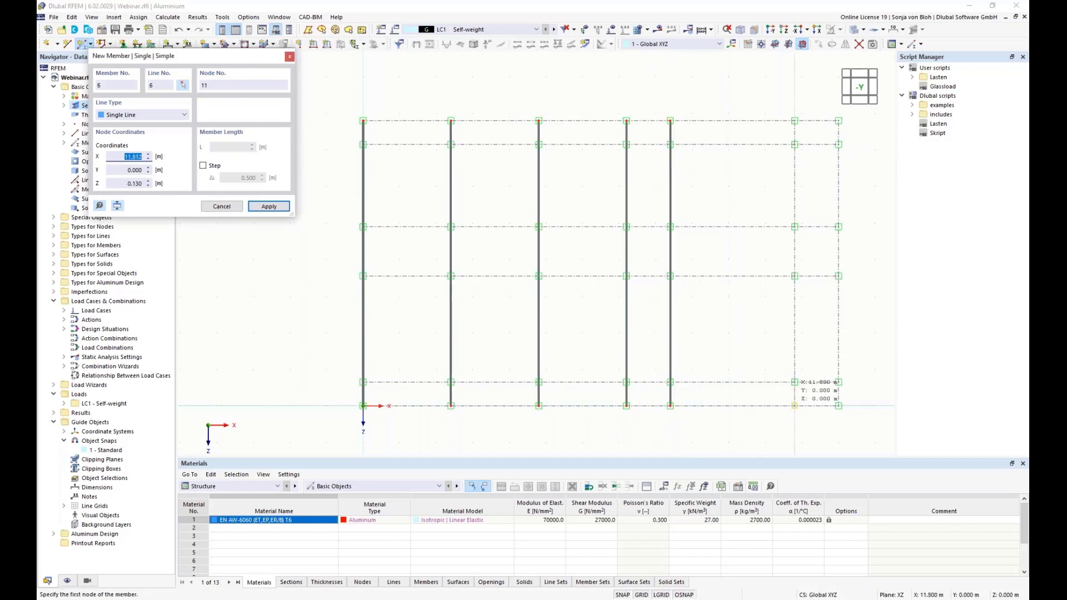
click(795, 406)
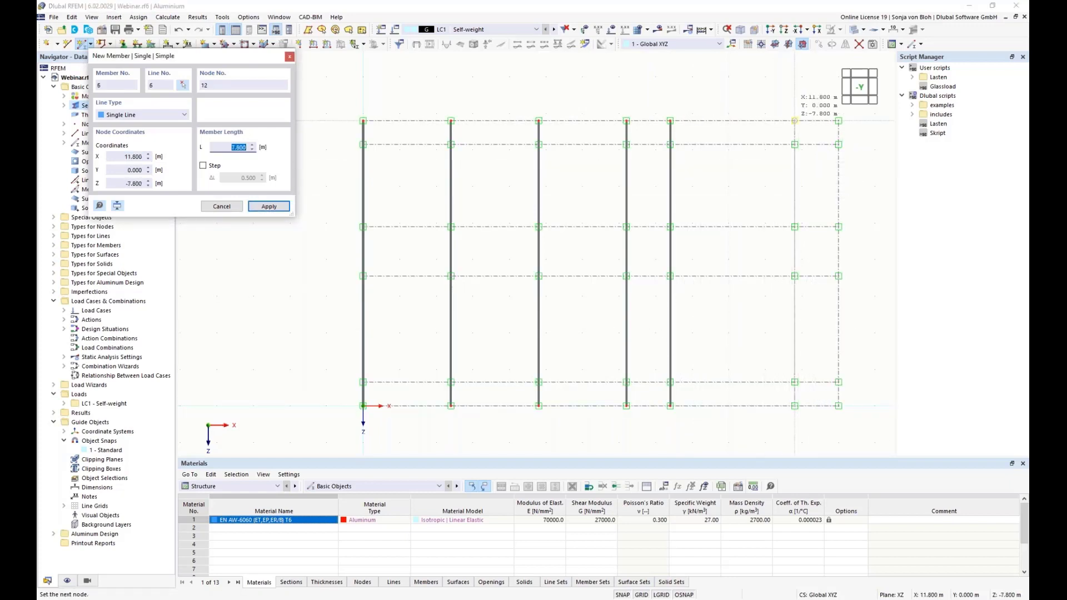
click(795, 120)
click(838, 406)
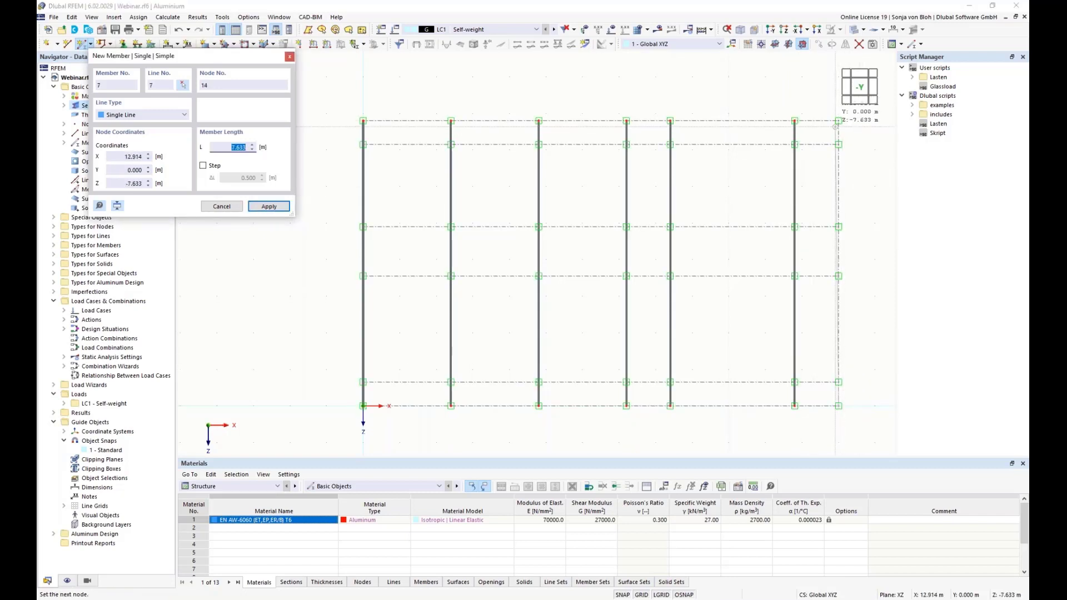
click(838, 120)
key(Escape)
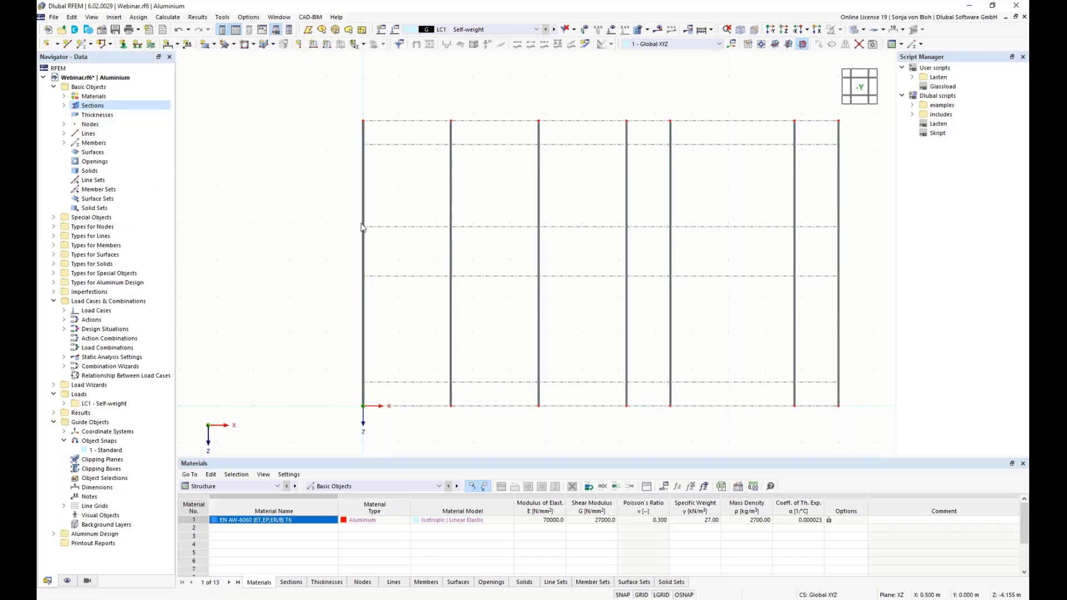
Check the Auto Connect Lines/Members option and start a new Beam member with section Beispiel 1 and a 270° rotation angle.
right_click(226, 173)
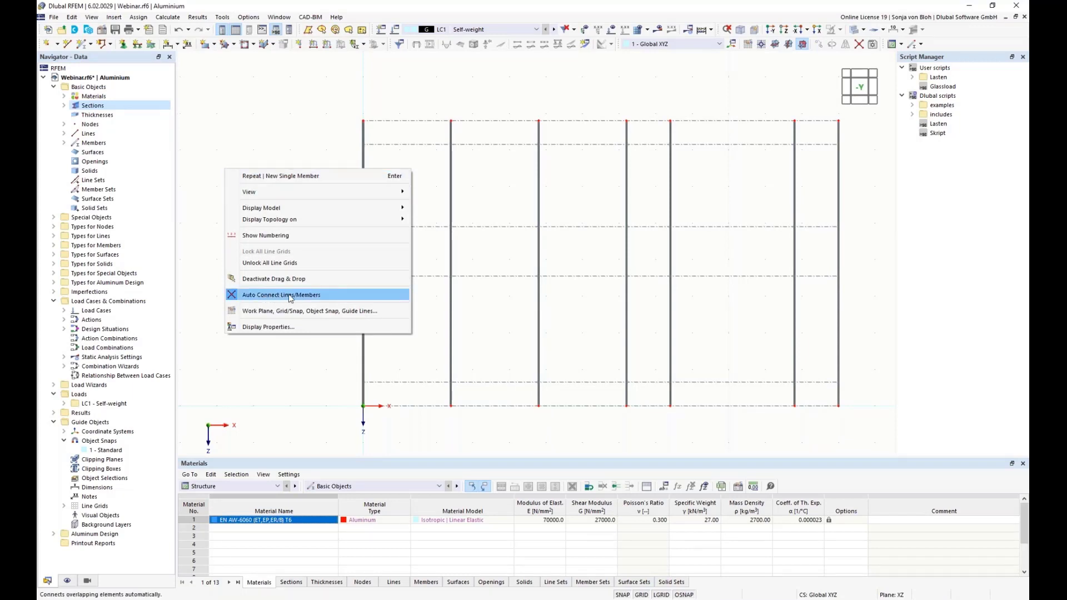
click(281, 371)
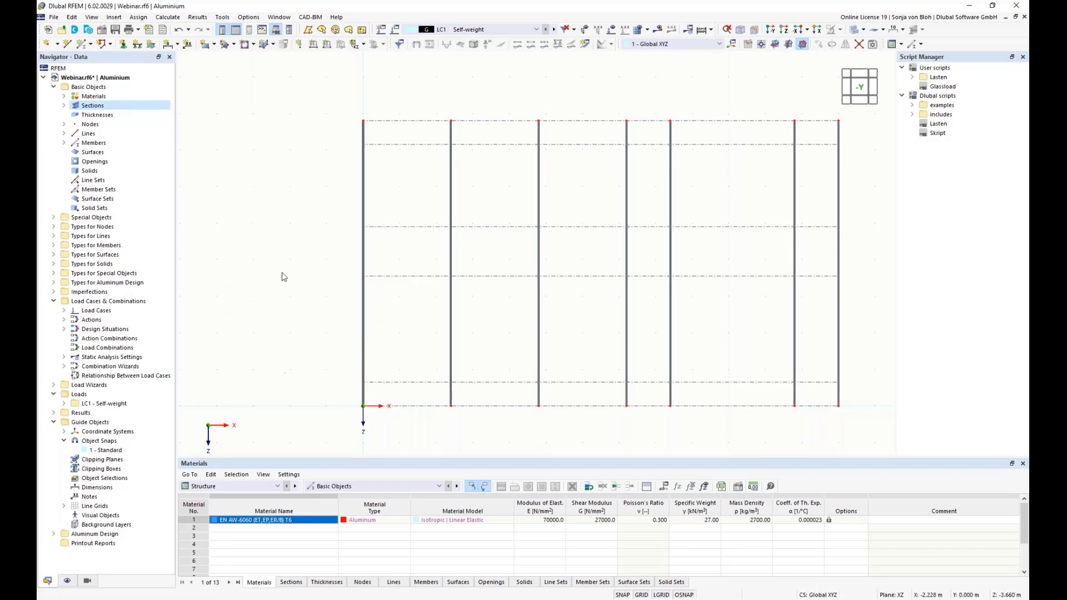
click(84, 48)
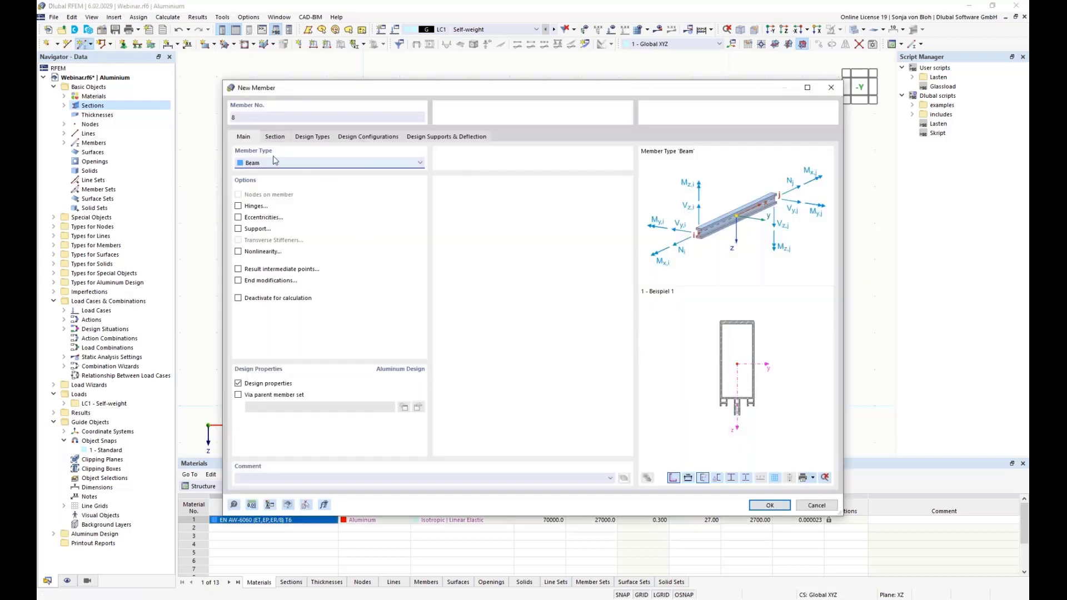
click(275, 137)
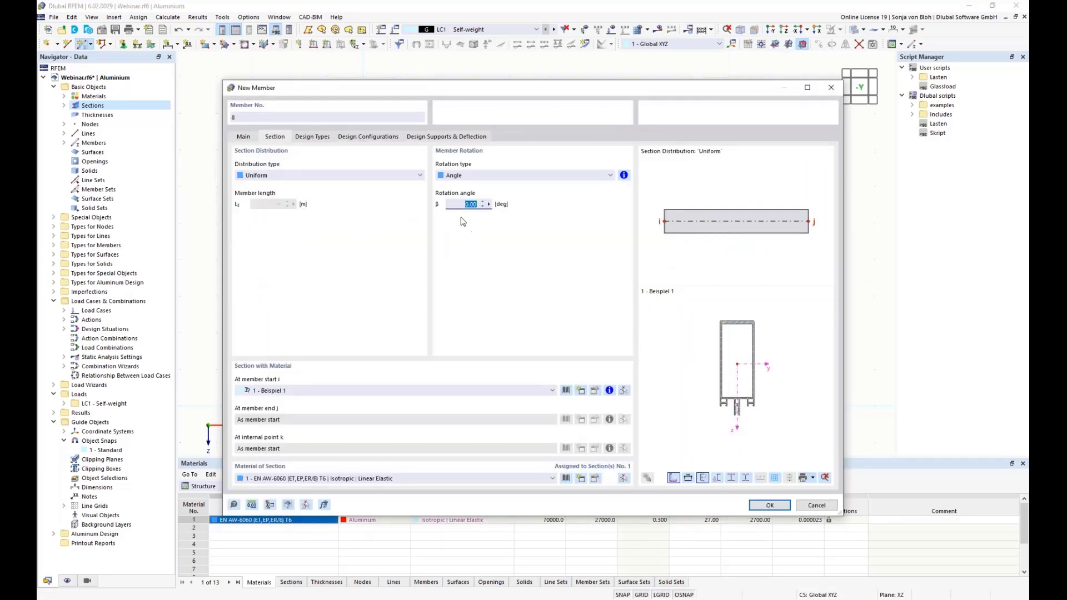
text(270)
click(245, 137)
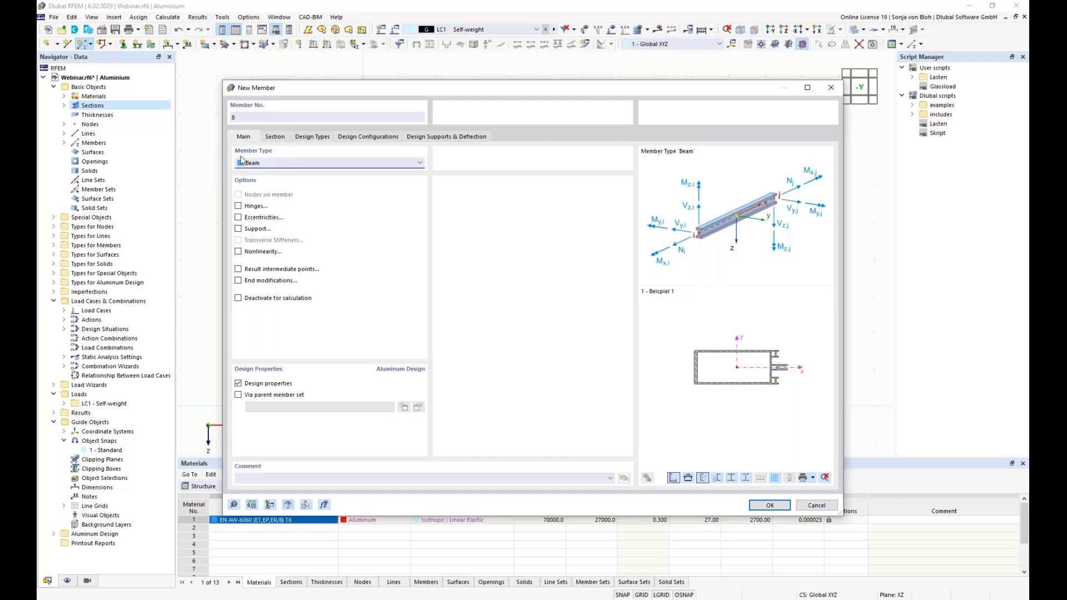
Enable hinges for the new member and assign a local xyz hinge releasing φy and φz to both its start and end.
click(239, 206)
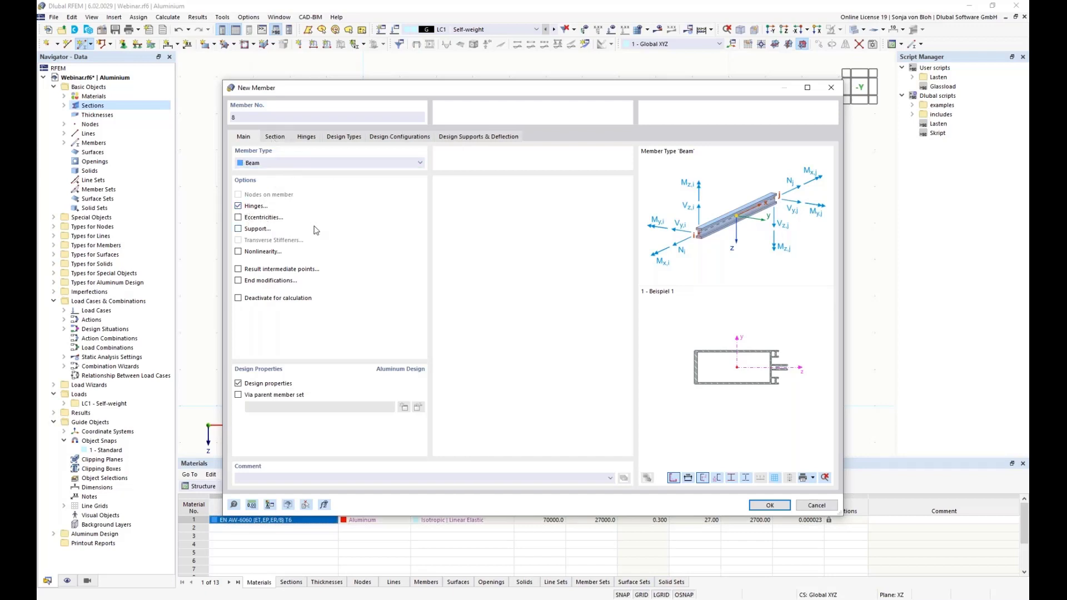
click(313, 141)
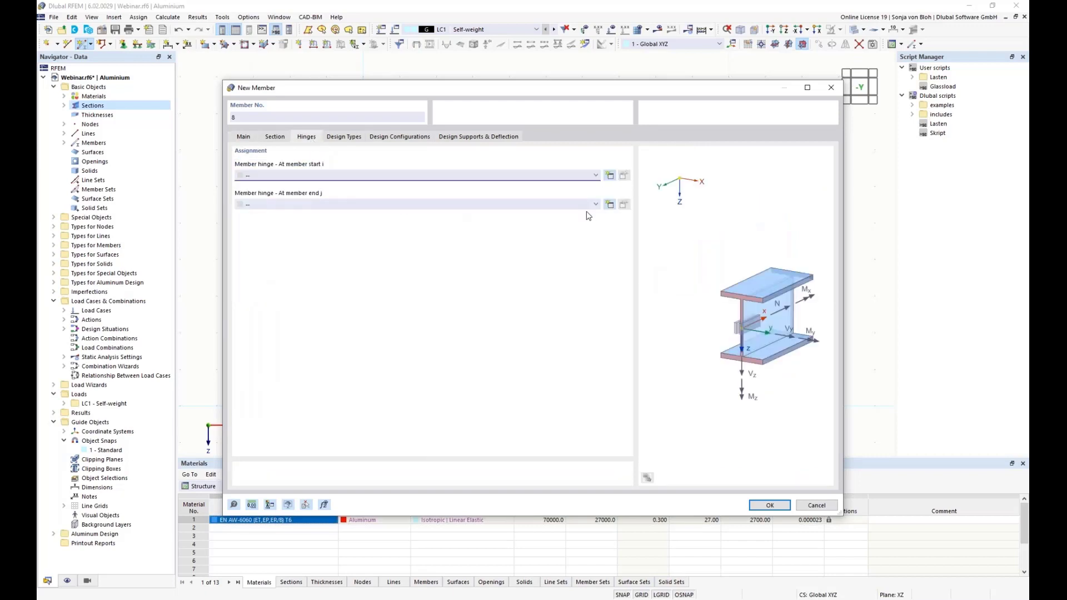
click(610, 176)
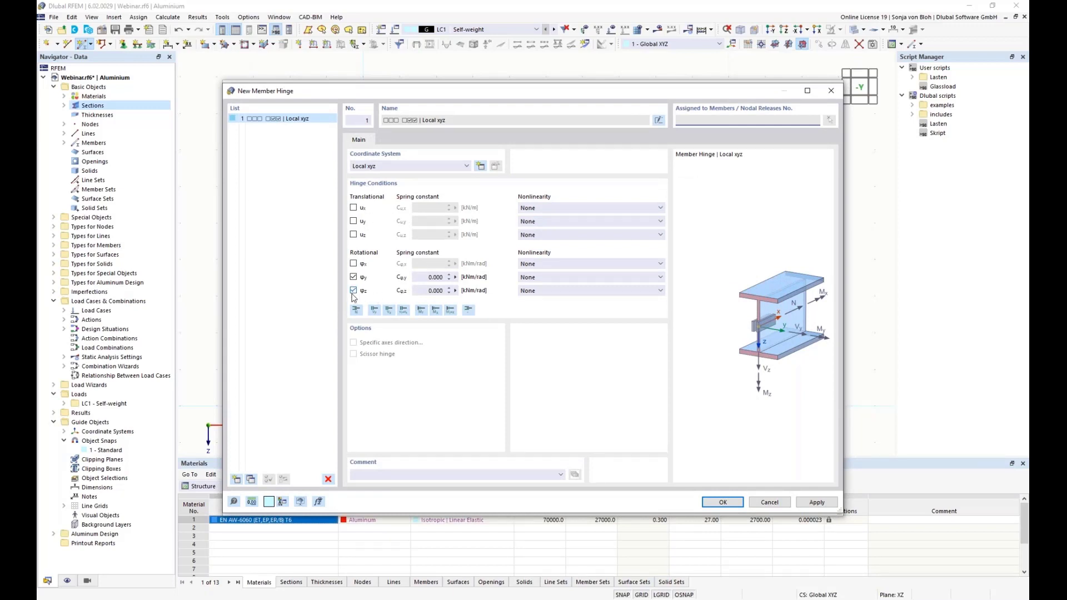
click(721, 503)
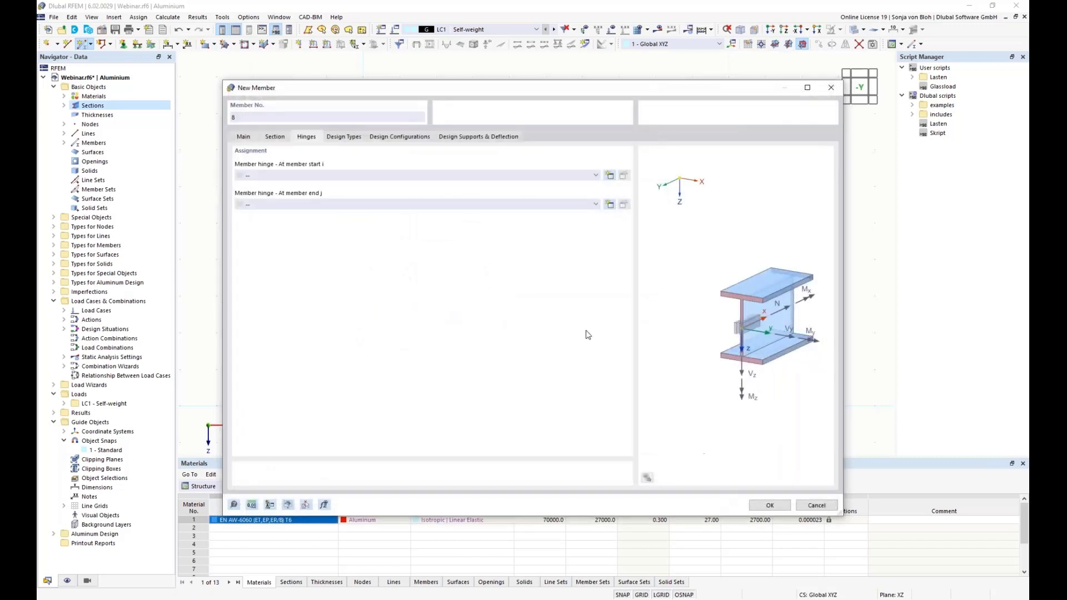
click(536, 204)
click(498, 222)
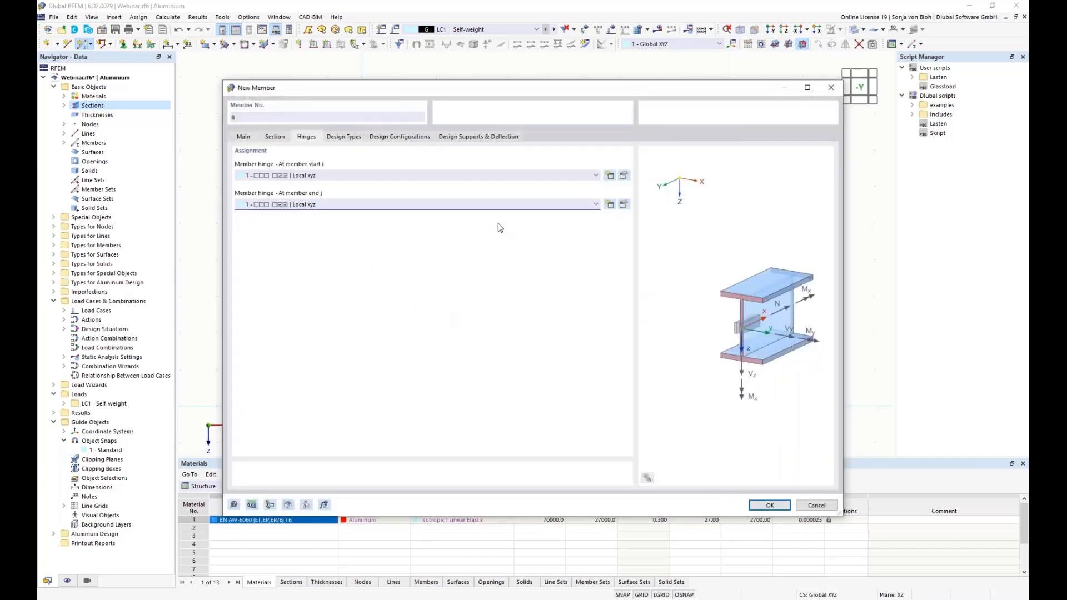
click(770, 505)
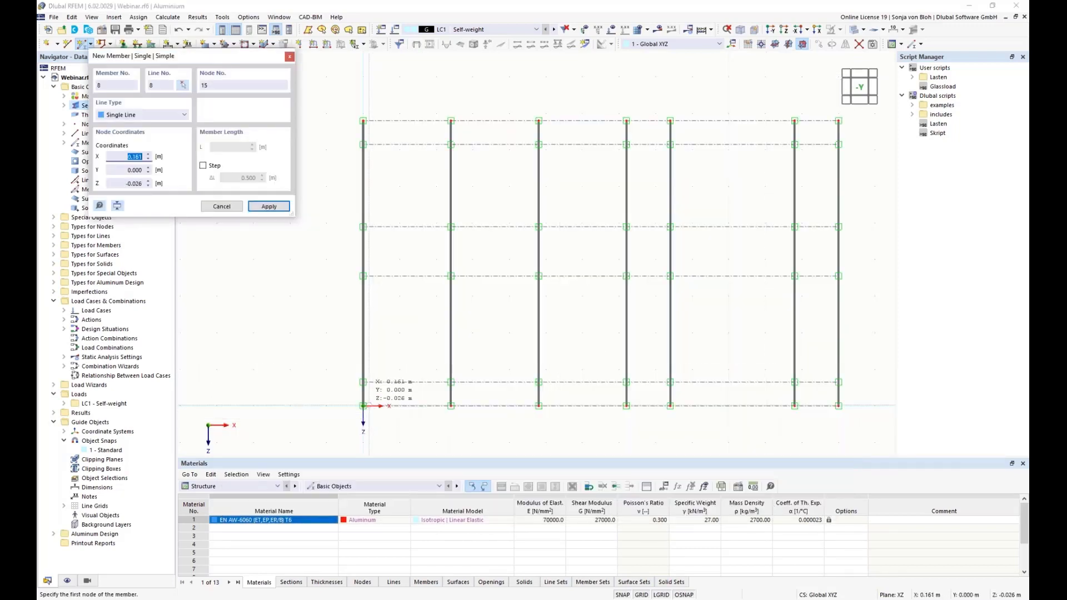
Place horizontal members across the full 13 m grid width at Z 0, -0.65 and -3.55 m.
click(364, 405)
click(837, 406)
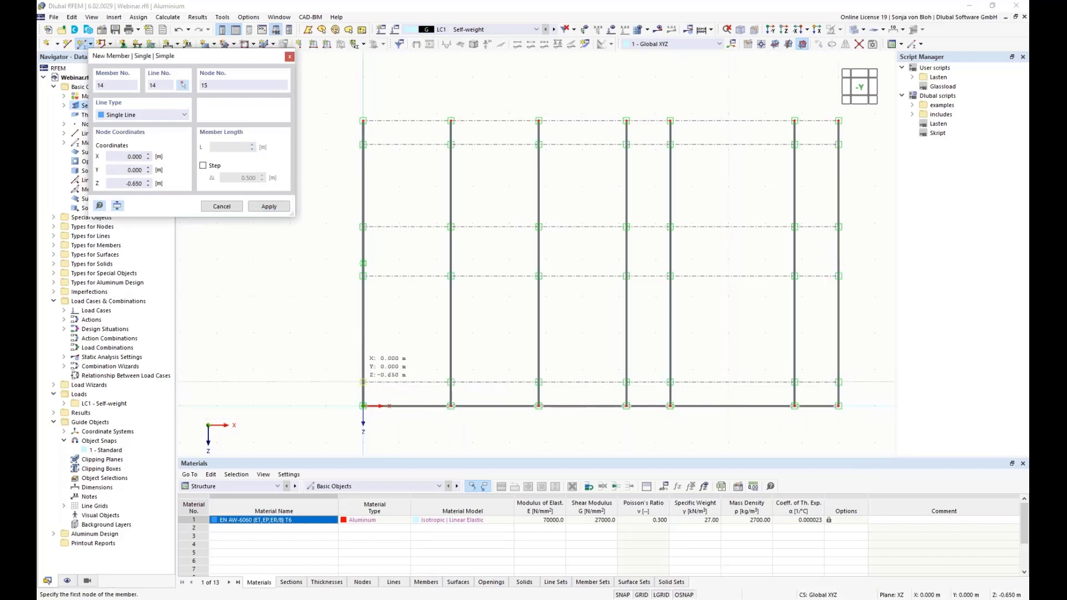
click(363, 382)
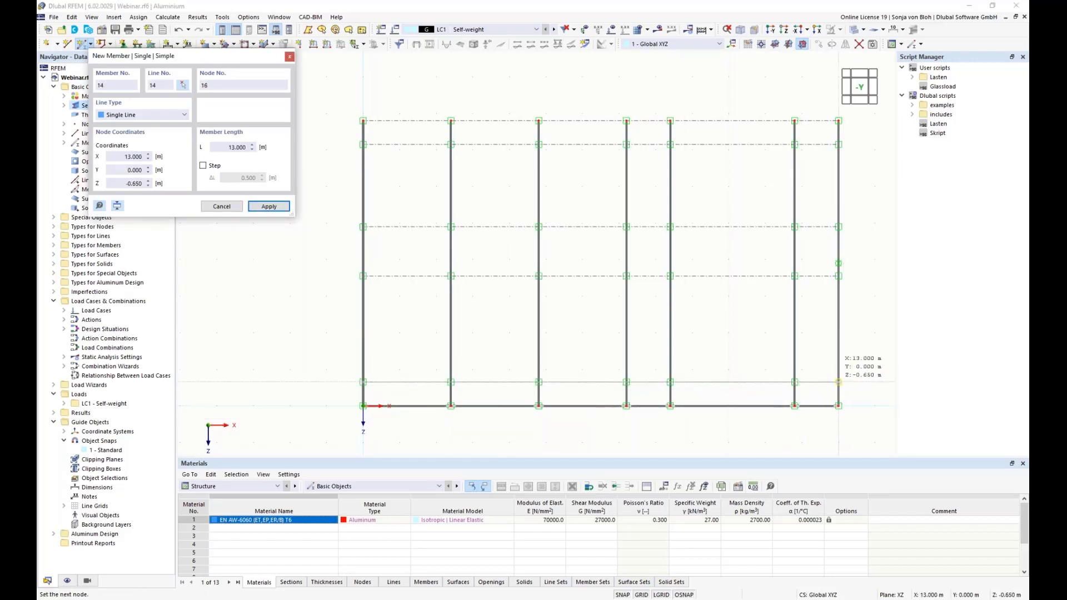
click(838, 382)
click(363, 276)
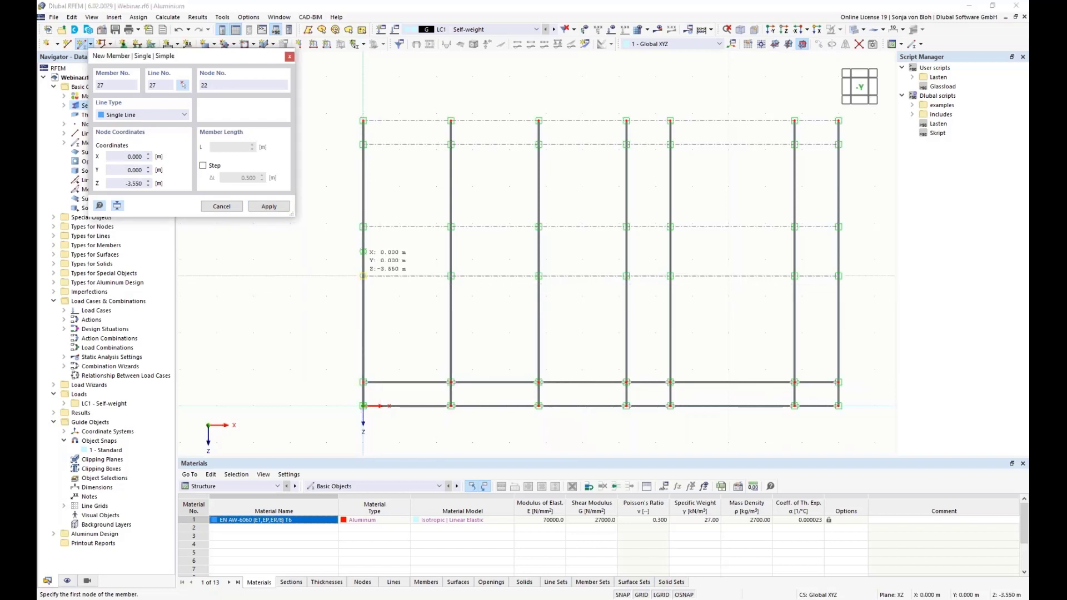
click(838, 275)
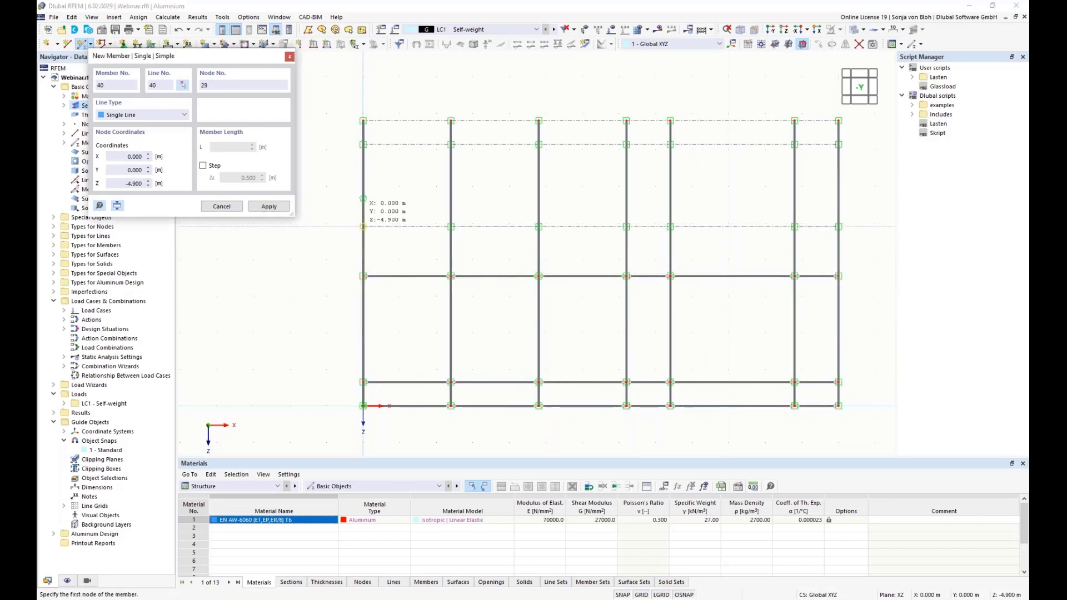
Place horizontal members across the full grid width at Z -4.9, -7.15 and -7.8 m, and finish placing members.
click(363, 227)
click(838, 227)
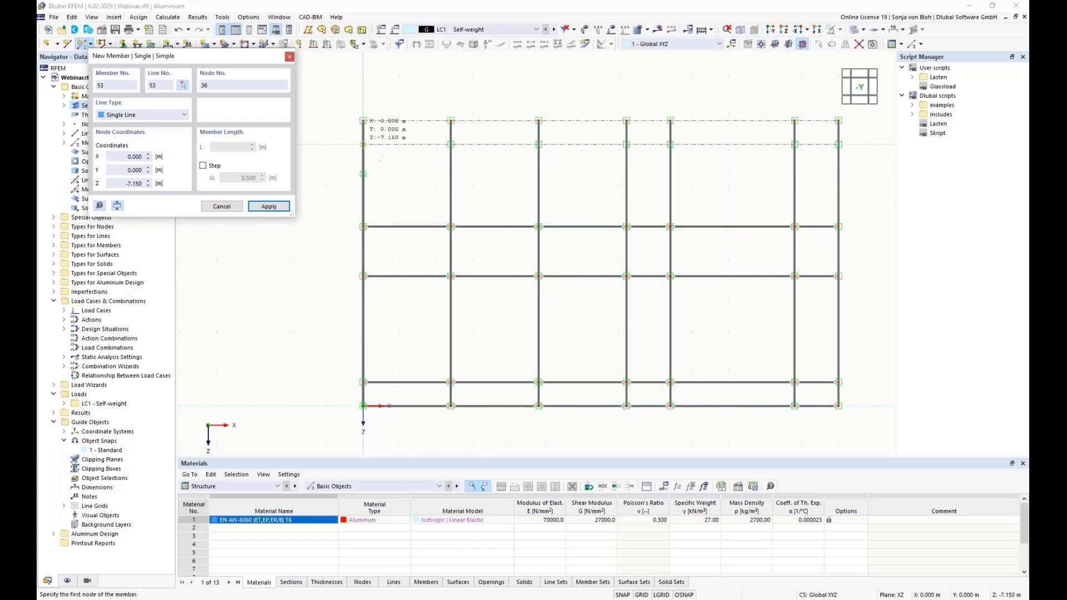
click(363, 144)
click(839, 145)
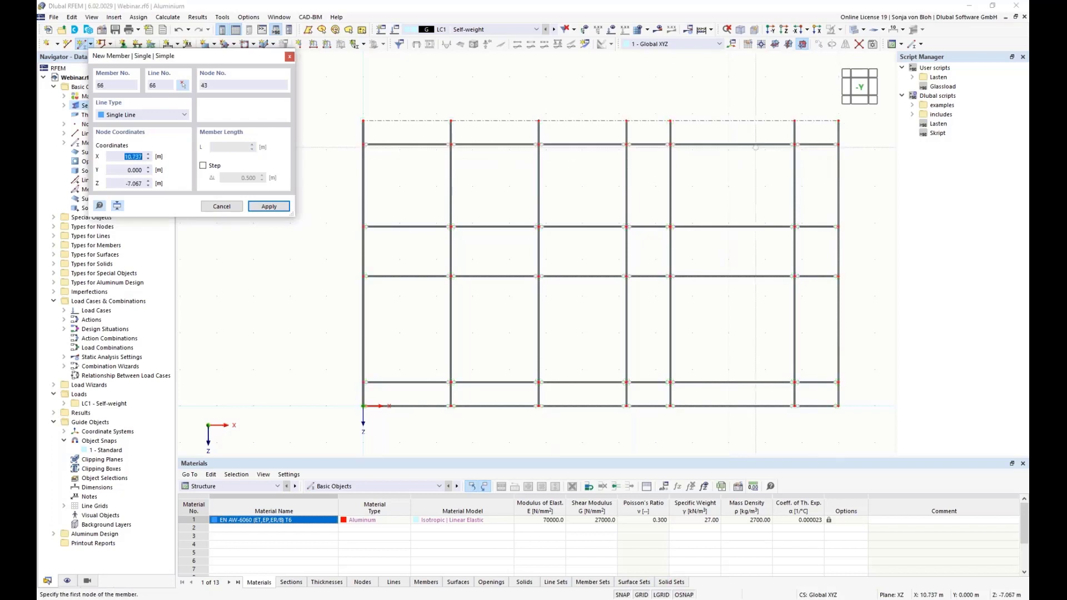
click(362, 122)
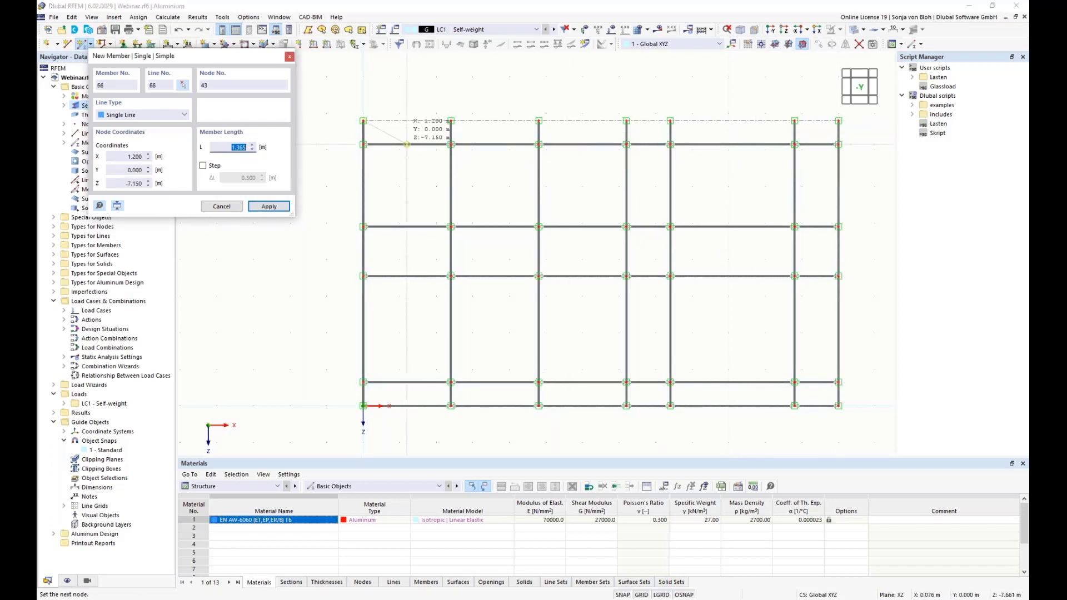
click(838, 121)
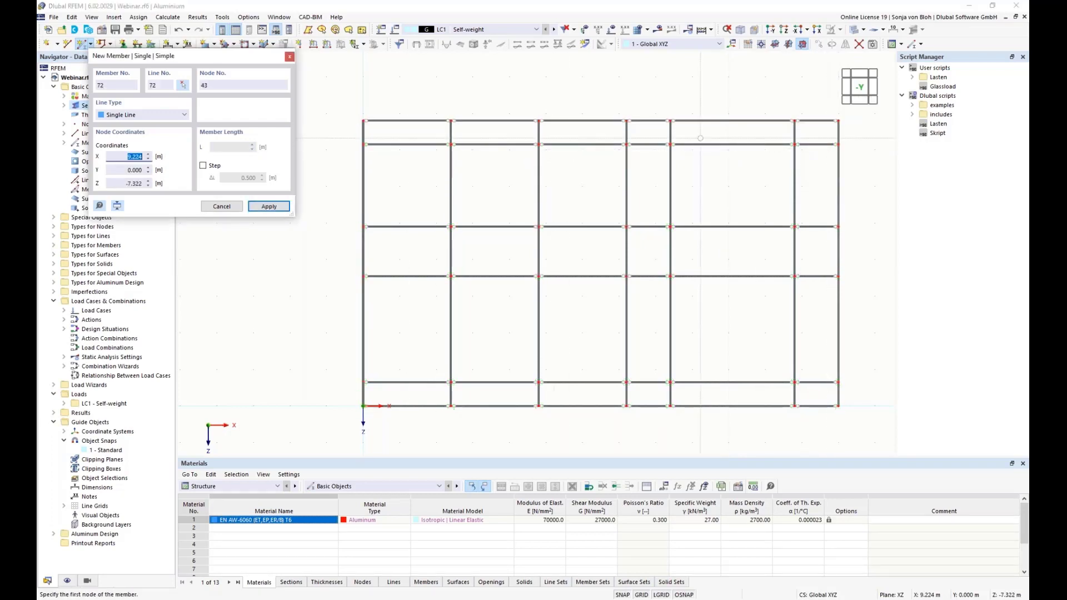
key(Escape)
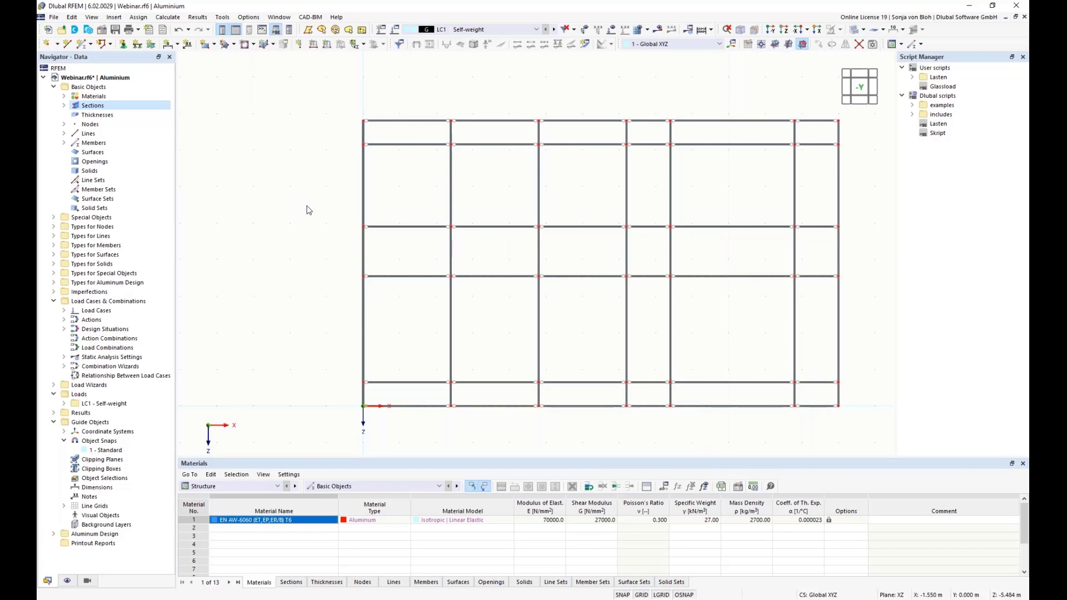
Divide the seven vertical members between the two middle horizontal rows at a distance of 0.65 m from the member start.
drag(850, 245, 333, 251)
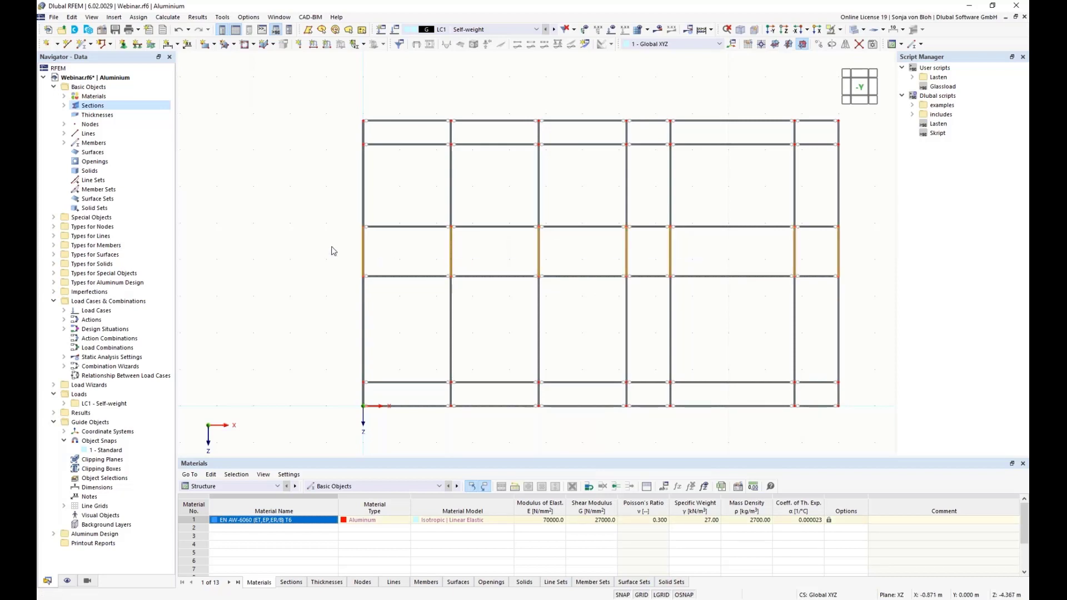
right_click(362, 248)
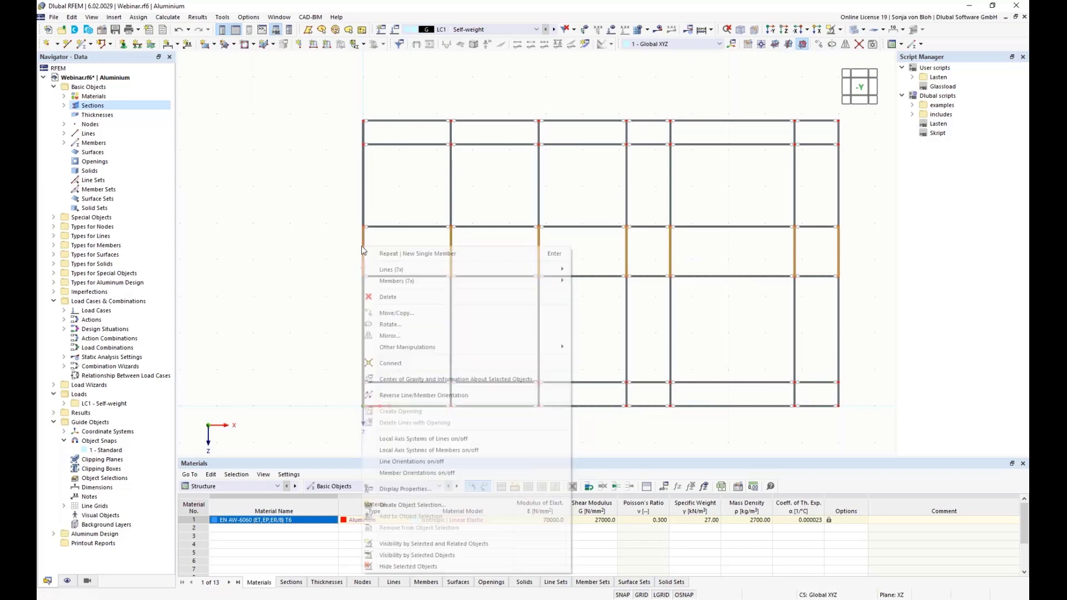
mouse_move(459, 283)
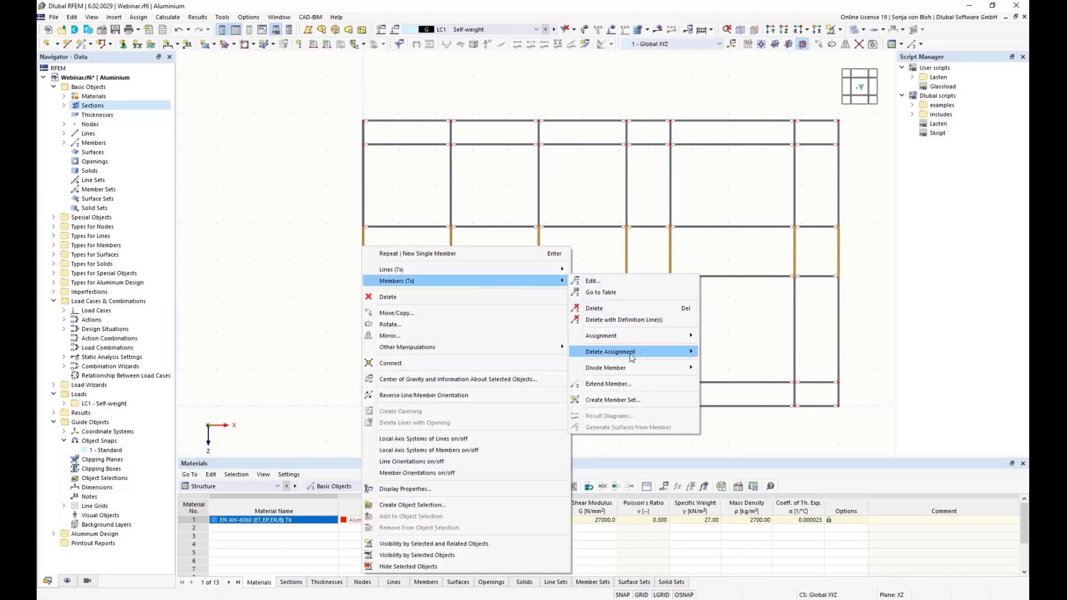
mouse_move(629, 371)
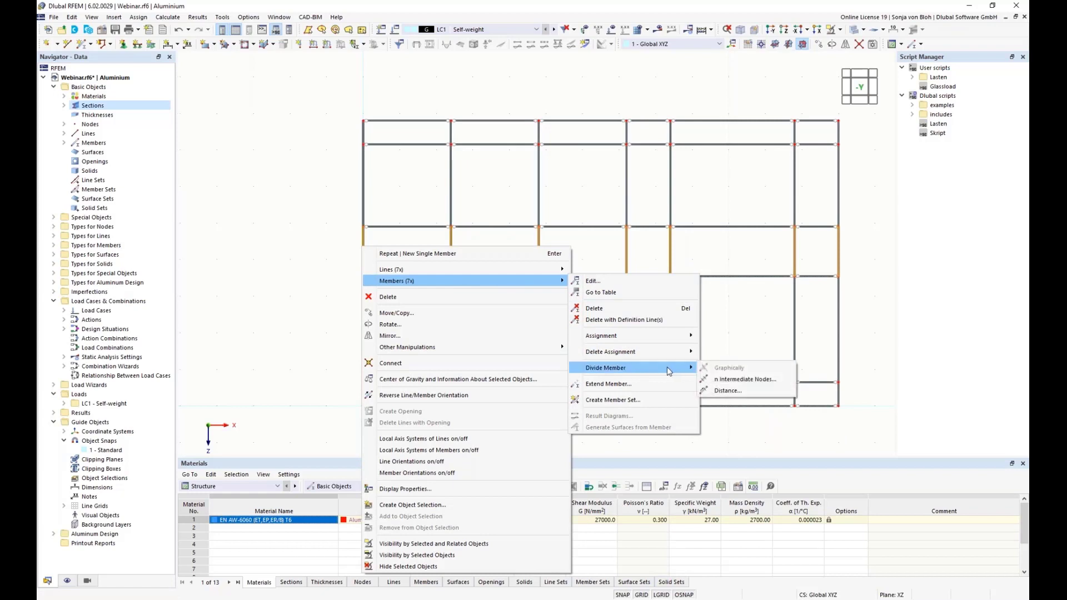
click(726, 391)
click(358, 214)
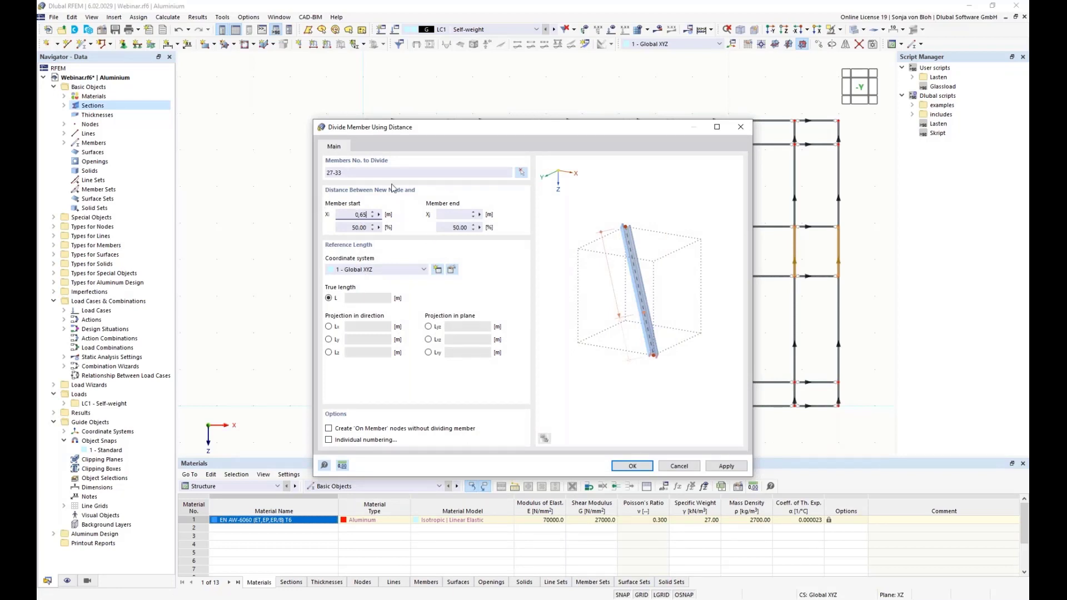
click(632, 465)
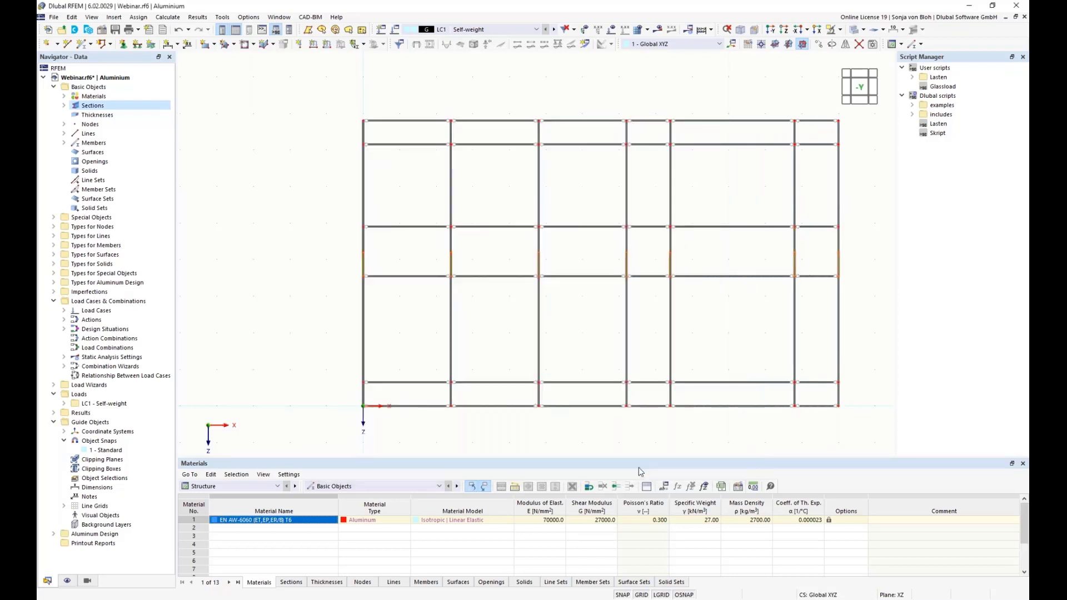
click(319, 317)
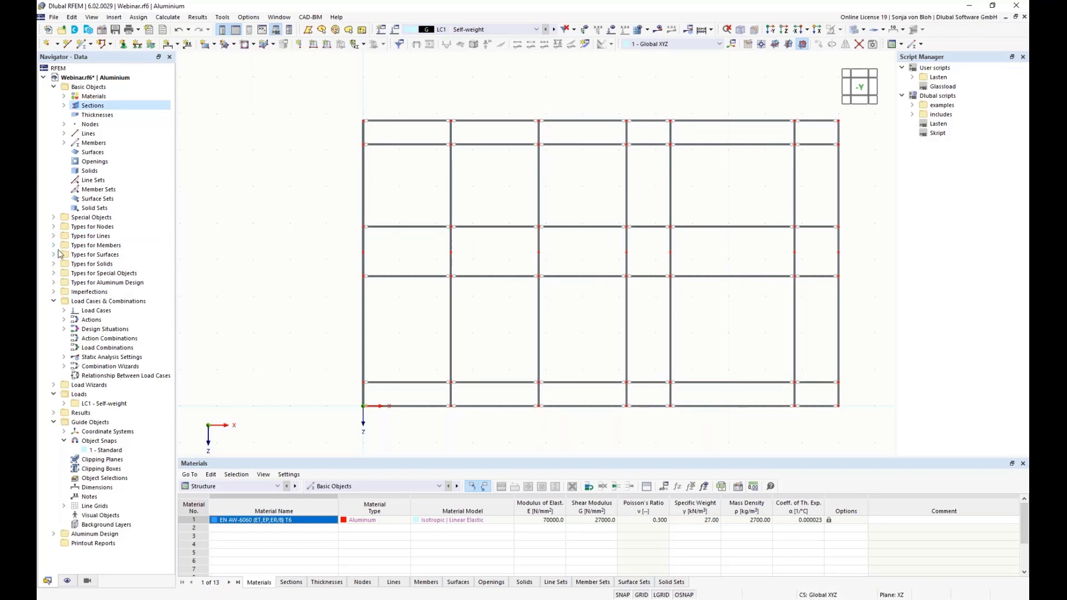
Assign the Hinged nodal support to the frame's lower-left corner node, node 1.
click(54, 227)
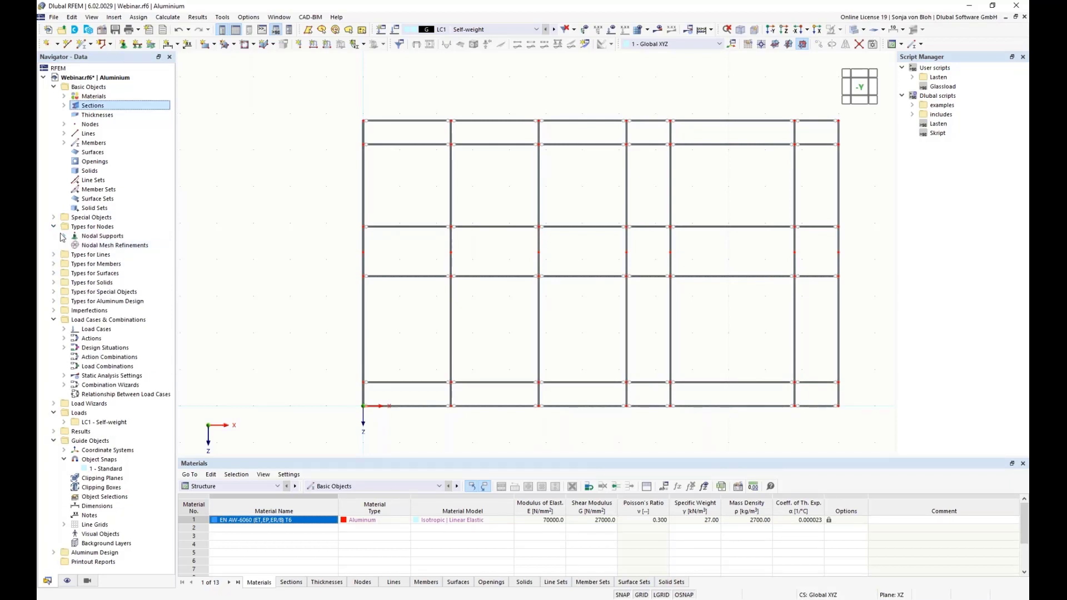
click(64, 236)
click(93, 246)
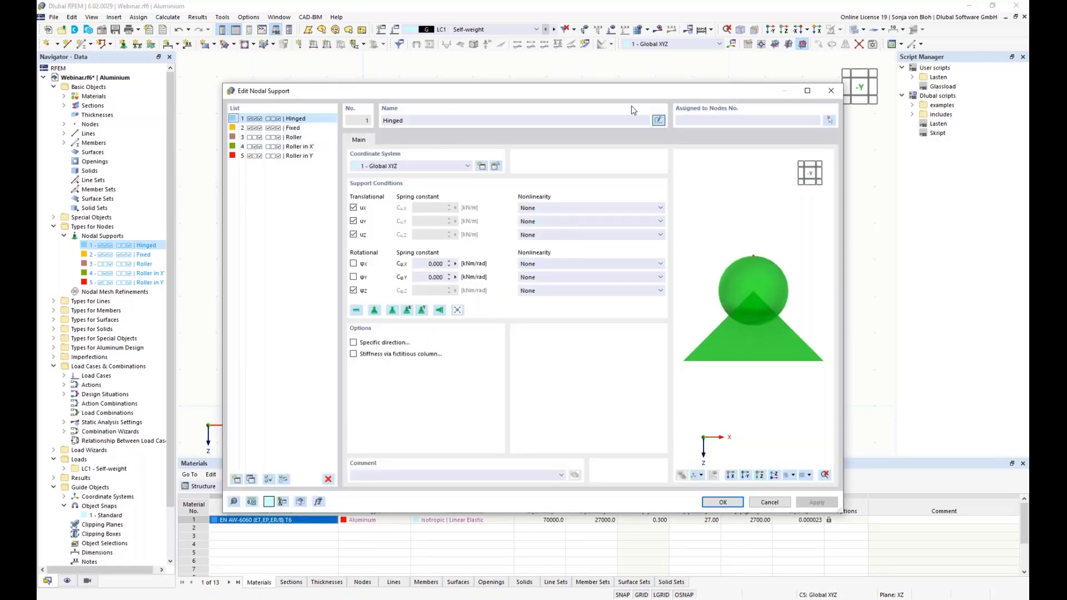
click(829, 120)
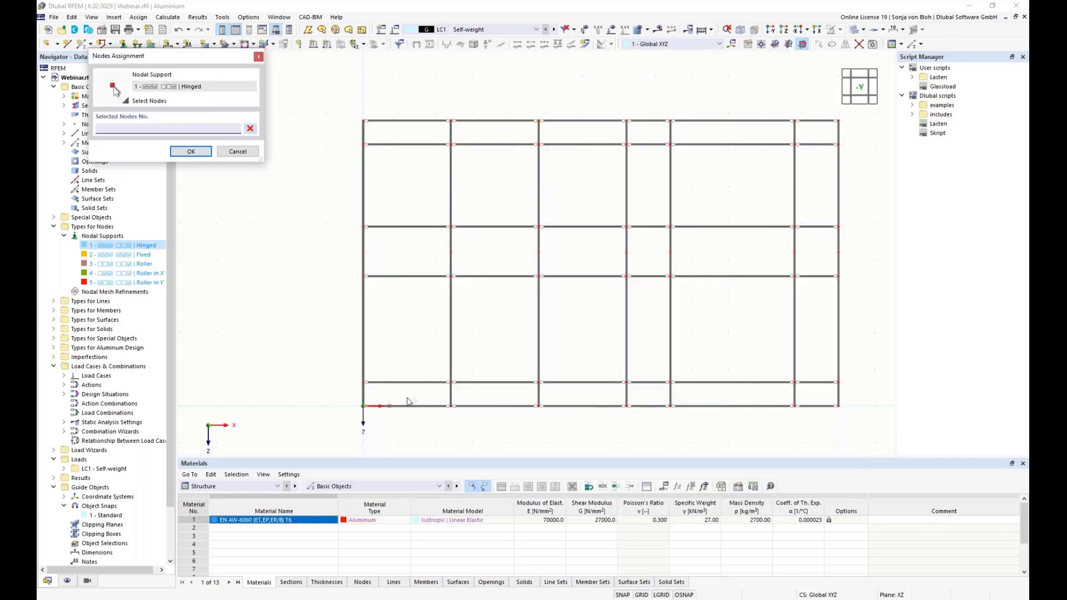
click(363, 406)
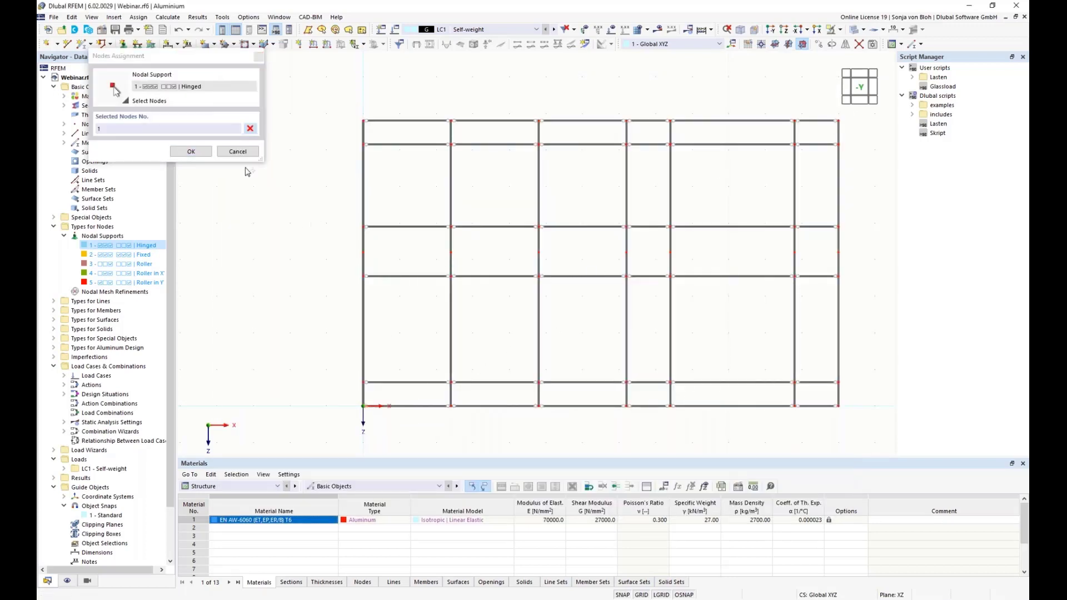
click(192, 152)
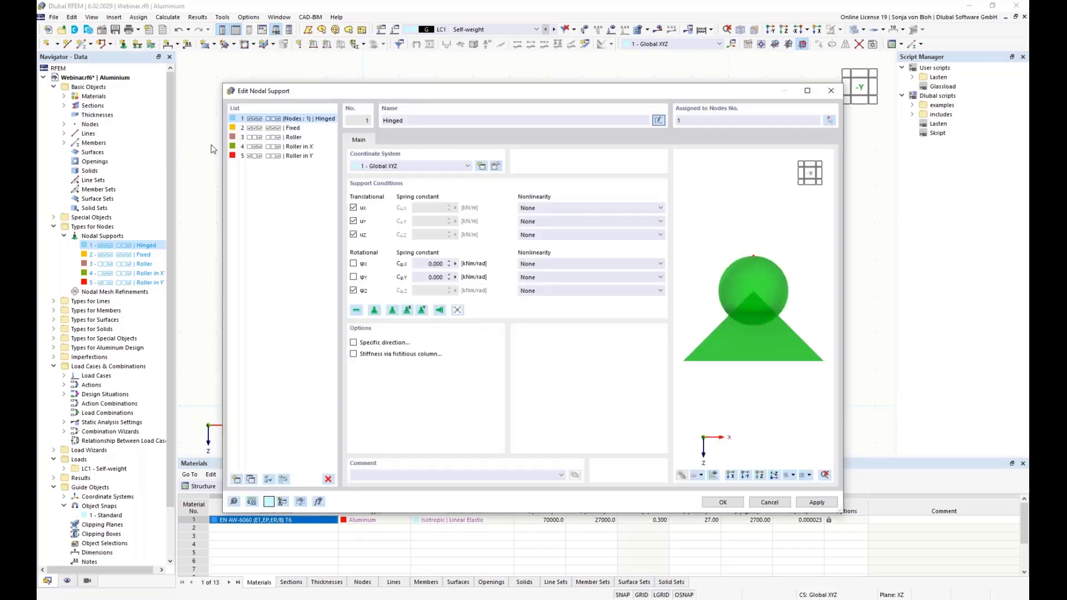
Create a nodal support with uX released and assign it to the remaining base nodes 3, 5, 7, 9, 11 and 13.
click(236, 480)
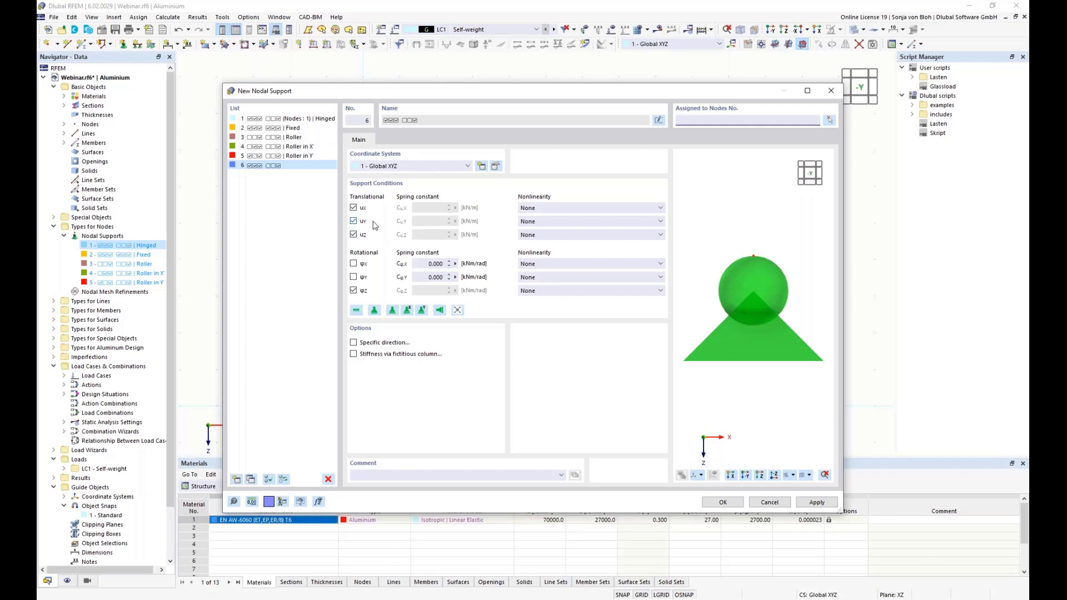
click(353, 208)
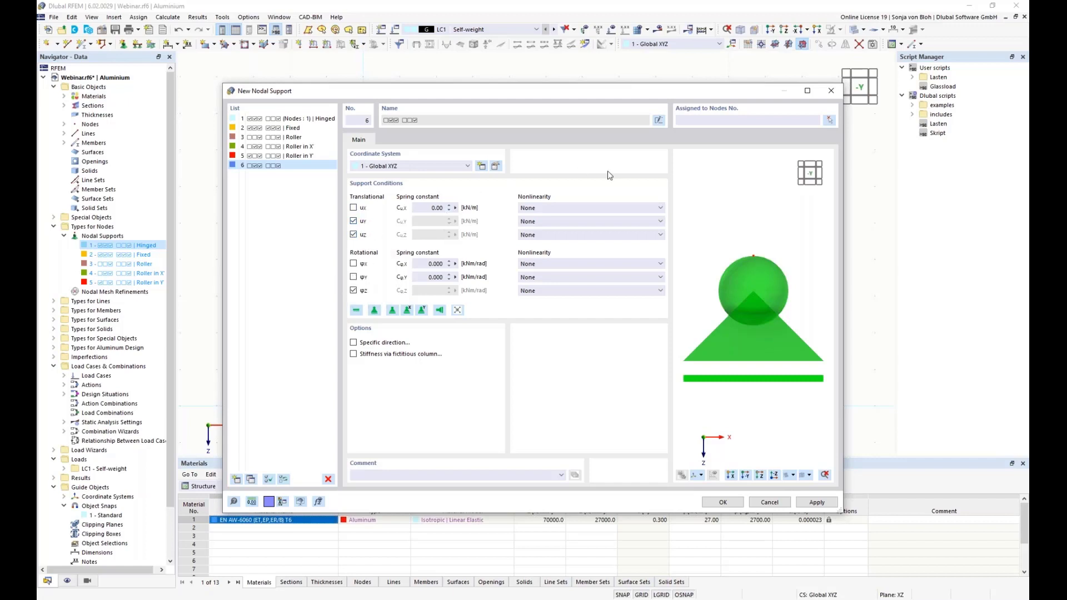
click(829, 120)
mouse_move(349, 247)
mouse_down()
mouse_move(459, 283)
mouse_move(603, 262)
mouse_move(331, 245)
mouse_up()
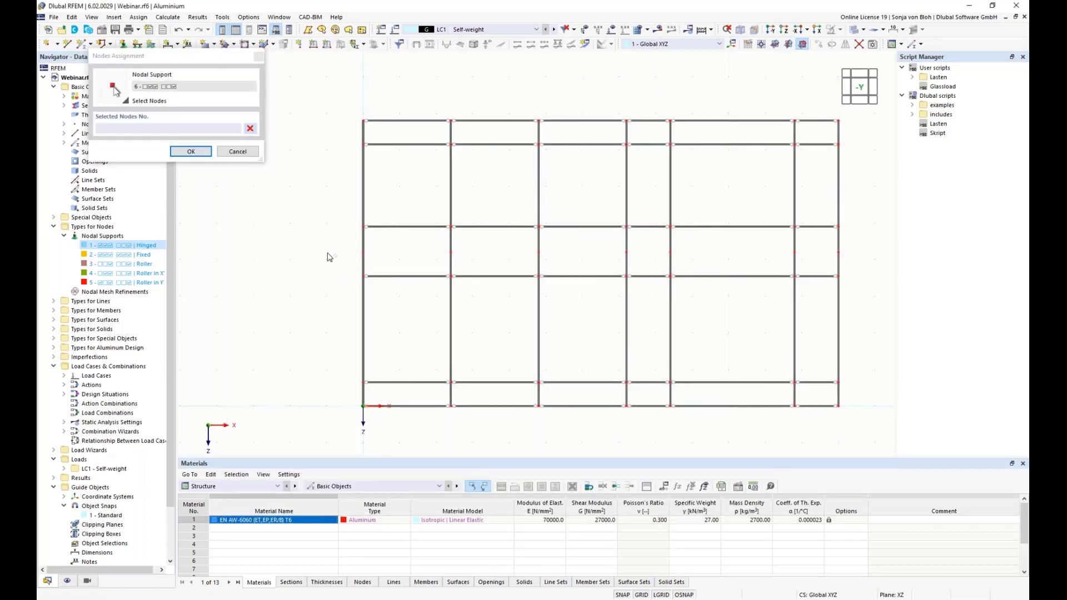
drag(432, 395, 889, 420)
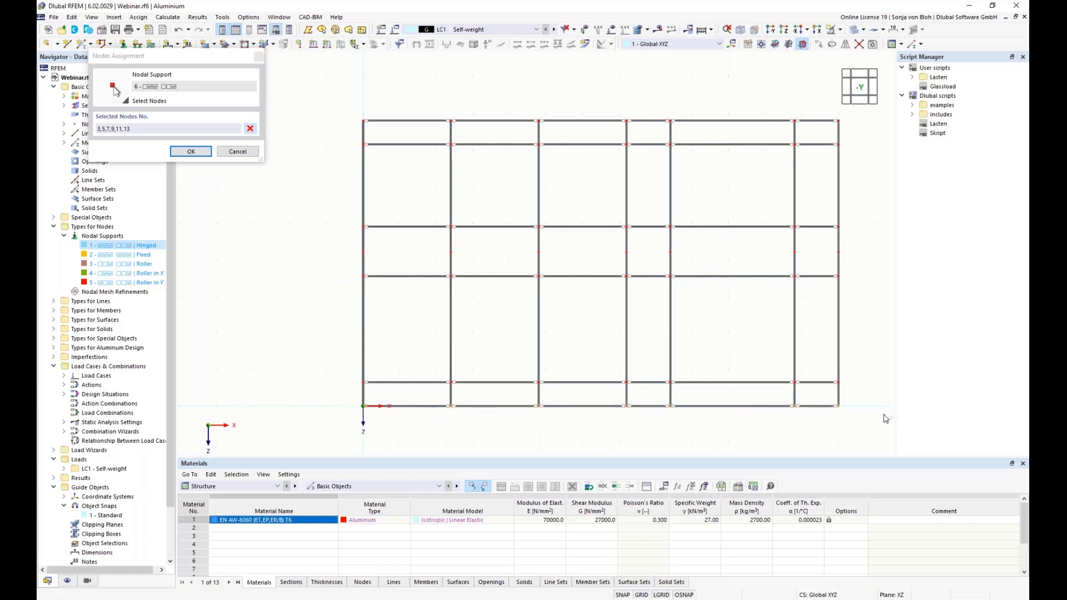
click(187, 150)
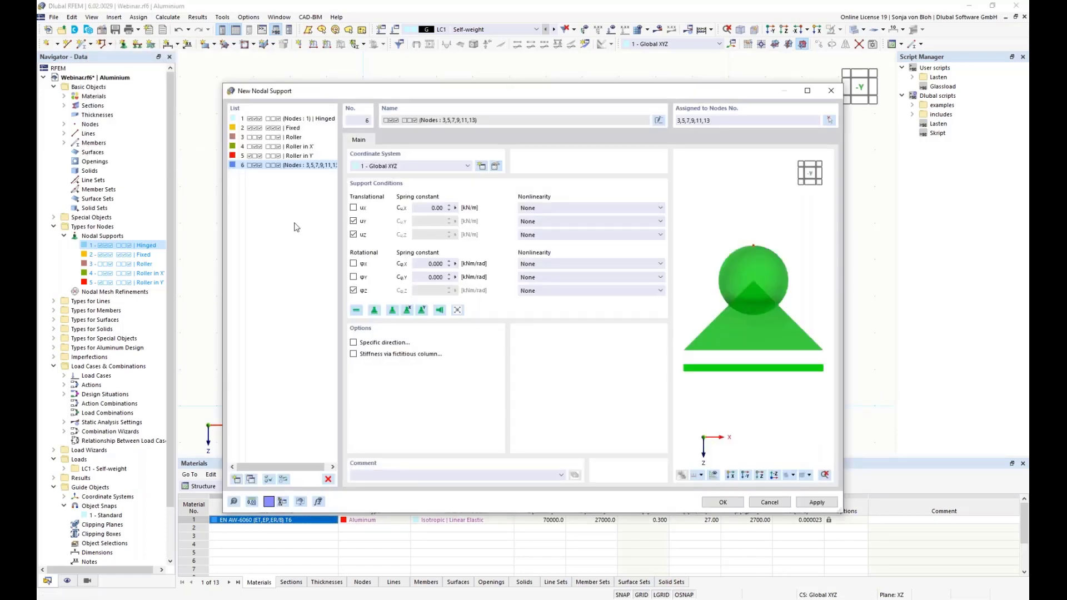
Create a nodal support fixing only uY and assign it to the mid-height nodes 43-49 and the top nodes 4, 6, 8, 10, 12 and 14.
click(236, 479)
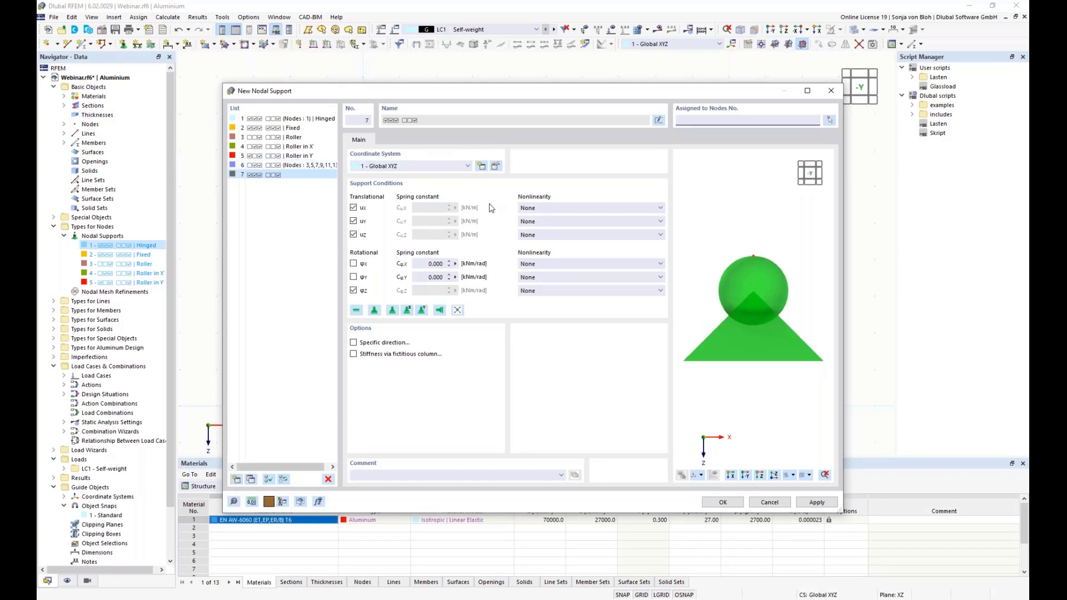
click(354, 209)
click(354, 235)
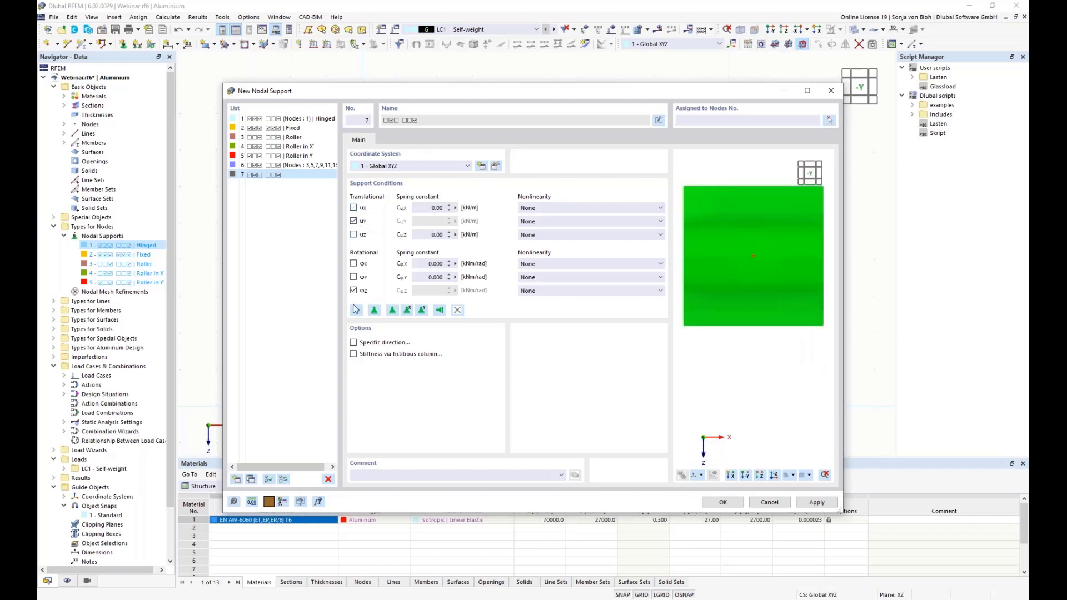
click(354, 291)
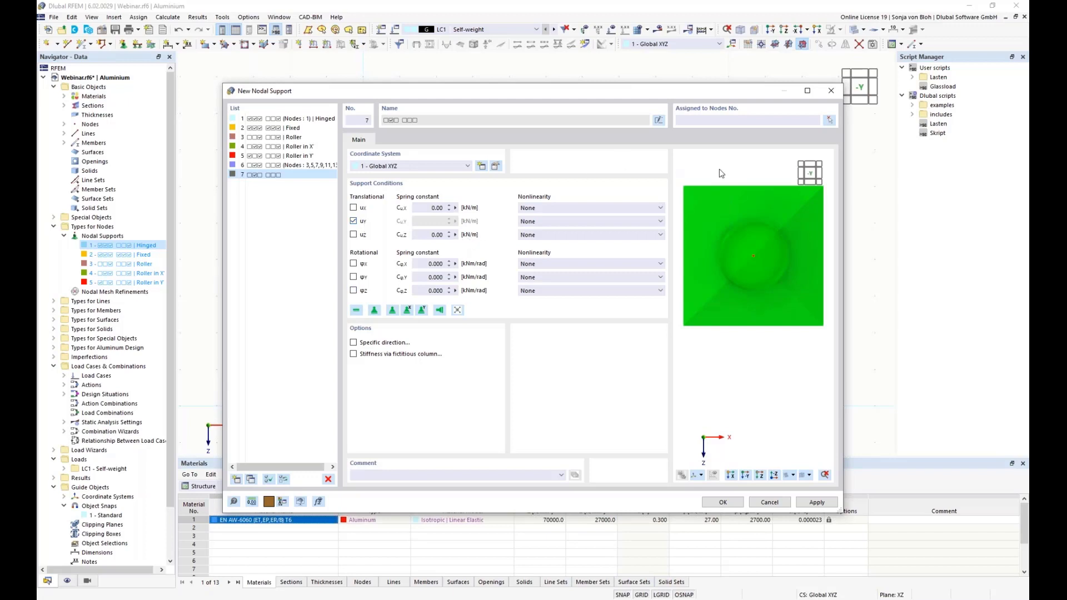
click(832, 122)
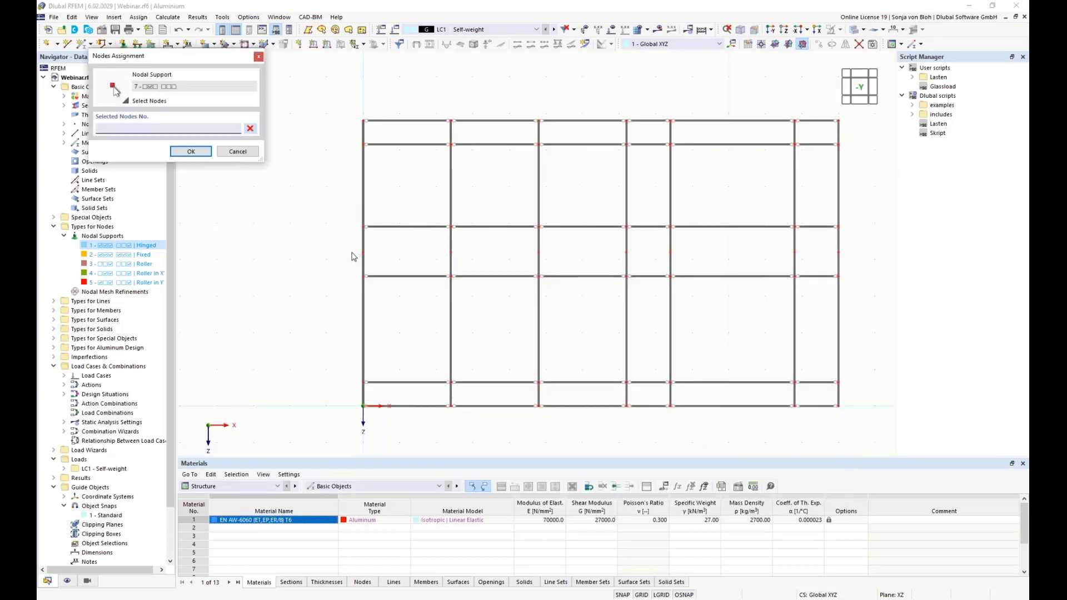
drag(347, 246, 868, 265)
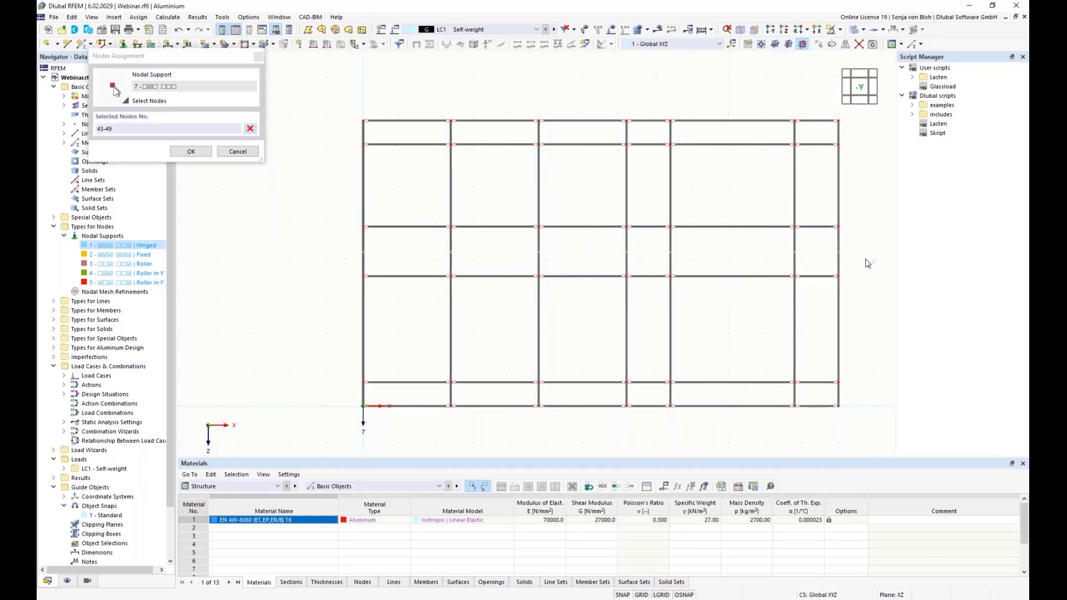
drag(427, 113, 853, 132)
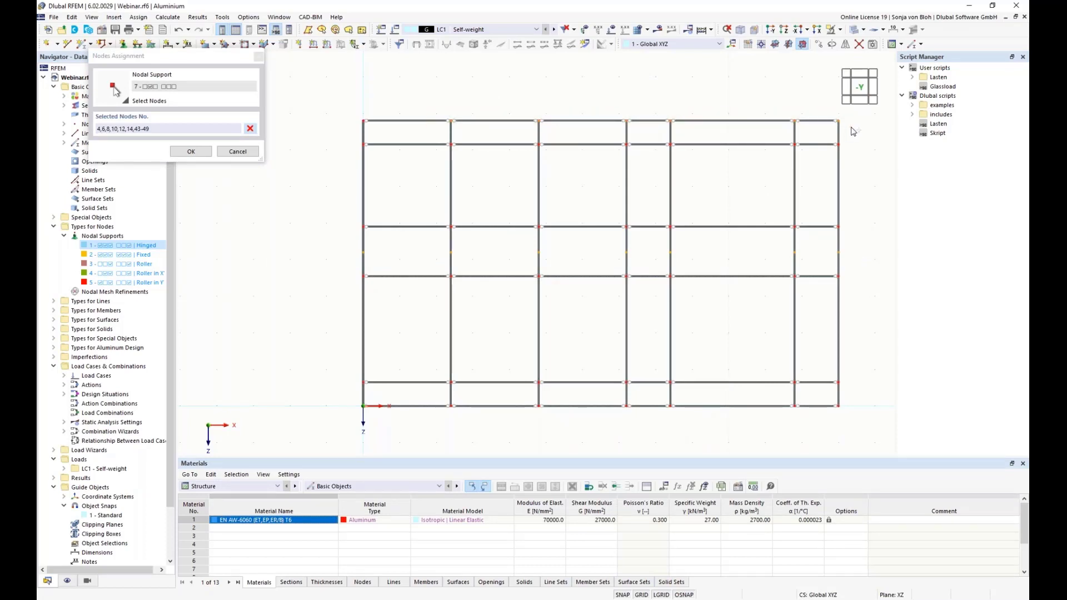
click(195, 154)
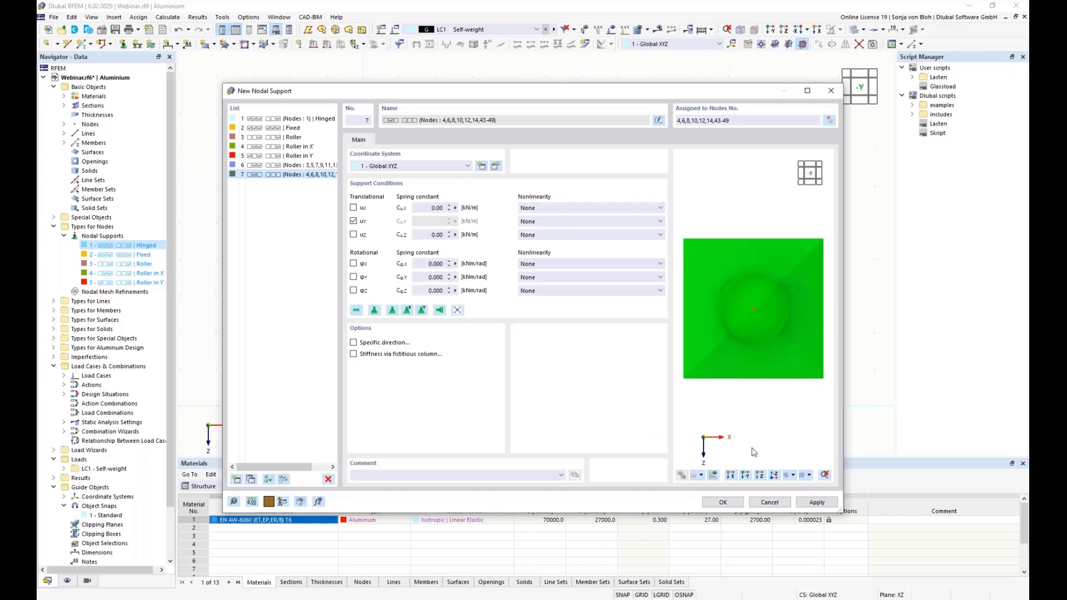
Check the assigned nodes of the new support in the dialog preview, showing the whole model with numbering.
click(714, 475)
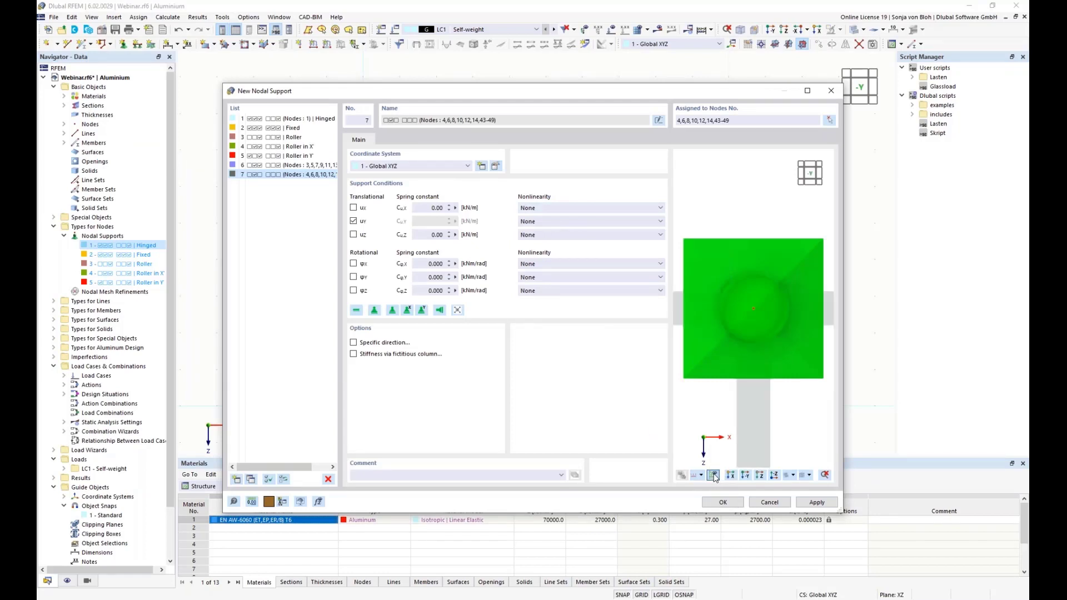
scroll(745, 303, down, 5)
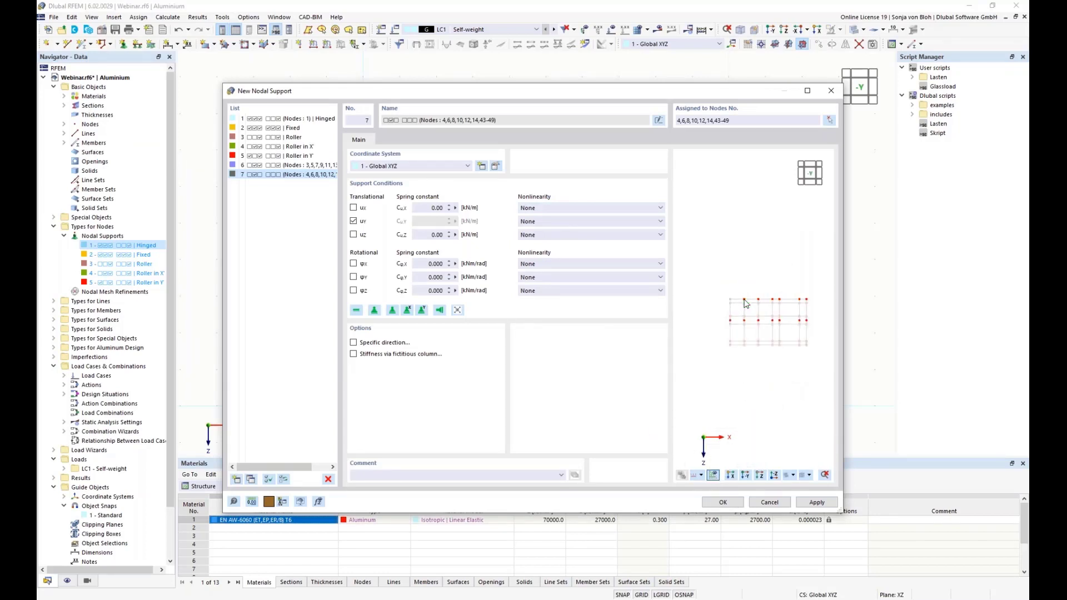
middle_drag(747, 325, 718, 263)
scroll(724, 254, up, 3)
scroll(723, 259, down, 3)
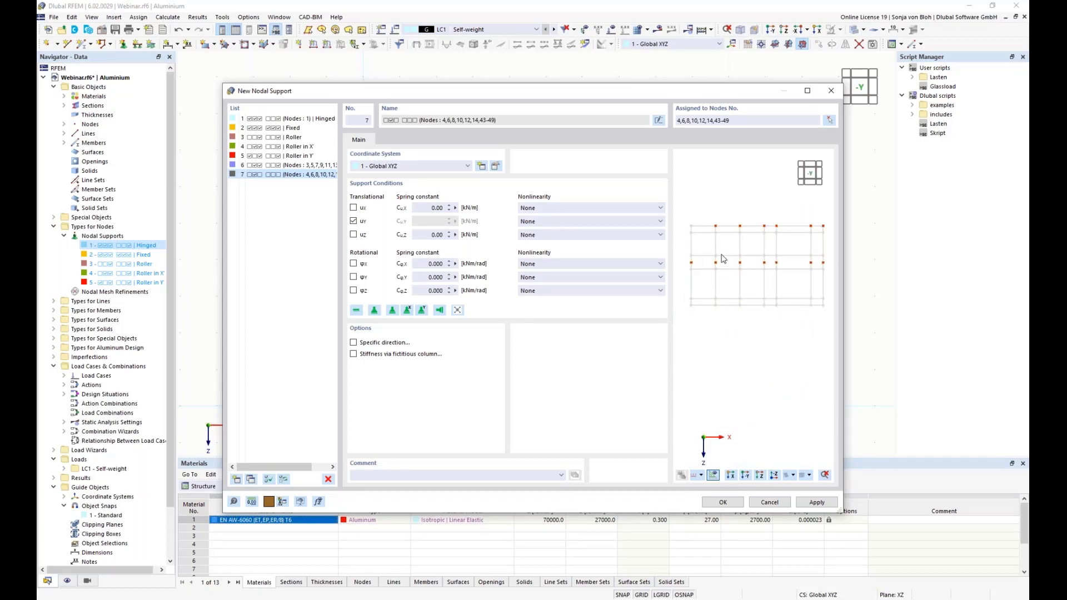
click(700, 475)
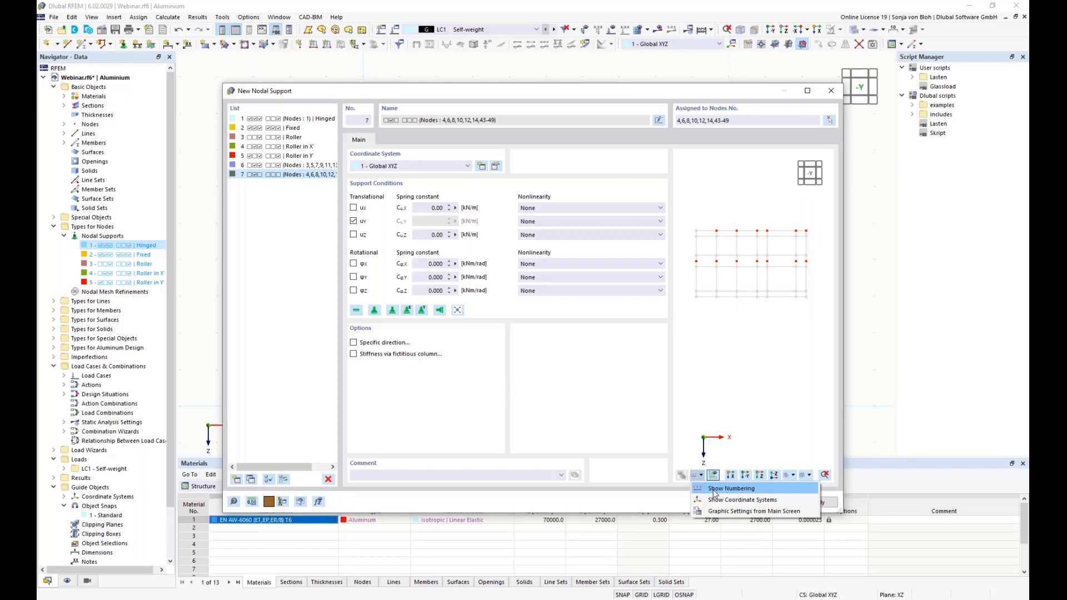
click(715, 489)
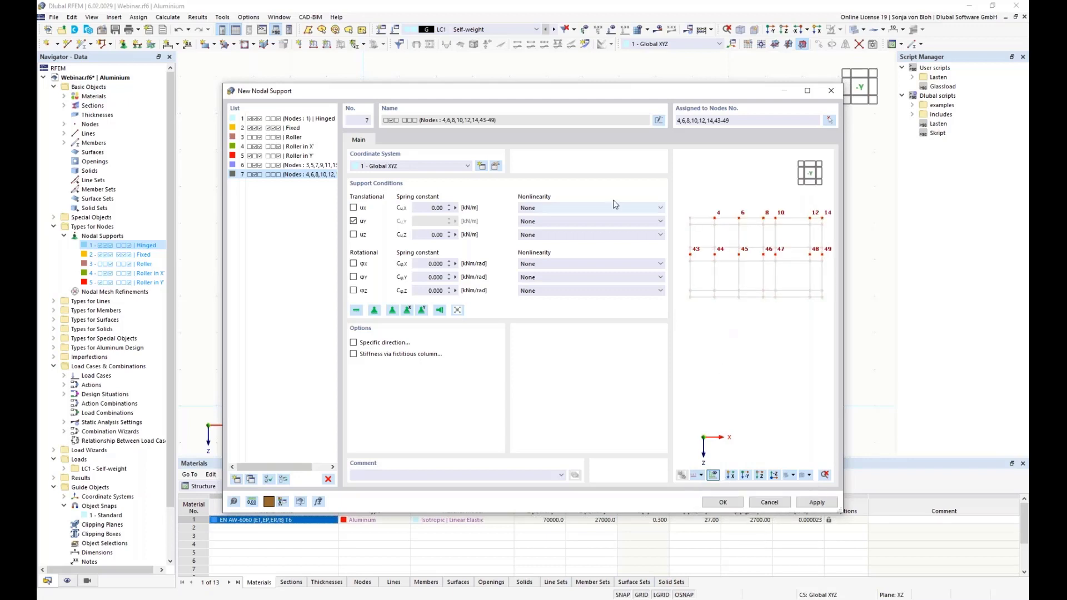
Create a nodal support fixing only uX and uY, assign it to the top-left node 2, and save all supports.
click(237, 480)
click(354, 235)
click(354, 290)
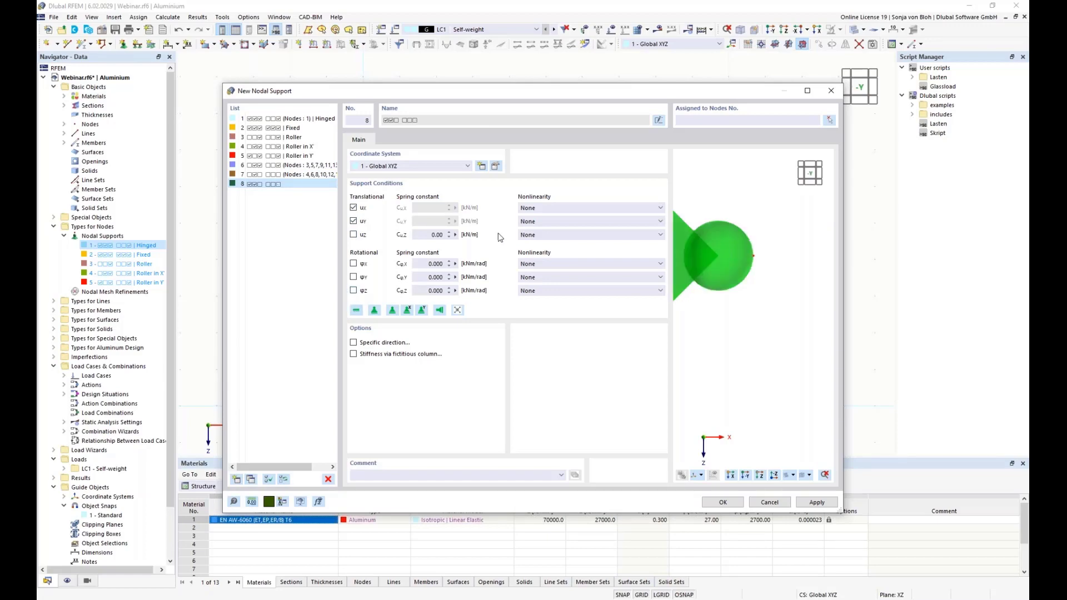
click(829, 121)
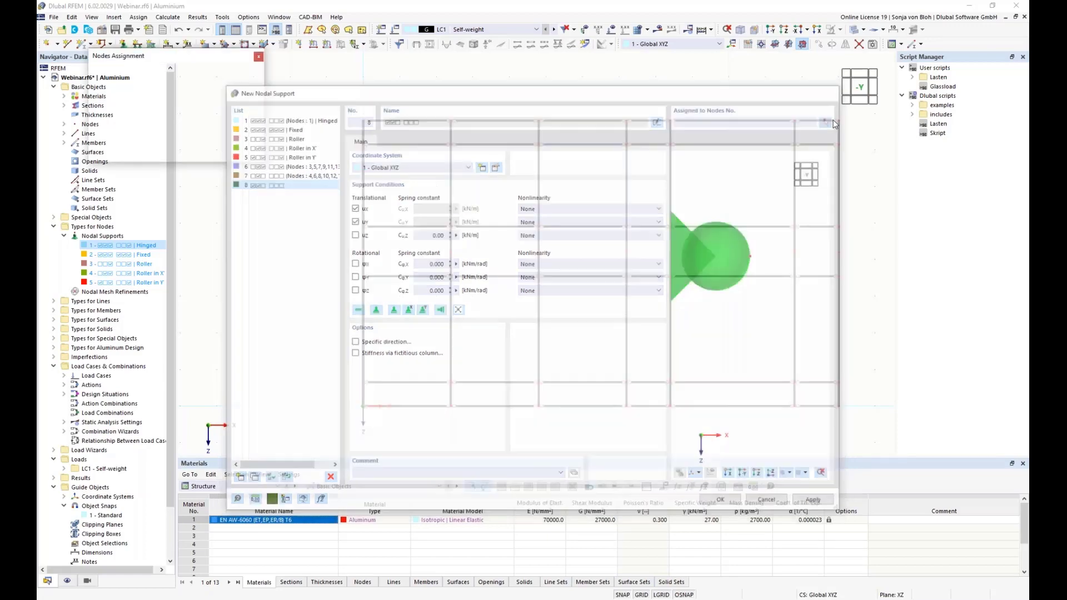
click(364, 121)
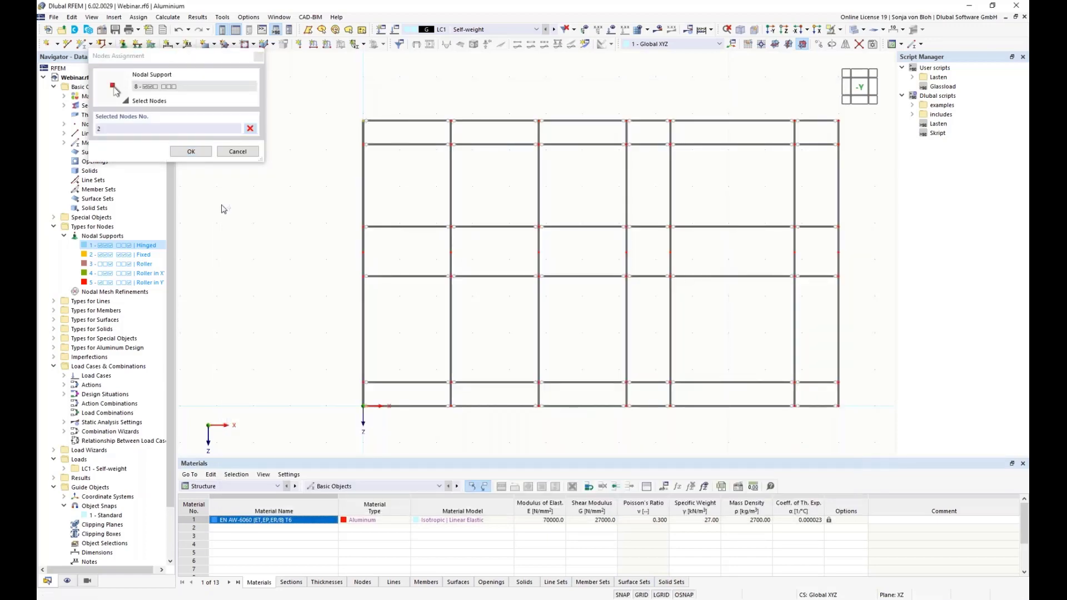
click(192, 153)
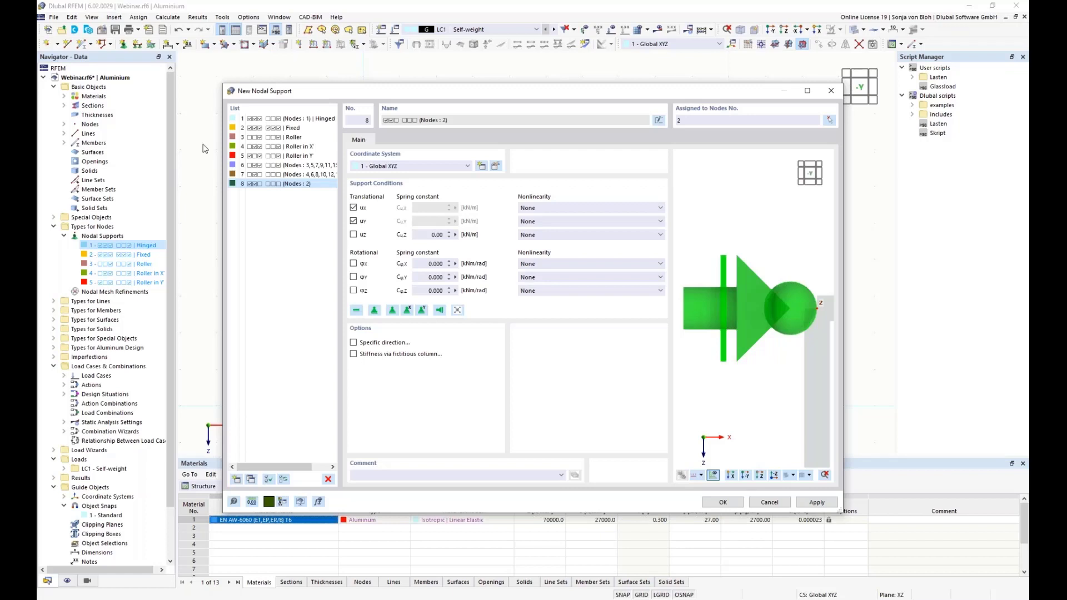
click(723, 504)
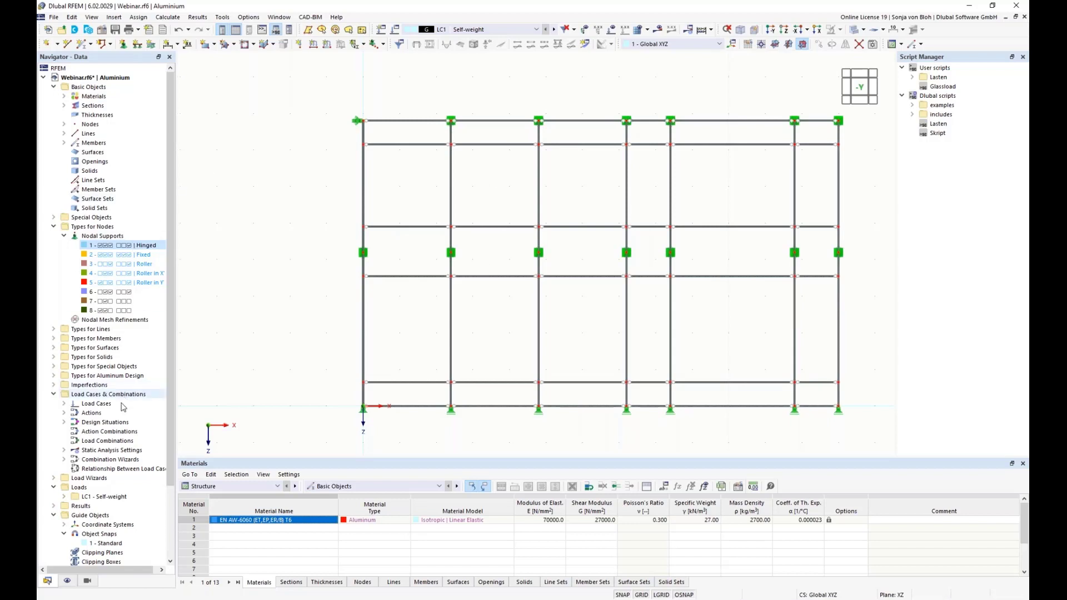
Review load case LC1 Self-weight, keeping geometrically linear analysis and the Permanent action category.
click(64, 403)
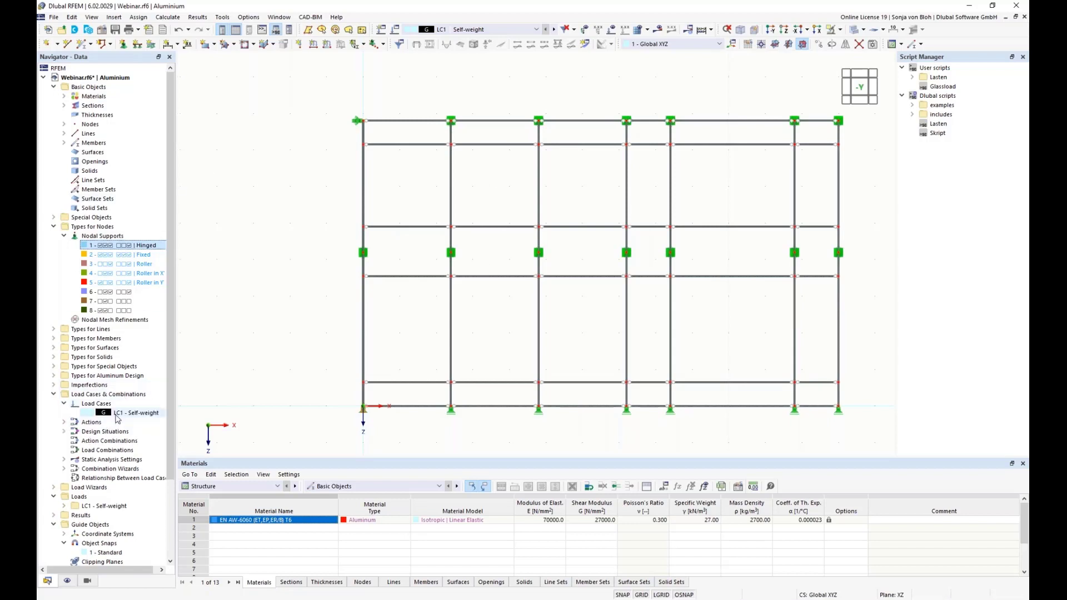
click(118, 416)
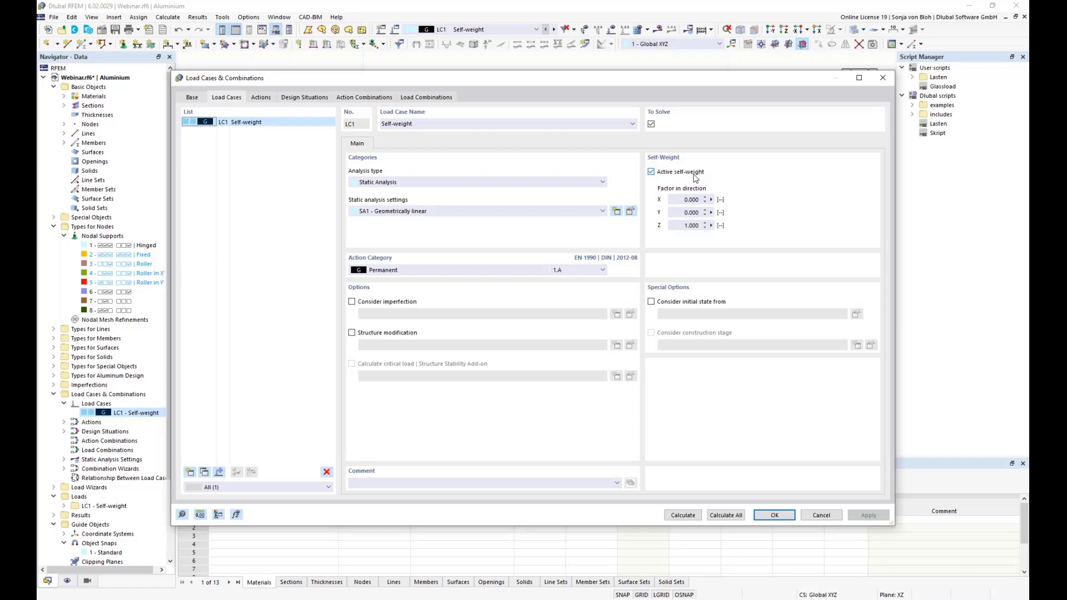
click(603, 211)
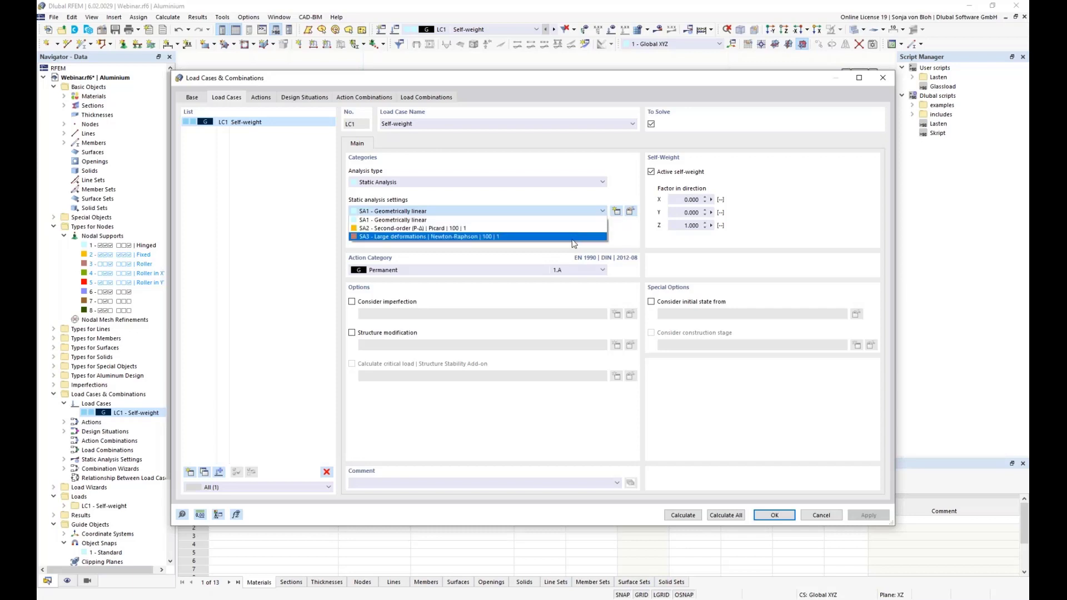
click(562, 221)
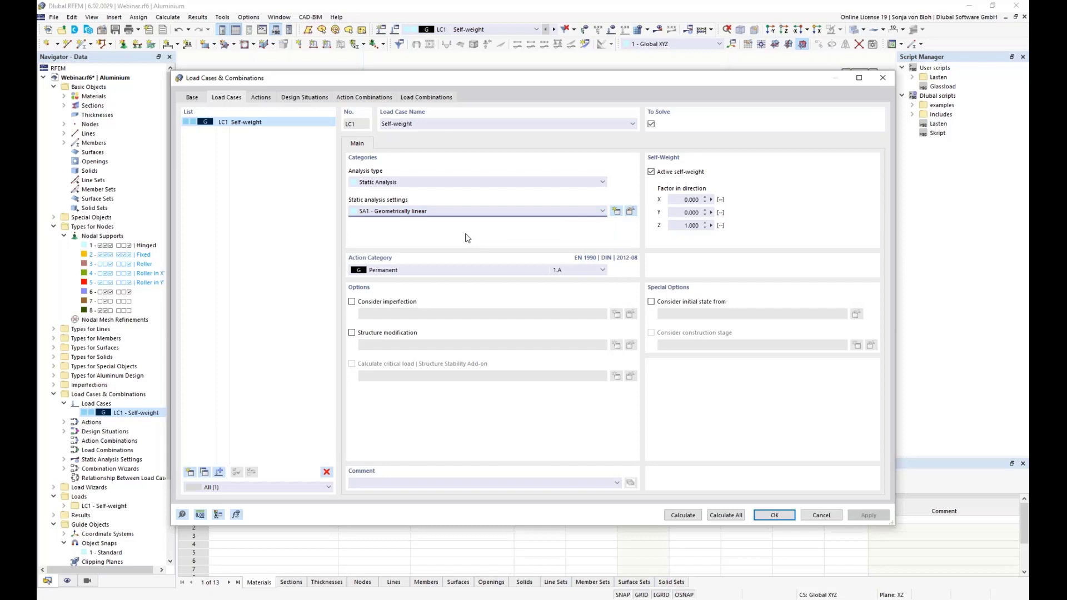
click(604, 271)
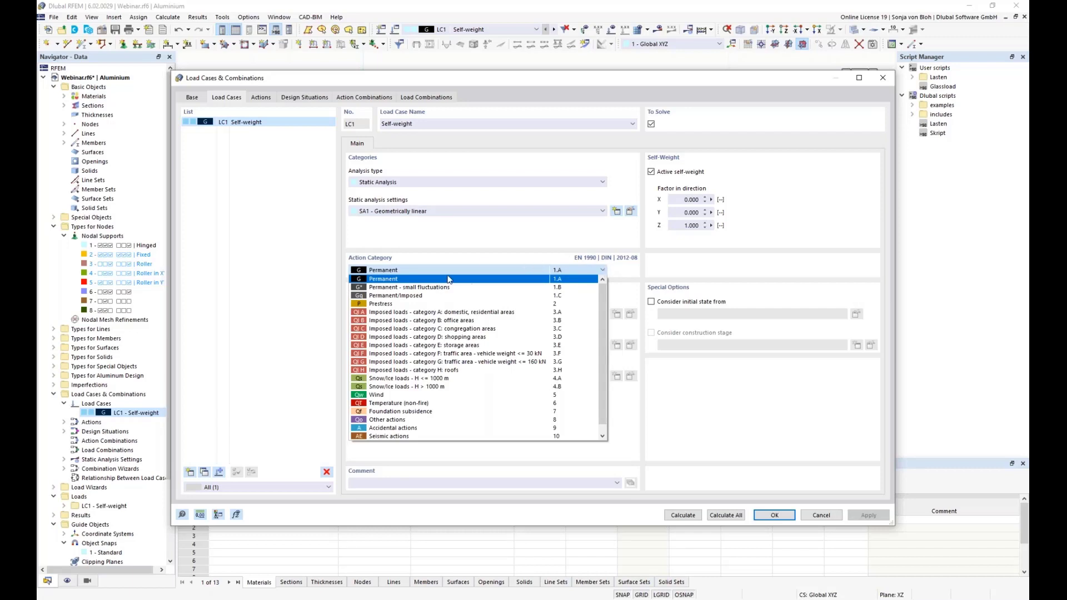
click(494, 262)
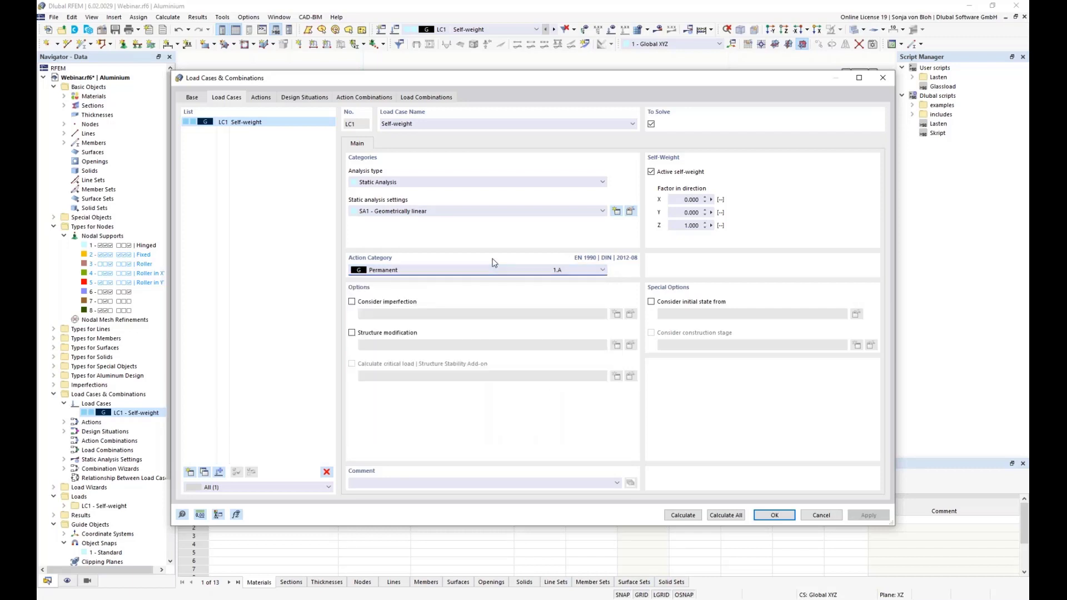
click(774, 515)
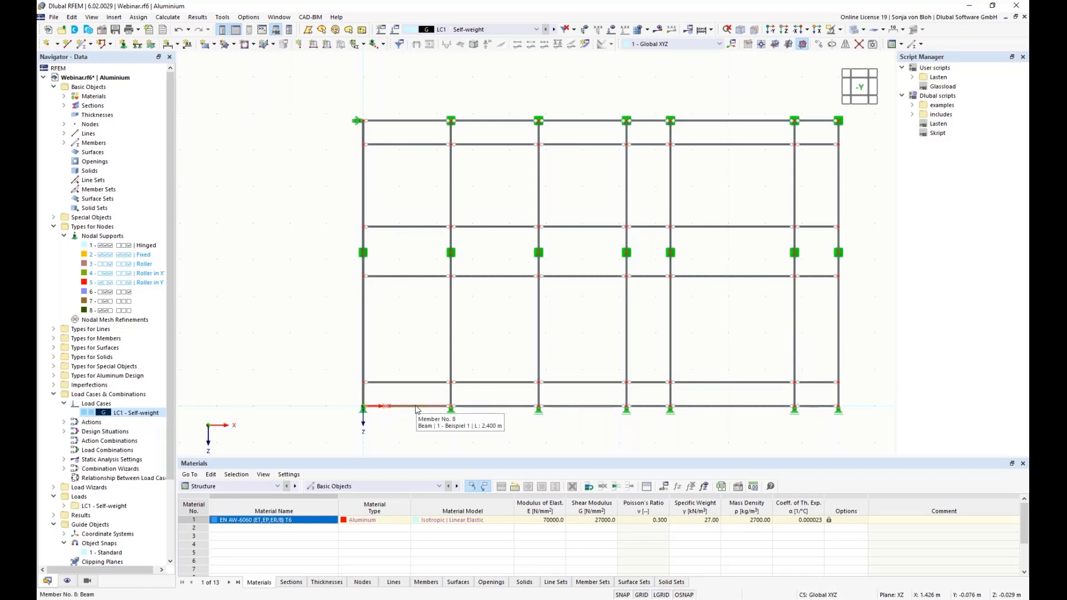
Start a new member load in LC1 Self-weight as a force with the Concentrated - 2× distribution.
click(363, 397)
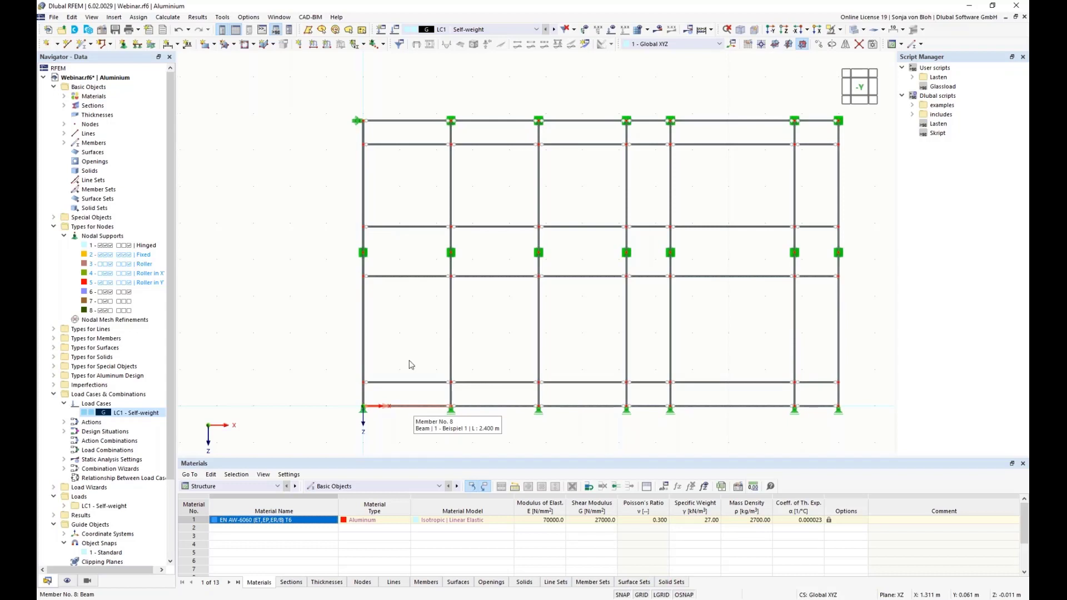
click(327, 48)
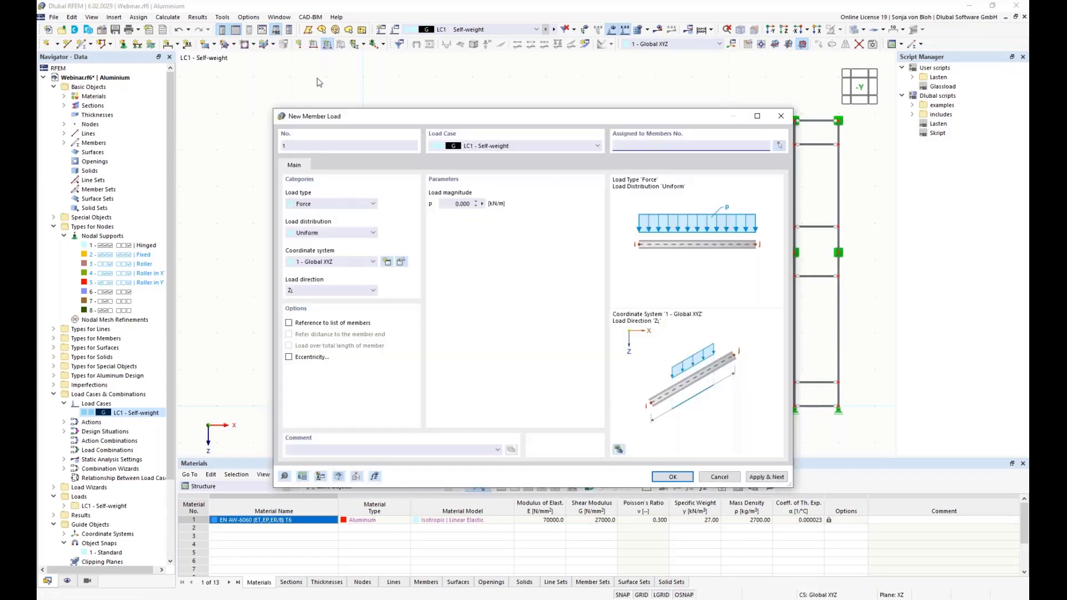
click(362, 233)
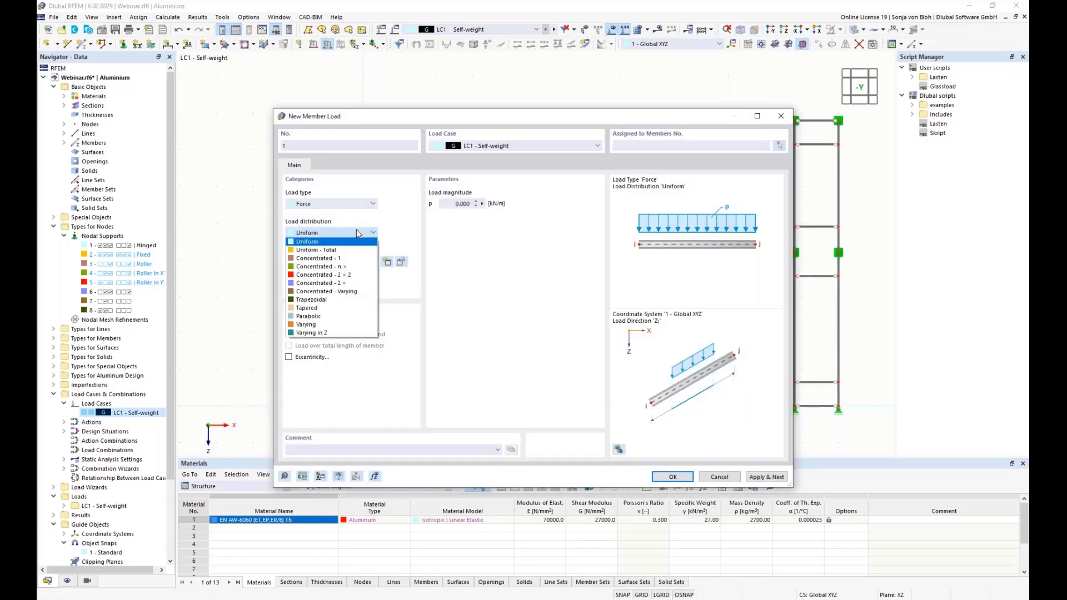
click(345, 284)
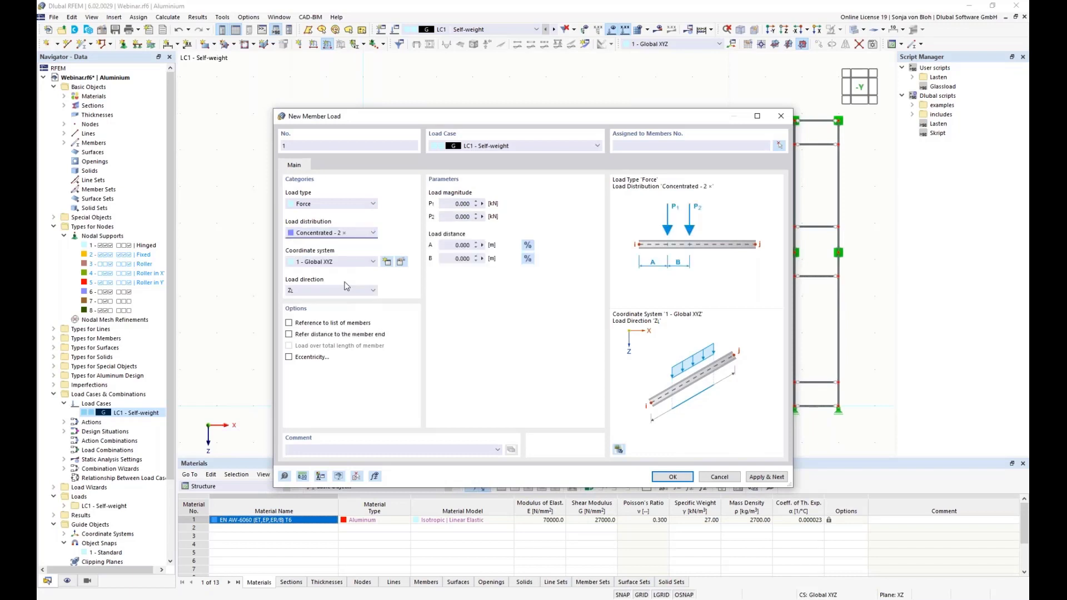
Set load magnitude P1 to 2.4*0.65*0.3/2 kN and P2 to 0.234 kN.
click(444, 203)
text(2,4)
text(*)
text(0,65)
text(*)
text(0,3)
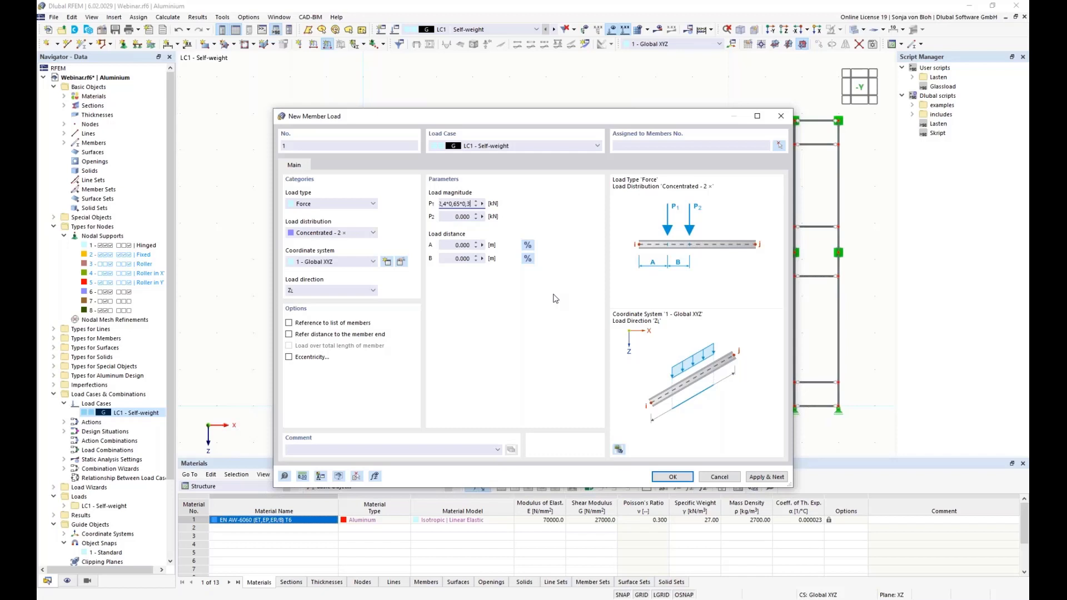
text(/)
text(2)
click(456, 217)
drag(447, 218, 495, 221)
text(0,234)
Set the load distances to 0.15 m for A and 2.1 m for B.
click(448, 245)
text(0,15)
key(Tab)
text(2,4)
text(0,15)
click(459, 248)
Enable force eccentricity for the member load, referenced to the shear center with a start offset ez of 120 mm.
click(289, 357)
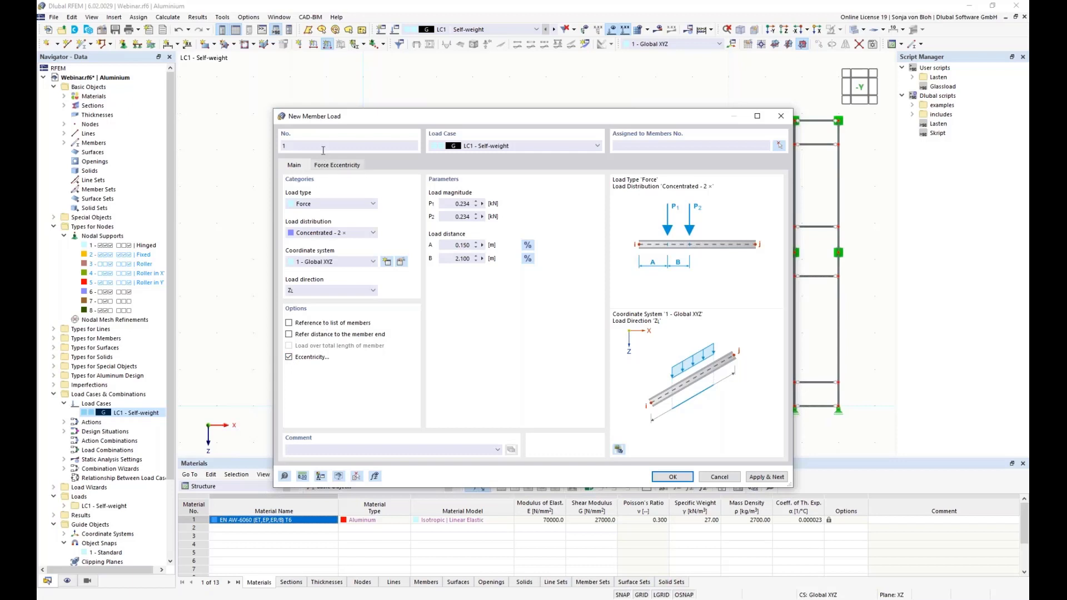
click(335, 165)
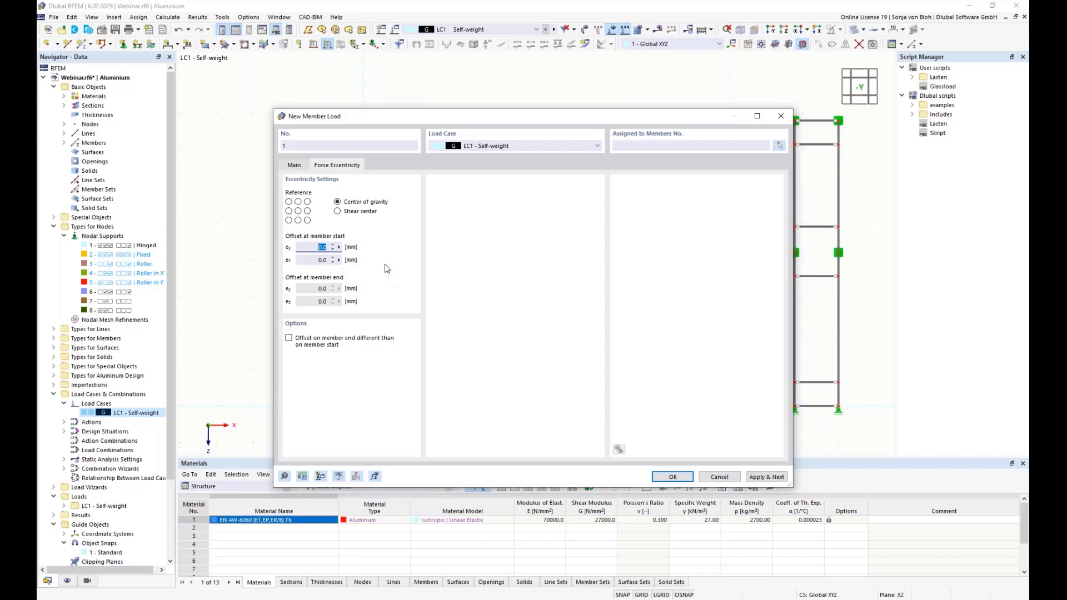
click(337, 211)
click(320, 260)
text(120)
Save the member load and assign it to member 8, the first bottom horizontal beam.
click(663, 476)
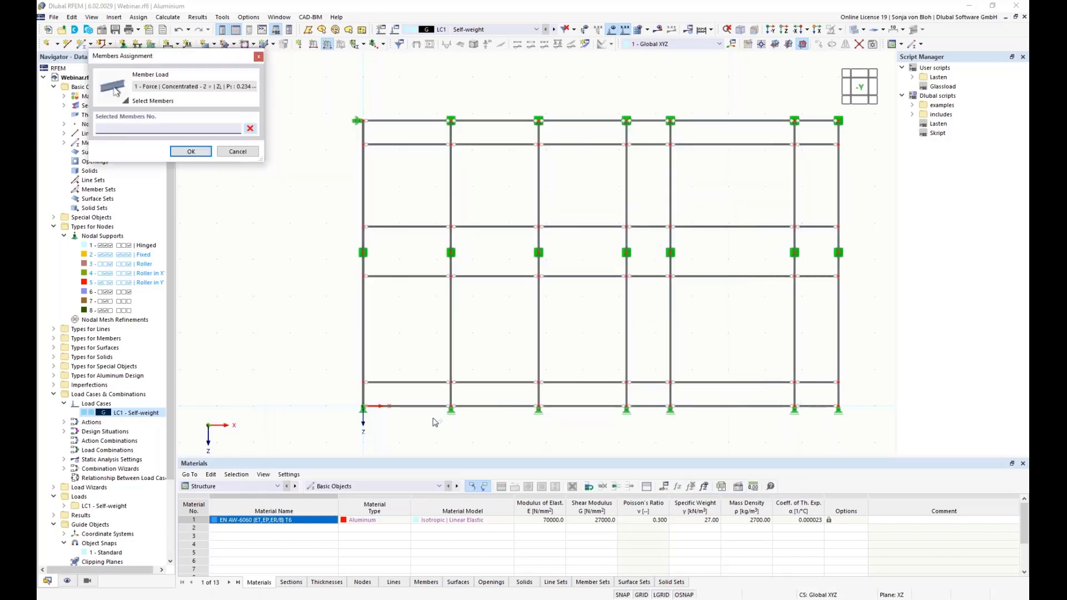
click(418, 407)
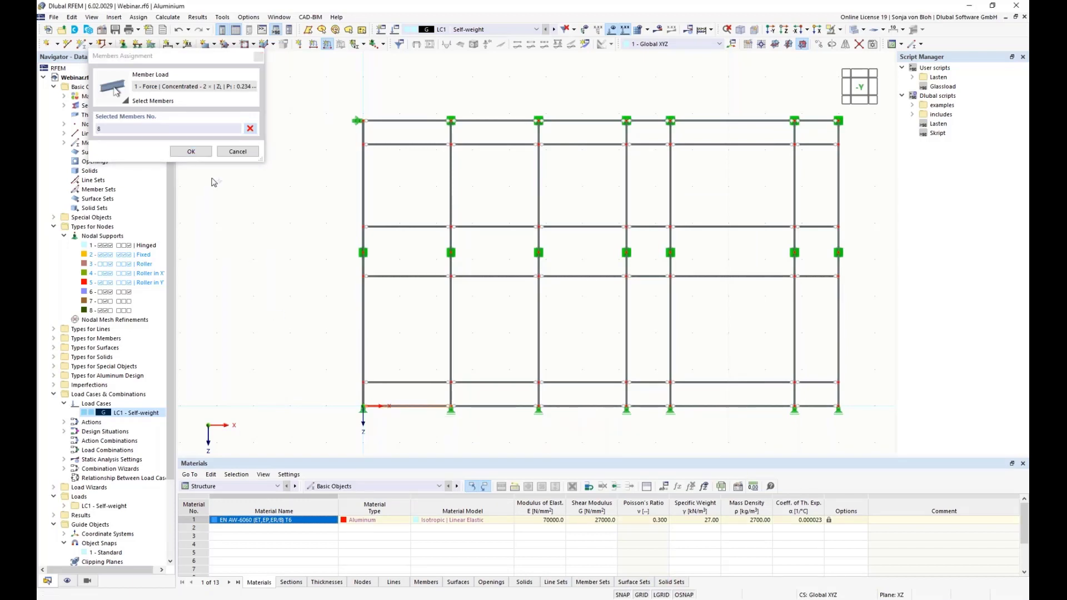
click(191, 151)
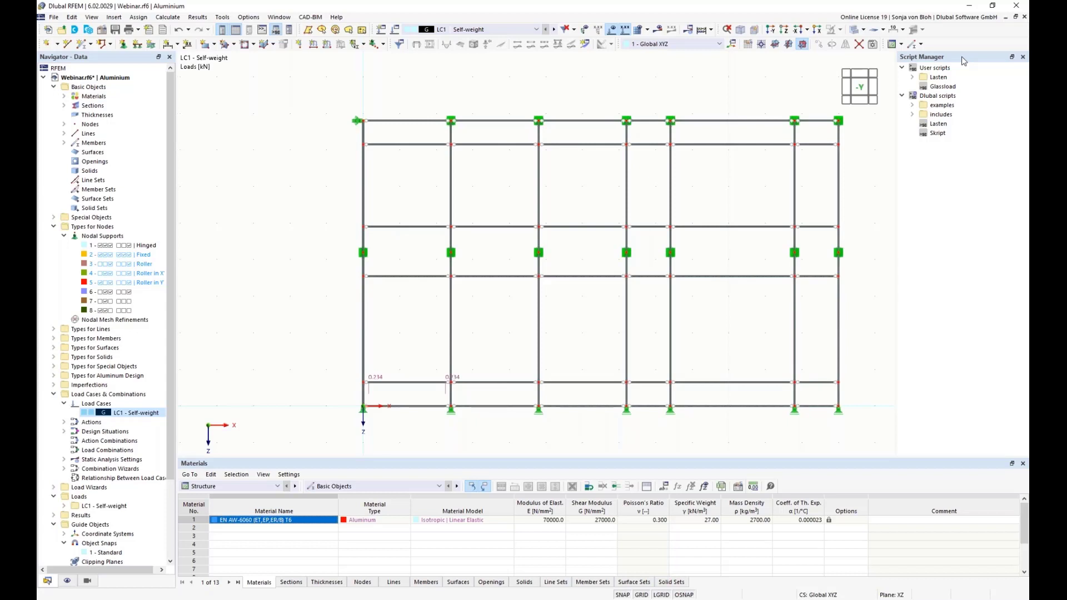
Open the properties file of the Glassload user script in Notepad++ and place it beside the Glassload.png image of the script wizard.
right_click(944, 68)
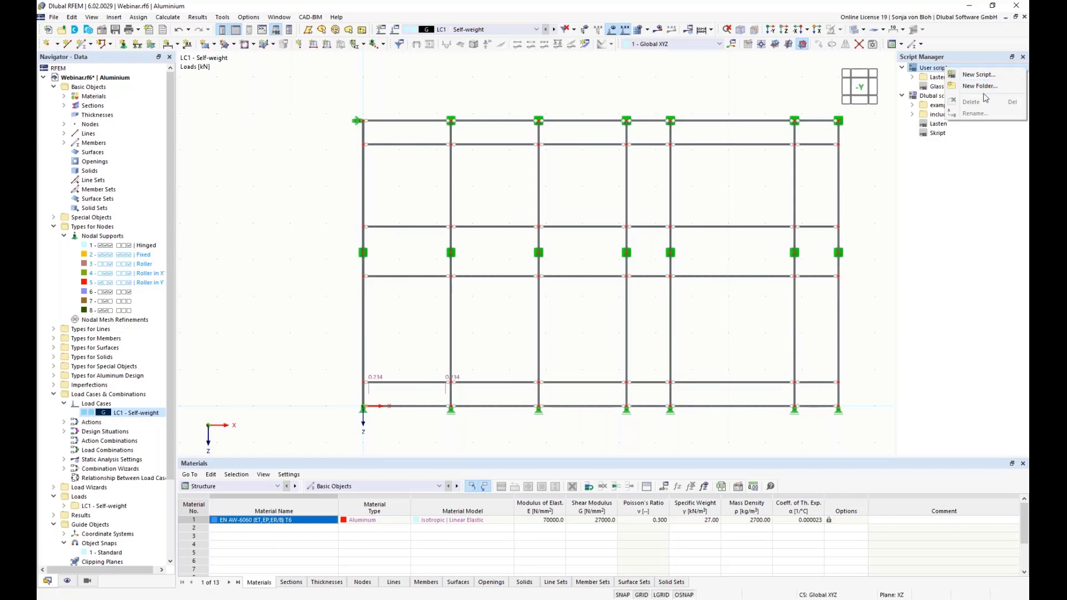
click(970, 232)
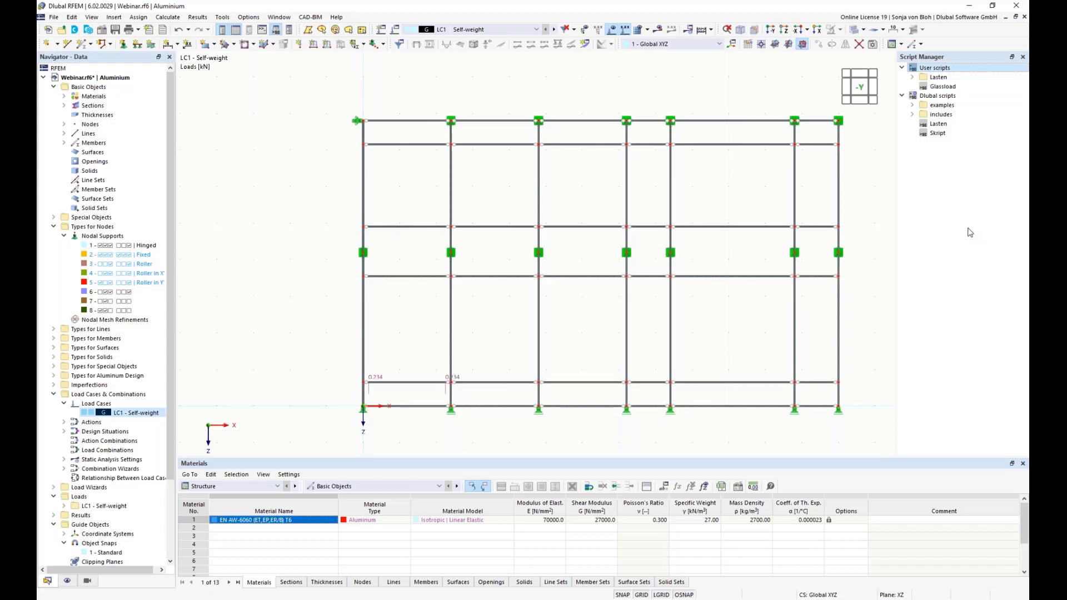
right_click(951, 88)
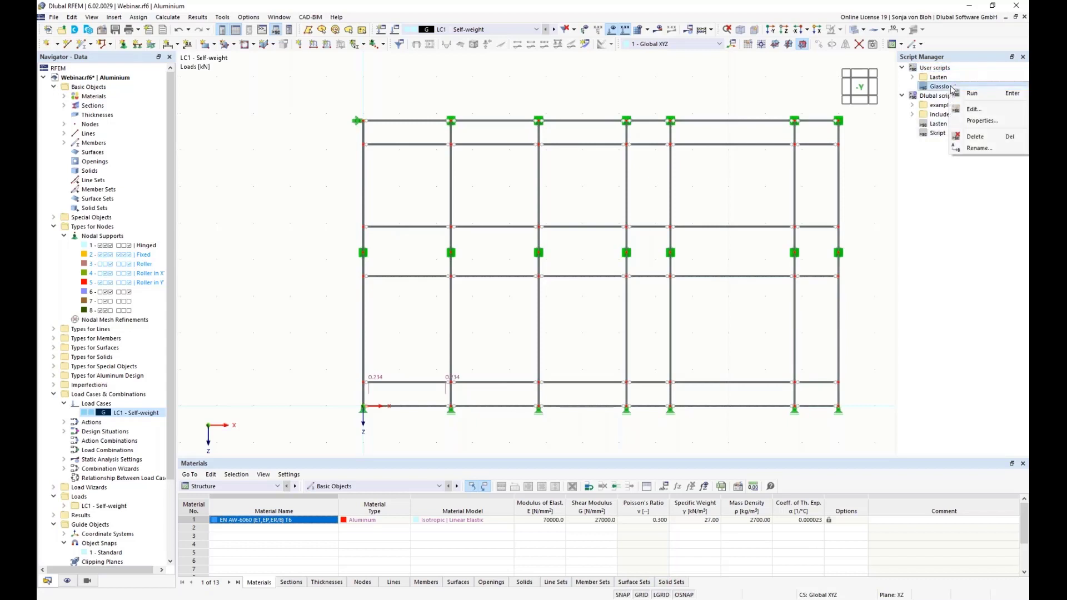
click(972, 121)
drag(570, 128, 842, 91)
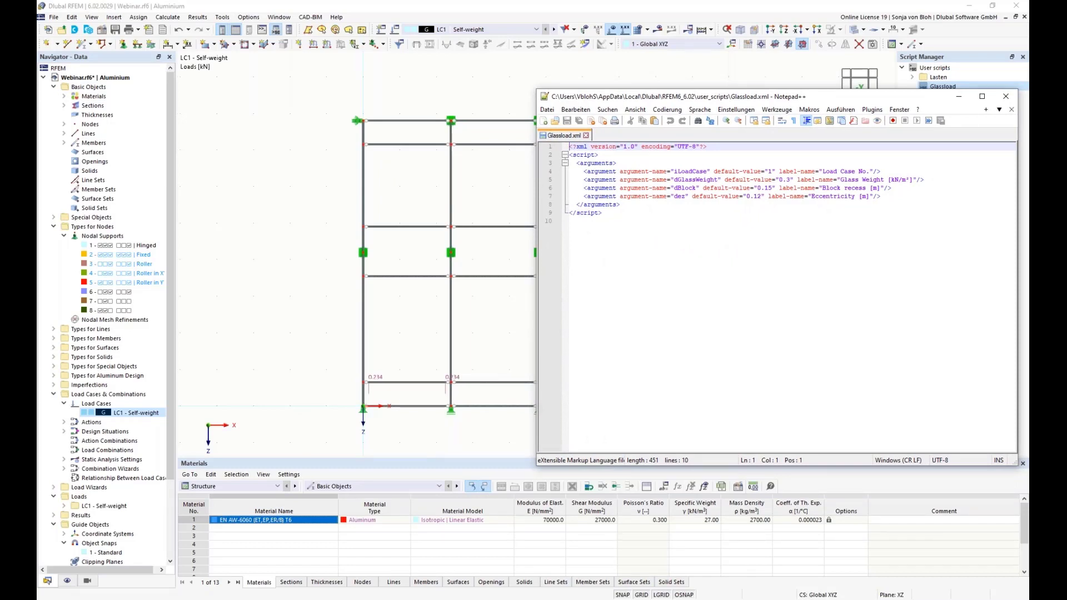
key(alt+Tab)
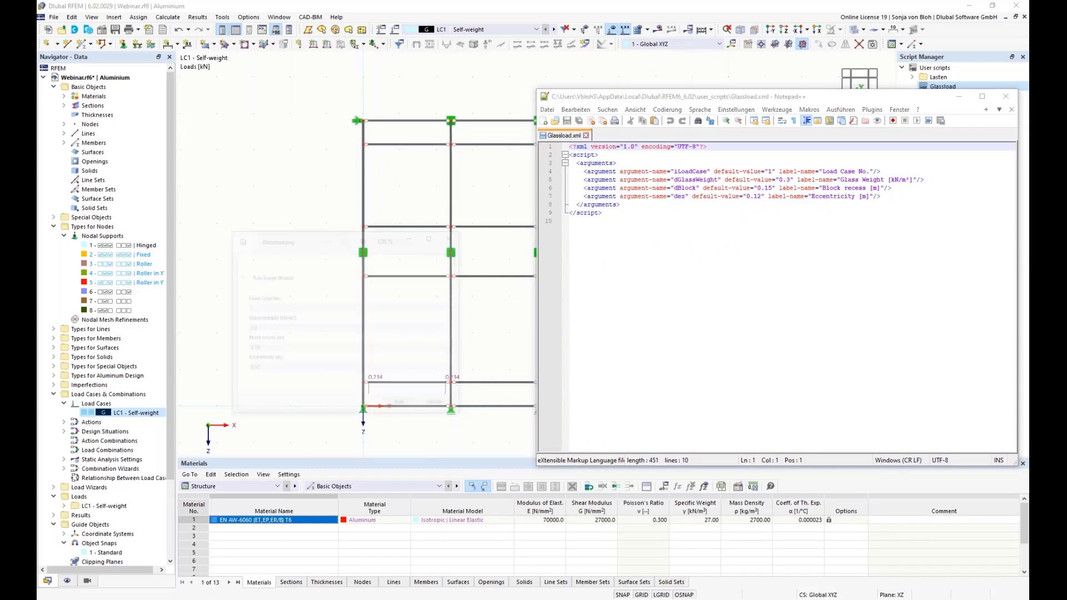
drag(328, 149, 347, 134)
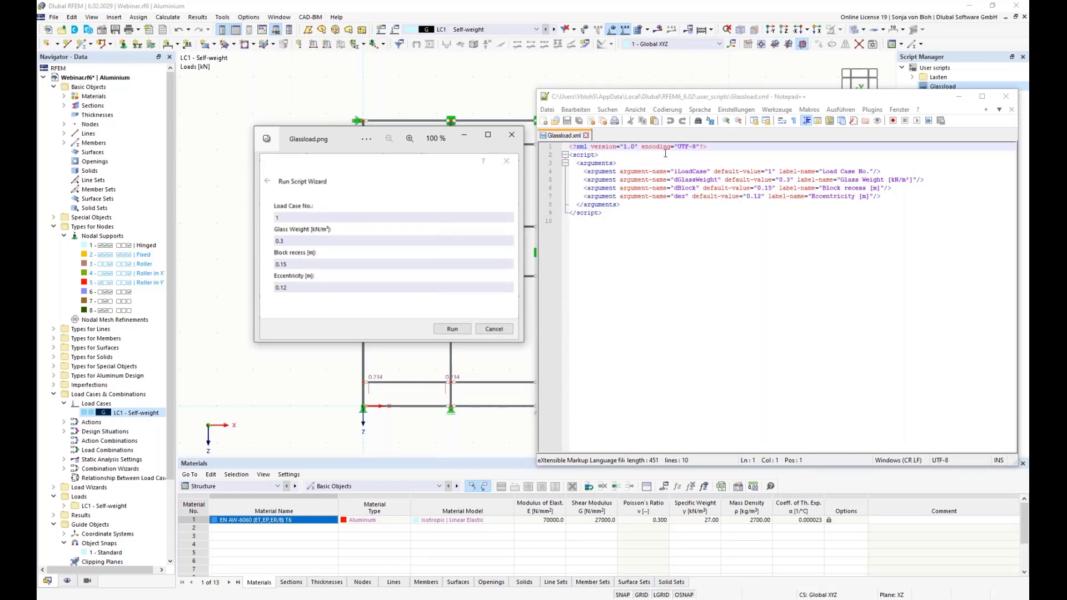
Examine the argument name, default value and label of the iLoadCase argument in Glassload.xml.
drag(620, 172, 668, 171)
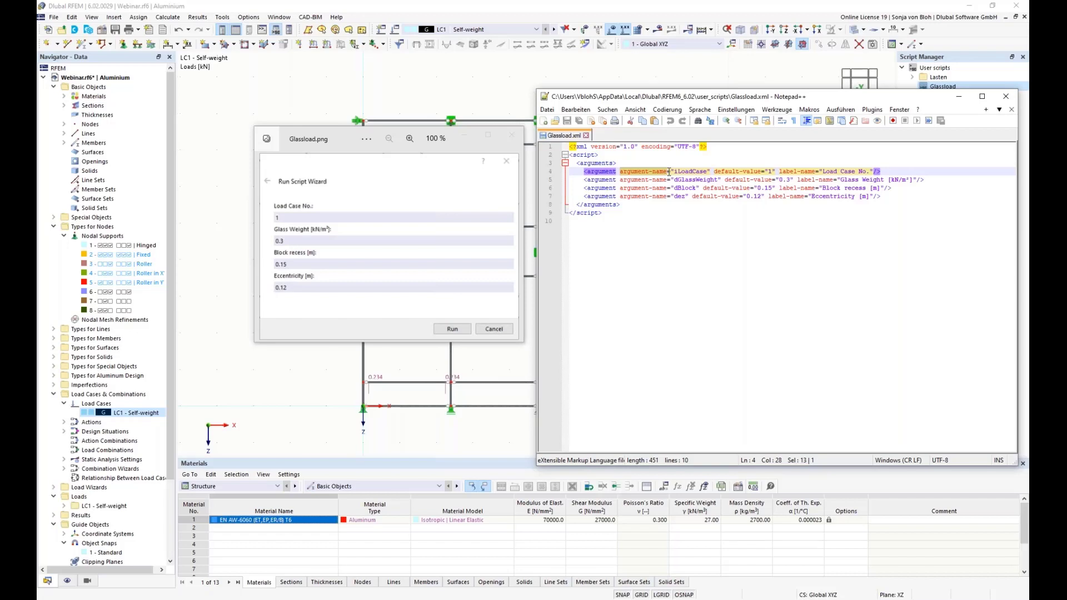
drag(713, 171, 765, 171)
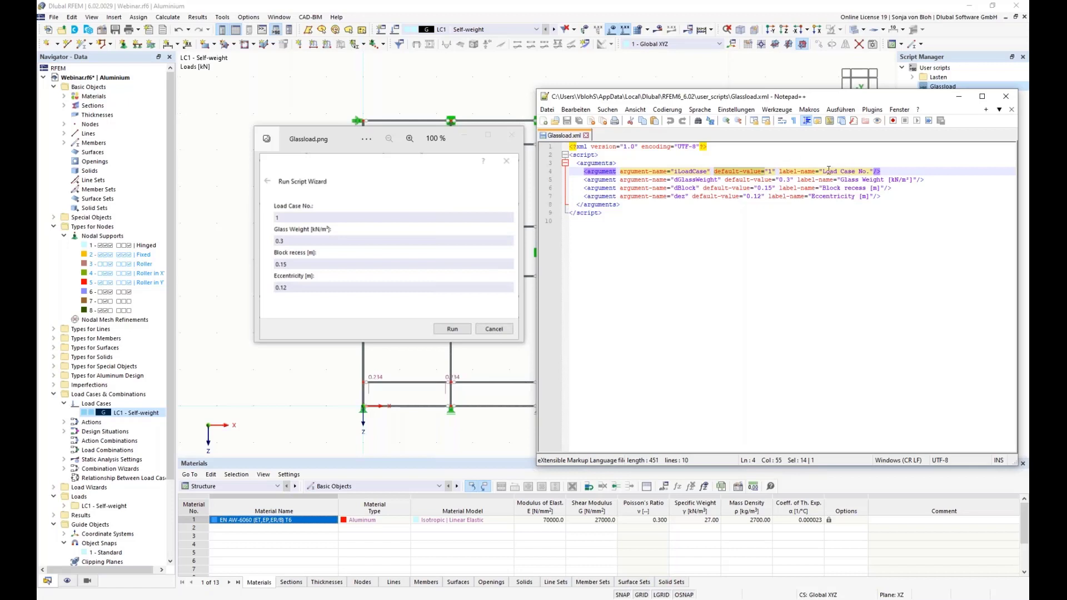
drag(823, 171, 870, 171)
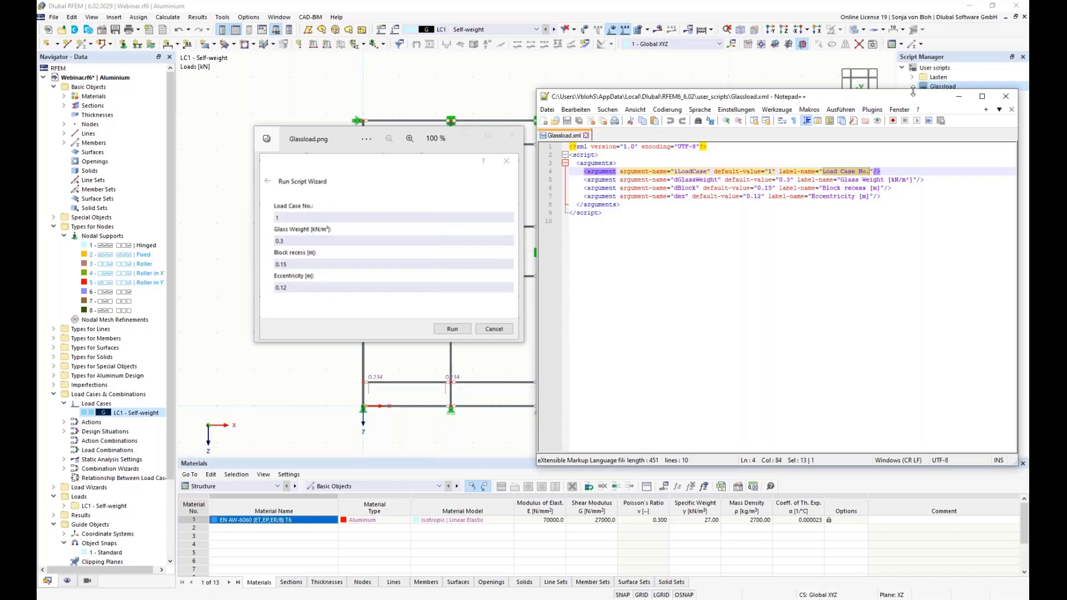
Open the Glassload user script's code for editing and position it beside the facade model.
drag(923, 100, 706, 90)
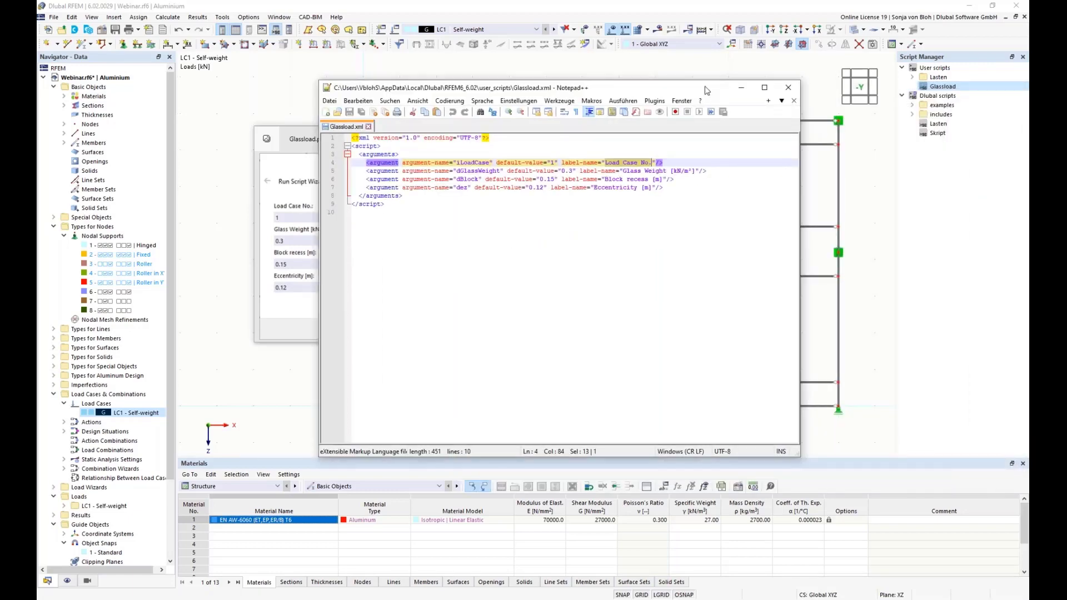
right_click(936, 88)
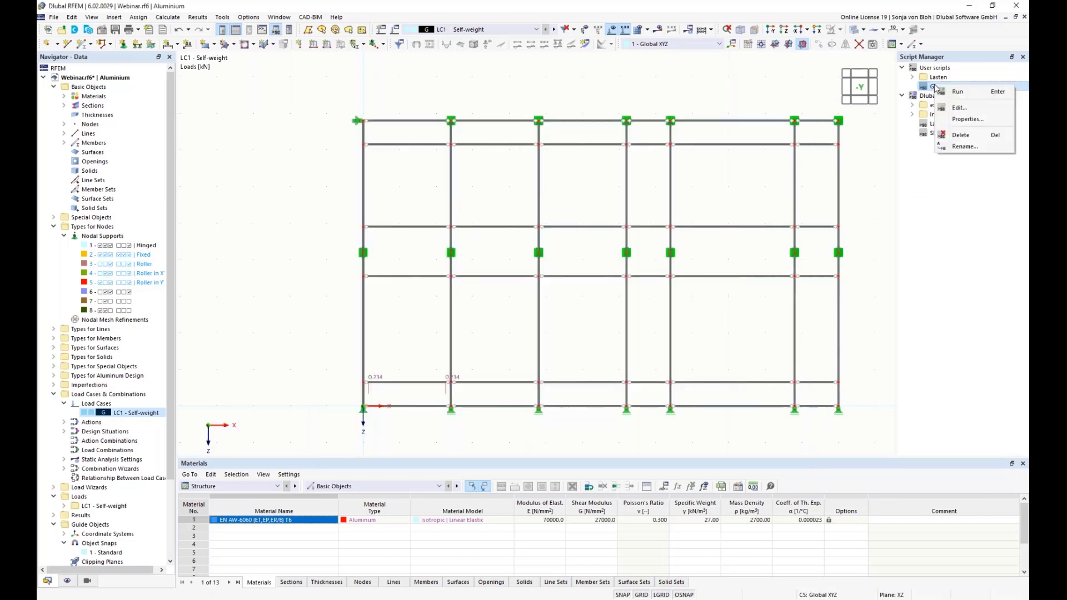
click(957, 108)
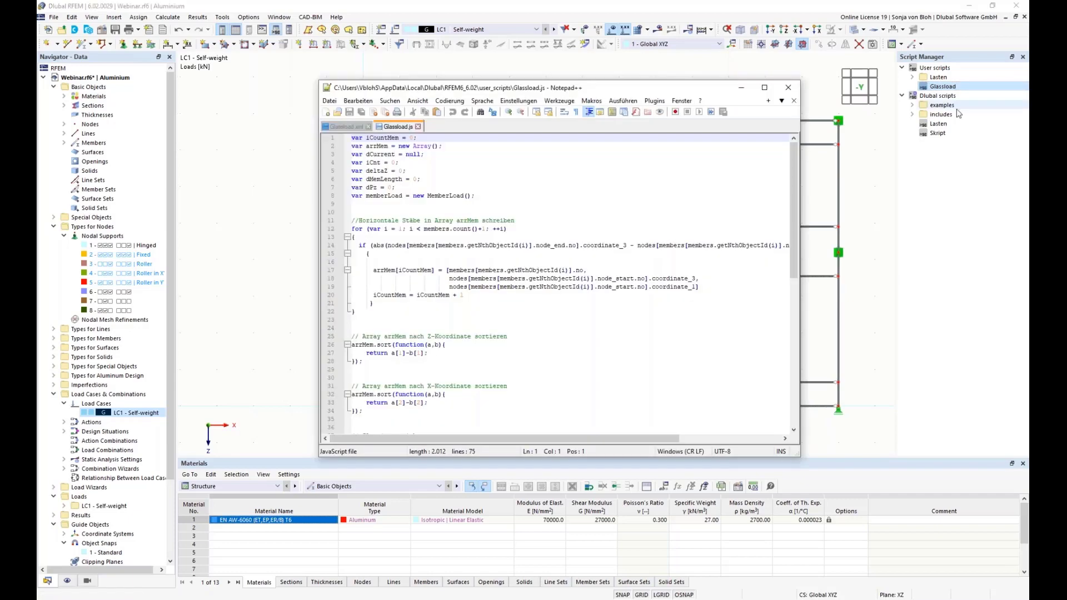
scroll(562, 257, down, 1)
scroll(563, 257, down, 3)
scroll(562, 257, up, 2)
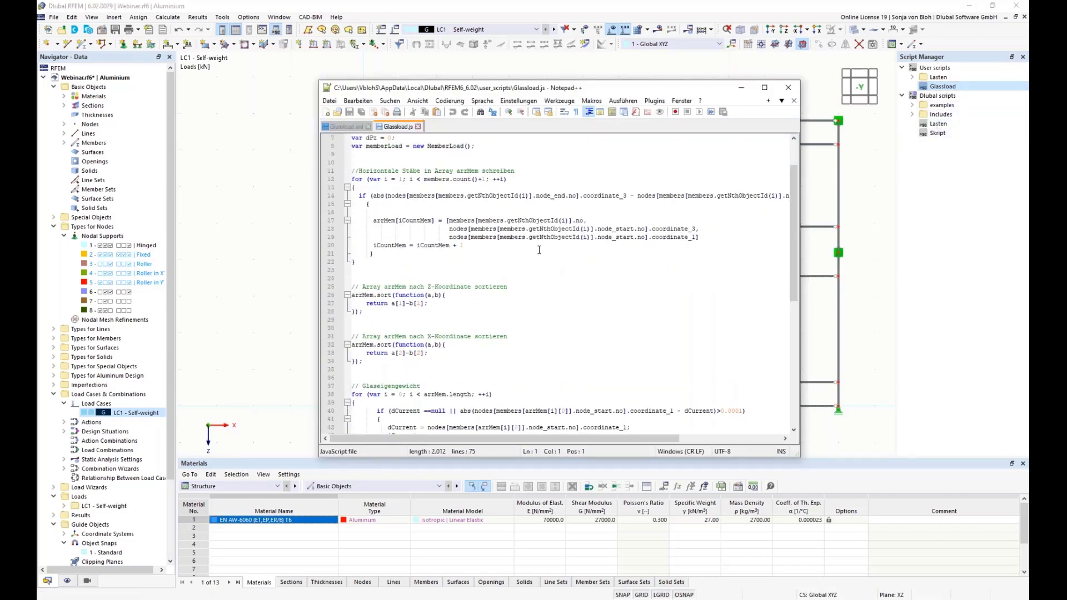
drag(503, 93, 705, 91)
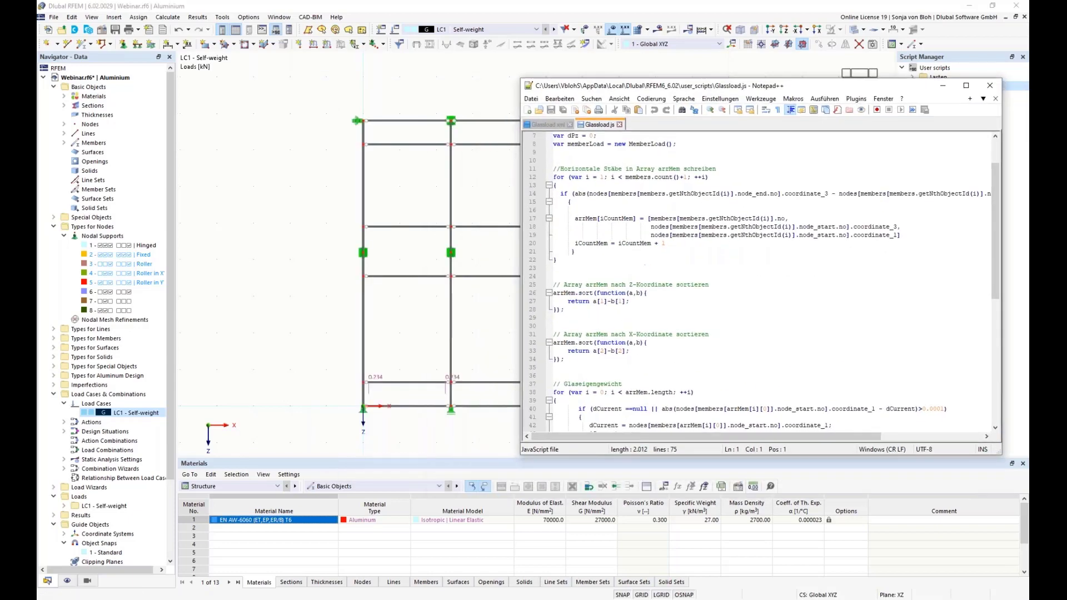
Examine the script's horizontal member collection, Z and X coordinate sorting, and glass self-weight load sections.
click(559, 178)
drag(559, 179, 594, 260)
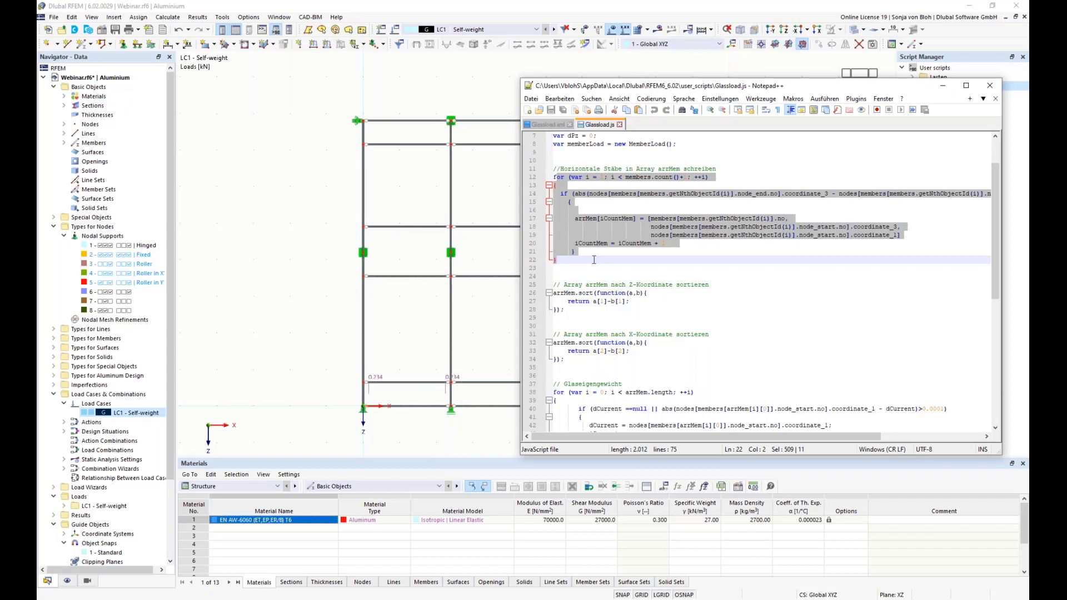
drag(553, 285, 564, 310)
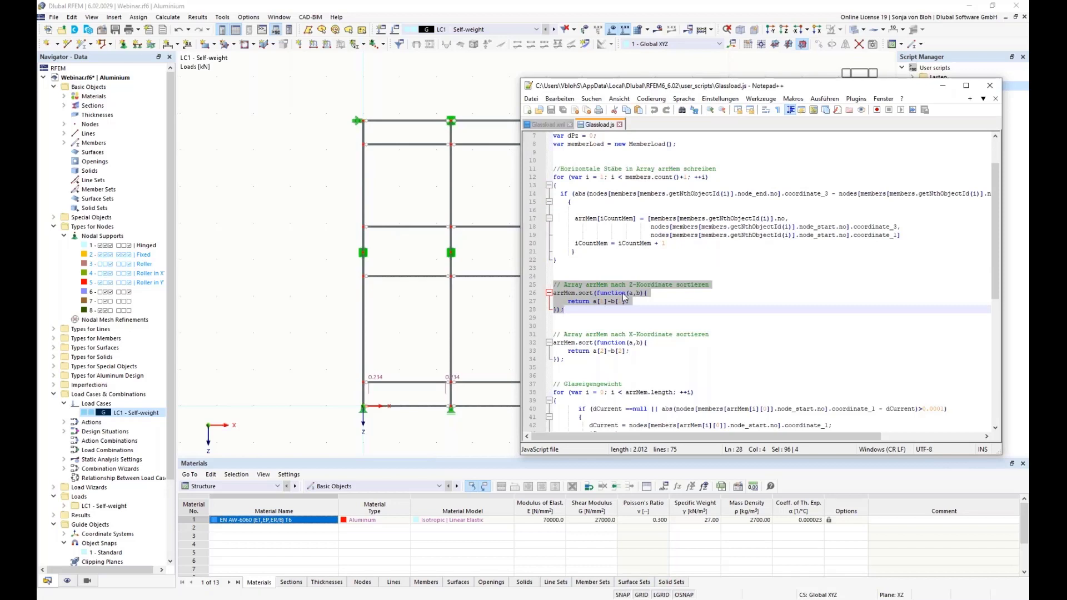
drag(554, 334, 579, 365)
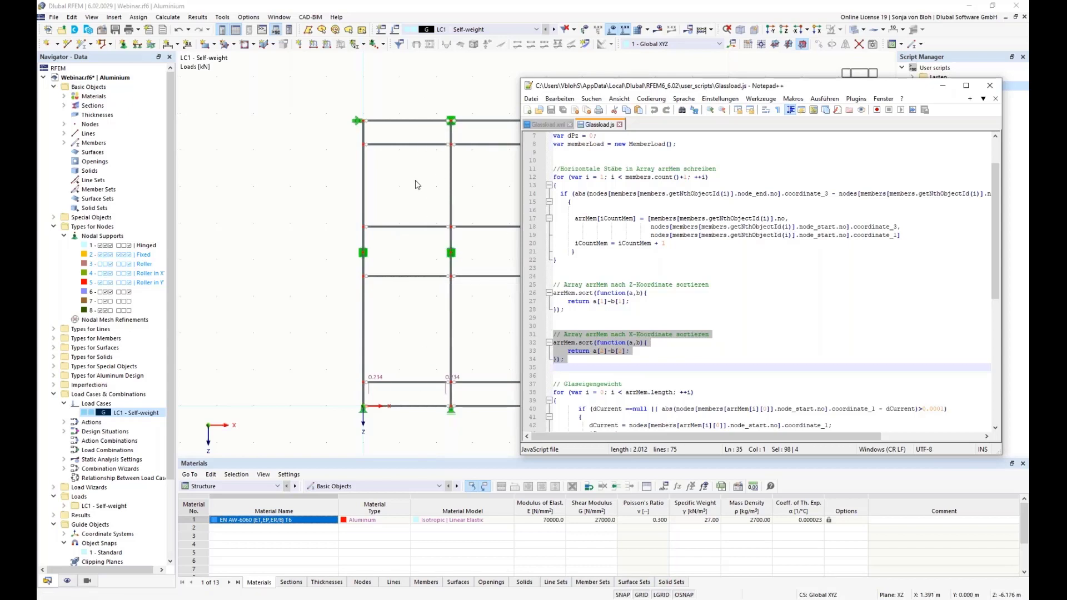
scroll(636, 258, down, 7)
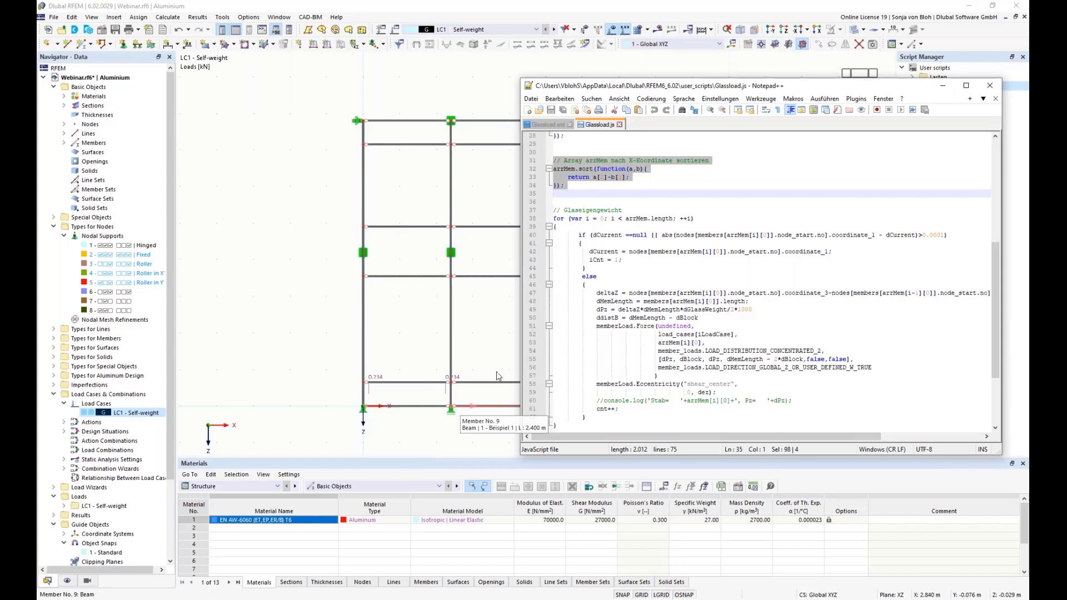
Close the script code and run the Glassload script for load case 1 with glass weight 0.3 kN/m², block recess 0.15 m and eccentricity 0.12 m.
click(990, 86)
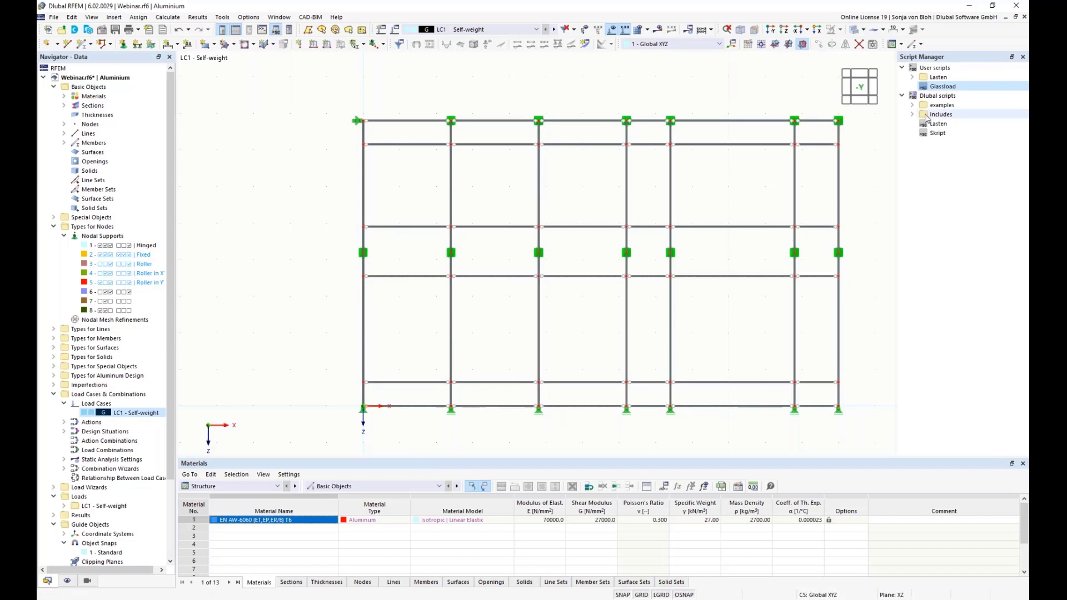
double_click(937, 88)
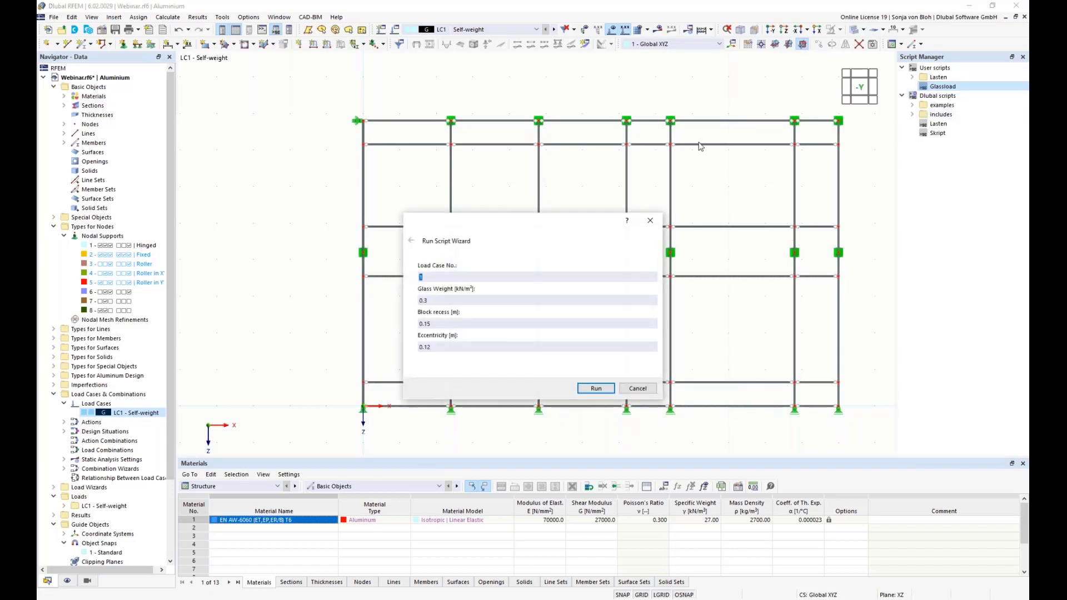
drag(482, 218, 606, 166)
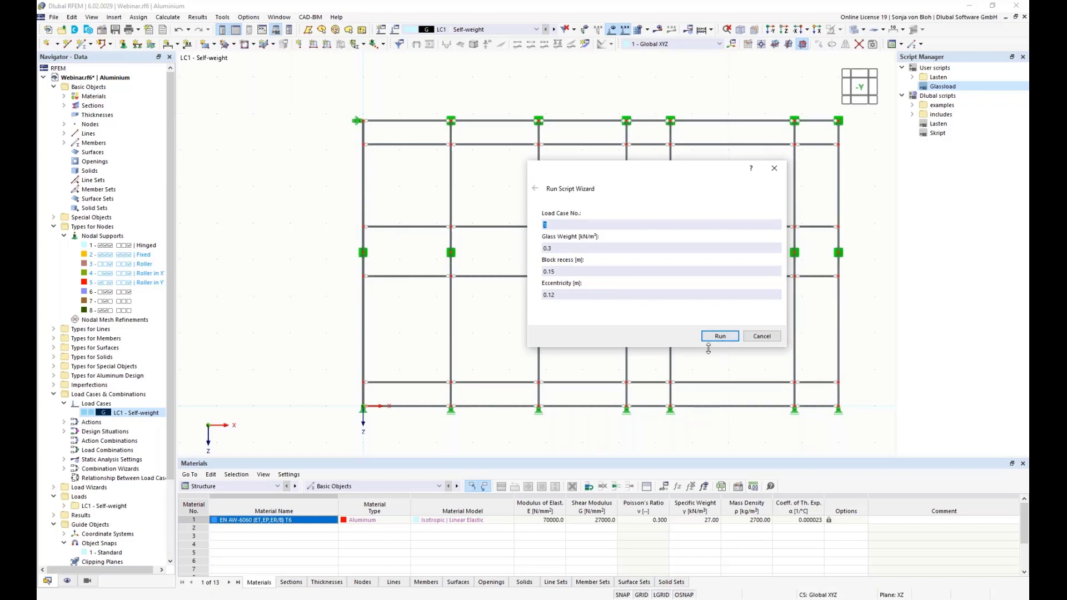
click(720, 337)
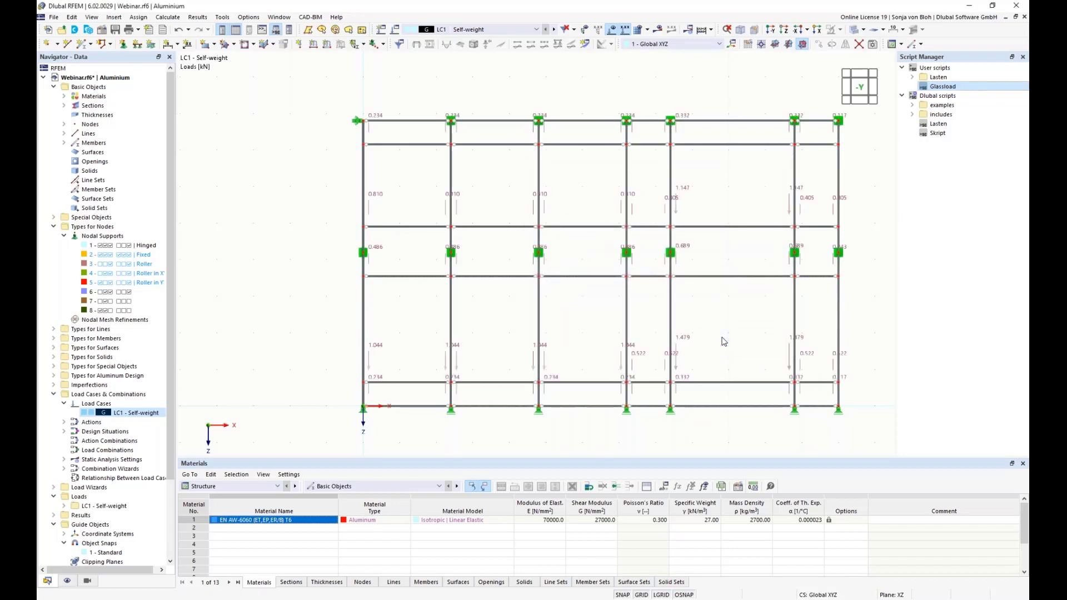
Examine the parameters and force eccentricity of the generated glass load on the first bay's lower transom, leaving them as they are.
middle_drag(611, 389, 553, 372)
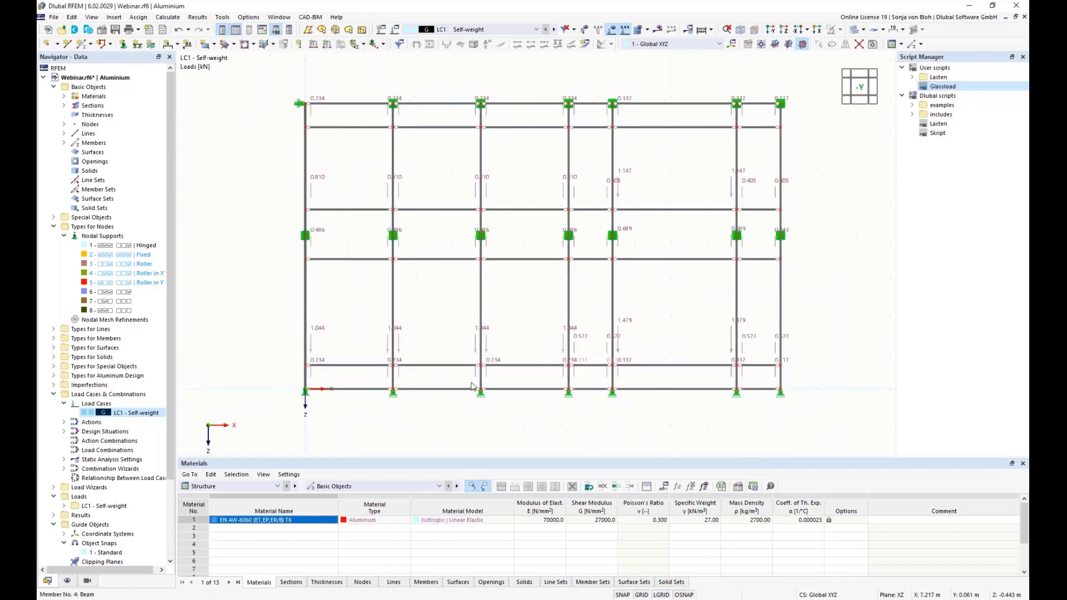
double_click(319, 362)
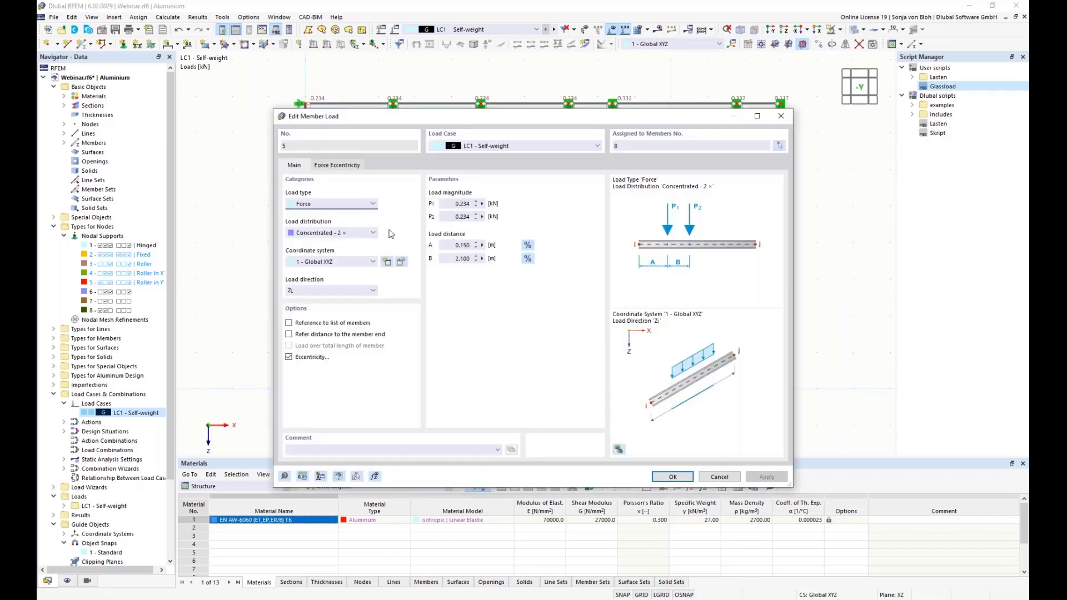
click(334, 165)
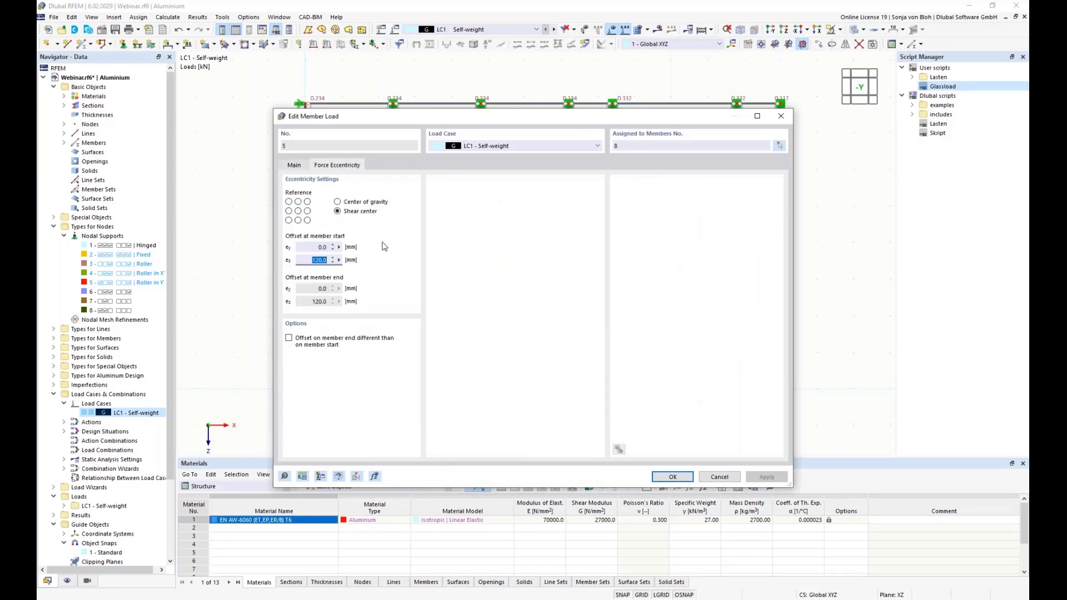
click(722, 477)
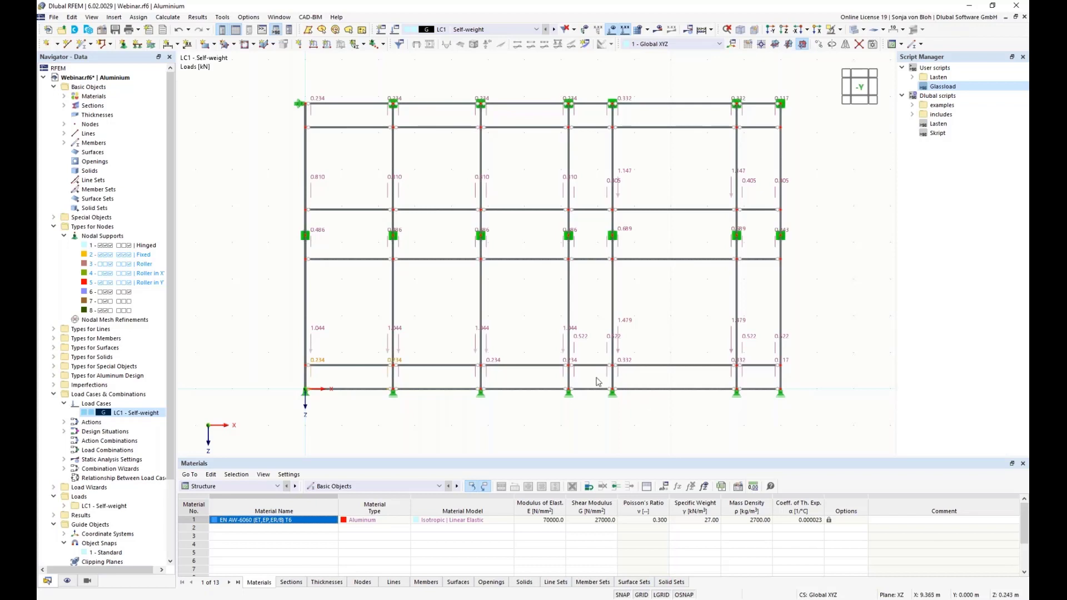
Create load case LC2 named "Transom loads in direction of fall" with the action category Imposed loads - category B: office areas.
click(89, 404)
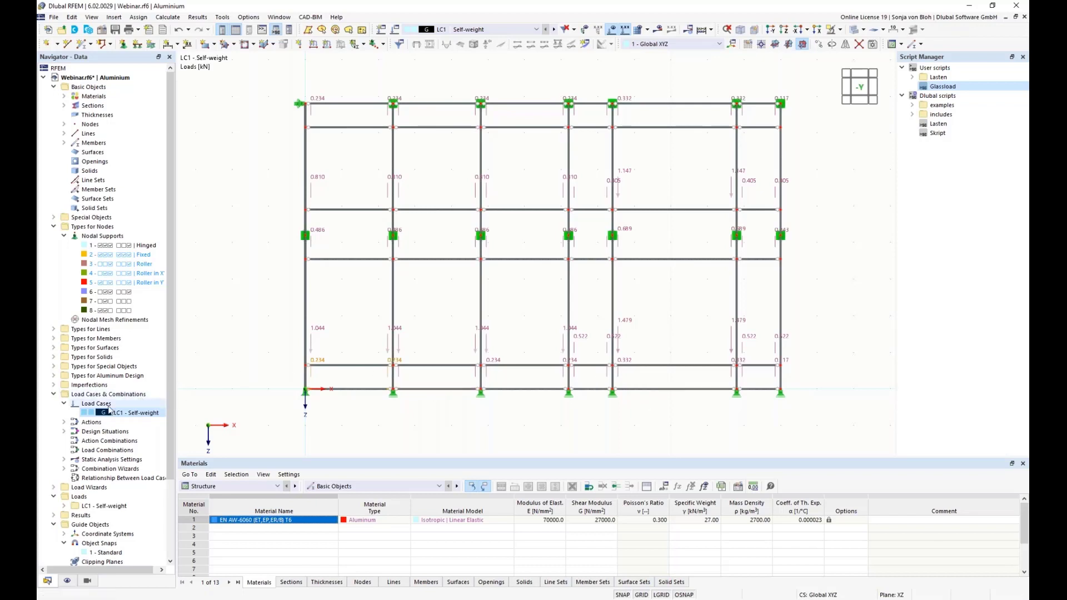
right_click(89, 403)
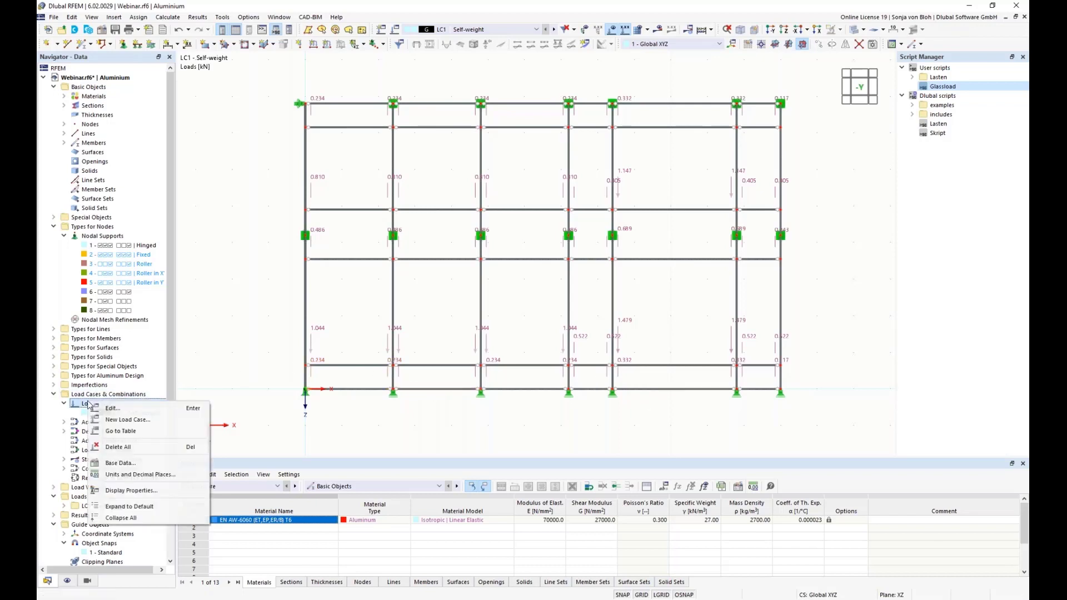
click(127, 419)
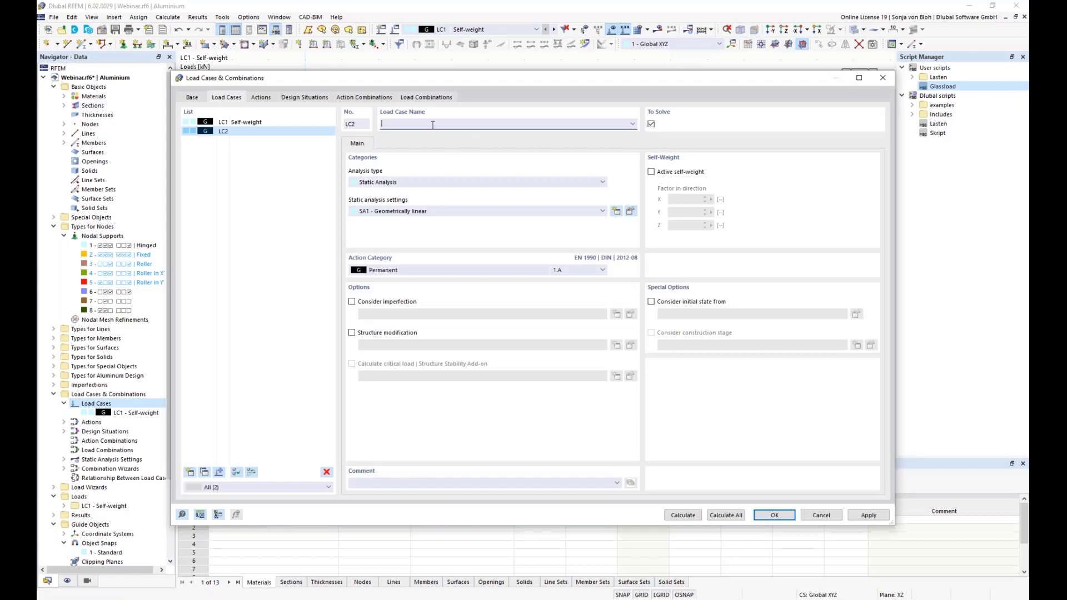
text(Transom loads in direction of fall)
click(512, 270)
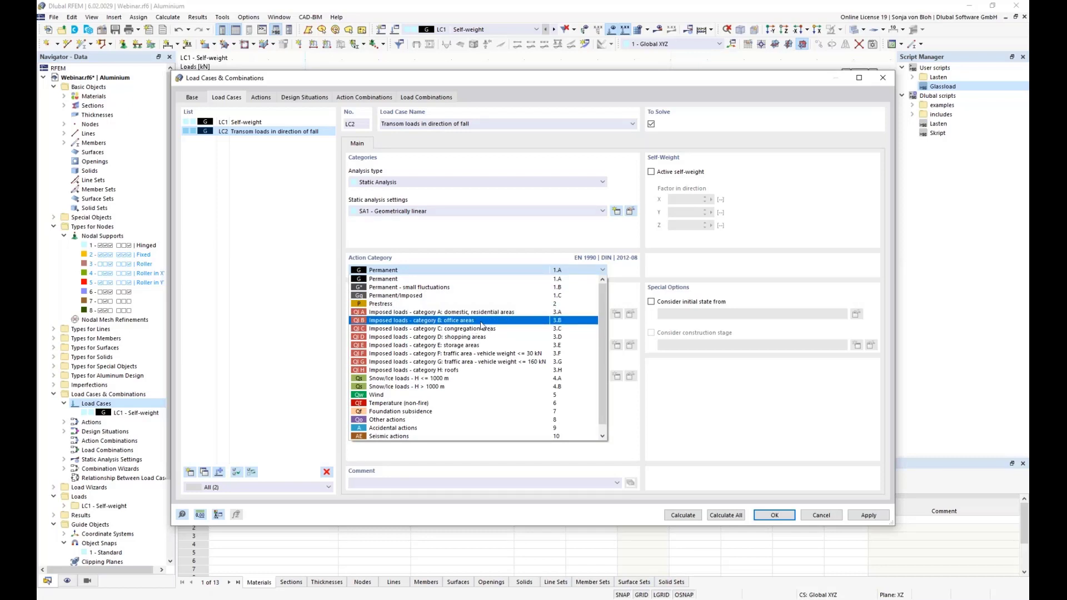
click(482, 320)
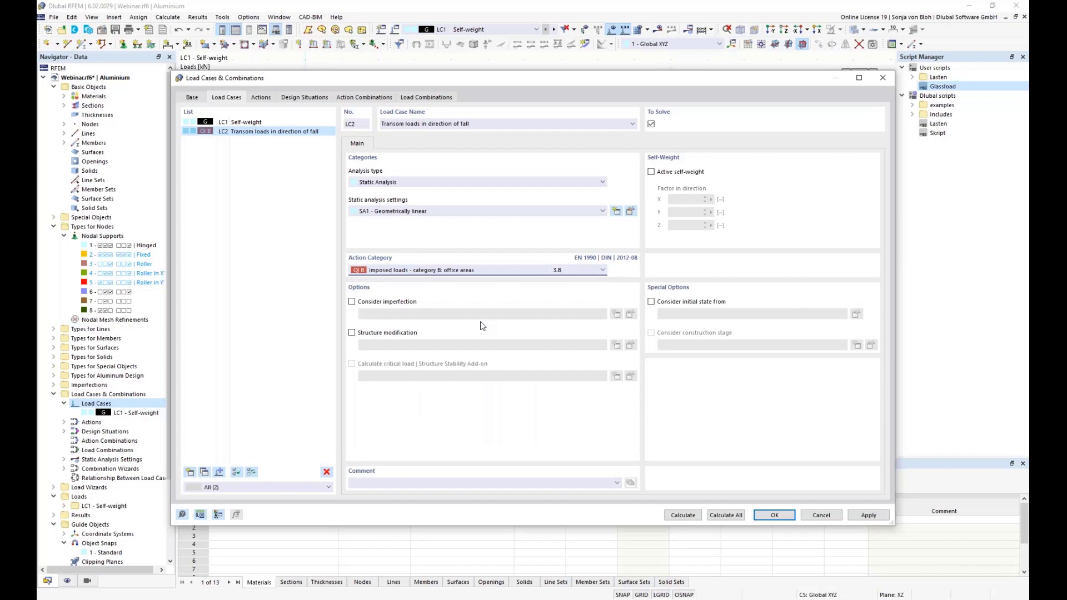
click(778, 515)
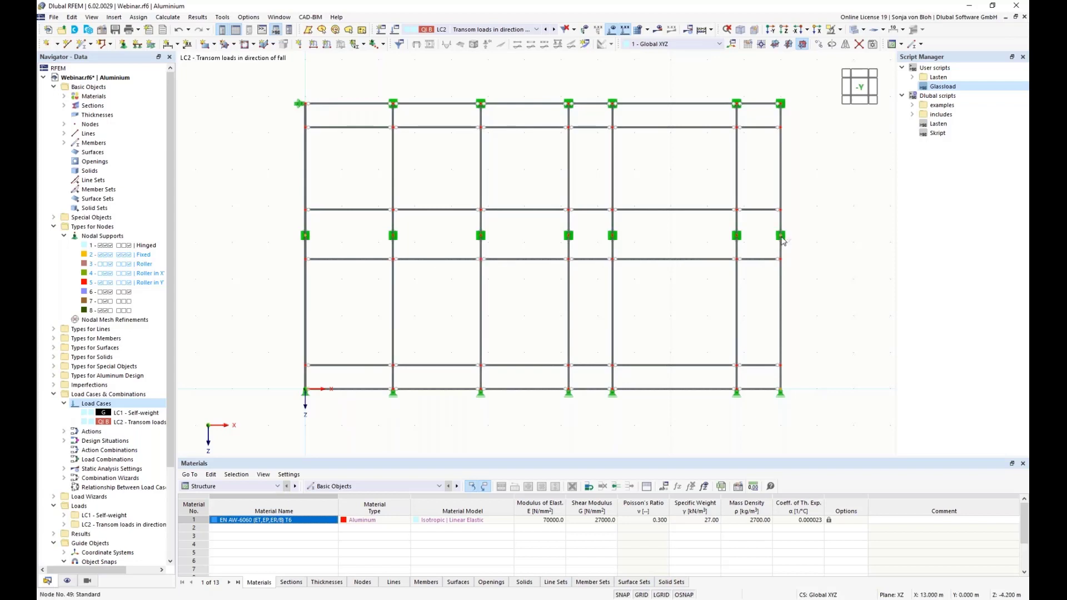
Copy the selected base and mid-height support nodes on the two outer mullions once, with a displacement of -1 m in Z.
click(818, 43)
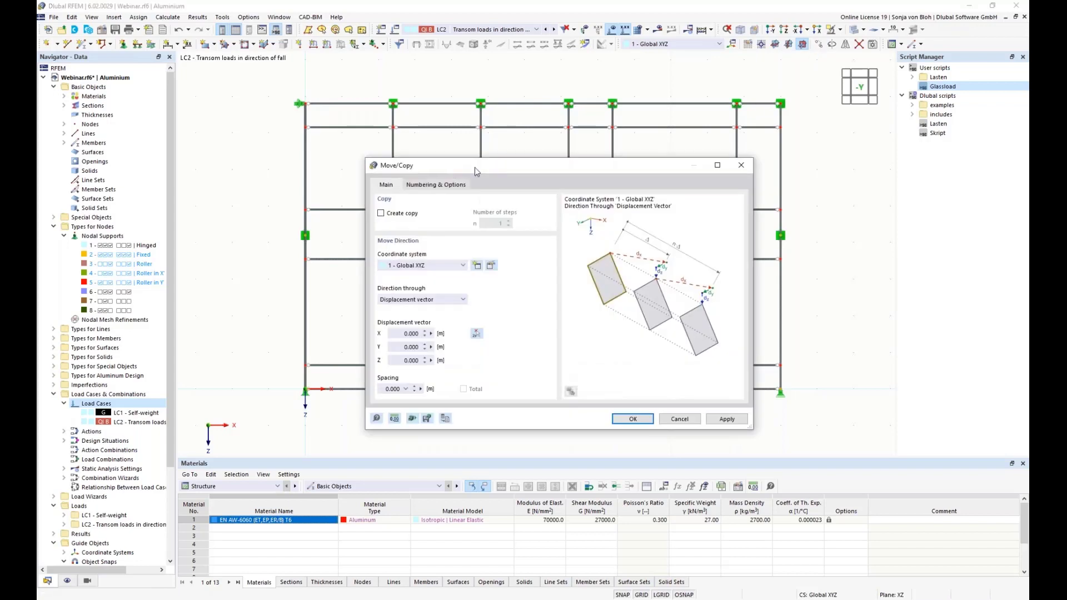
drag(475, 168, 613, 126)
click(520, 170)
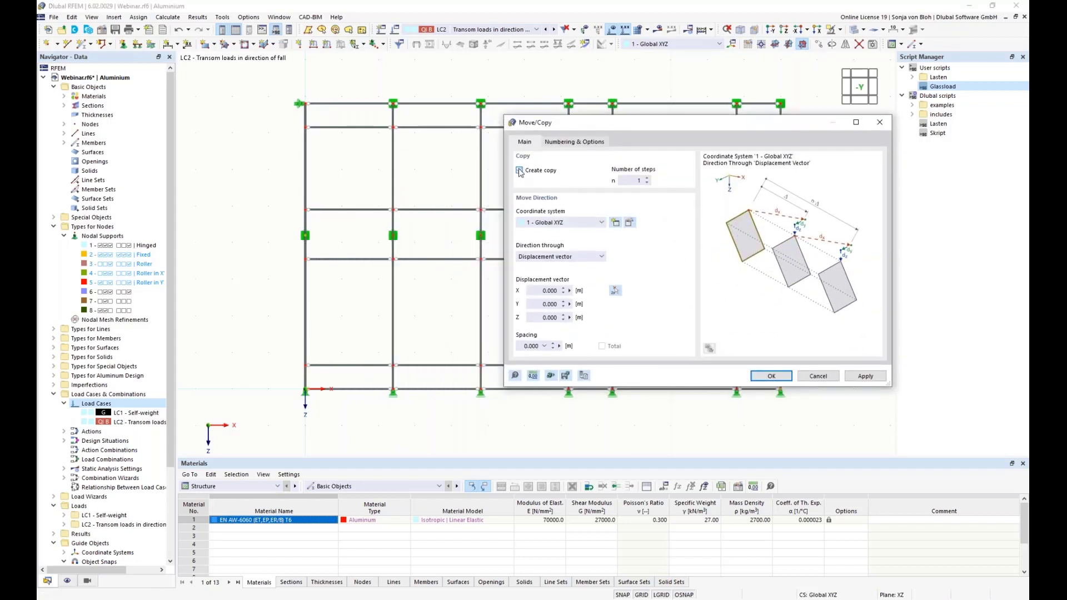
click(539, 317)
text(-1)
click(550, 305)
click(771, 376)
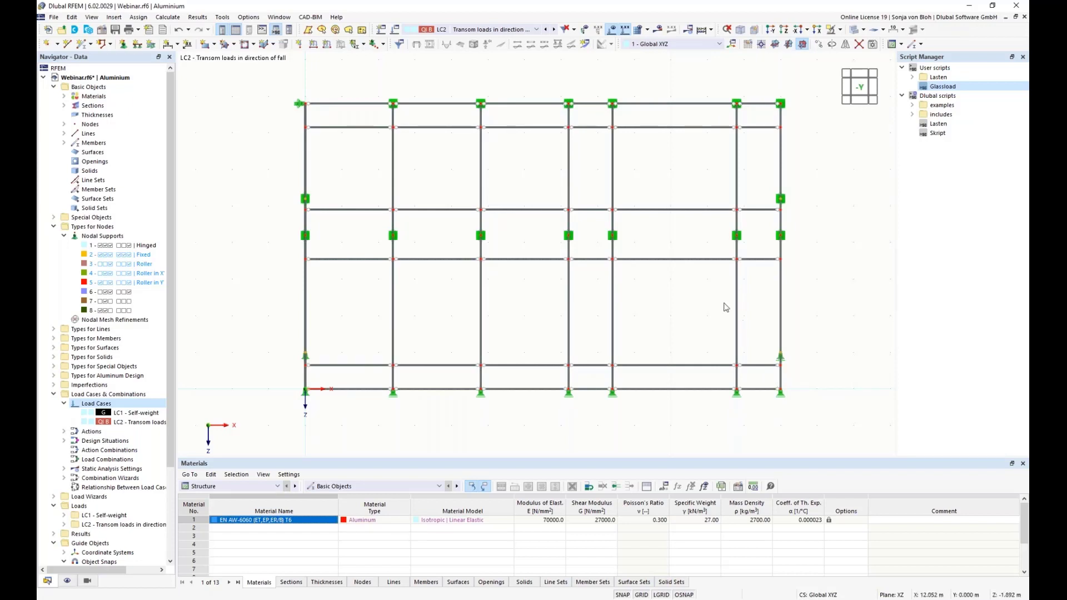
Remove the nodal support from the four copied nodes 50-53 on the outer mullions.
right_click(306, 200)
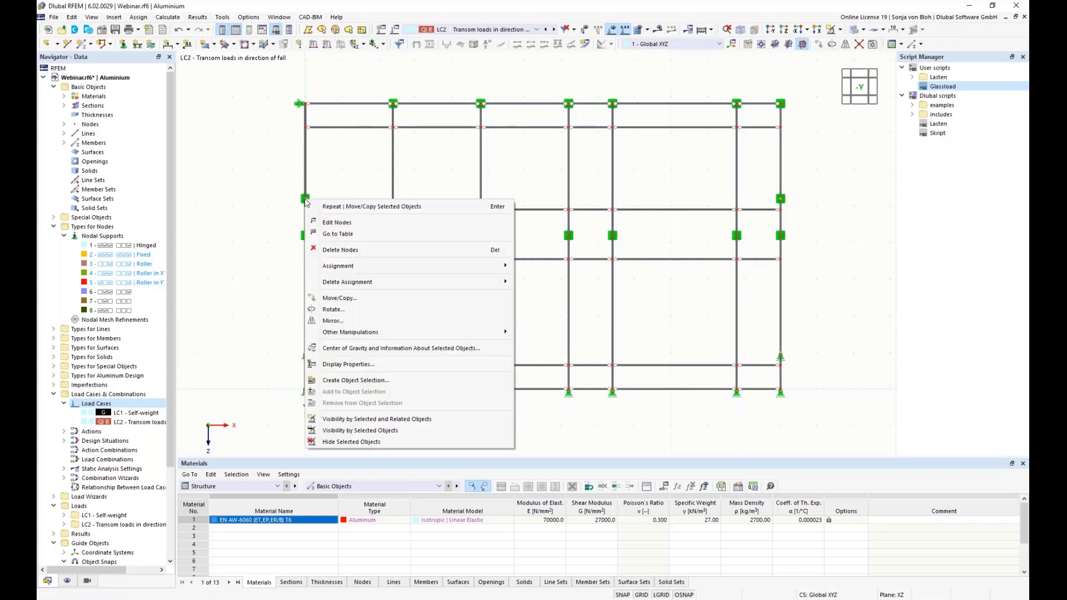
click(340, 222)
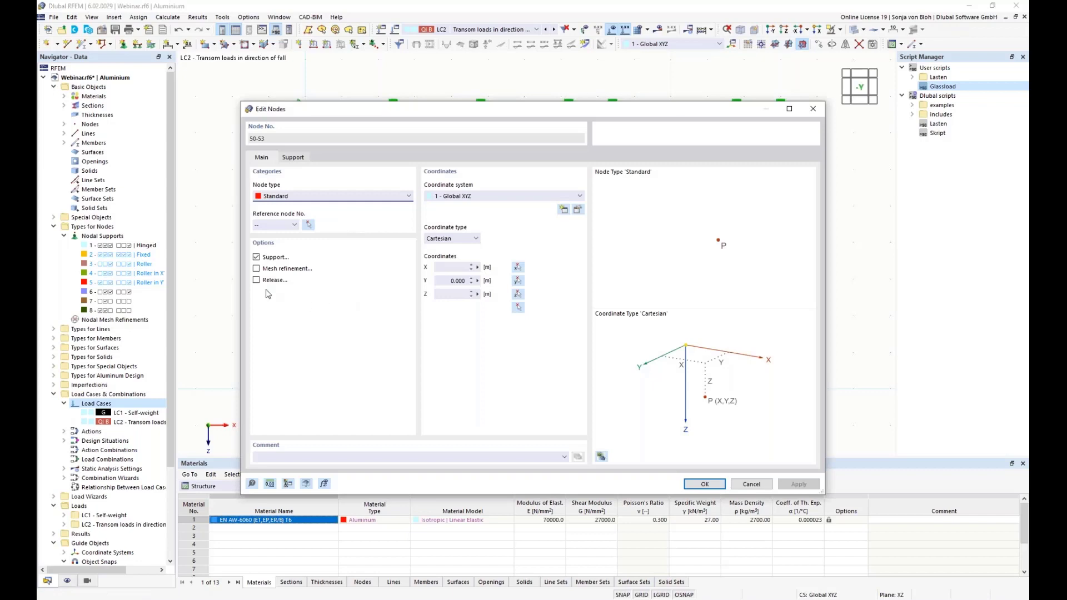
click(257, 257)
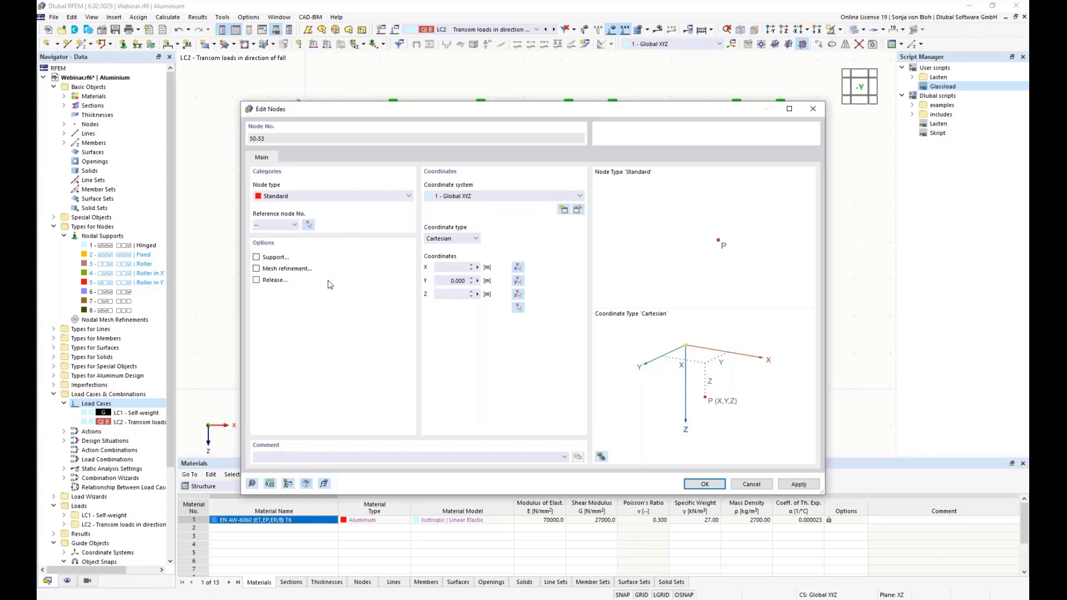
click(703, 485)
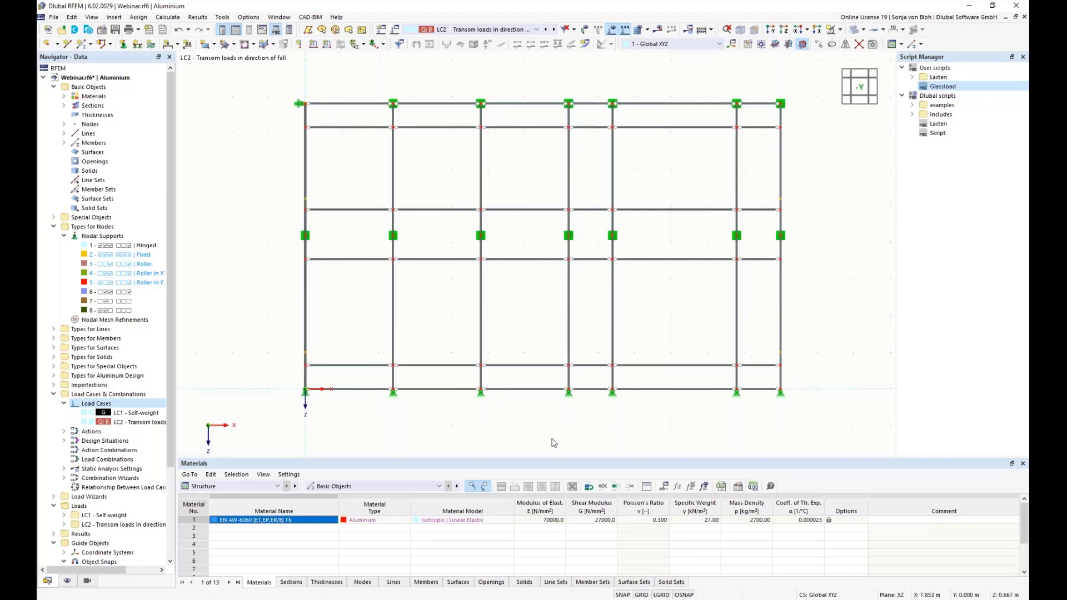
Start a Member Loads from Free Line Load wizard for LC2 with direction Global in Y on true length and magnitude 1 kN/m.
scroll(39, 393, down, 3)
scroll(40, 393, down, 1)
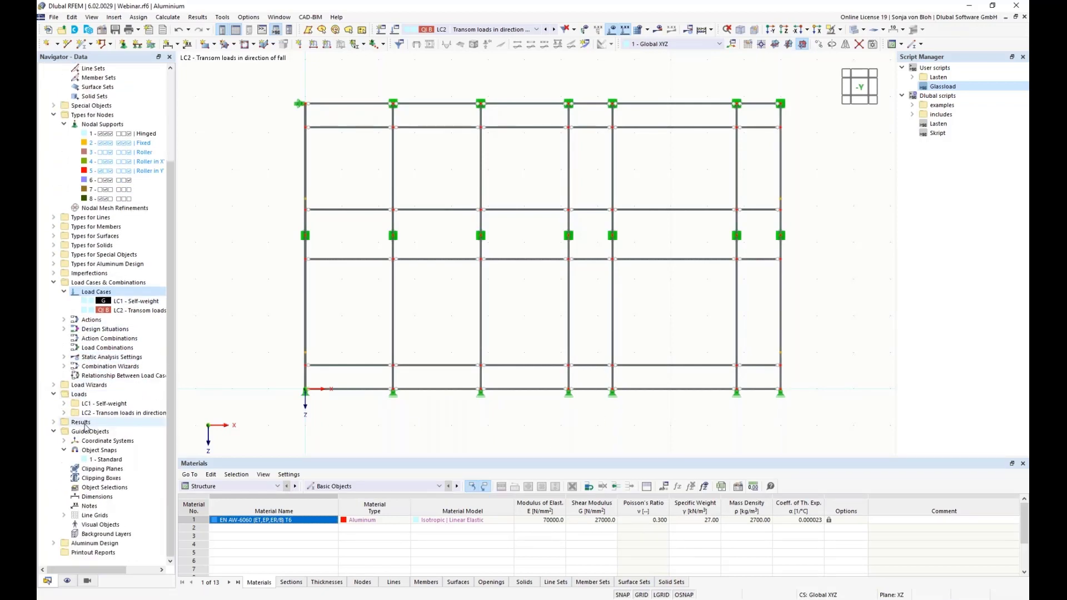
click(54, 385)
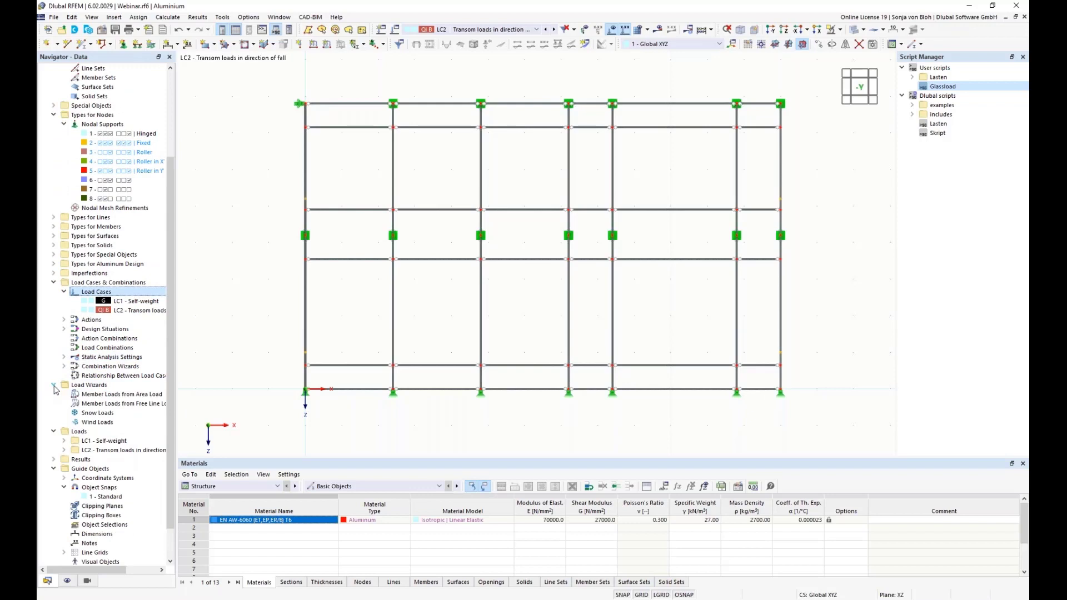
double_click(124, 405)
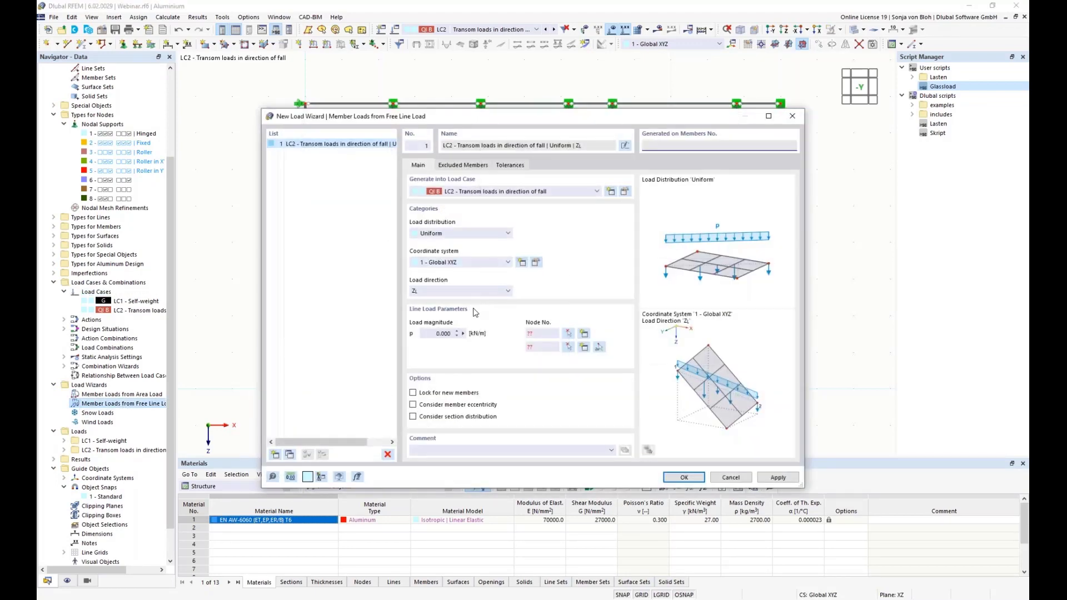
click(504, 291)
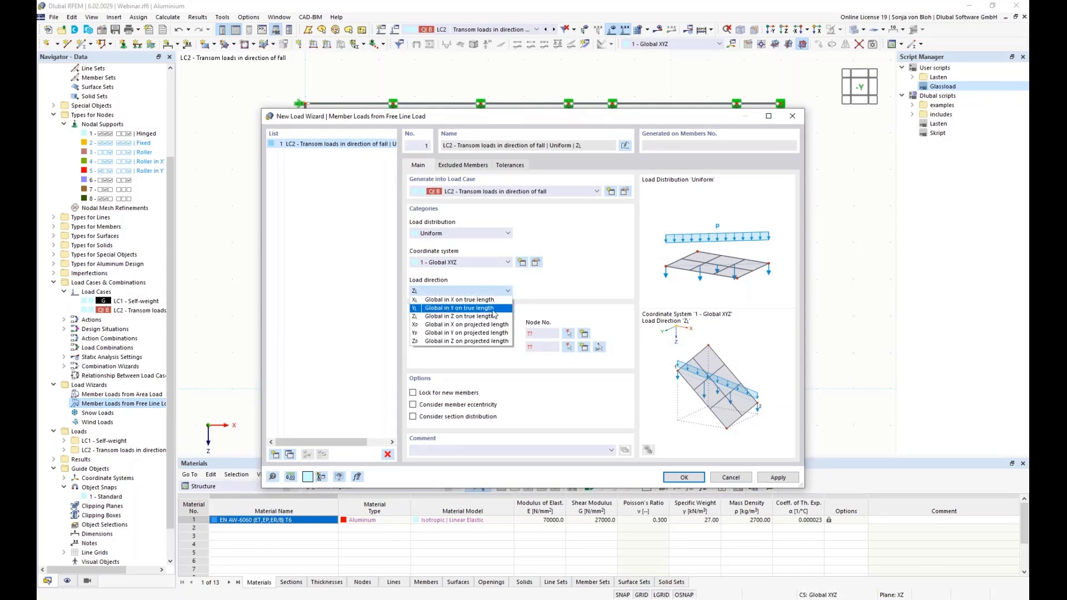
click(489, 309)
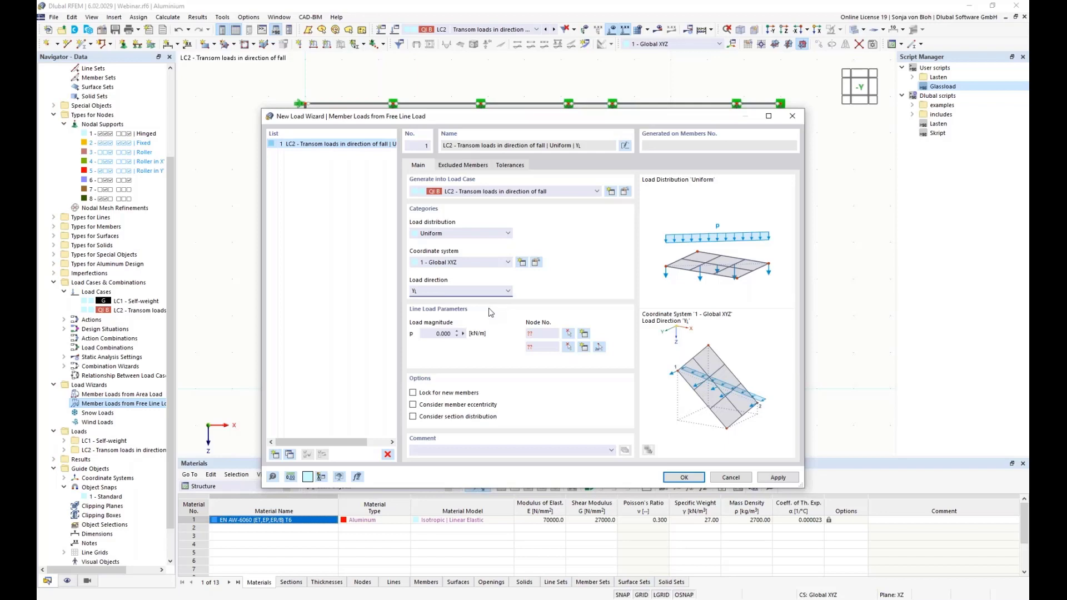
click(439, 333)
text(1)
Define the free load line between nodes 50 and 51, 1 m above the base of the outer mullions.
click(600, 348)
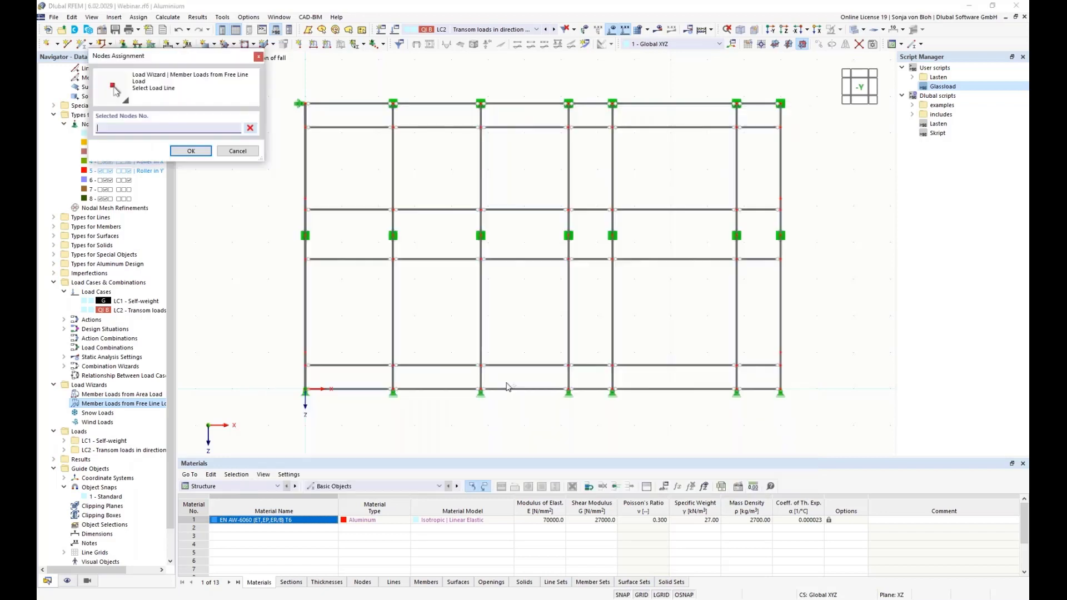
click(305, 352)
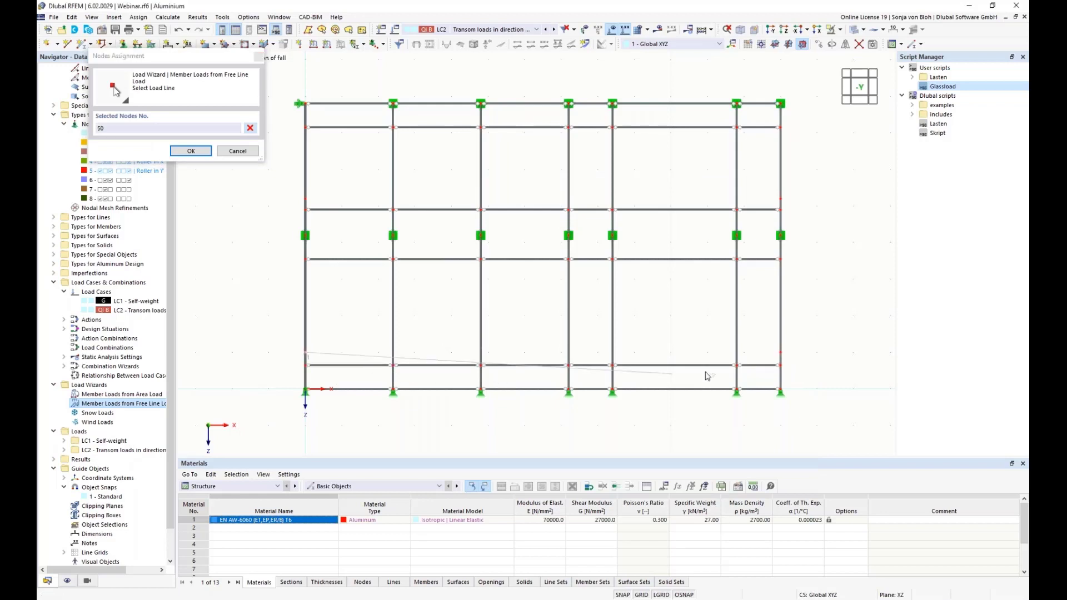
click(780, 352)
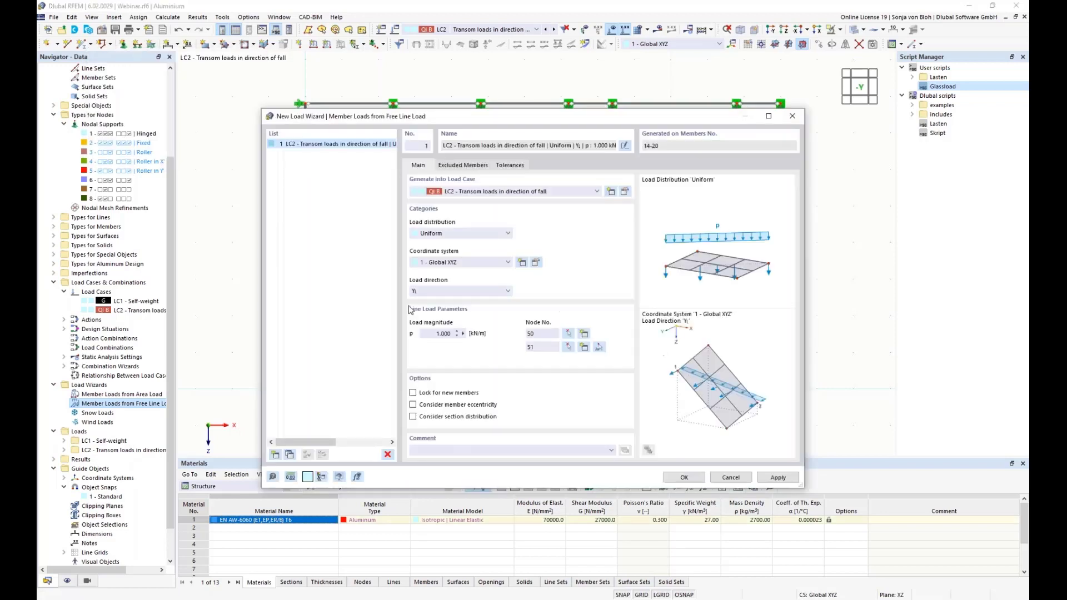
drag(429, 117, 712, 127)
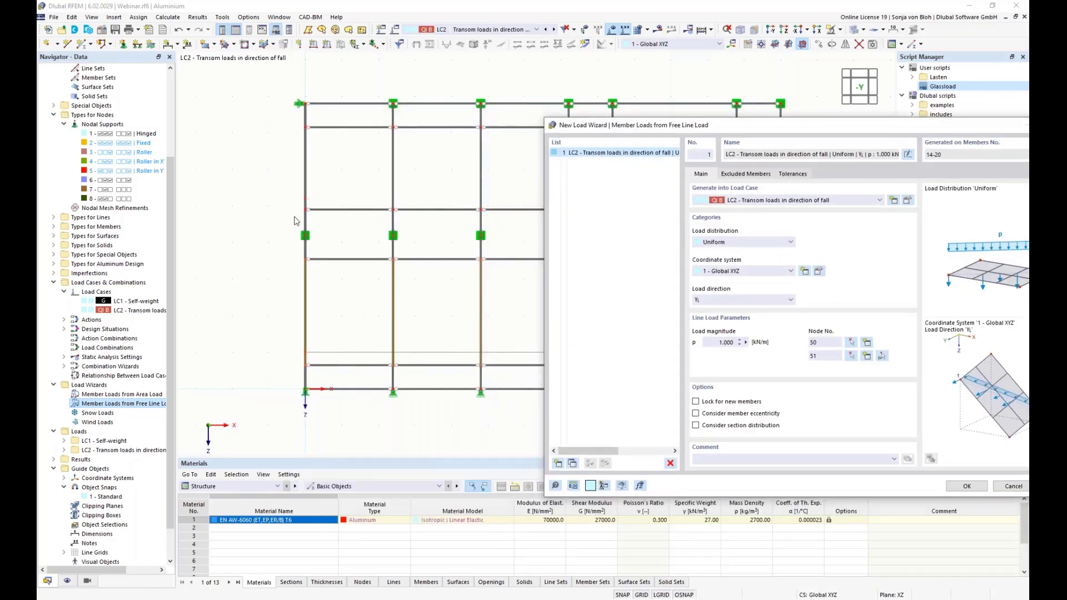
drag(626, 129, 495, 106)
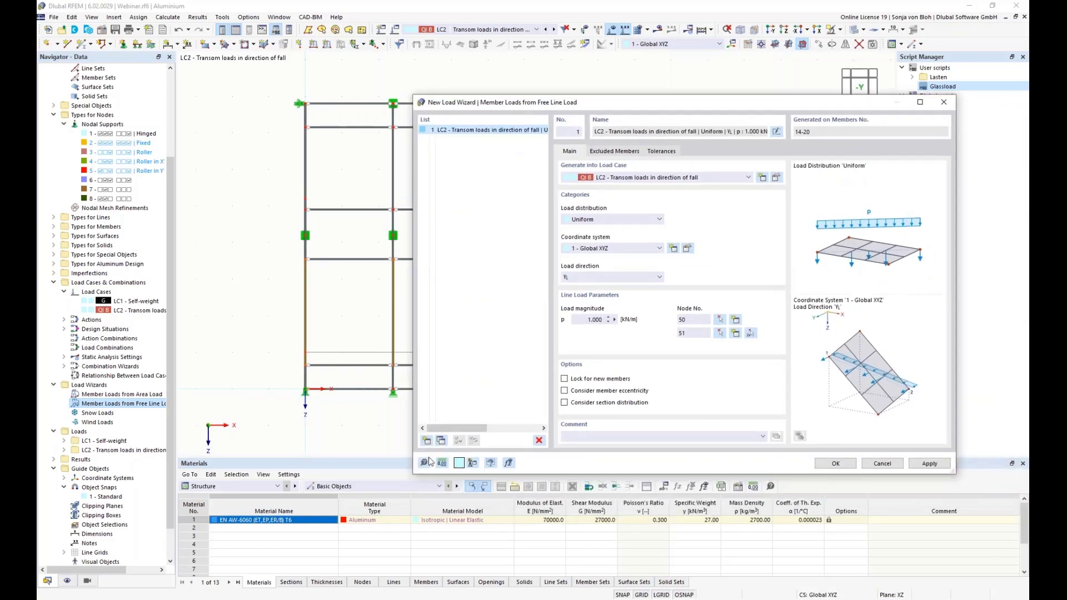
Duplicate the free line load entry and place the copy's load line between the upper nodes 52 and 53.
click(441, 441)
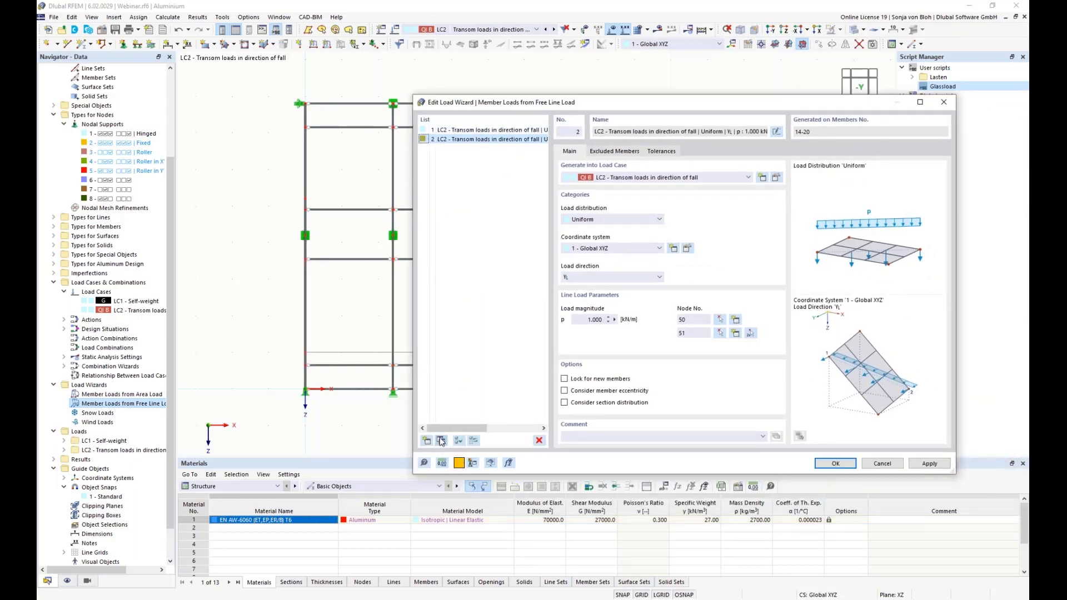
click(751, 333)
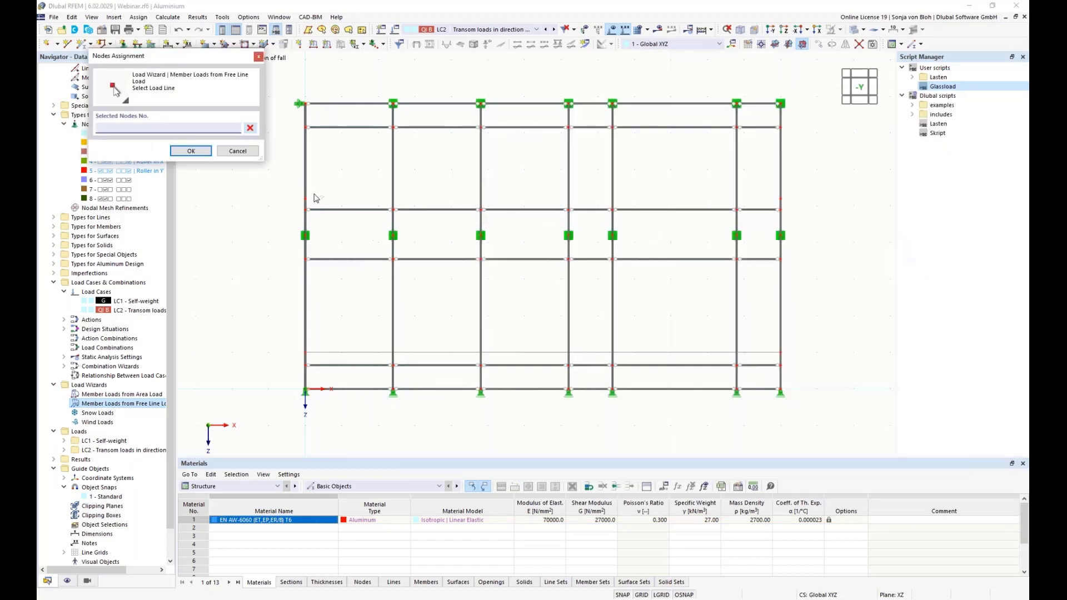
click(305, 197)
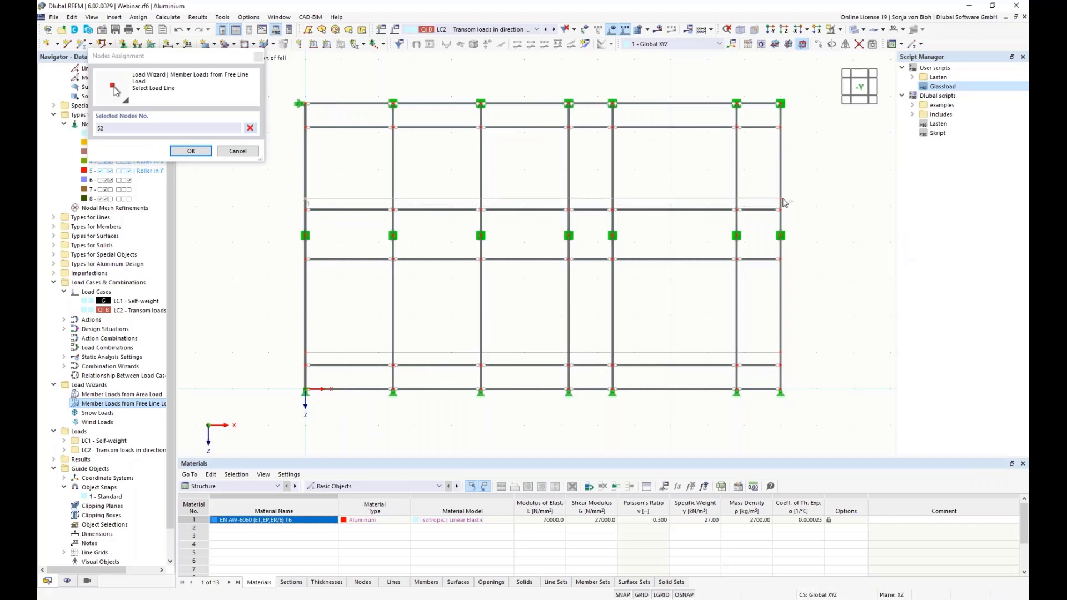
click(779, 199)
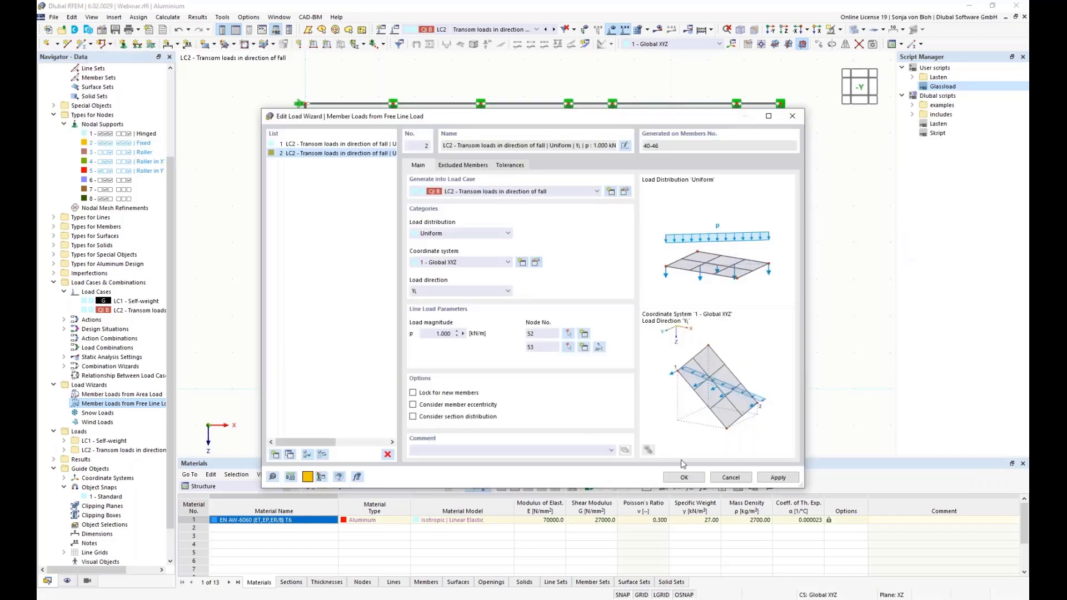
Apply both free line load wizard entries and display the generated transom loads separately as individual member loads.
click(684, 478)
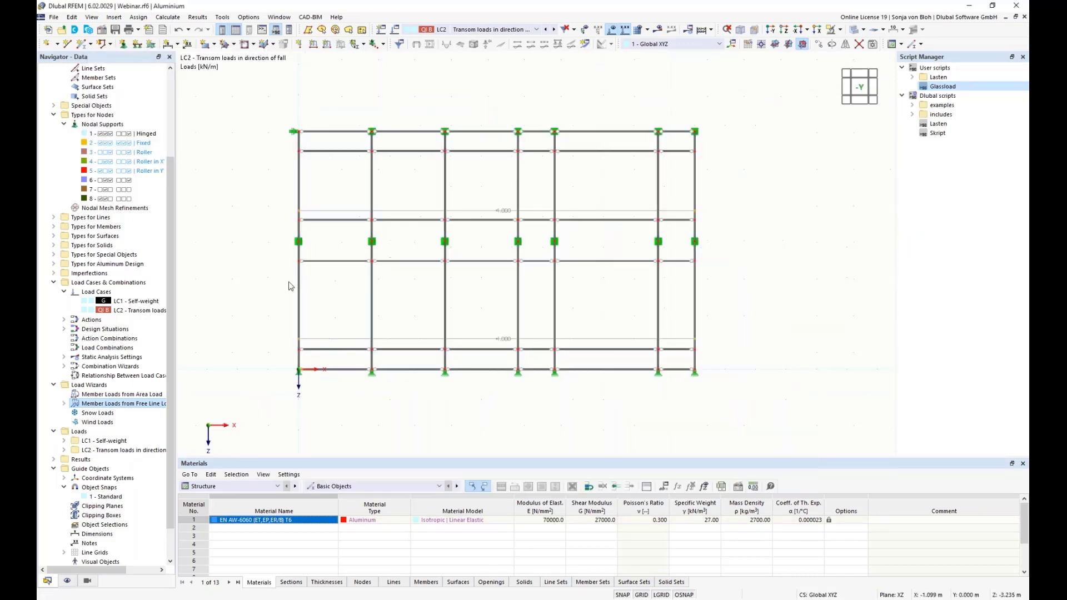
ctrl+middle_drag(298, 308, 333, 337)
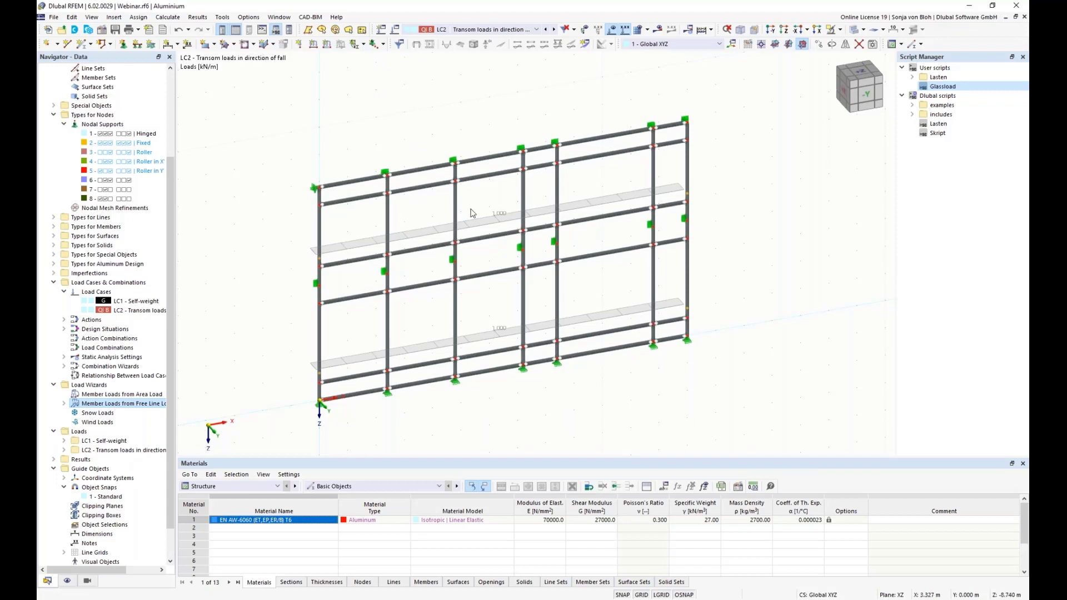
right_click(362, 251)
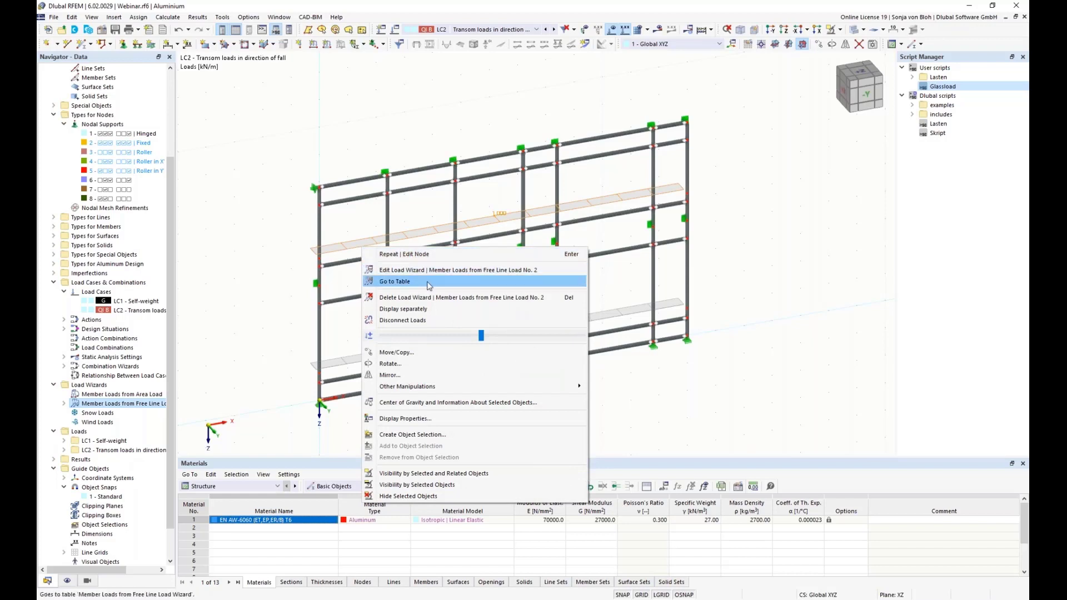
click(400, 310)
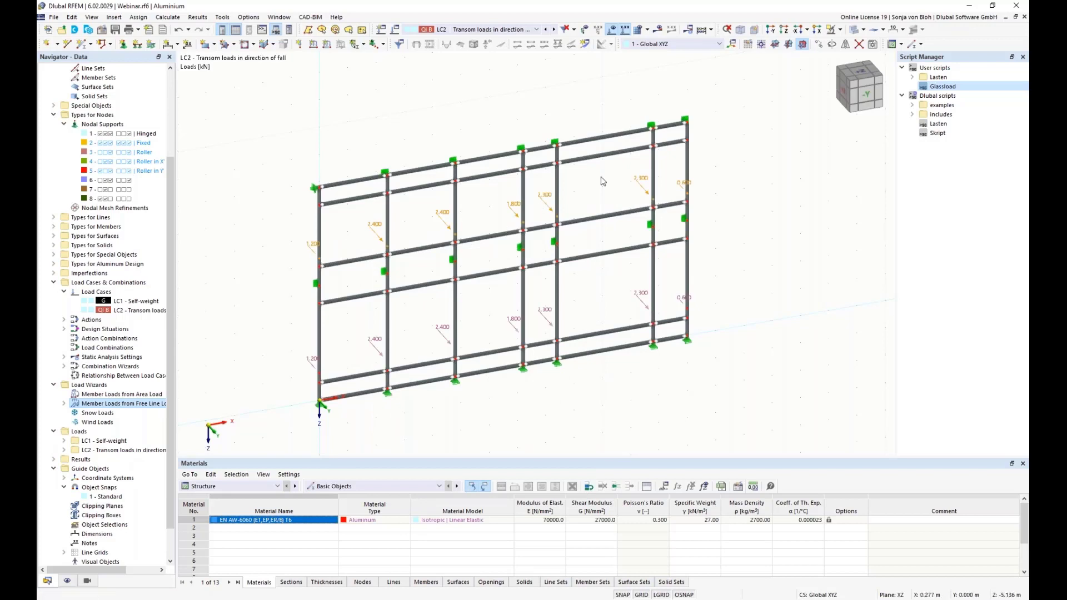
scroll(674, 164, up, 1)
scroll(696, 238, down, 1)
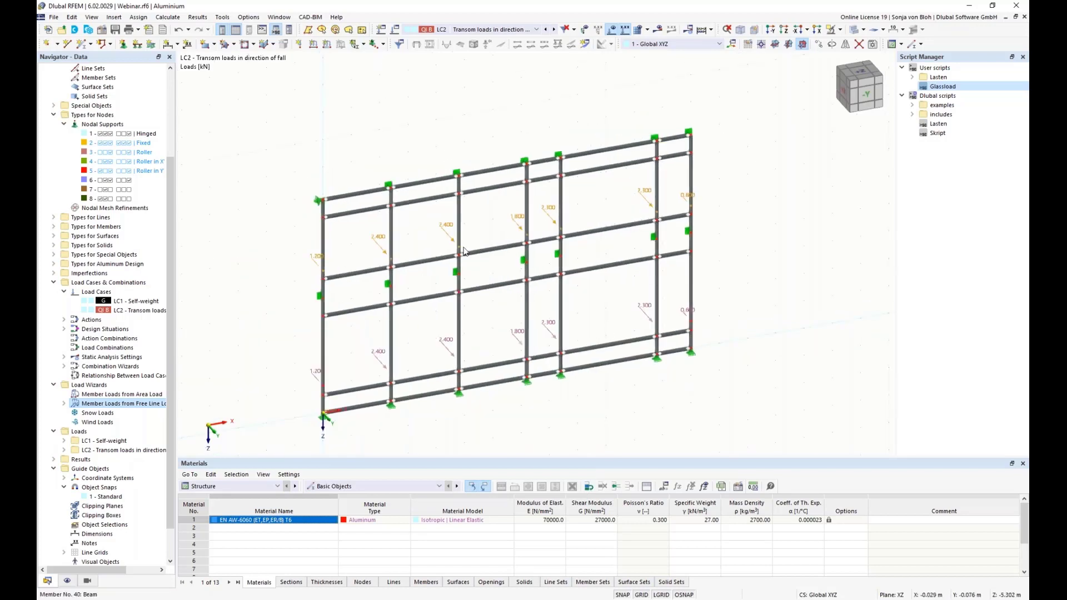
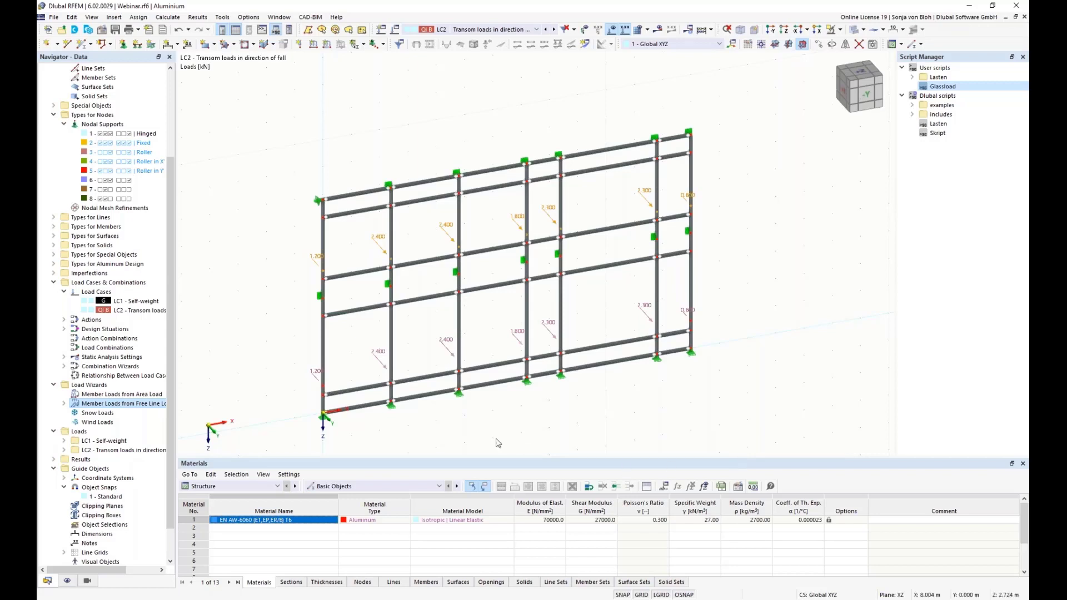
Copy load case LC2 and name the copy "Transom loads in opposite direction".
right_click(124, 313)
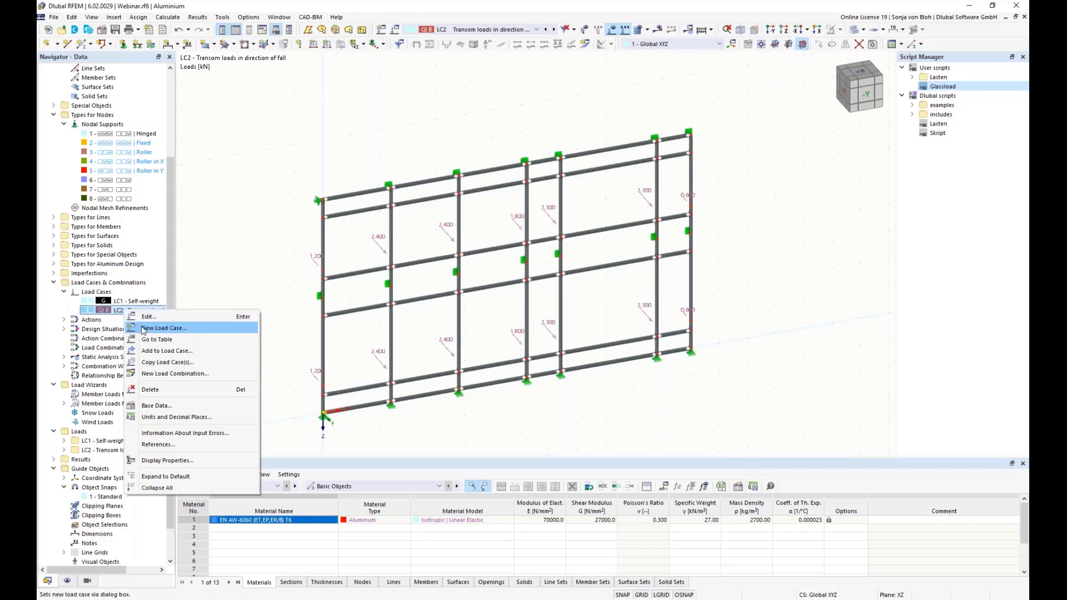
click(184, 362)
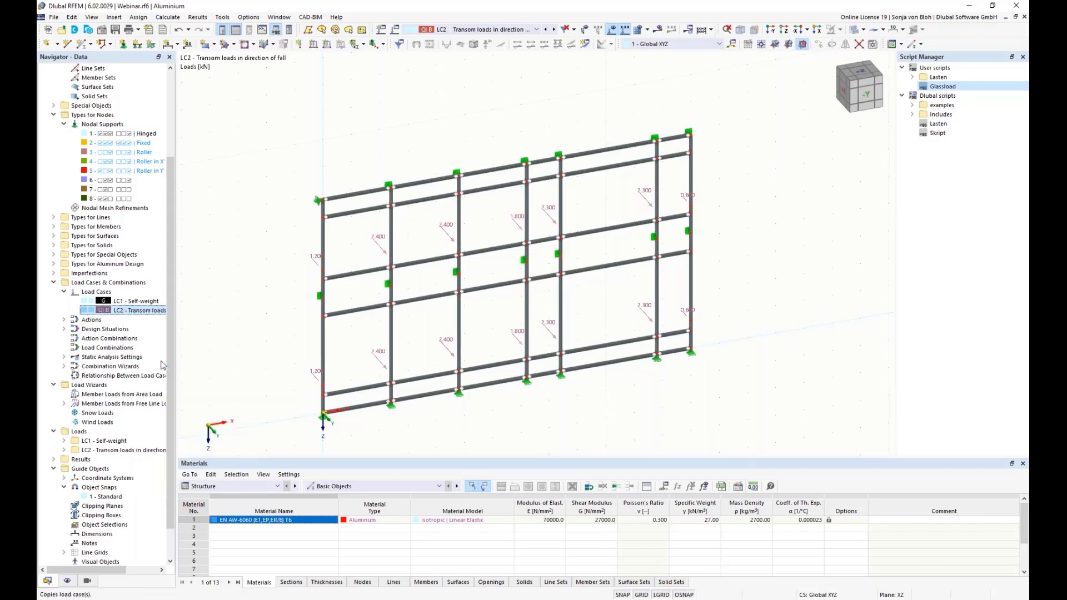
drag(477, 124, 428, 123)
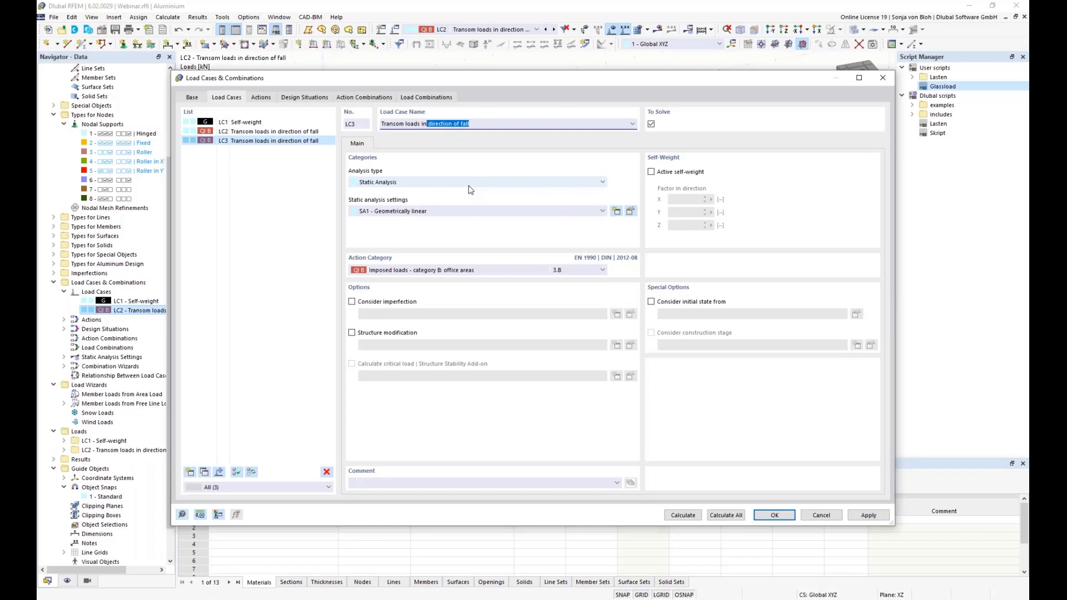
key(BackSpace)
text(opposite directio)
click(789, 518)
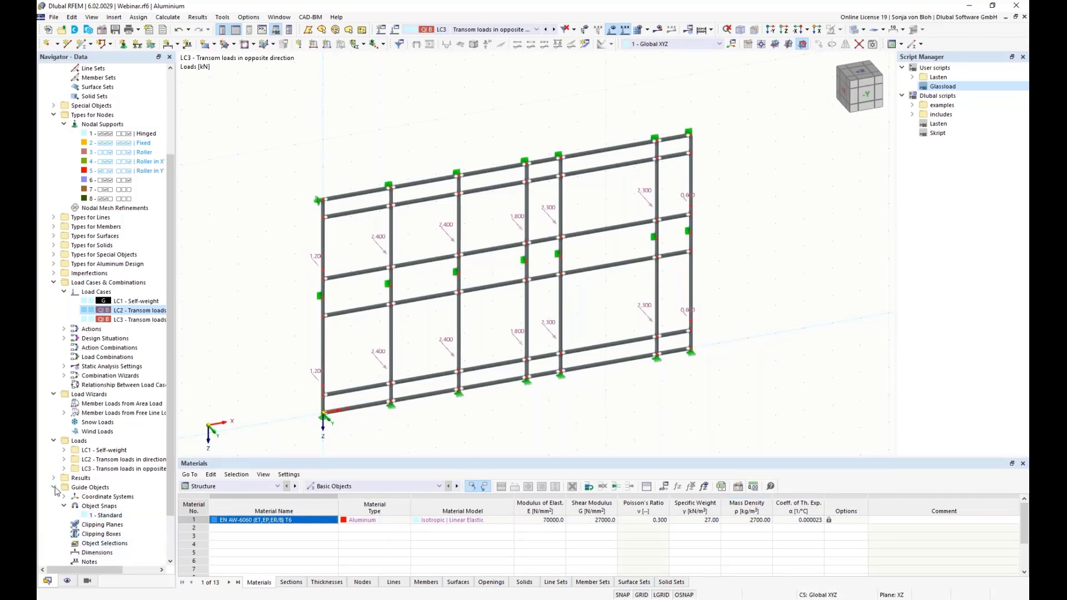
Set the load magnitude of both LC3 free line load wizard entries to -0.5 kN/m.
click(64, 413)
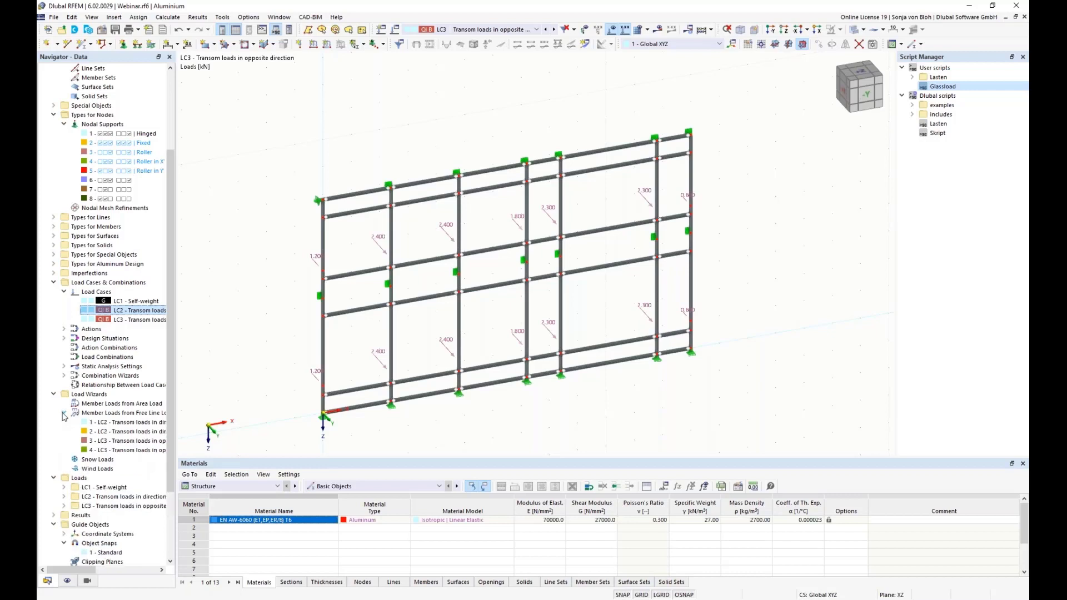
double_click(116, 441)
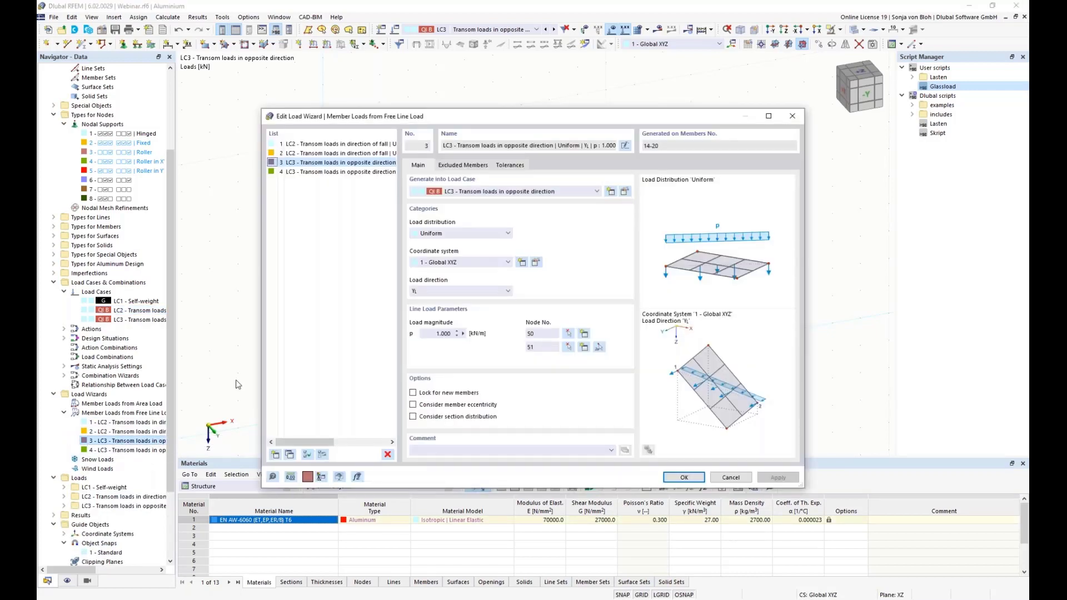
double_click(439, 333)
text(-0,5)
click(323, 172)
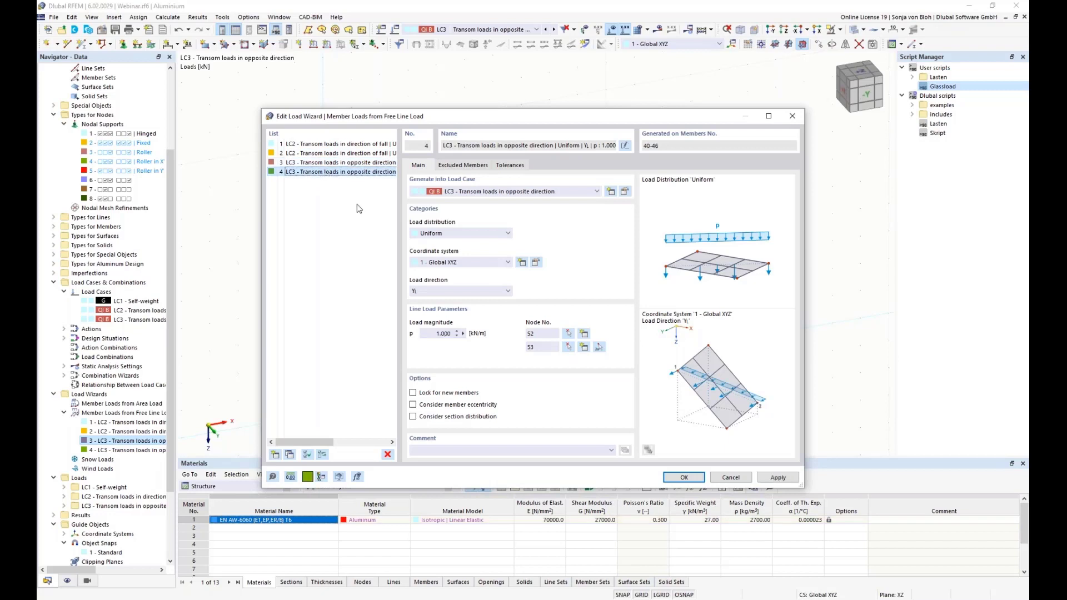
double_click(444, 333)
key(BackSpace)
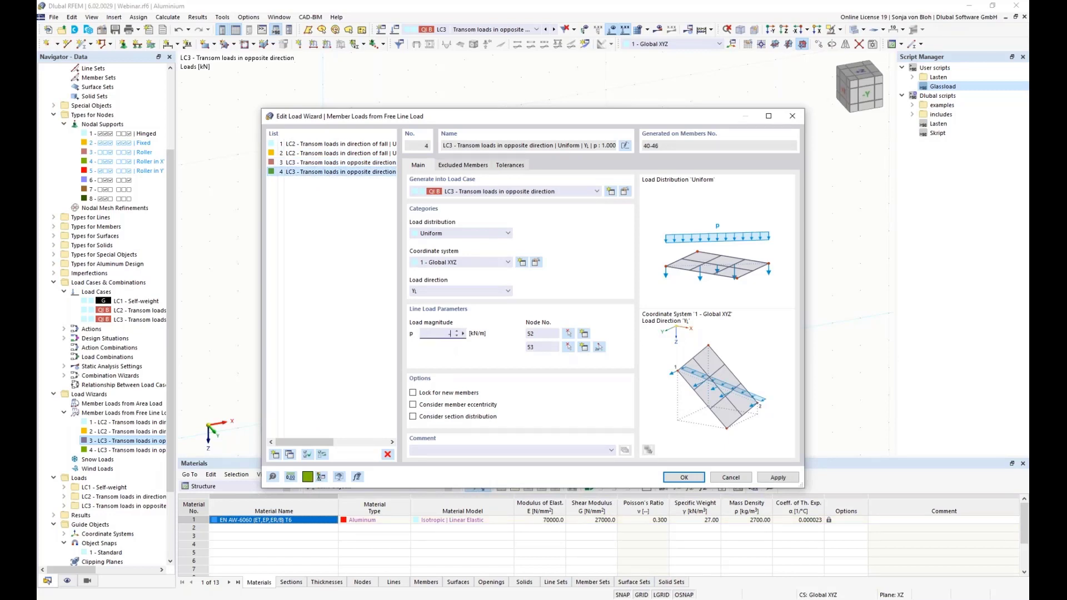
text(-0,5)
click(684, 478)
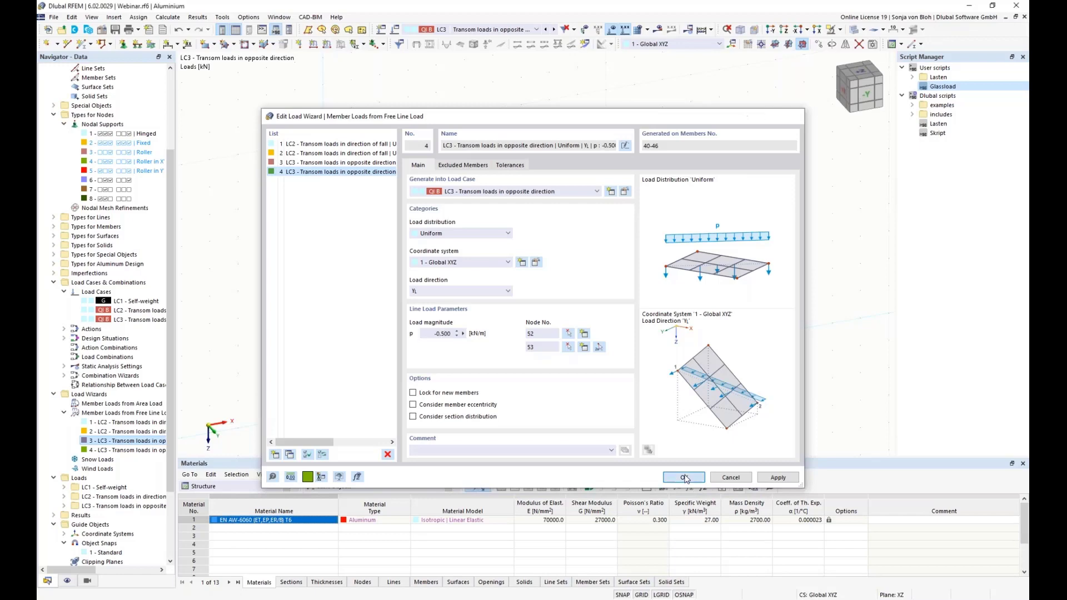
ctrl+middle_drag(328, 389, 447, 378)
scroll(448, 377, up, 1)
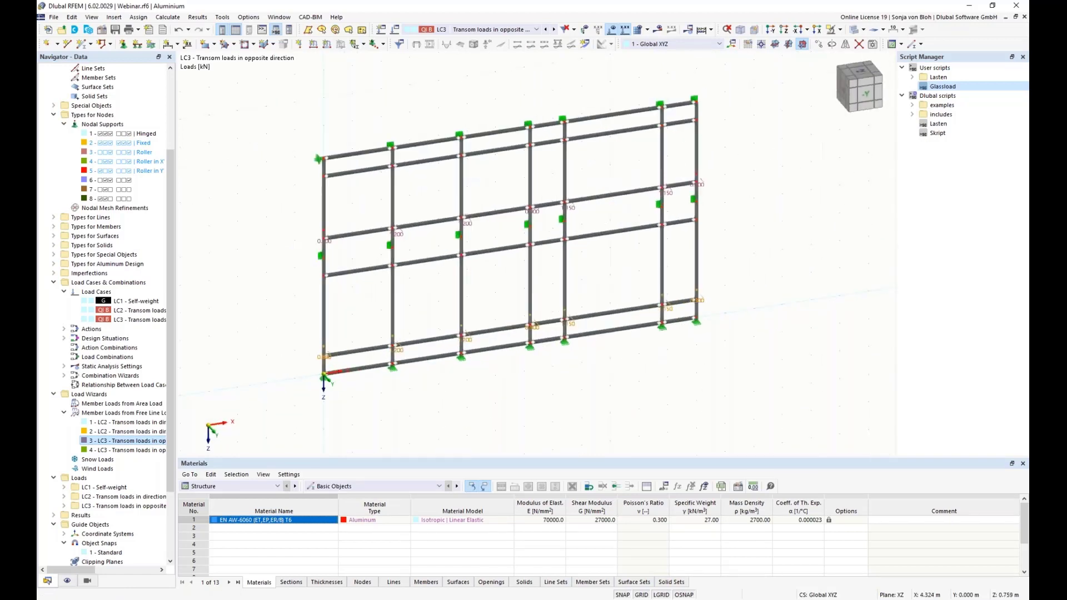
Create a new load case named "Wind pressure" with the action category Wind.
right_click(105, 292)
click(164, 312)
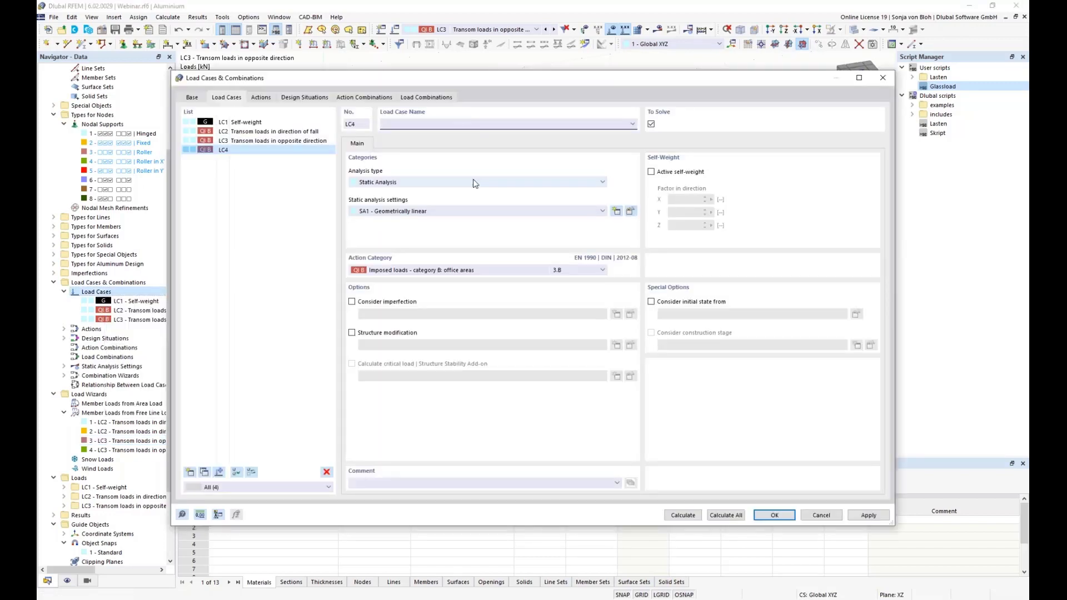
text(Wind pressure)
click(416, 271)
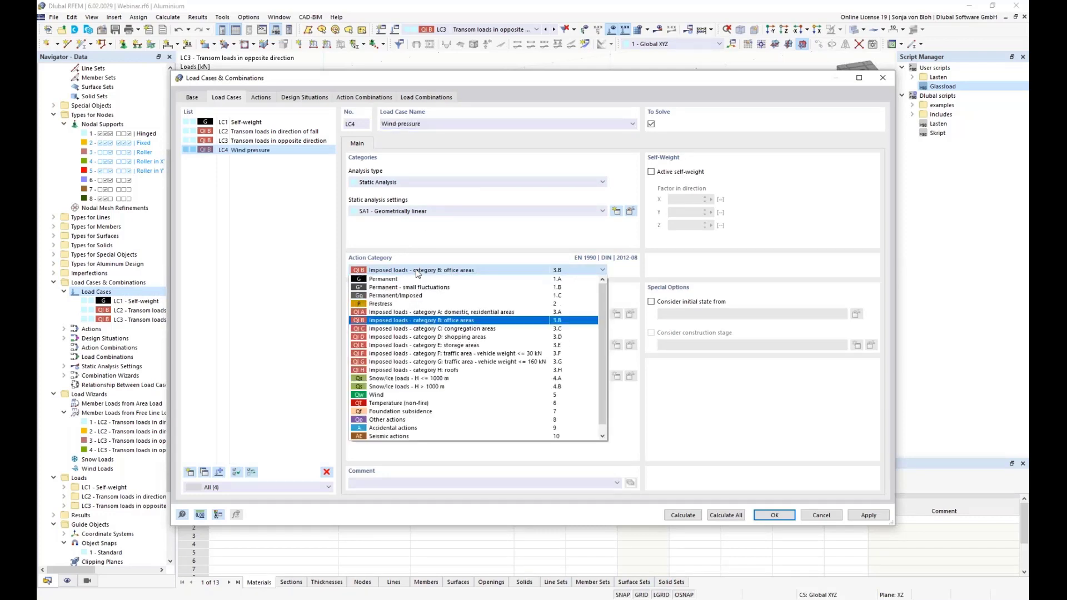
click(399, 395)
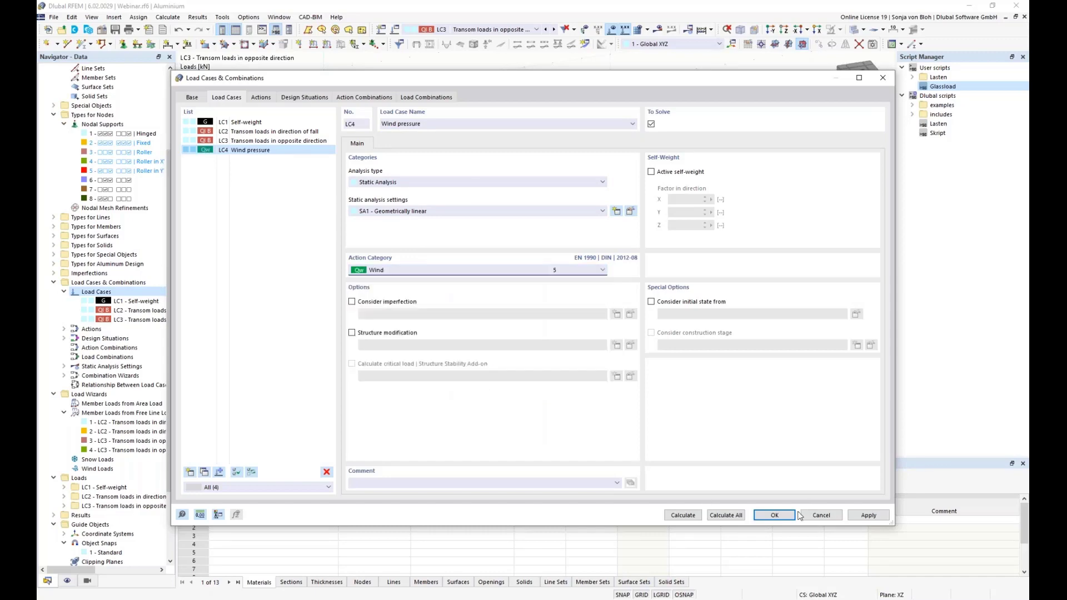
click(774, 515)
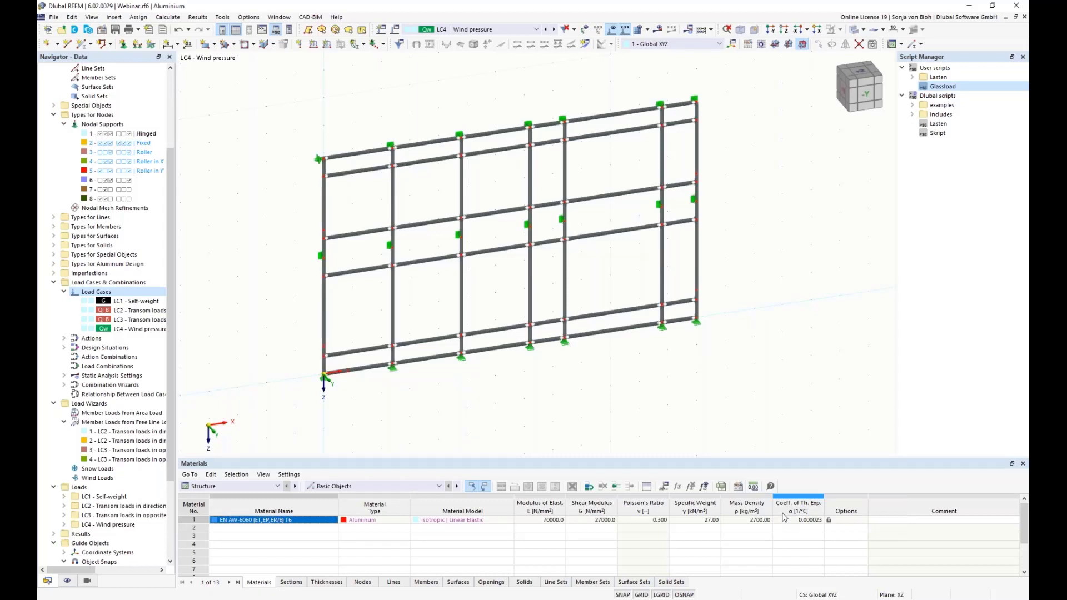
Start a Member Loads from Area Load wizard for LC4 with the Local z coordinate system and a uniform magnitude of 0.7 kN/m².
right_click(122, 416)
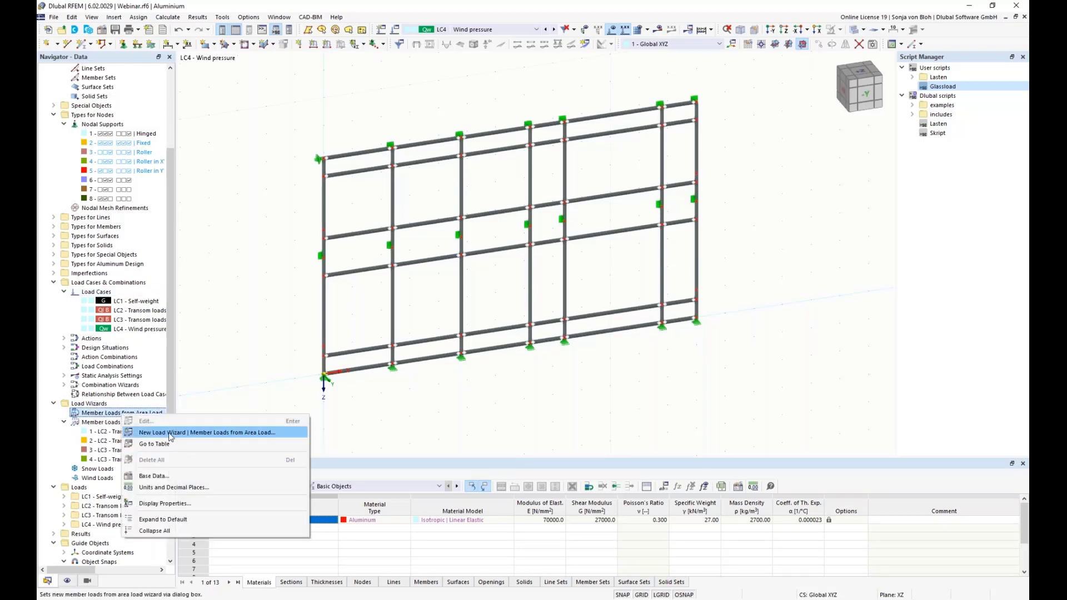
click(169, 439)
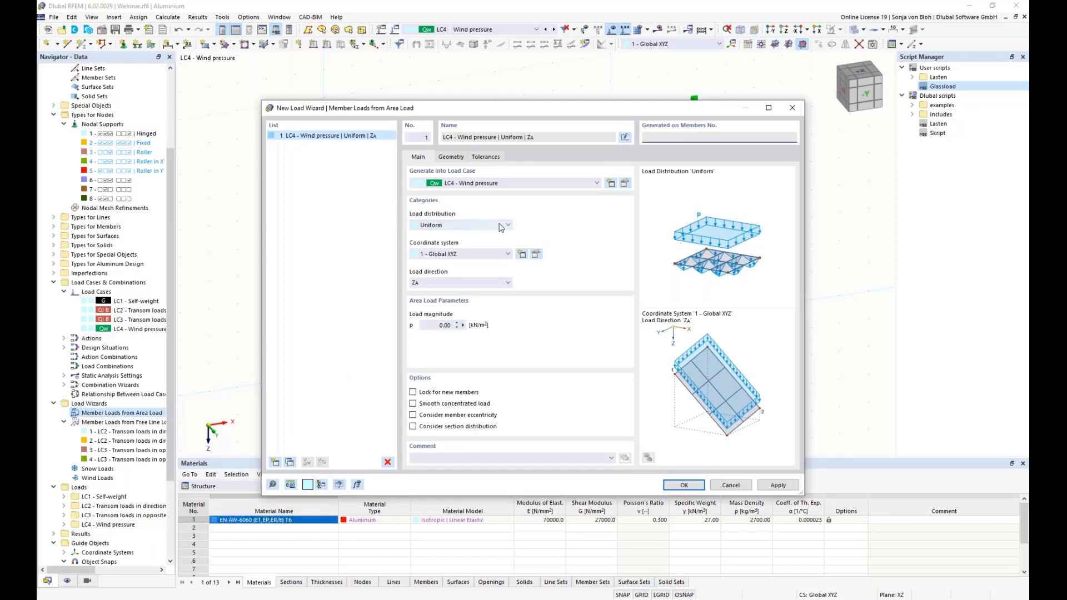
click(503, 257)
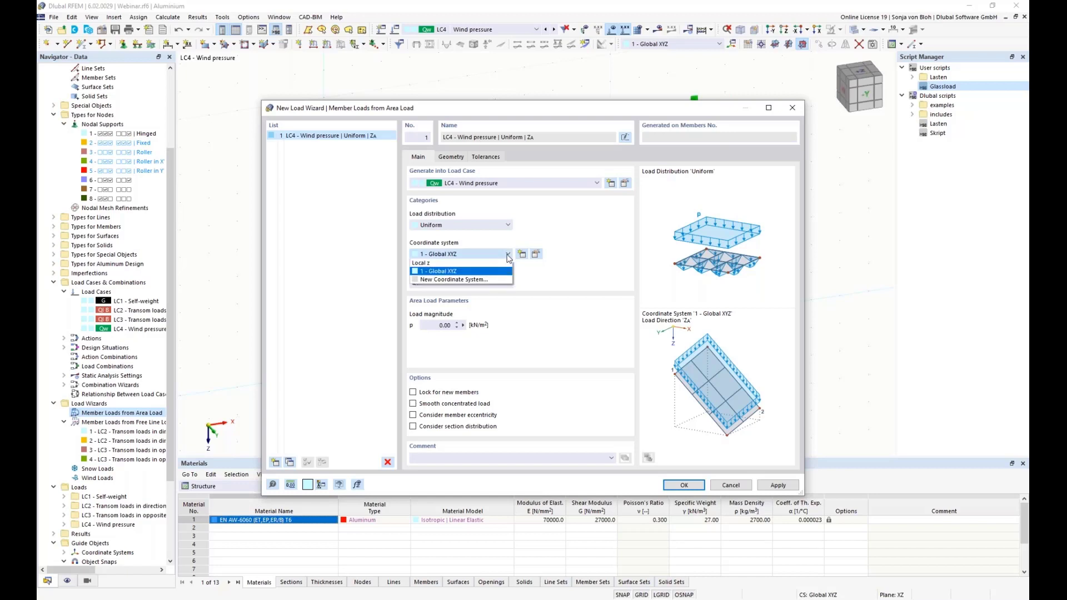
click(501, 262)
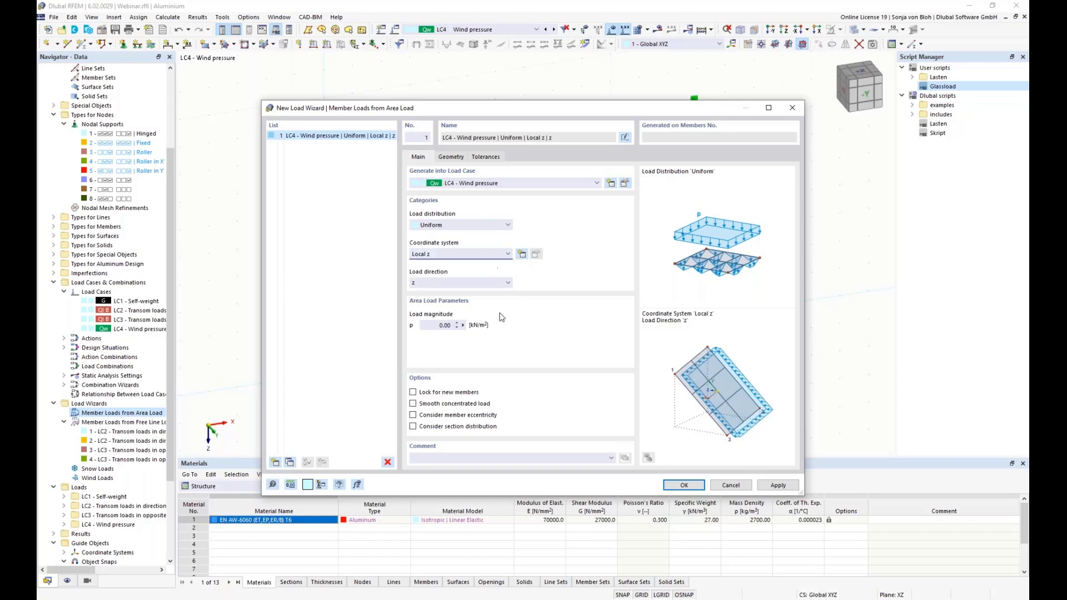
click(434, 326)
text(0.)
text(7)
Define the area load plane's boundary from the facade's corner nodes, starting with nodes 1 and 2 on the first outer mullion.
click(453, 157)
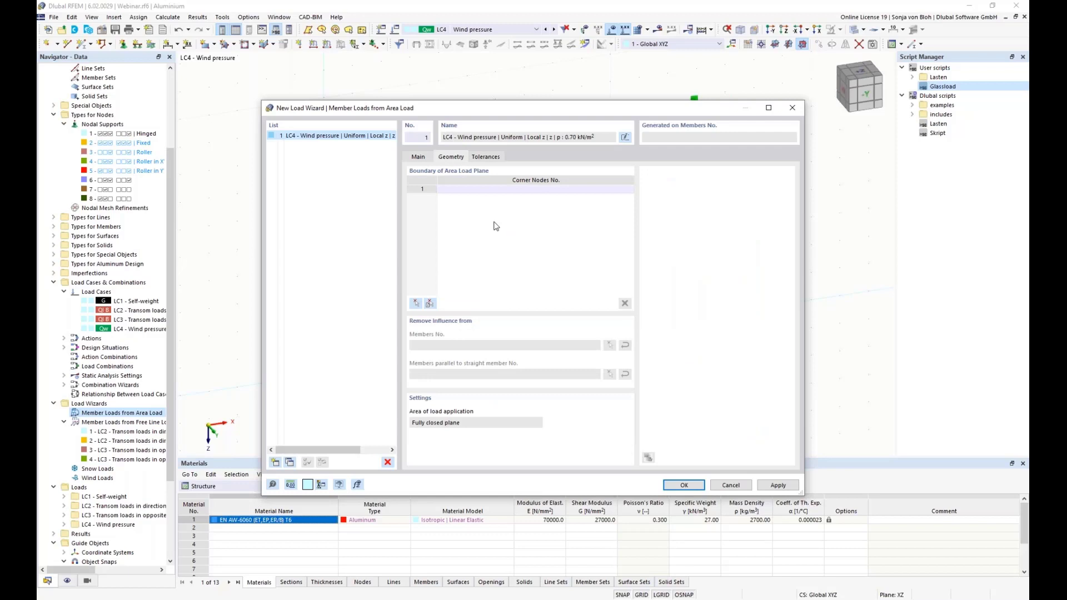
click(417, 304)
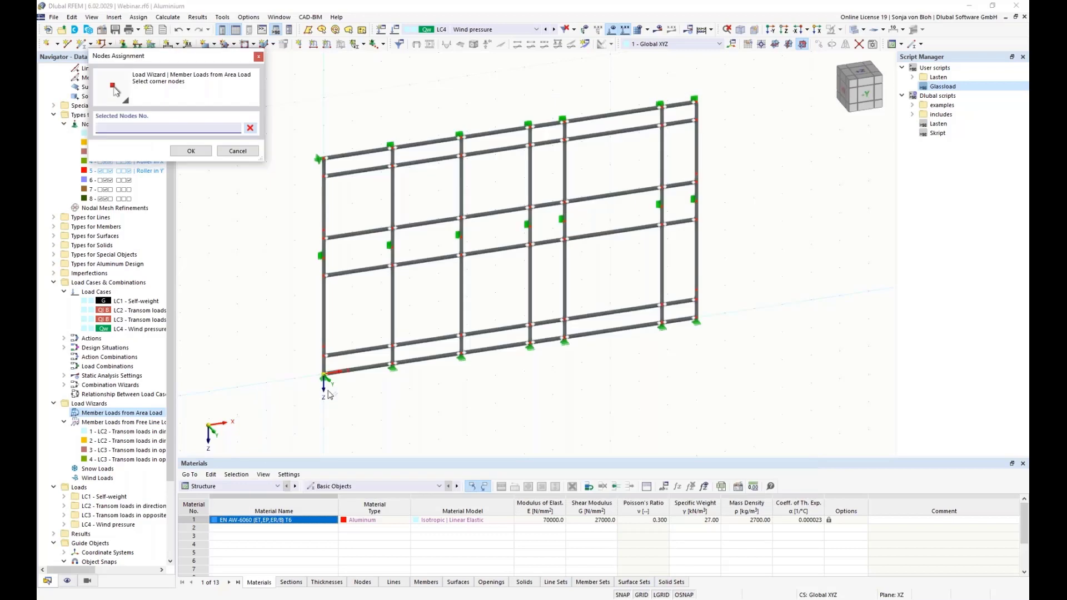
click(324, 377)
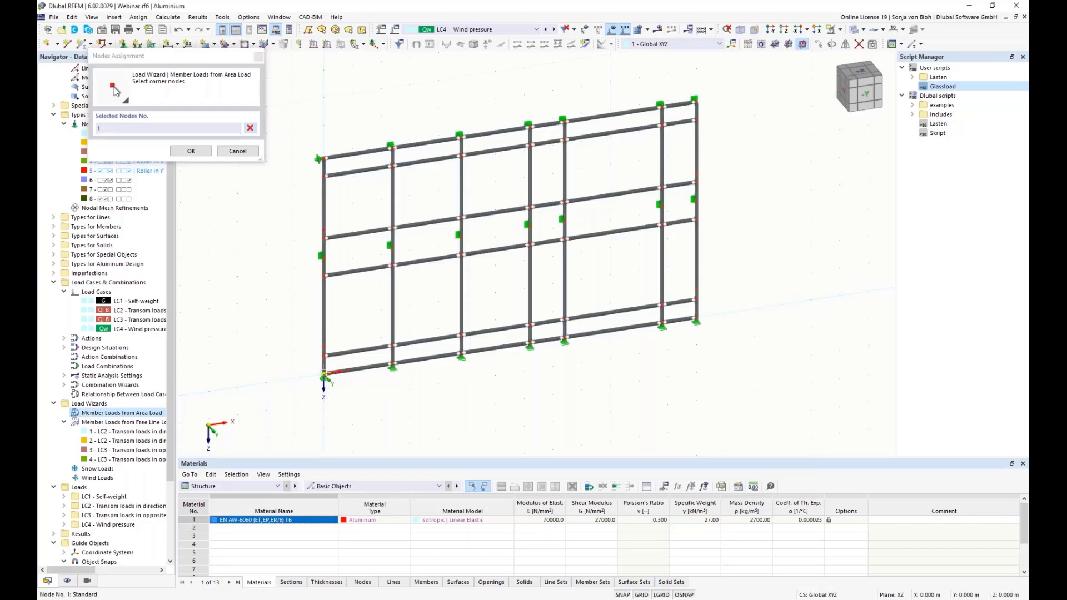
click(325, 159)
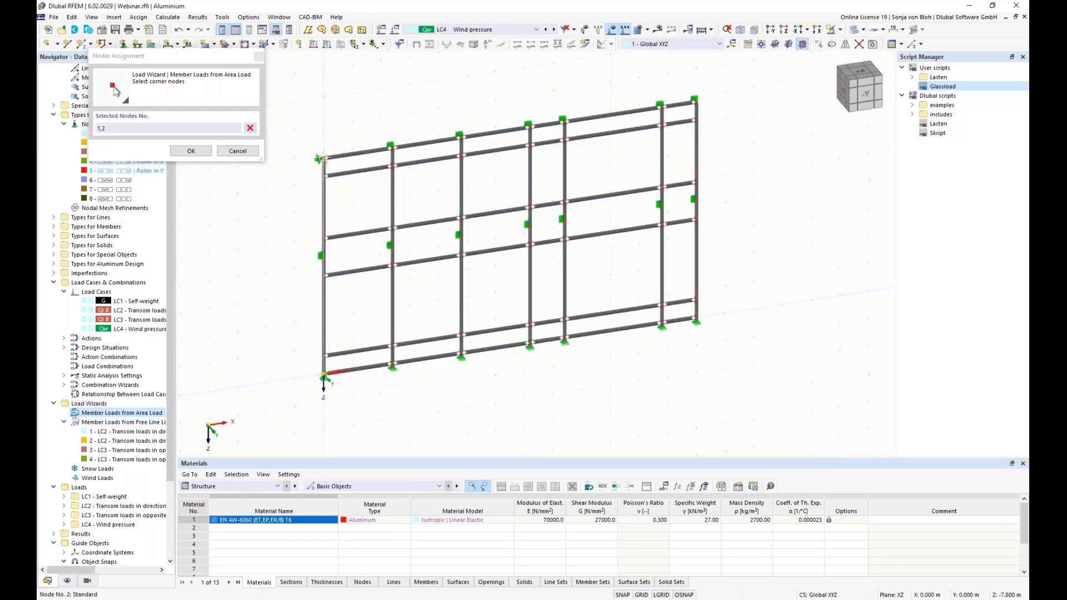
Complete the wind pressure area load boundary with corner nodes 14 and 13 and generate the member loads.
click(695, 102)
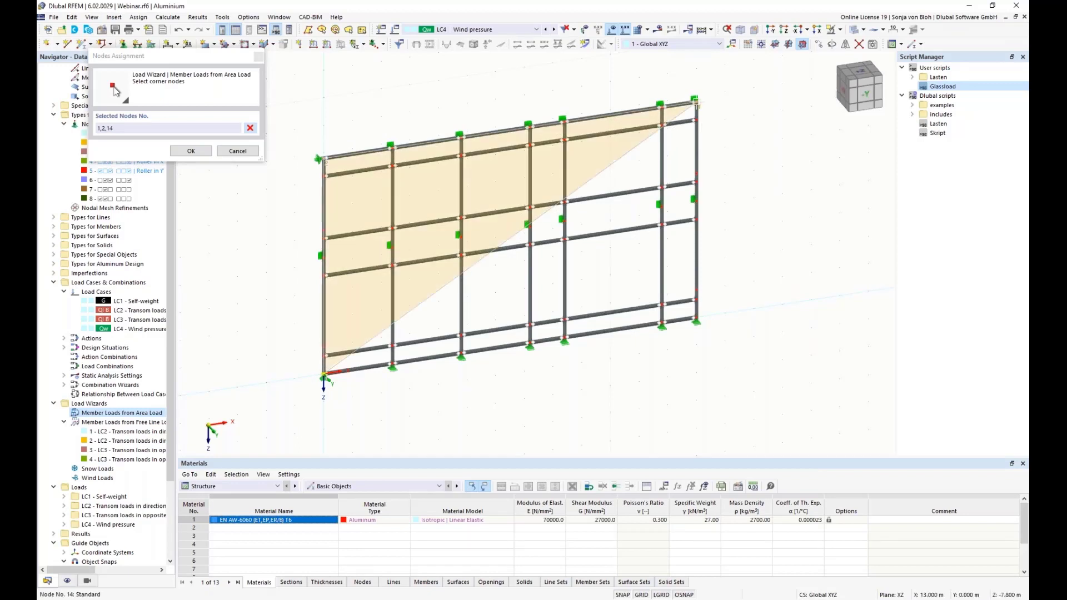
click(695, 321)
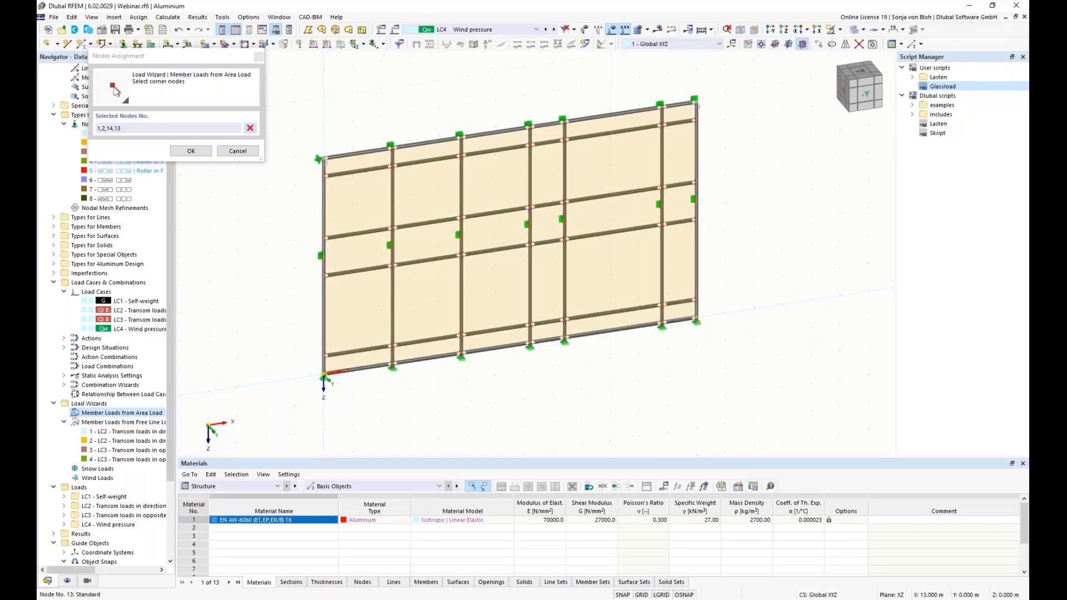
click(190, 152)
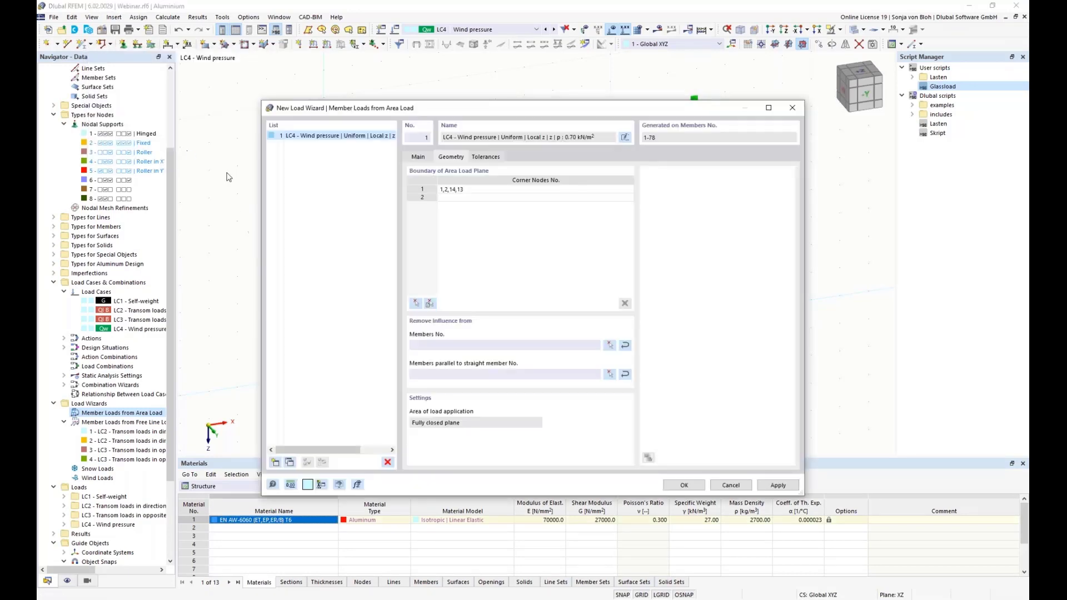
click(682, 485)
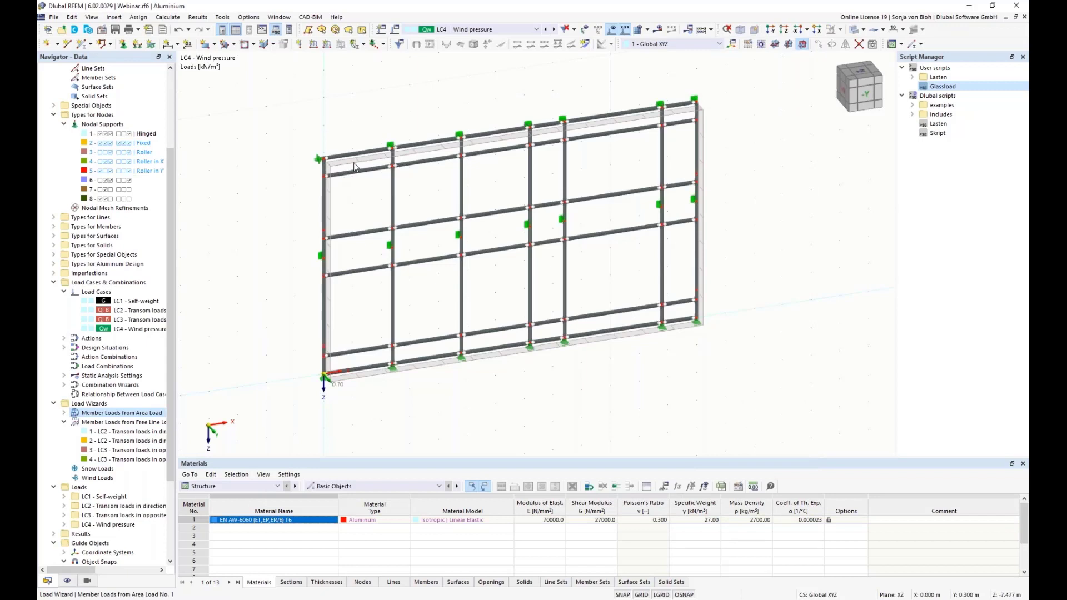
Display the member loads generated from the wind pressure area load separately on the individual members.
scroll(354, 166, up, 1)
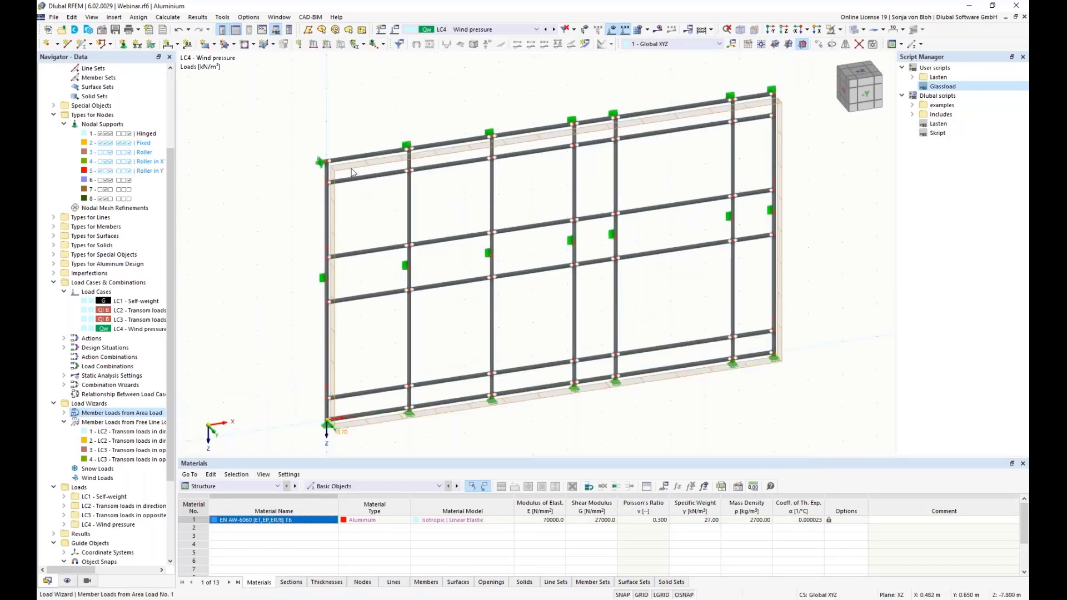
right_click(351, 171)
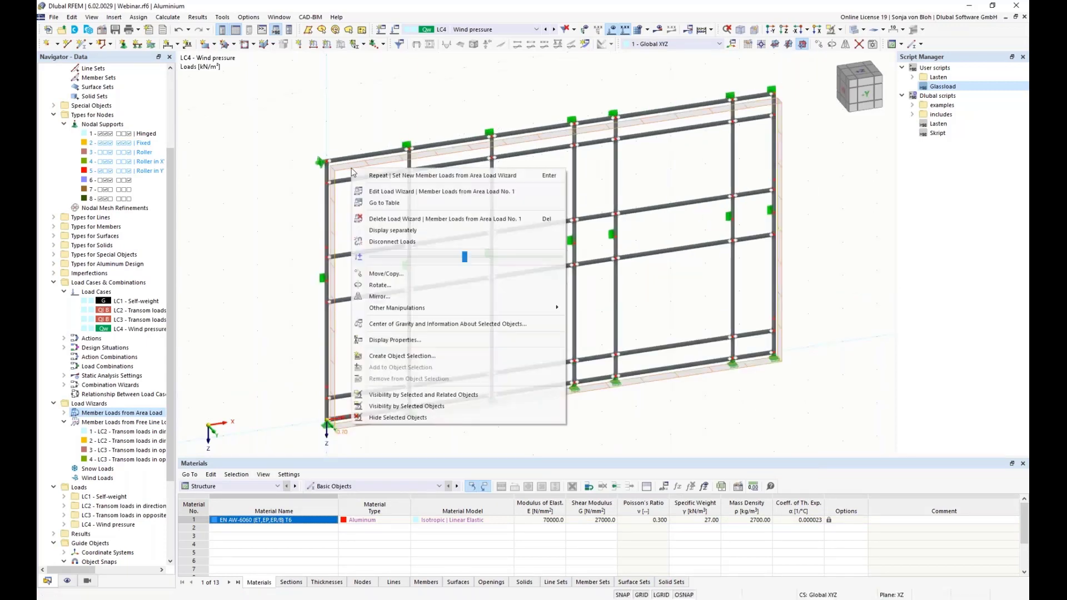
click(399, 230)
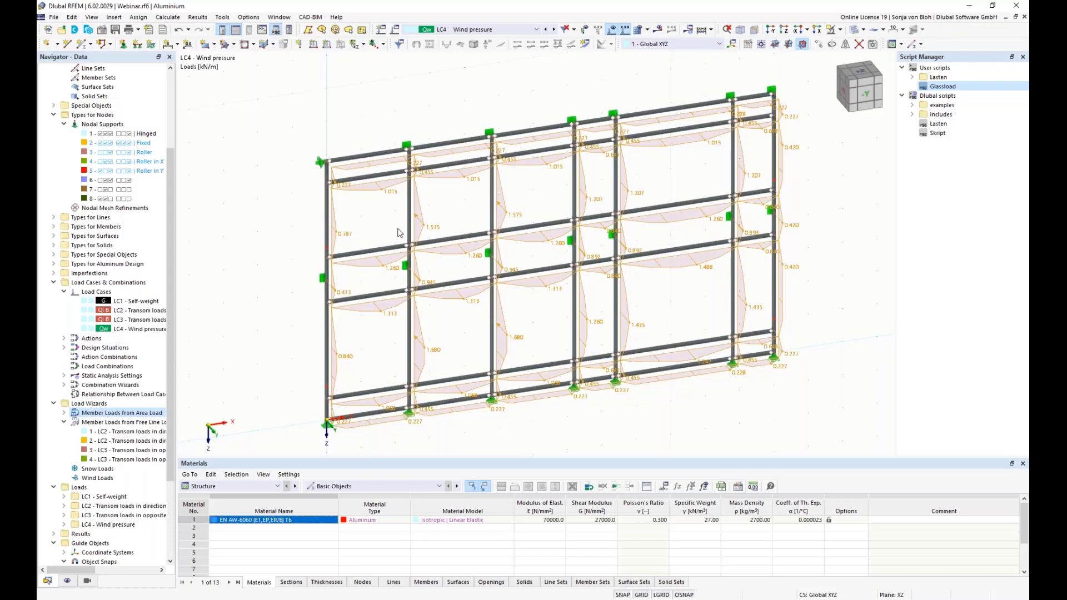
Copy load case LC4 - Wind pressure and name the copy Wind suction.
click(127, 332)
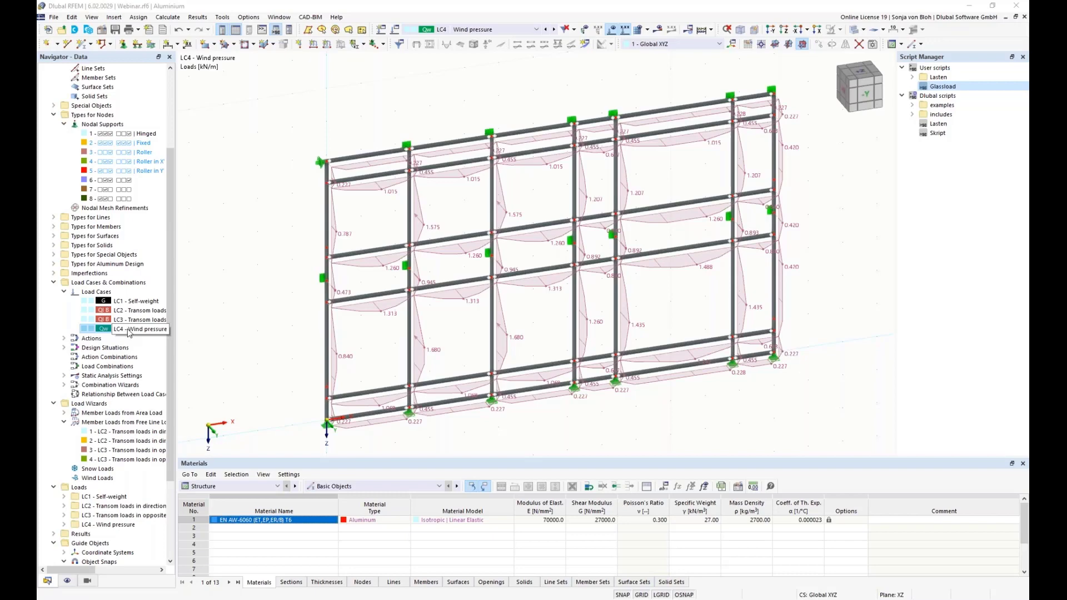
right_click(128, 331)
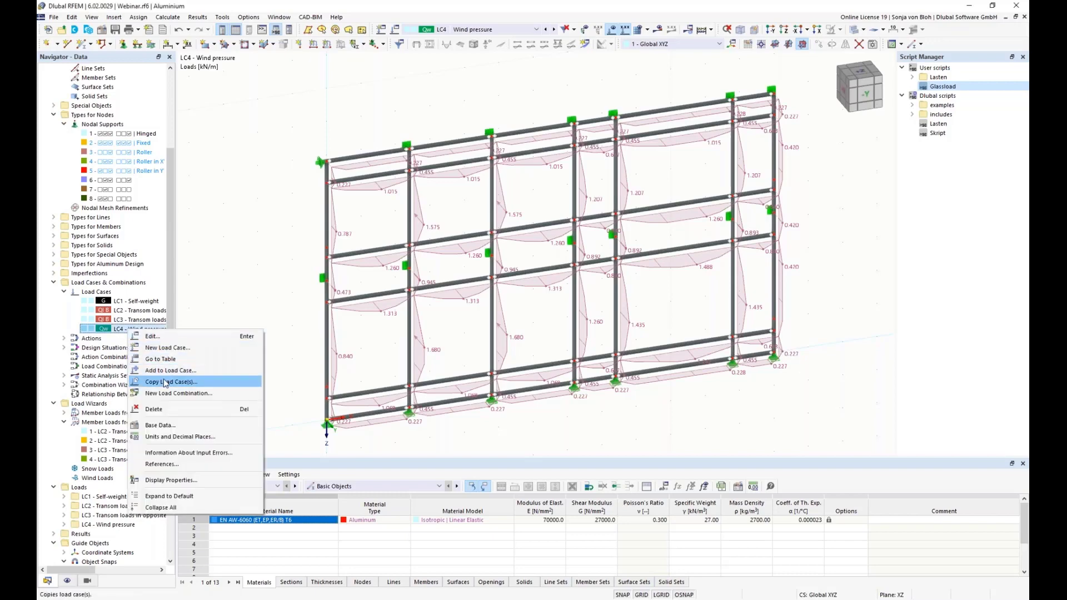
click(166, 382)
click(418, 125)
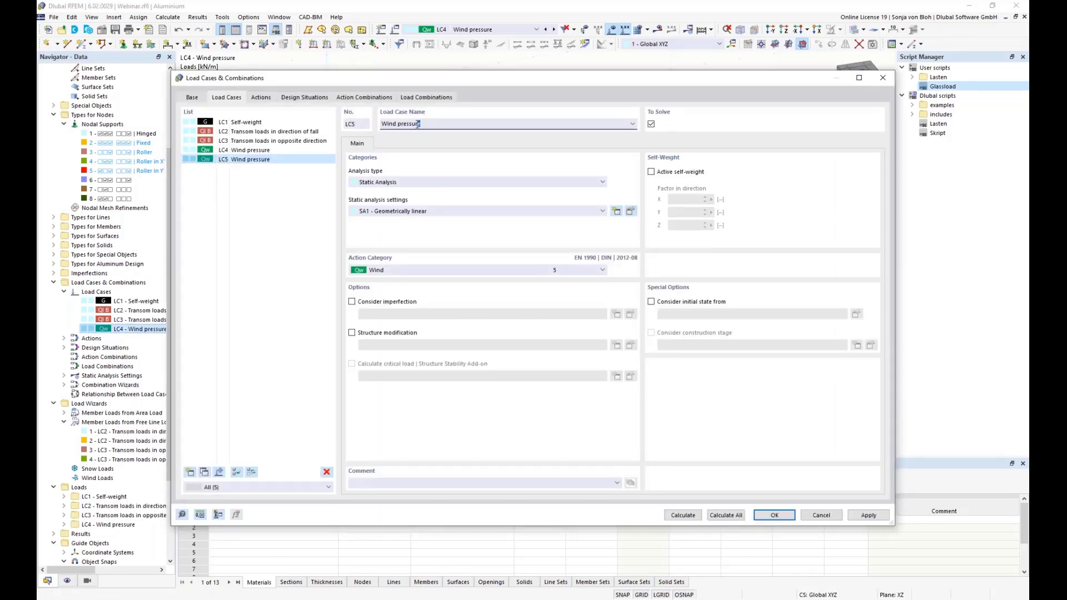
drag(418, 124, 400, 127)
text(suction)
click(767, 515)
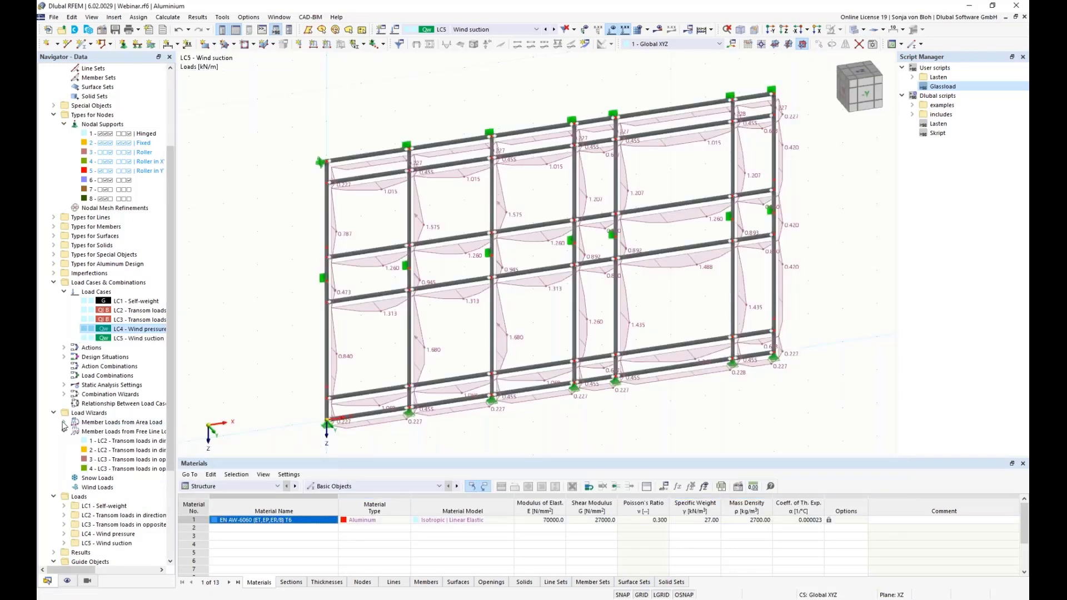
Set the area load magnitude of the LC5 - Wind suction load wizard to -0.75 kN/m².
click(64, 423)
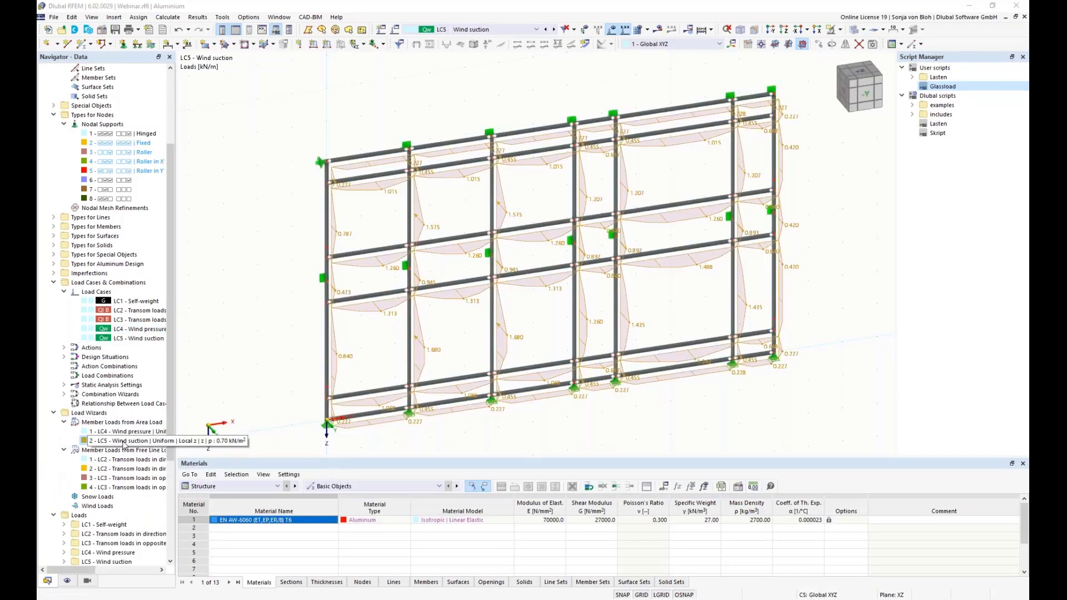
double_click(124, 441)
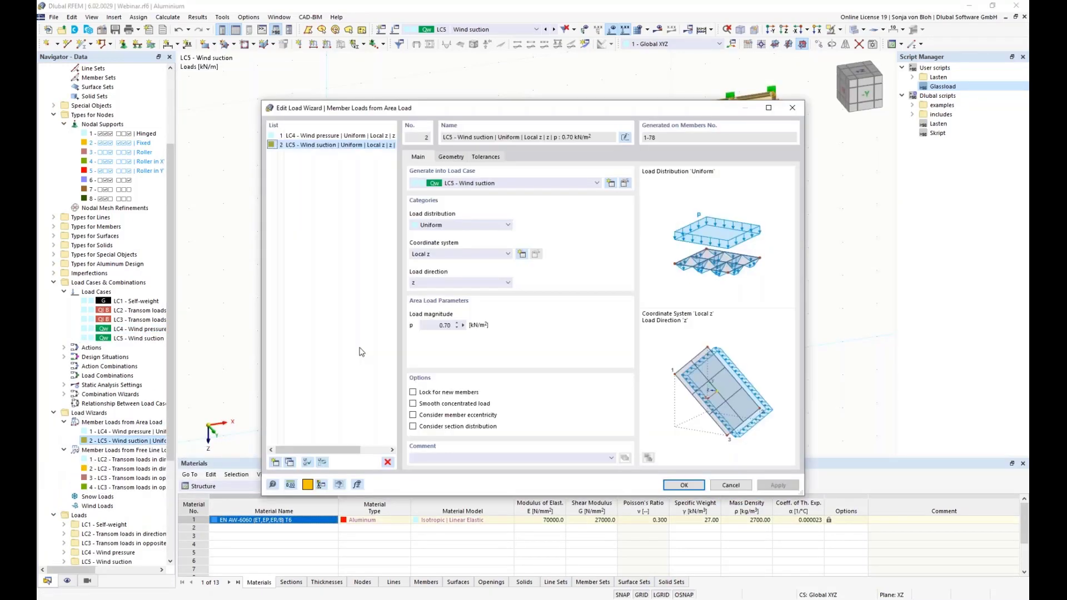
double_click(444, 325)
key(BackSpace)
text(-0,75)
click(693, 489)
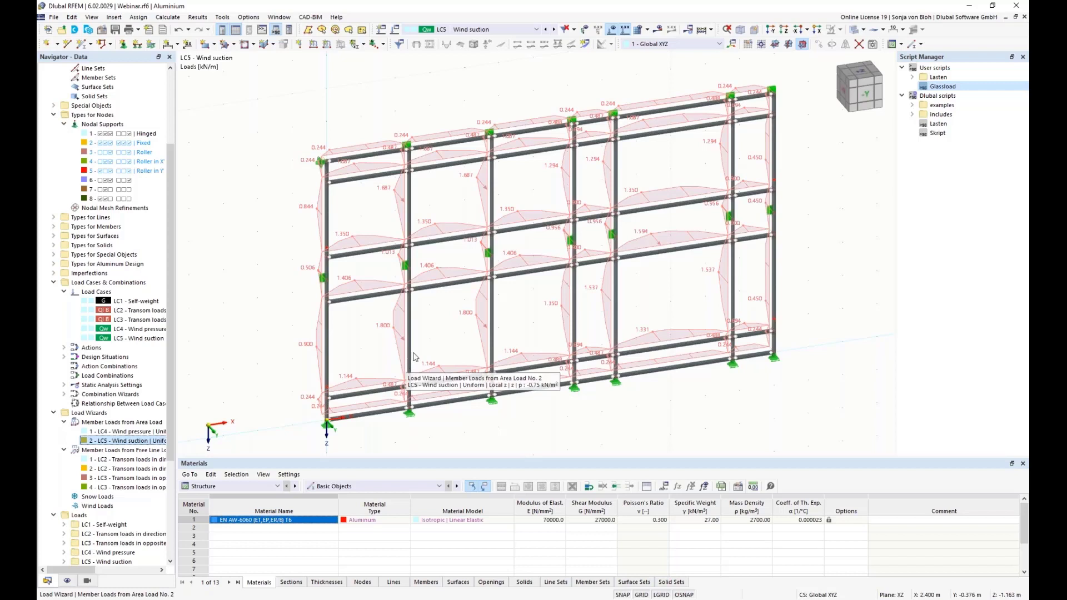
Set the action type of action A2 Imposed loads - category B to Alternatively and check the Wind action's type.
scroll(146, 303, up, 3)
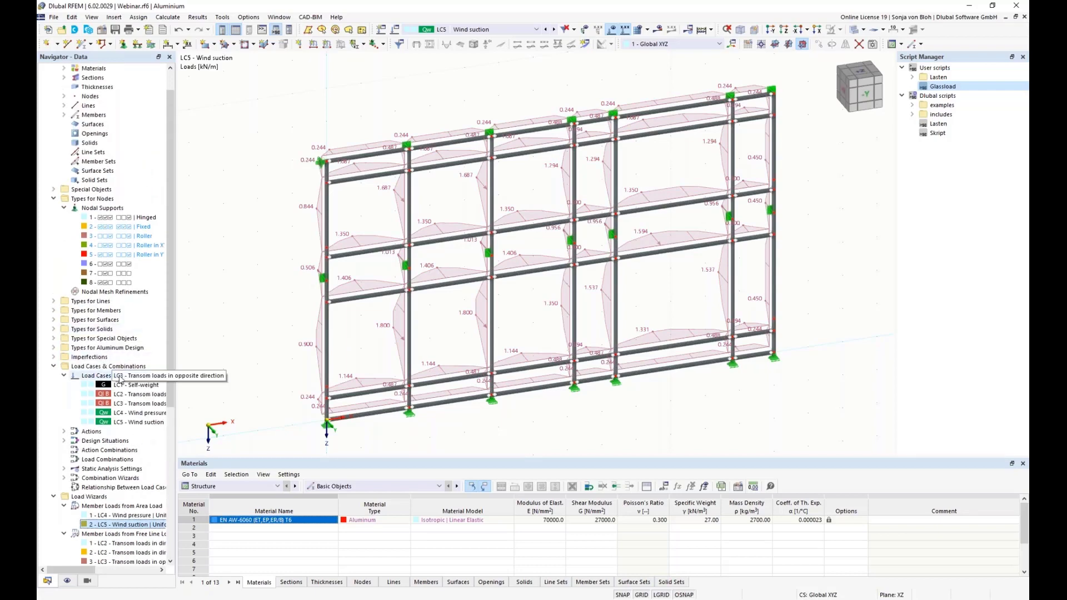
scroll(111, 356, down, 5)
right_click(92, 293)
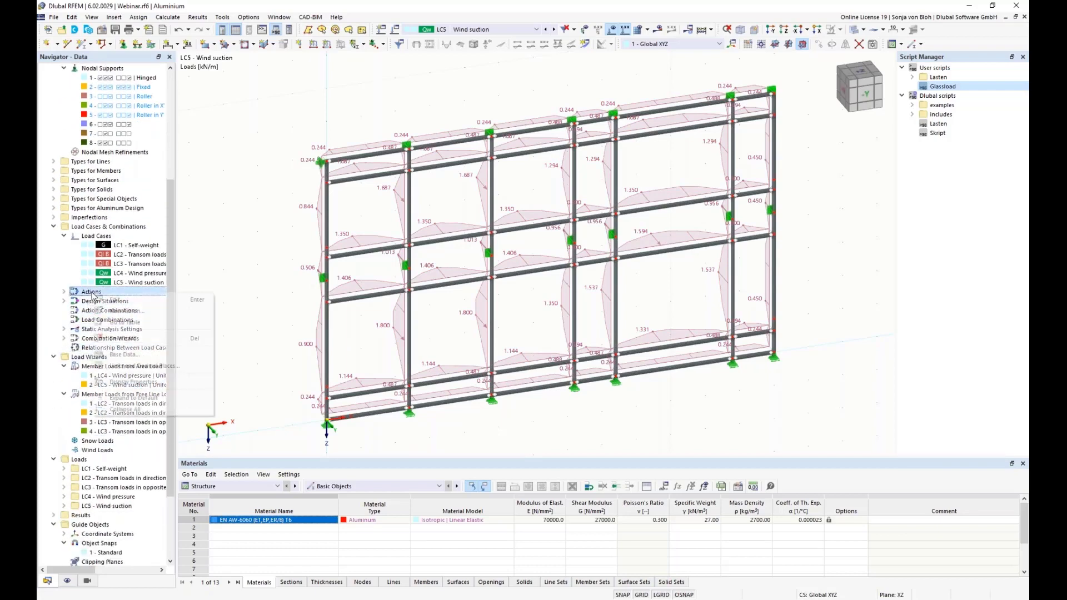
click(134, 303)
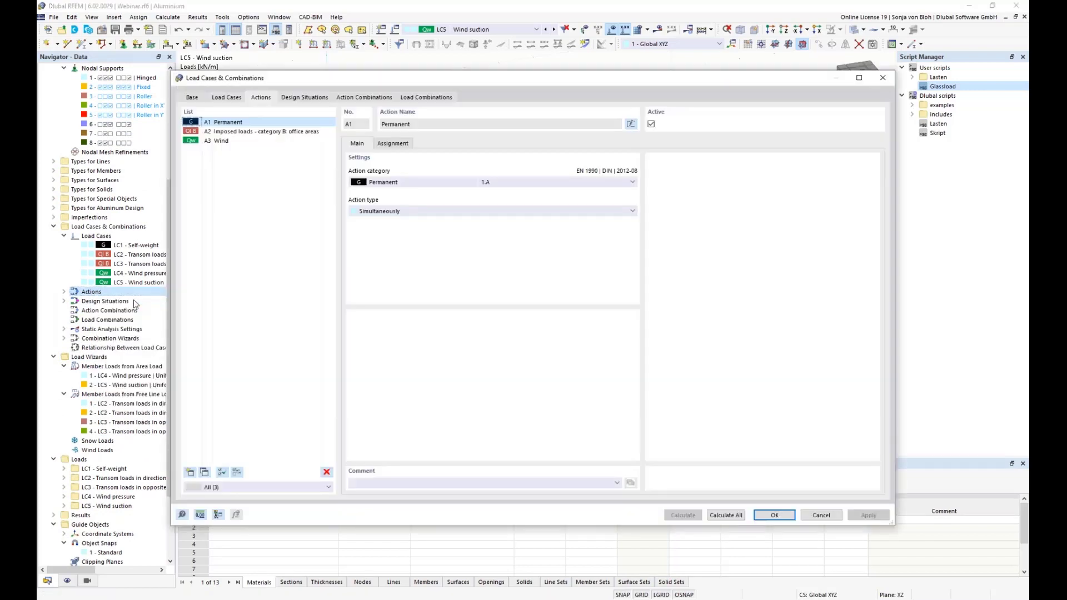
click(245, 133)
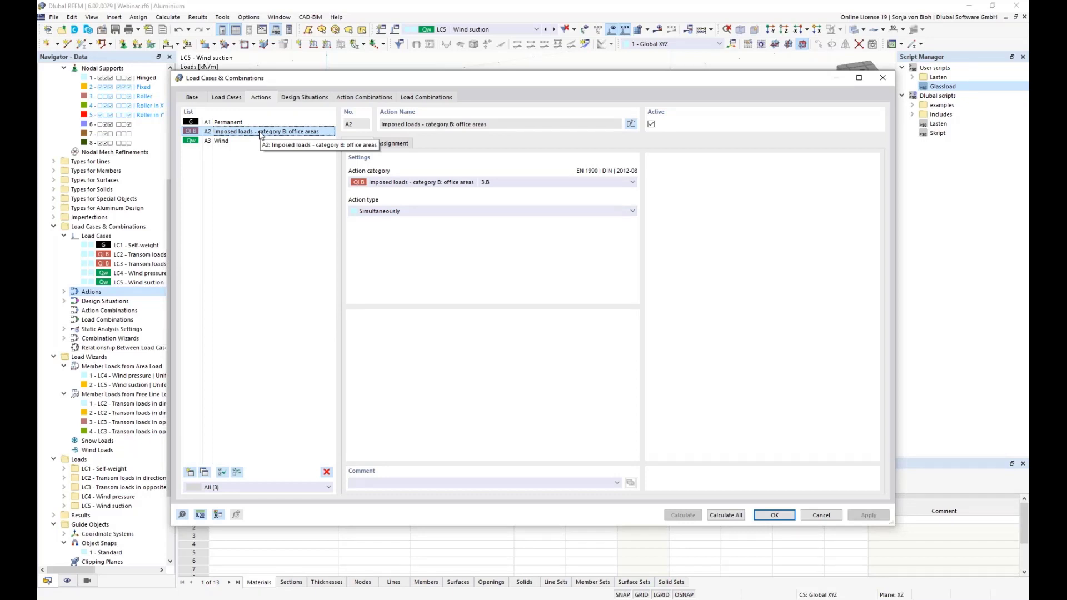
click(465, 214)
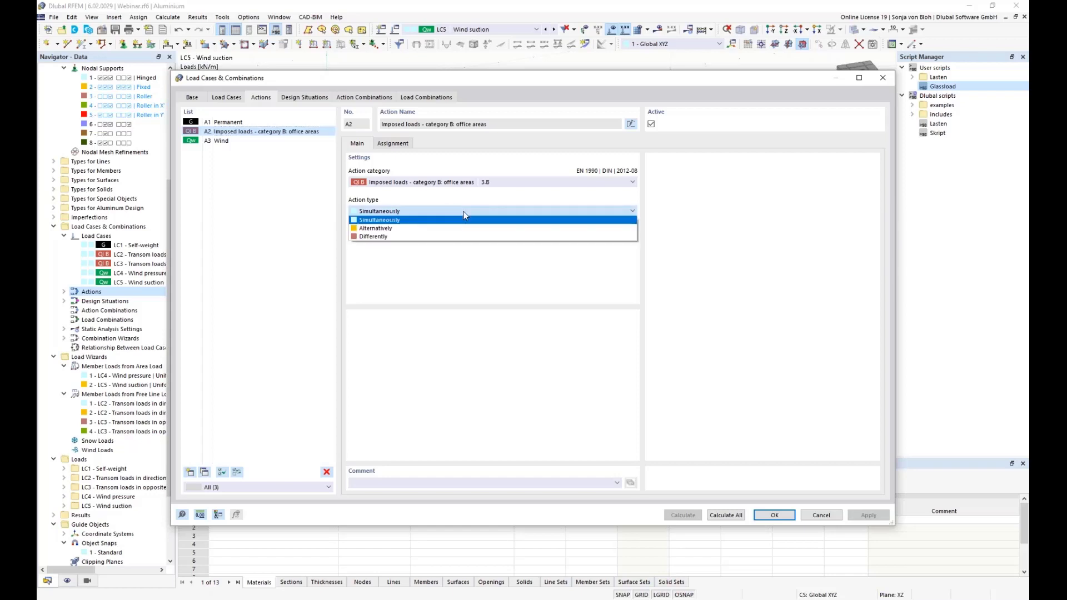
click(424, 228)
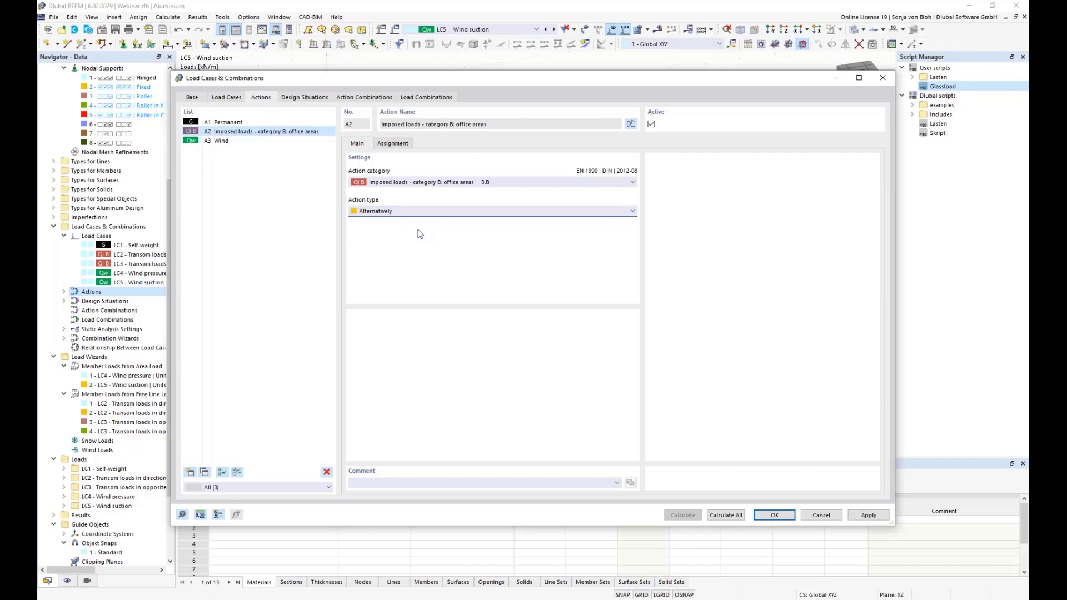
click(220, 141)
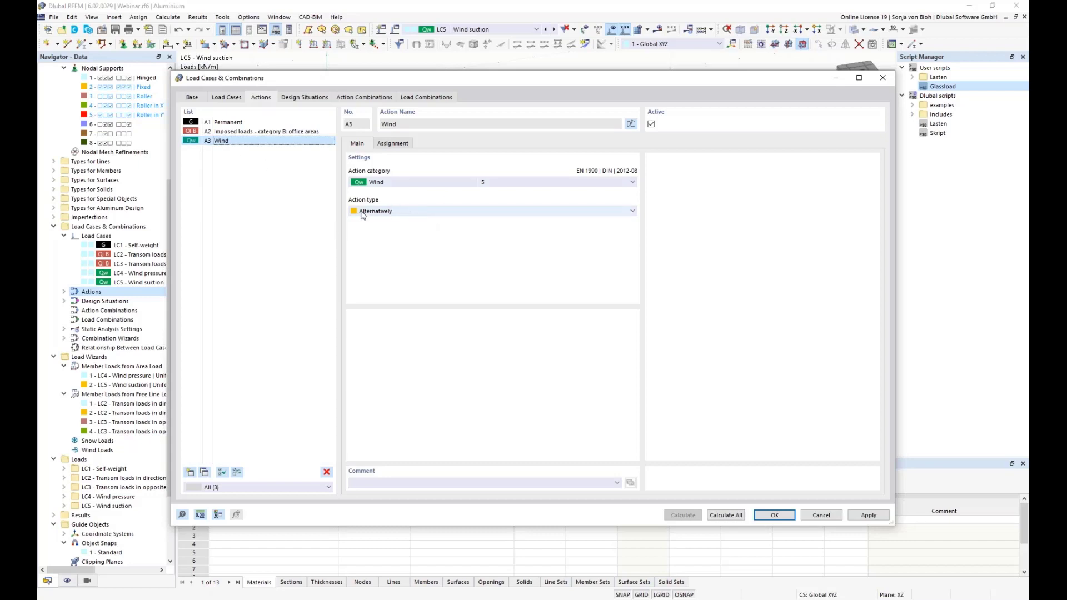
Deactivate the SLS - Frequent and SLS - Quasi-permanent design situations DS3 and DS4.
click(312, 99)
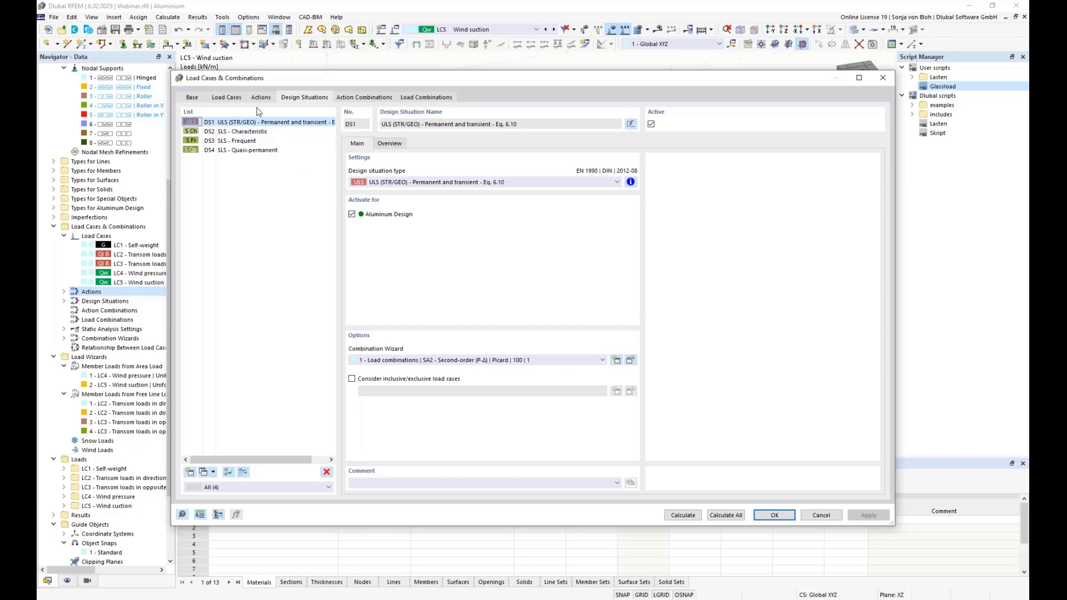
click(240, 133)
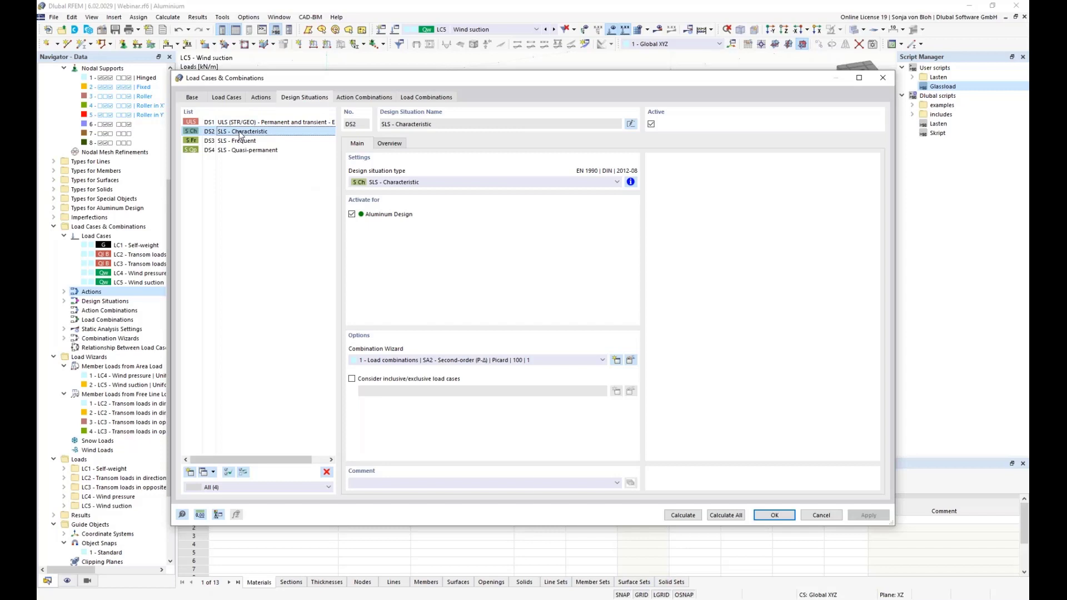
click(240, 141)
click(232, 150)
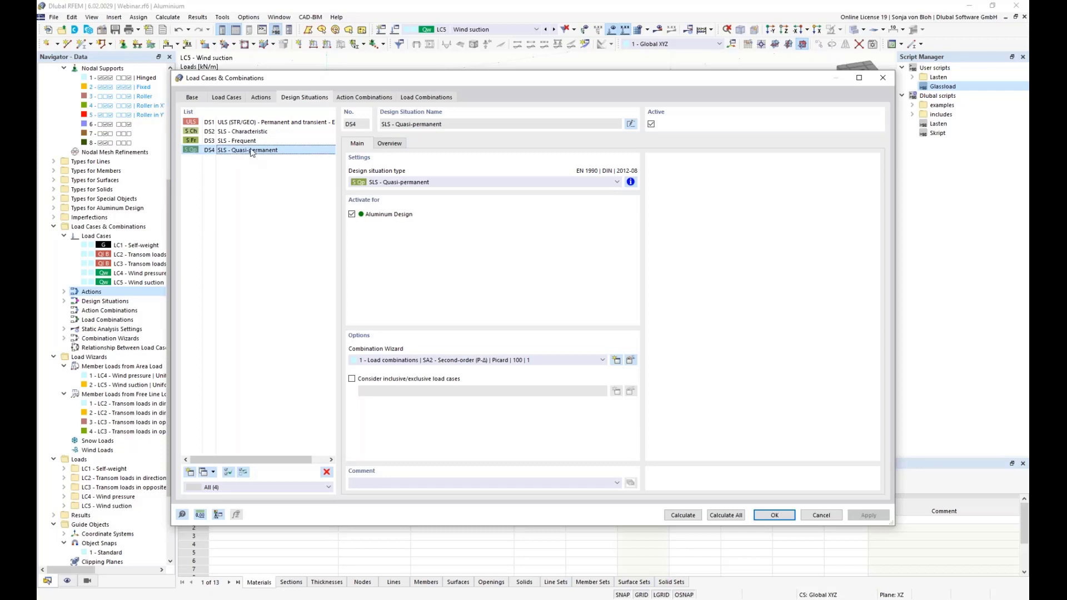
ctrl+click(234, 142)
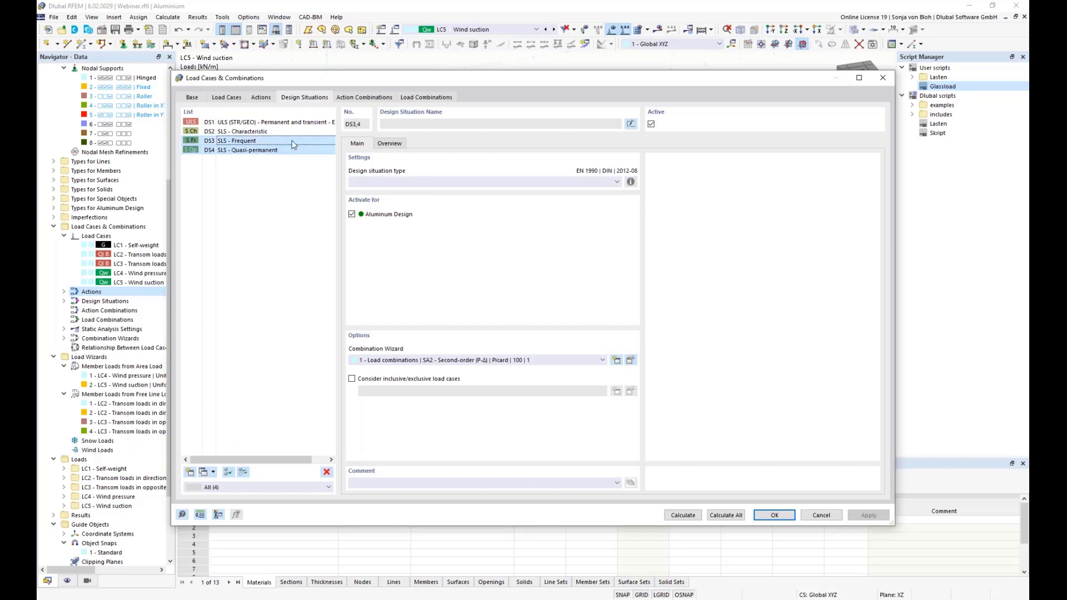
click(652, 124)
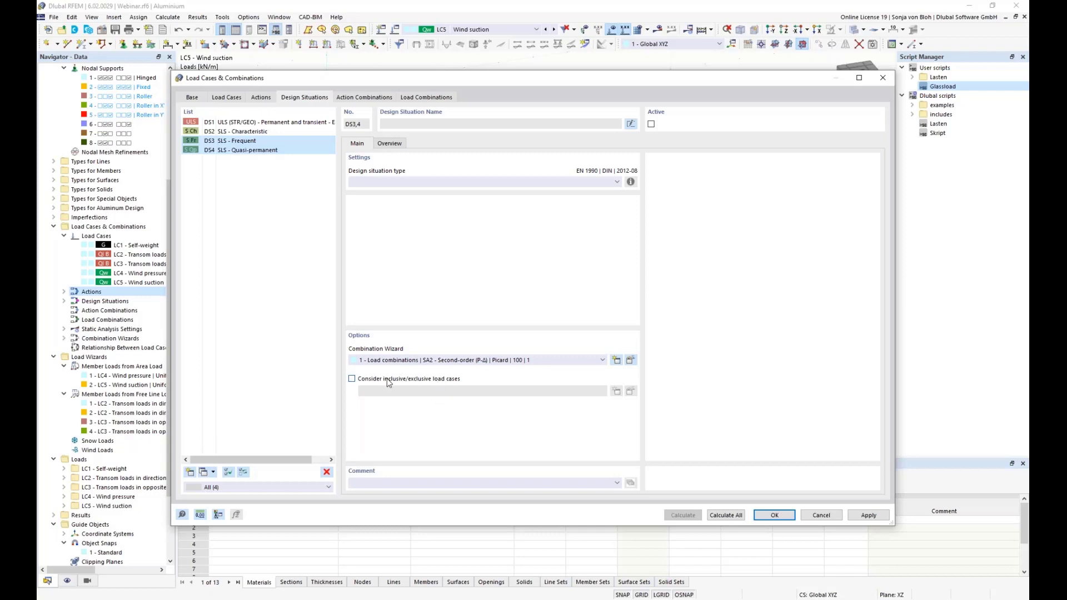
Consider inclusive/exclusive load cases for design situations DS1 and DS2 and start a new relationship between load cases.
click(258, 123)
ctrl+click(251, 133)
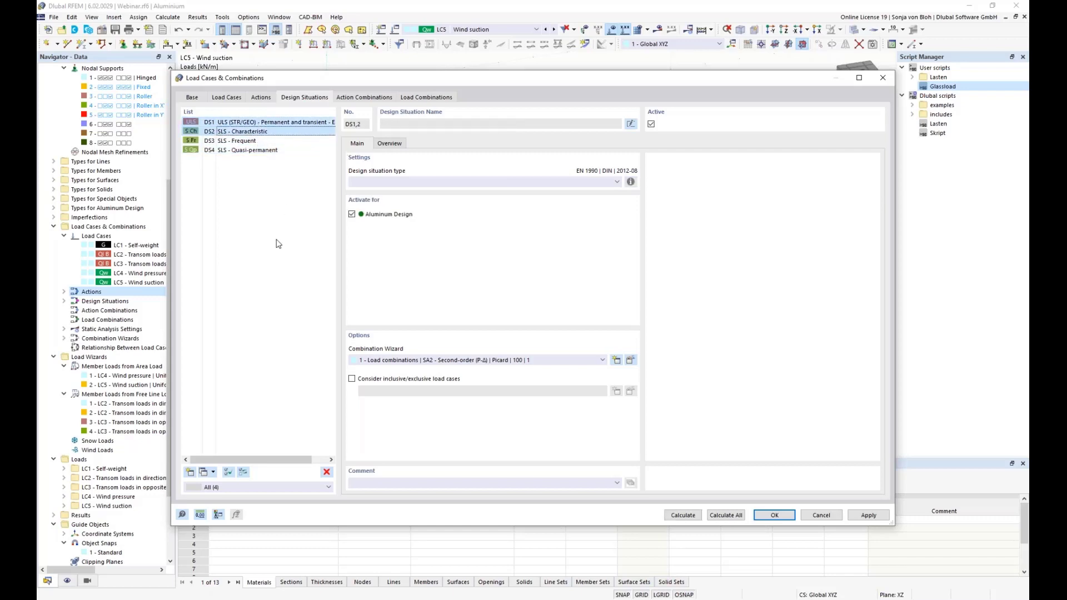
click(352, 378)
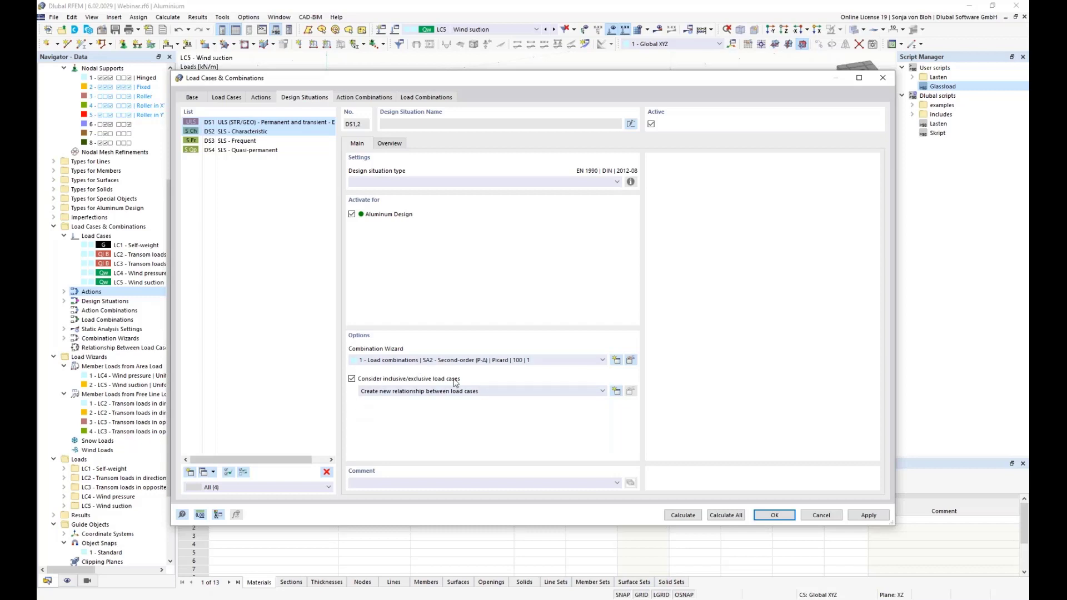
click(616, 392)
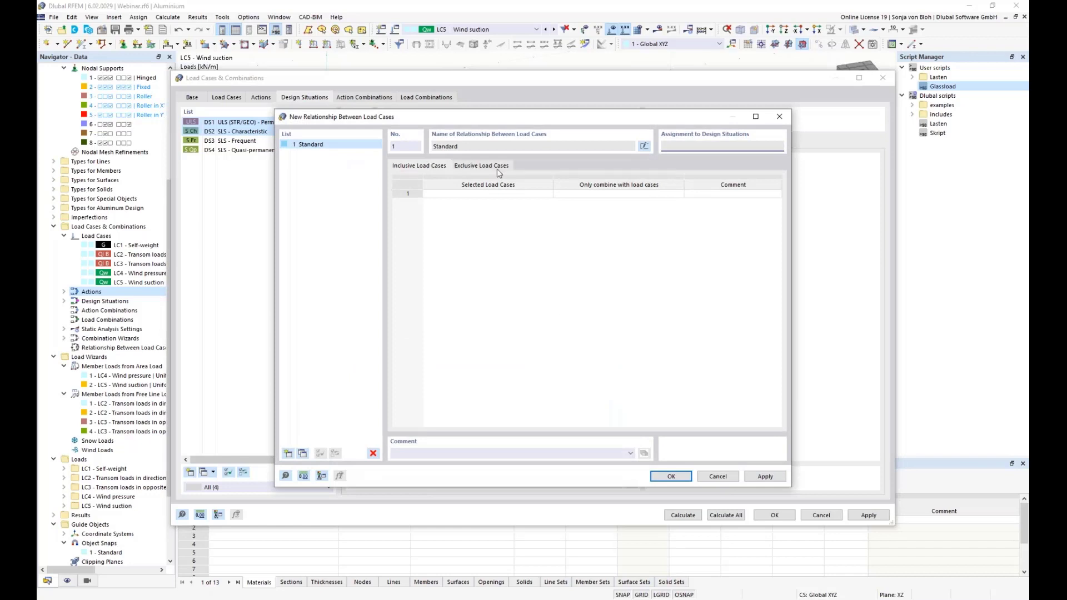
Define an exclusive load case relationship so that LC4 Wind pressure is not combined with LC2.
click(497, 167)
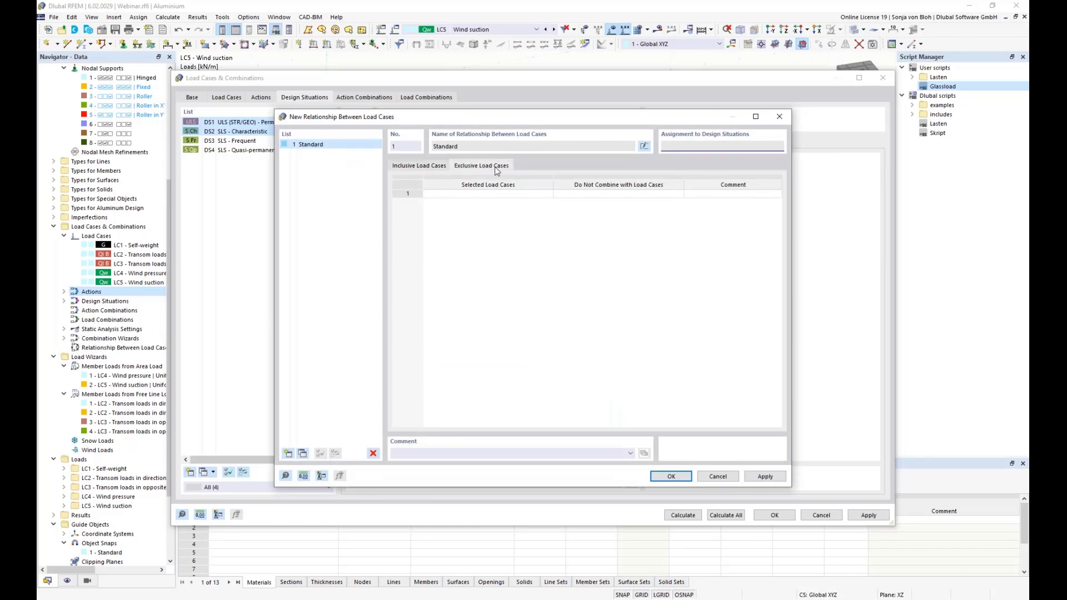
click(510, 194)
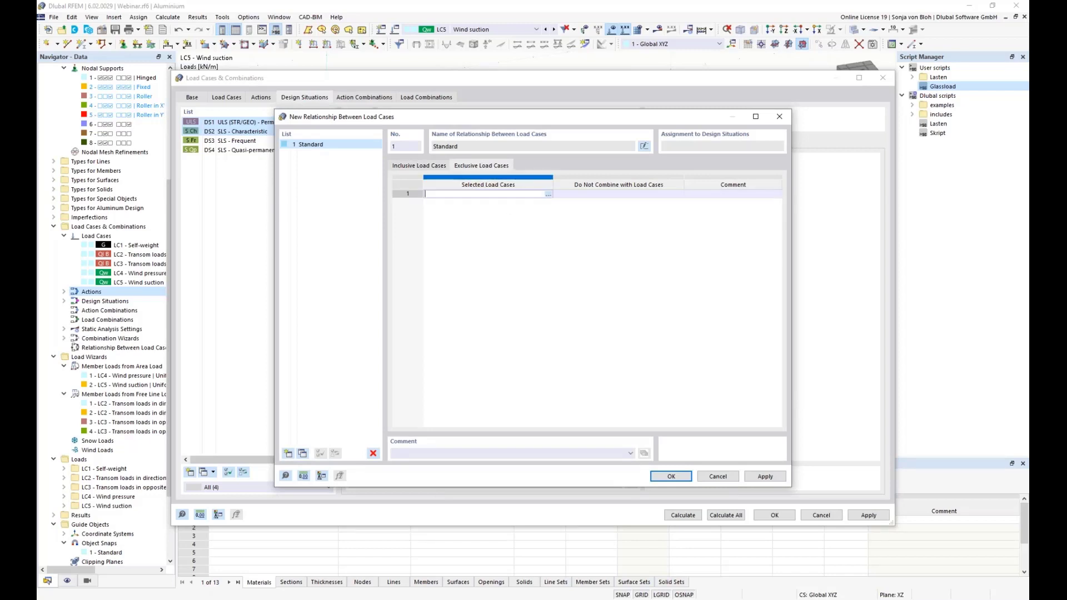
click(549, 195)
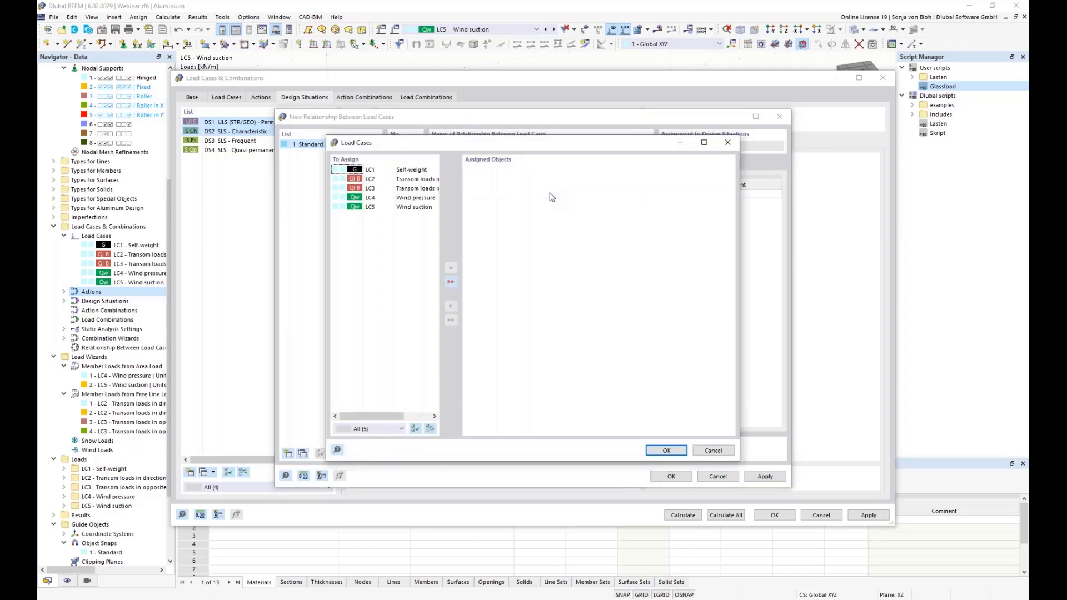
double_click(410, 199)
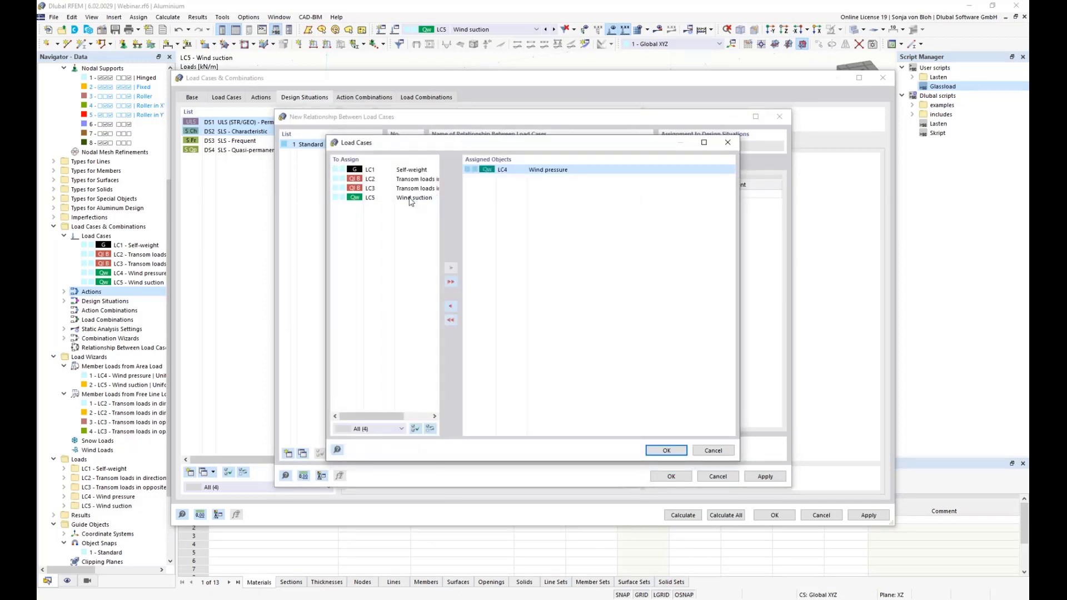
click(664, 449)
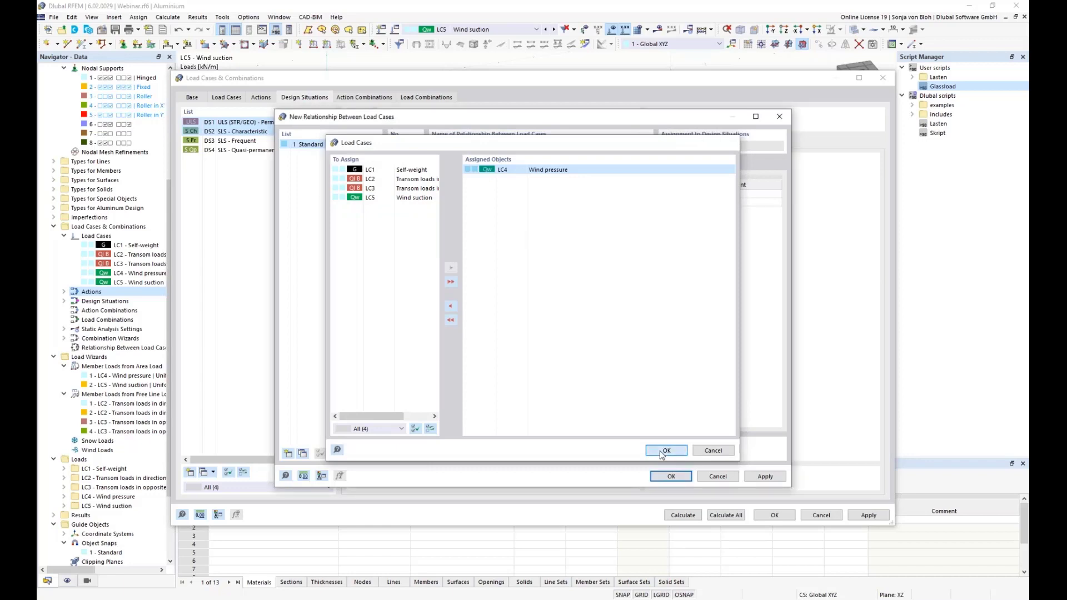
click(614, 194)
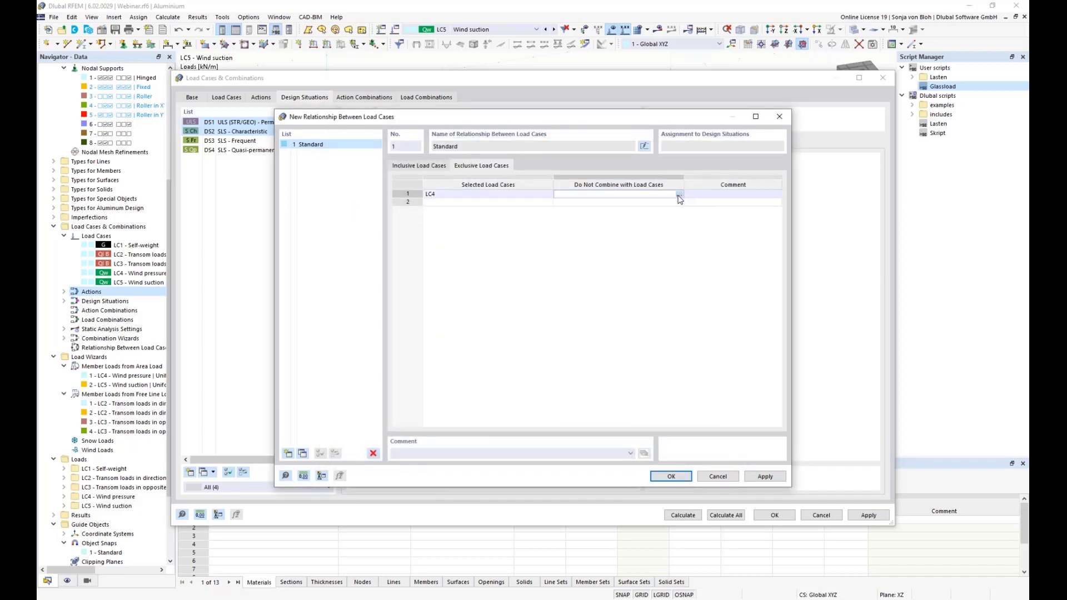
click(682, 193)
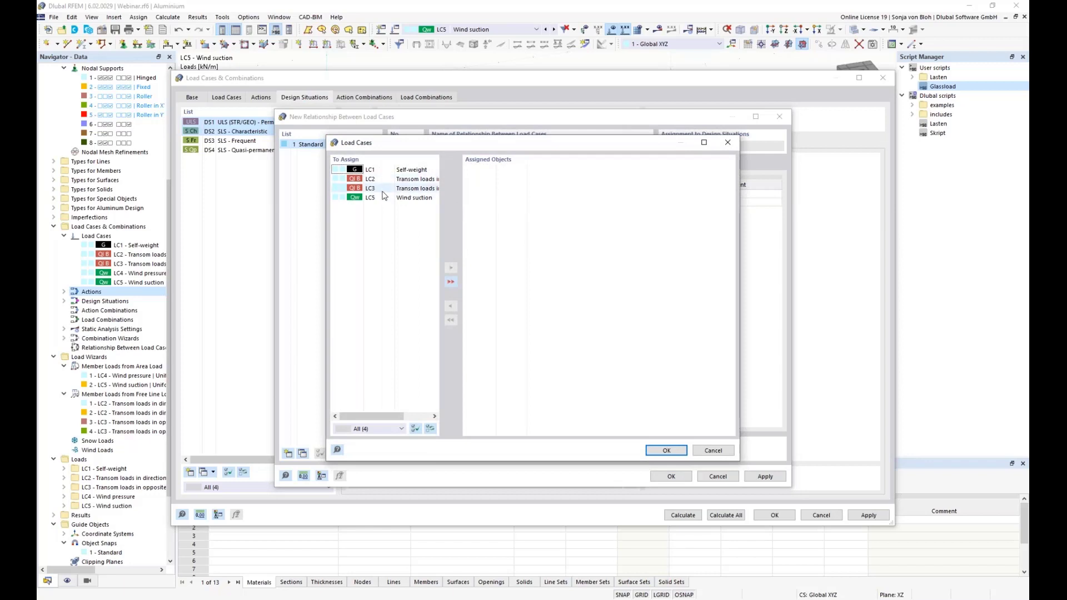
double_click(404, 180)
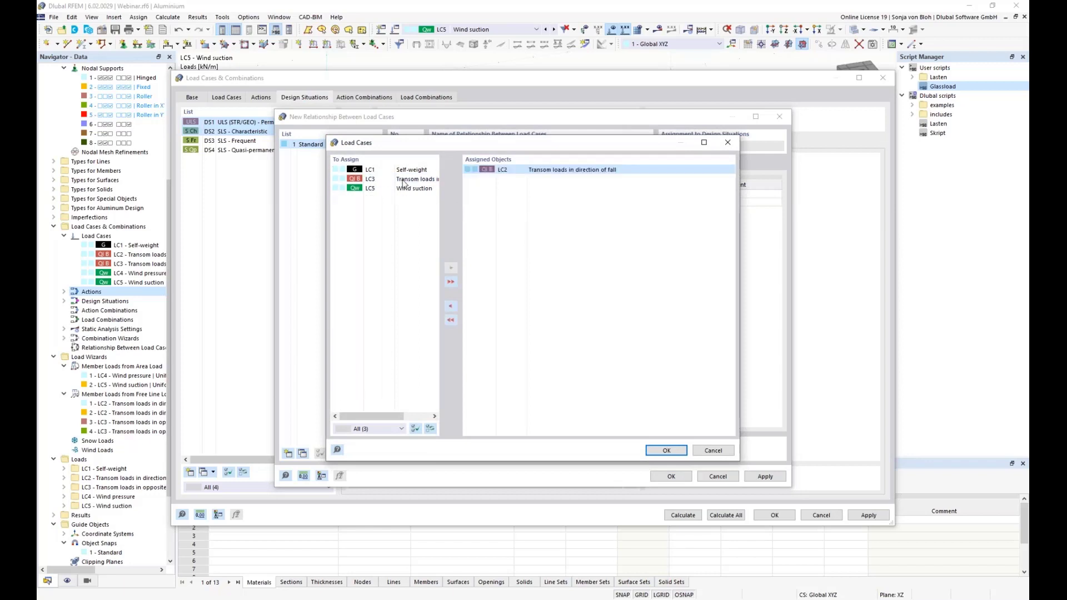
click(675, 451)
Exclude LC5 Wind suction from being combined with LC3 and accept the new relationship between load cases.
click(479, 203)
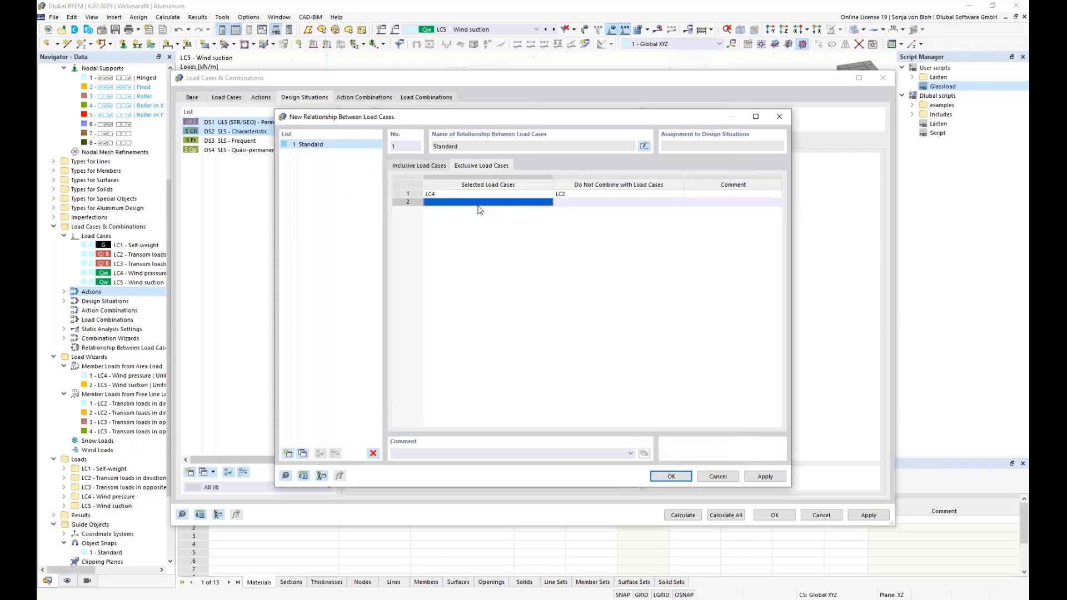
click(548, 202)
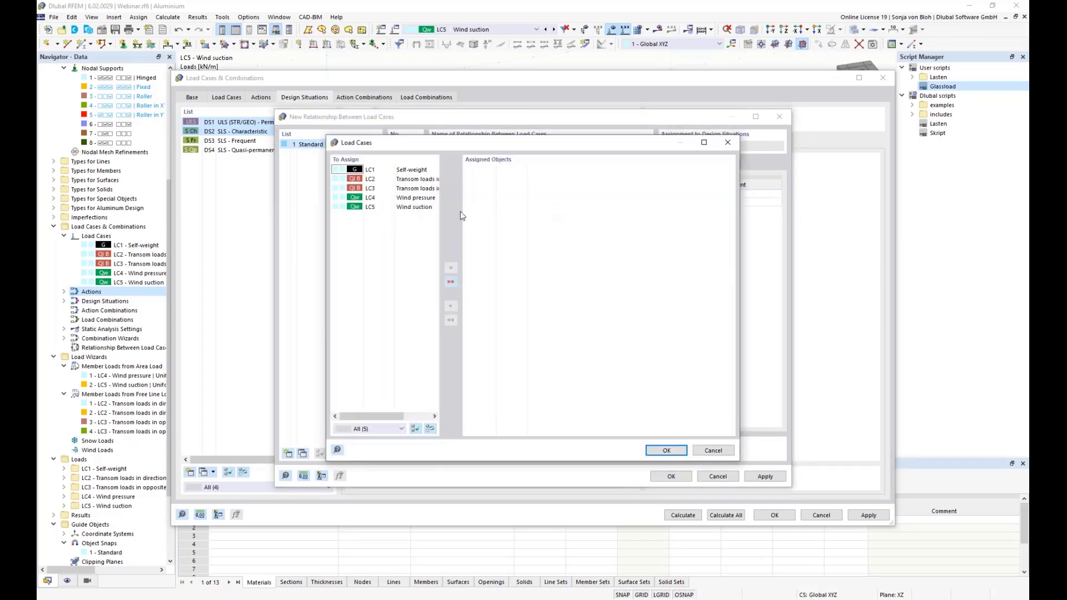
double_click(414, 206)
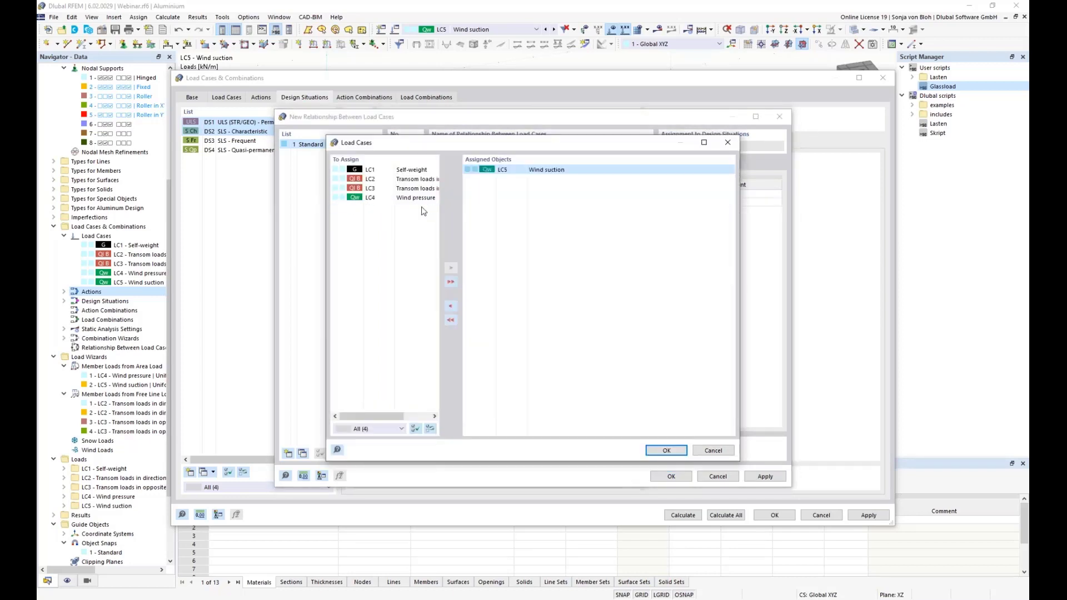
click(665, 450)
click(578, 202)
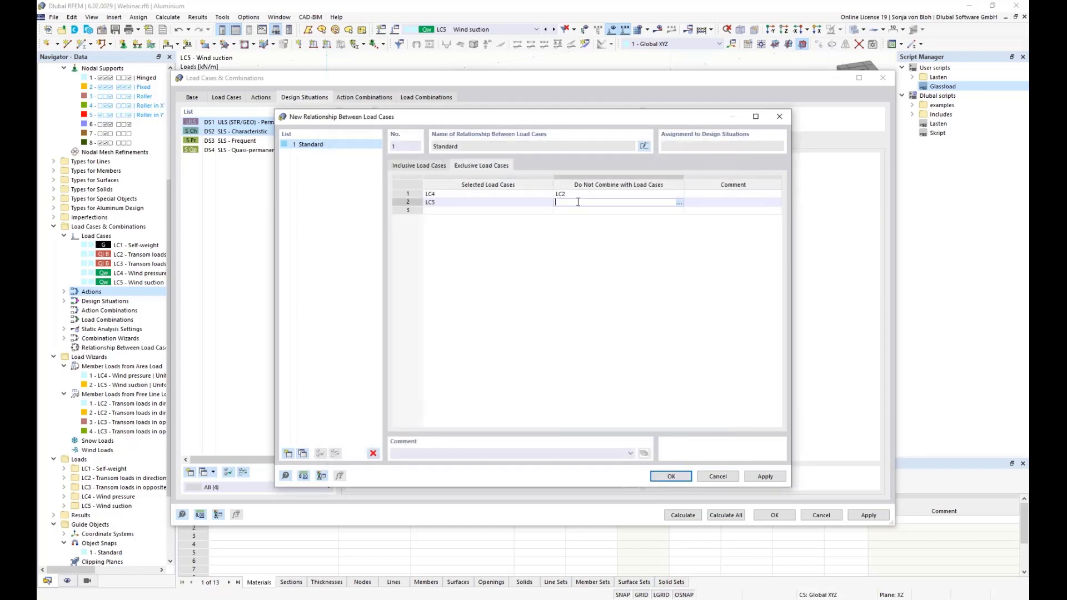
click(679, 203)
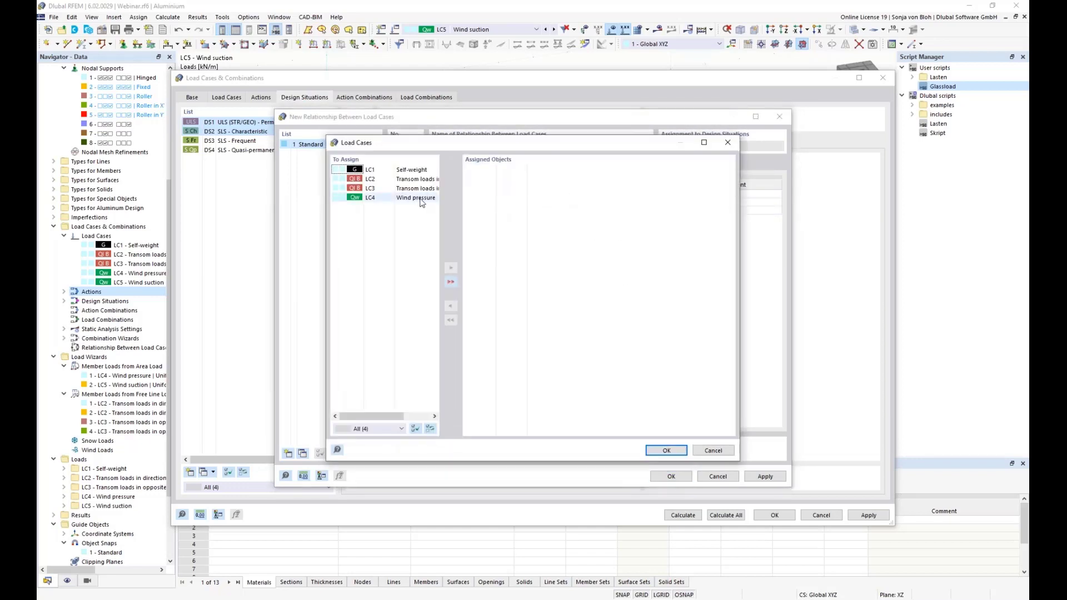
double_click(413, 189)
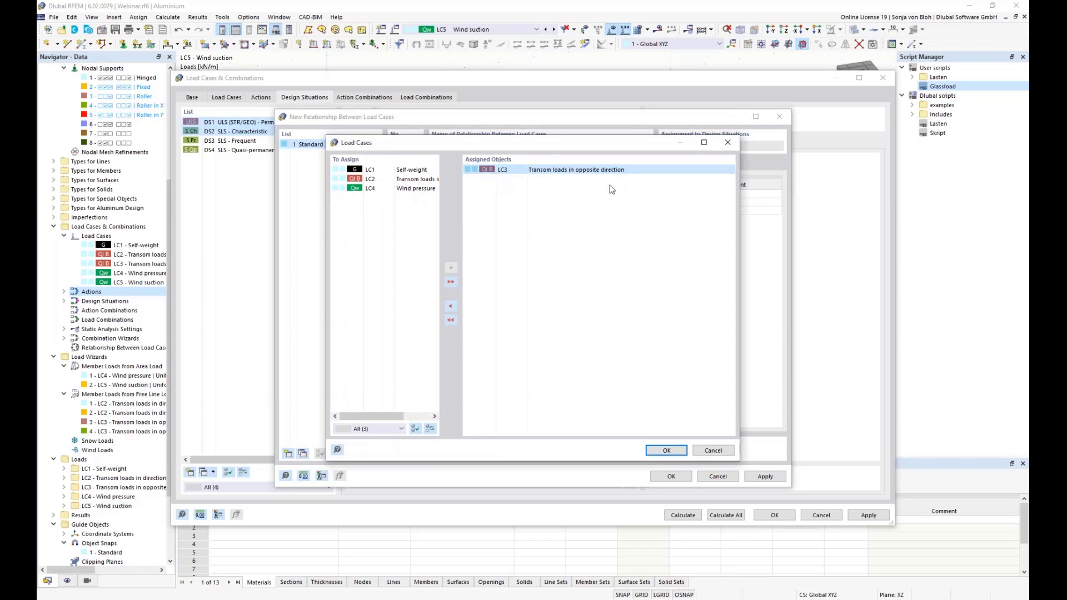
click(670, 450)
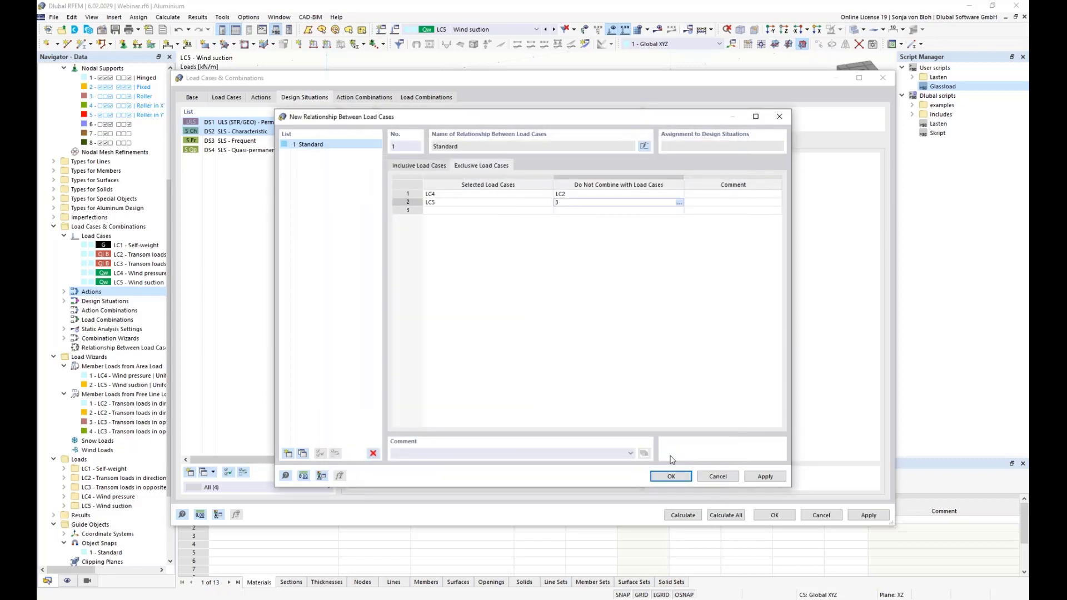
click(669, 476)
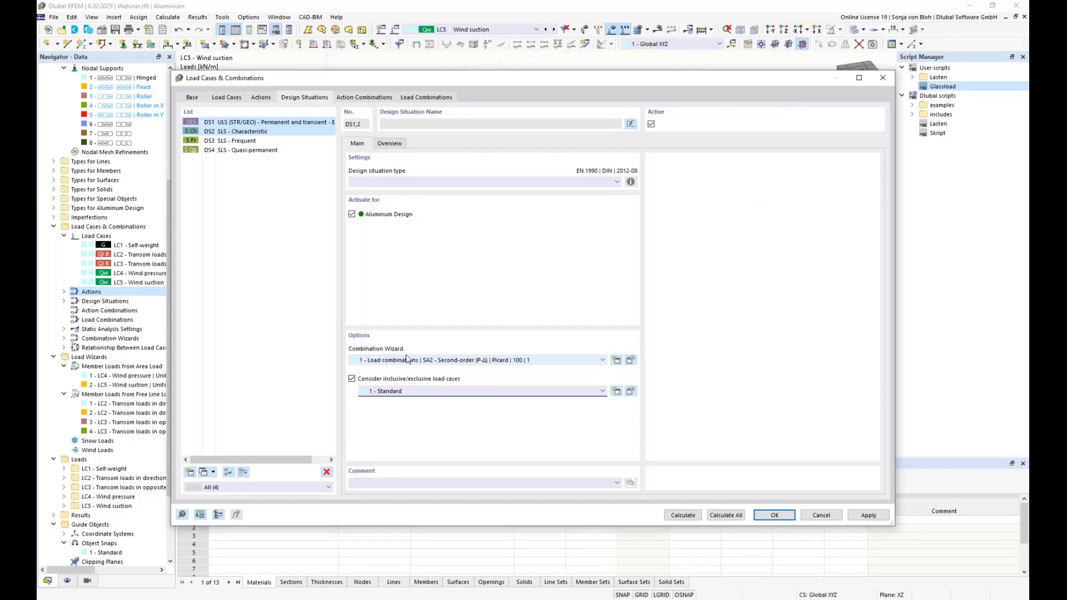
Keep combination wizard 1 with SA2 - Second-order (P-Δ) analysis for DS1 and DS2, generate the load combinations and accept the settings.
click(449, 361)
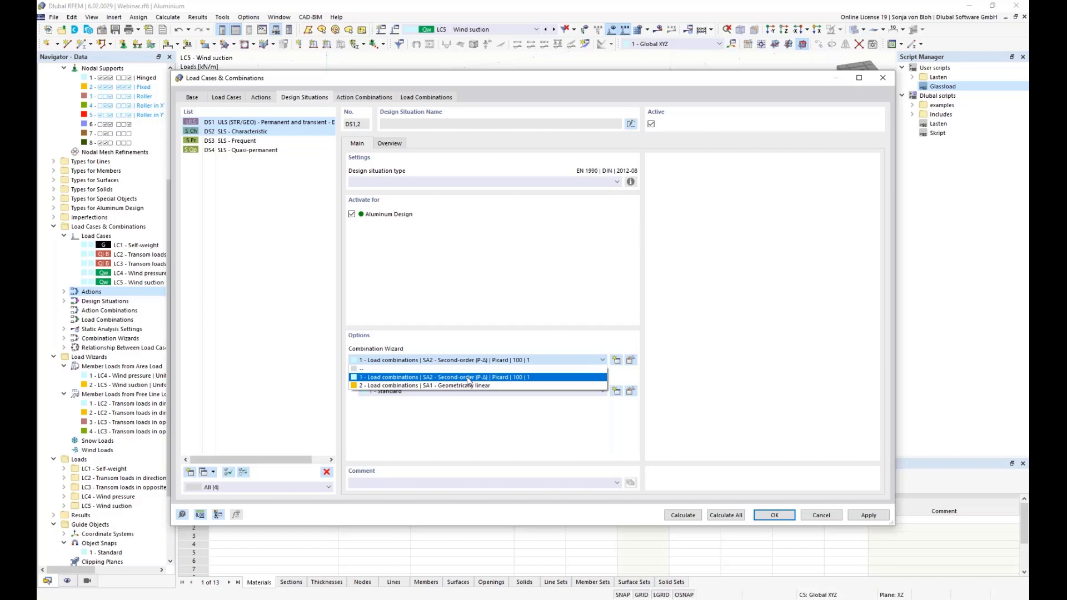
click(467, 377)
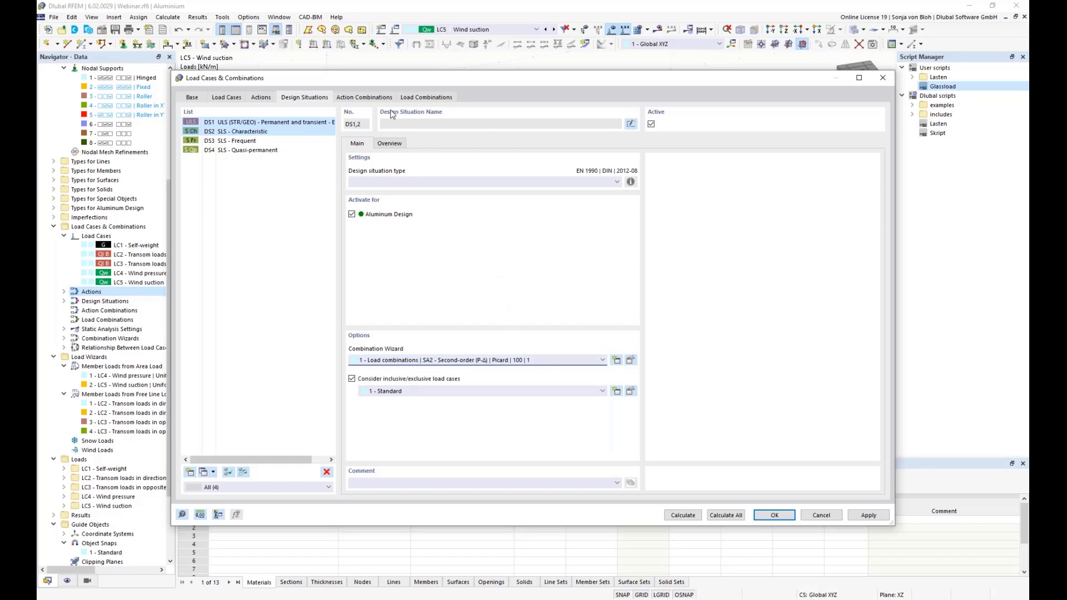
click(435, 97)
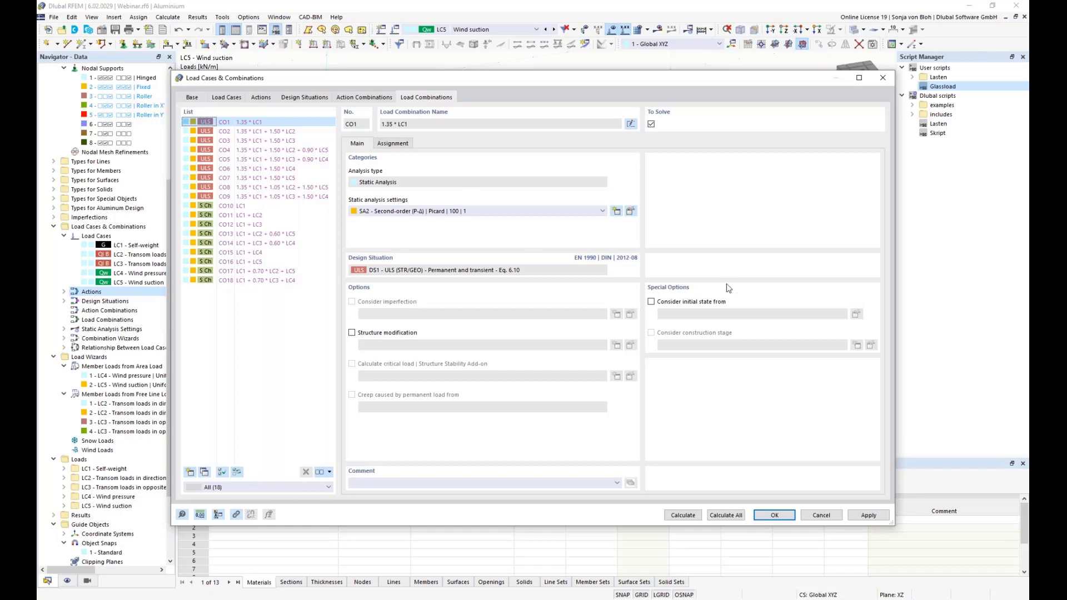
click(774, 516)
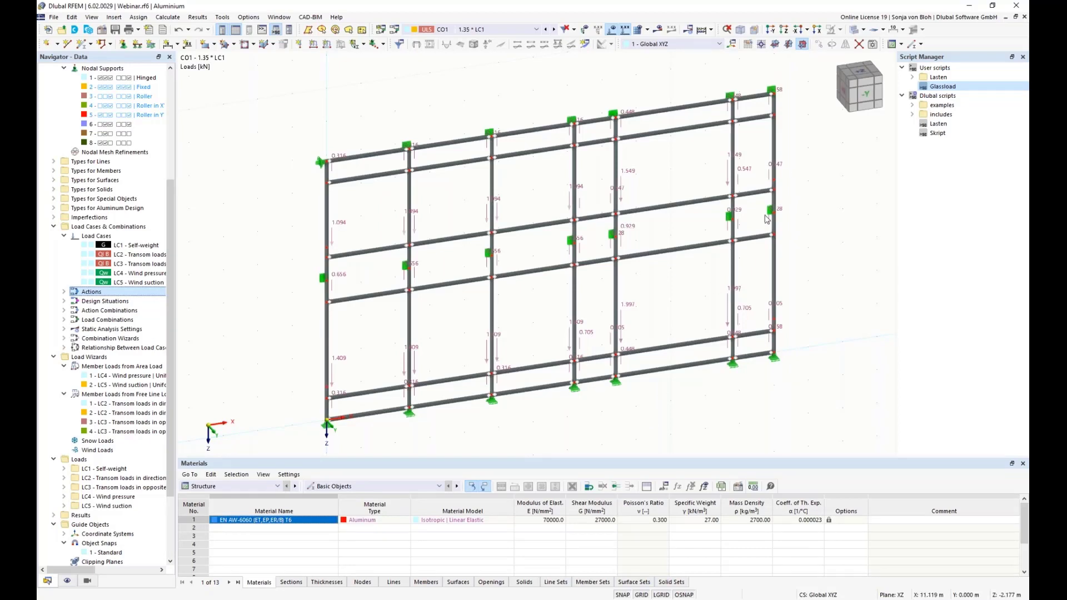
Show the facade in elevation and start a new object selection that includes members.
click(772, 30)
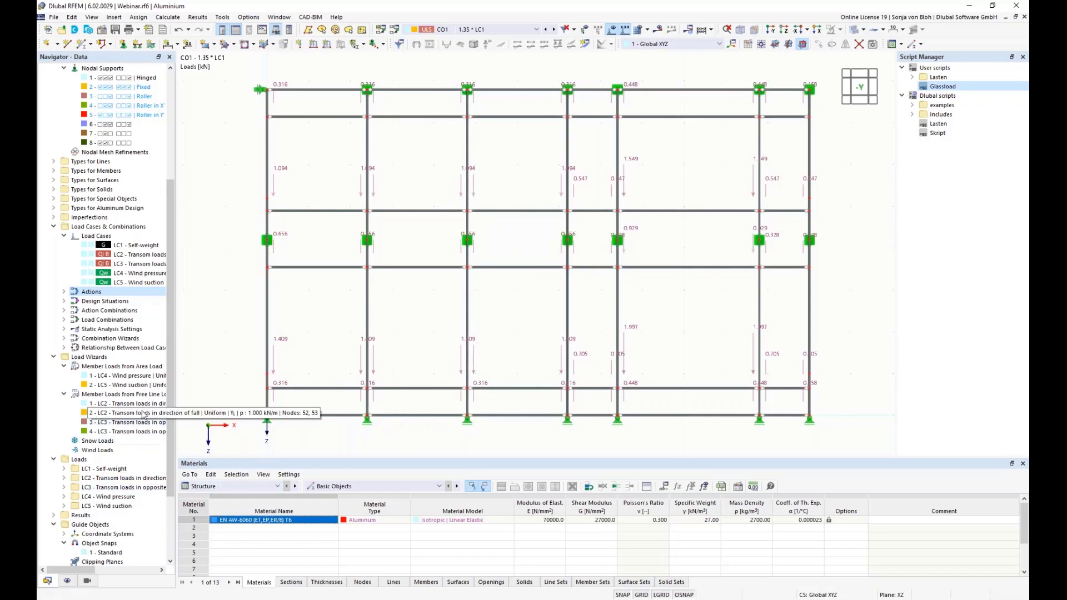
scroll(142, 416, down, 3)
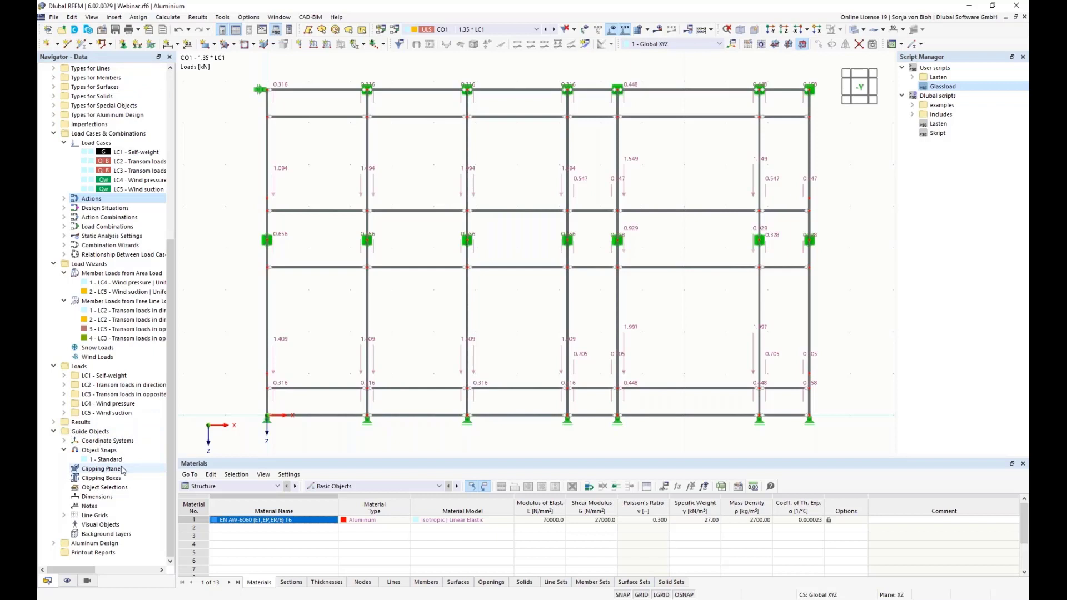
right_click(107, 485)
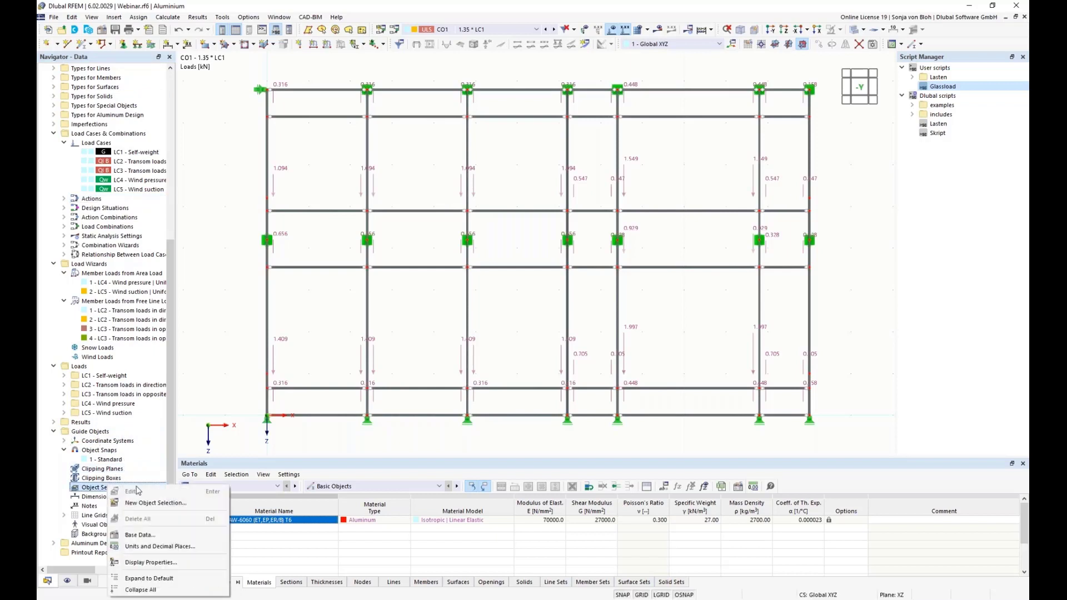
click(152, 502)
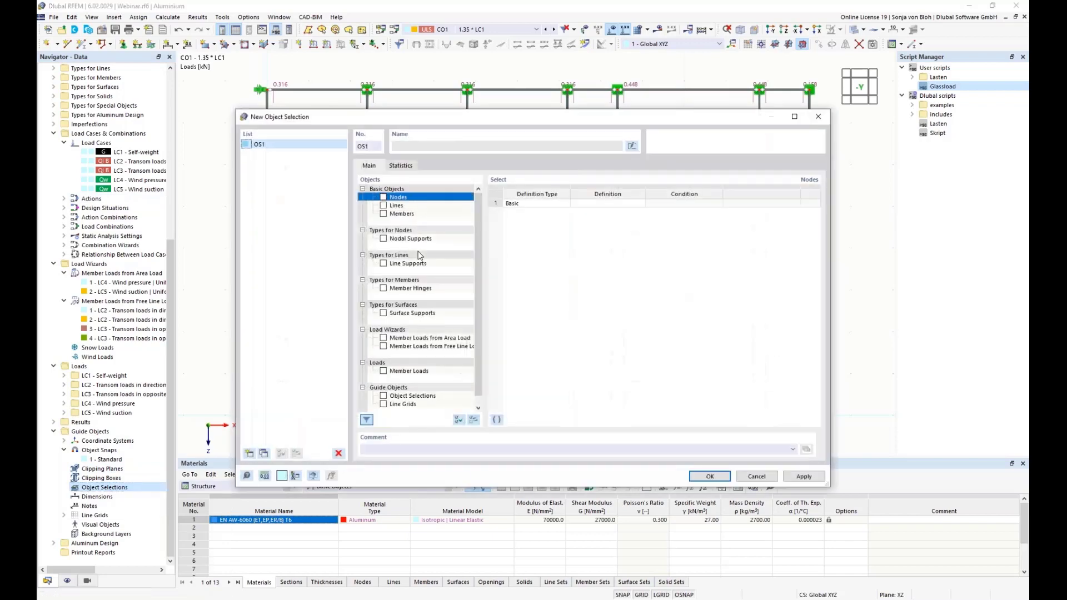
click(386, 215)
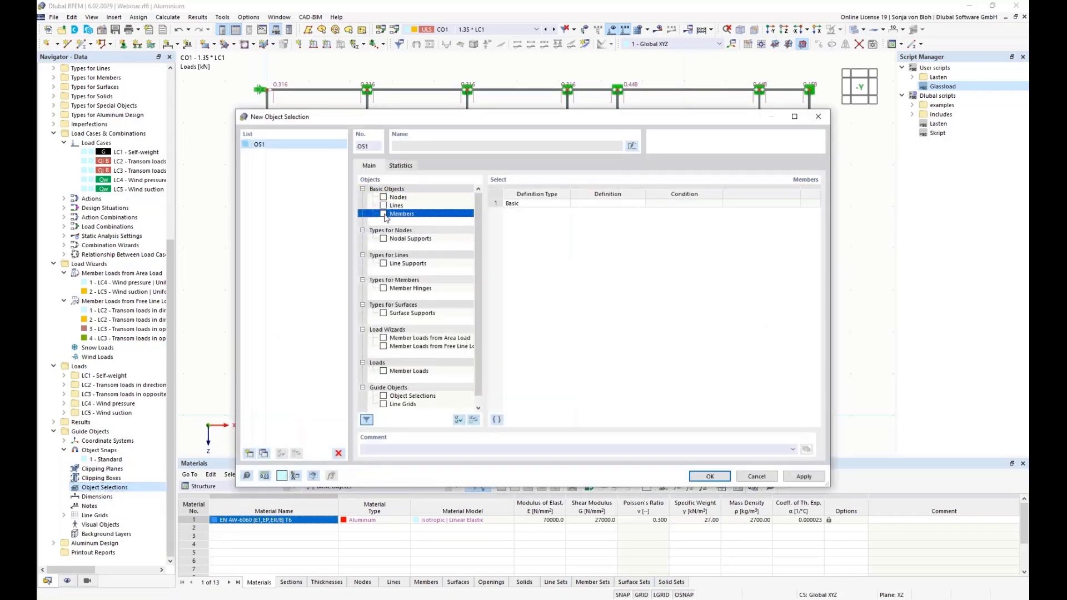
click(384, 215)
Define the object selection's condition as members parallel to member 14, picked from the outer mullion in the model.
click(626, 204)
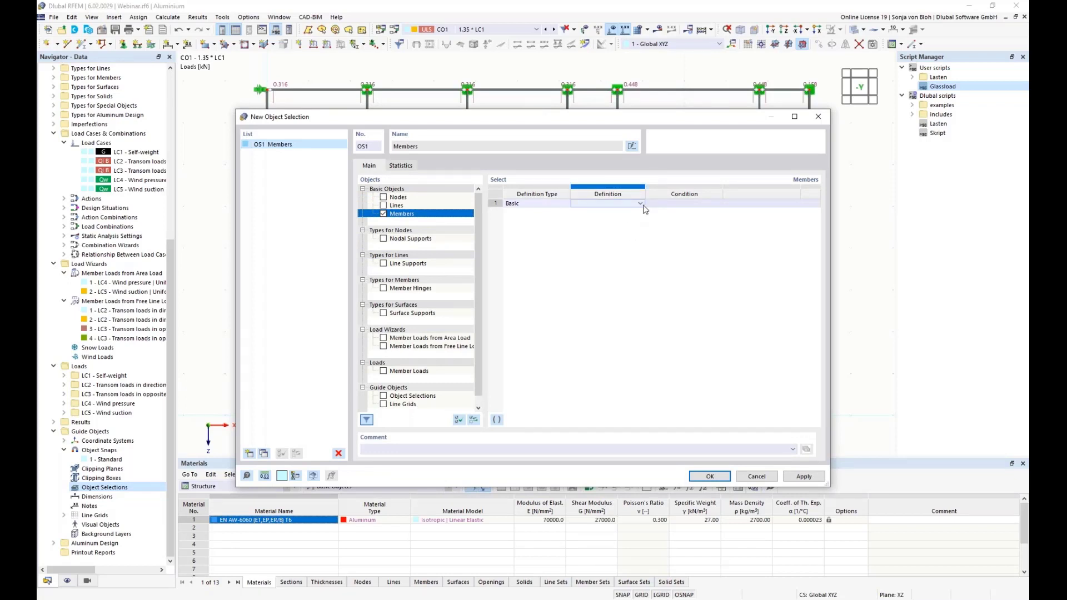
click(641, 204)
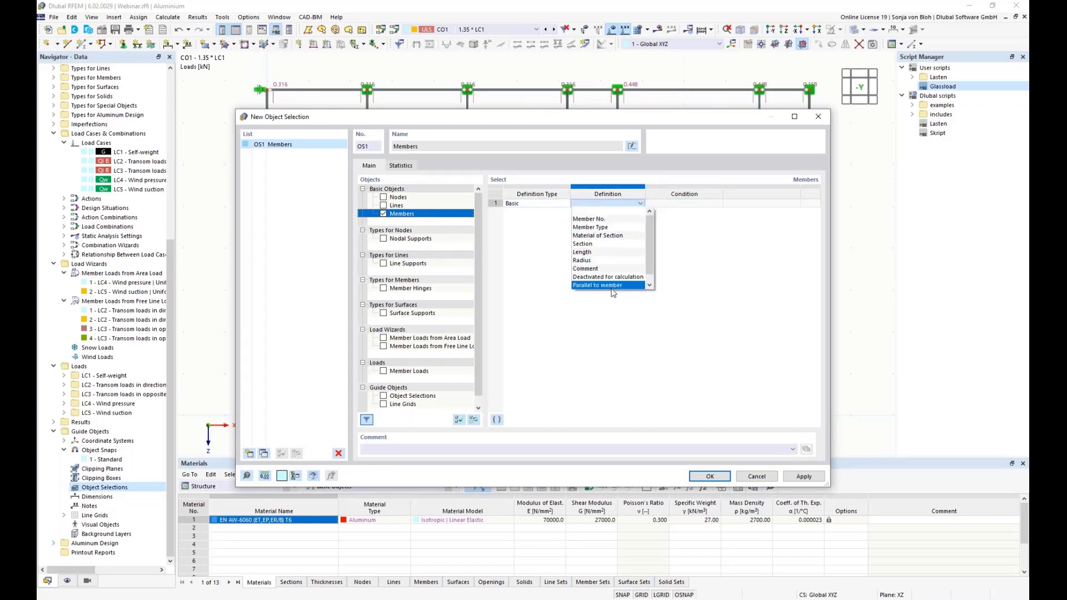
click(613, 285)
click(753, 204)
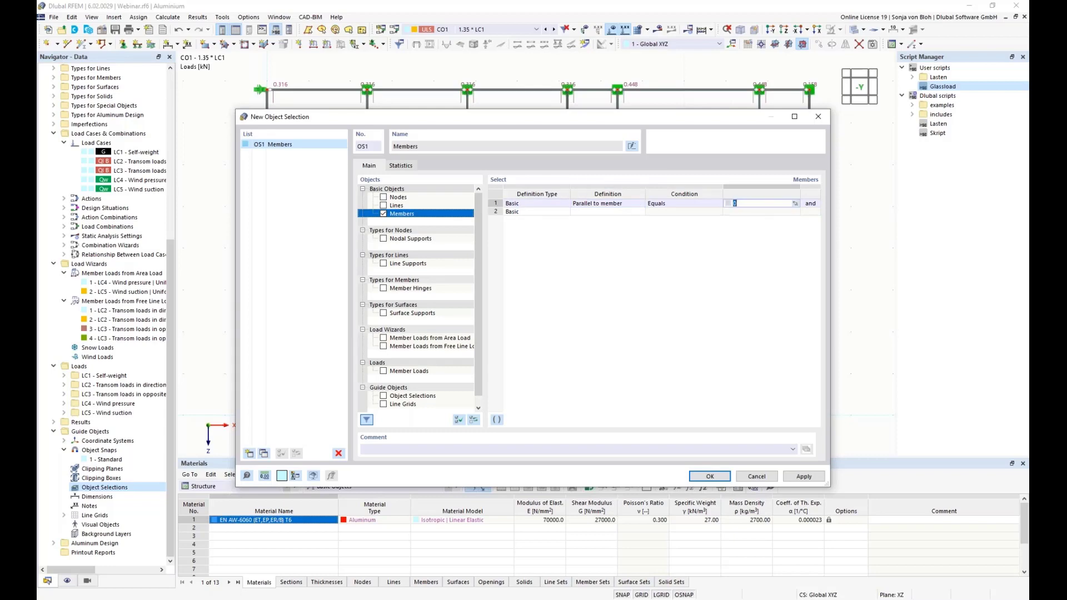
click(795, 204)
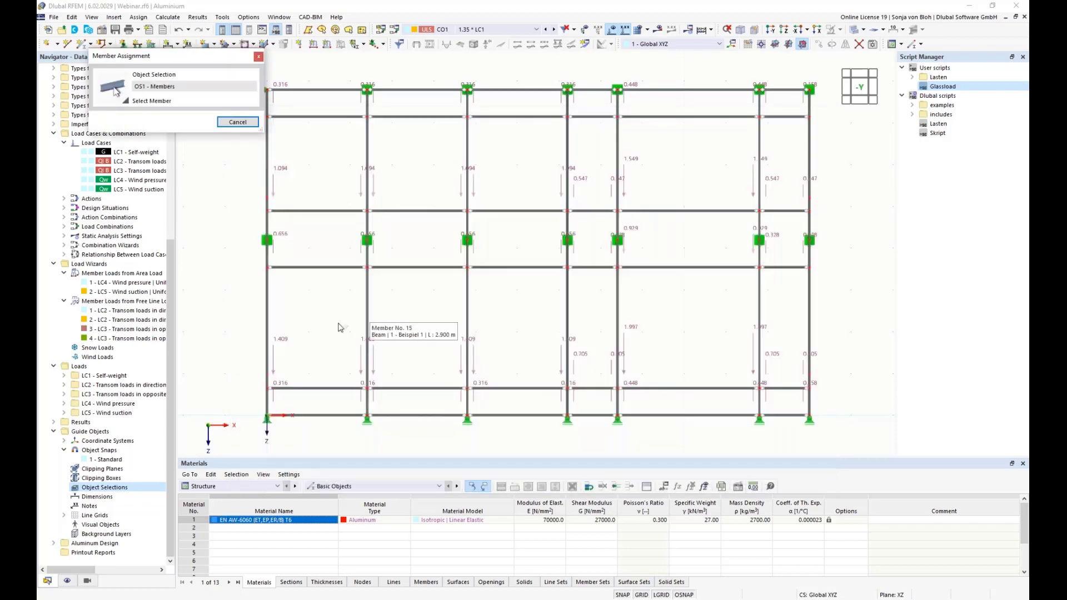
click(267, 288)
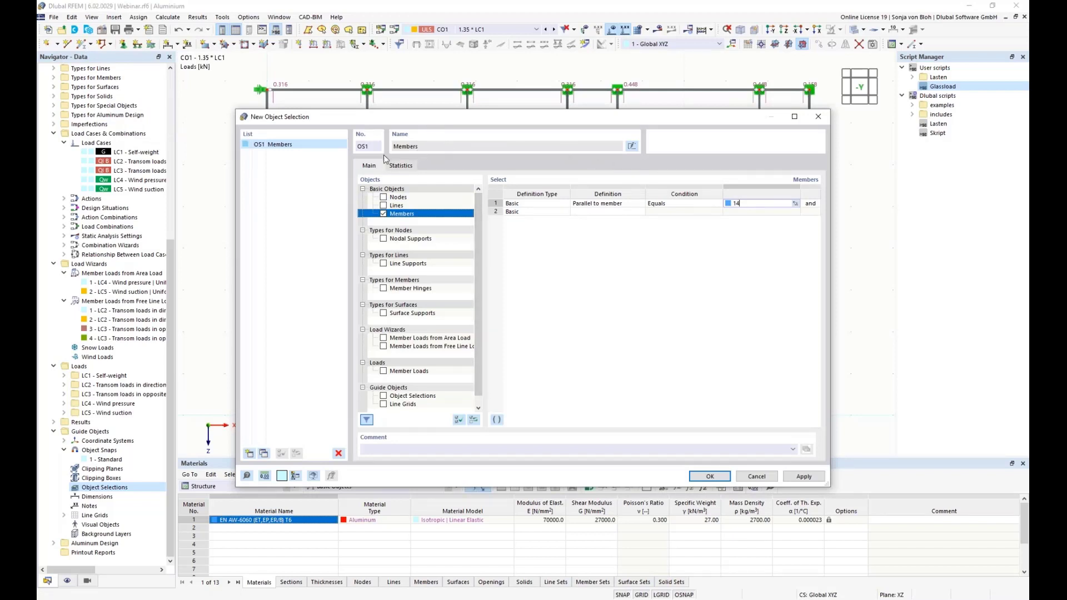
Give the object selection the custom name Mullions and accept it.
click(632, 146)
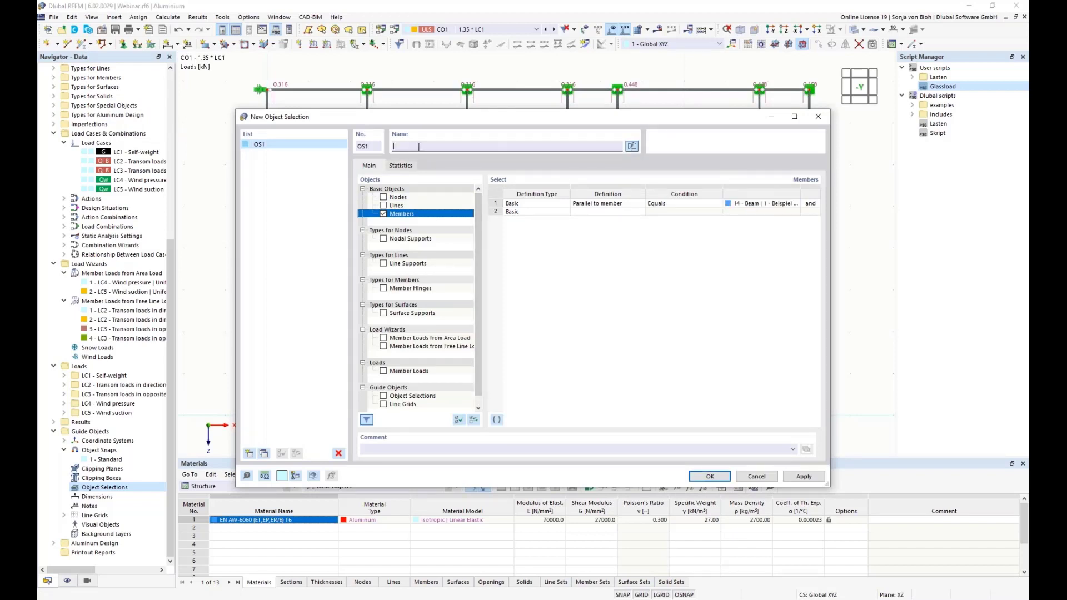
text(Mullions)
click(711, 478)
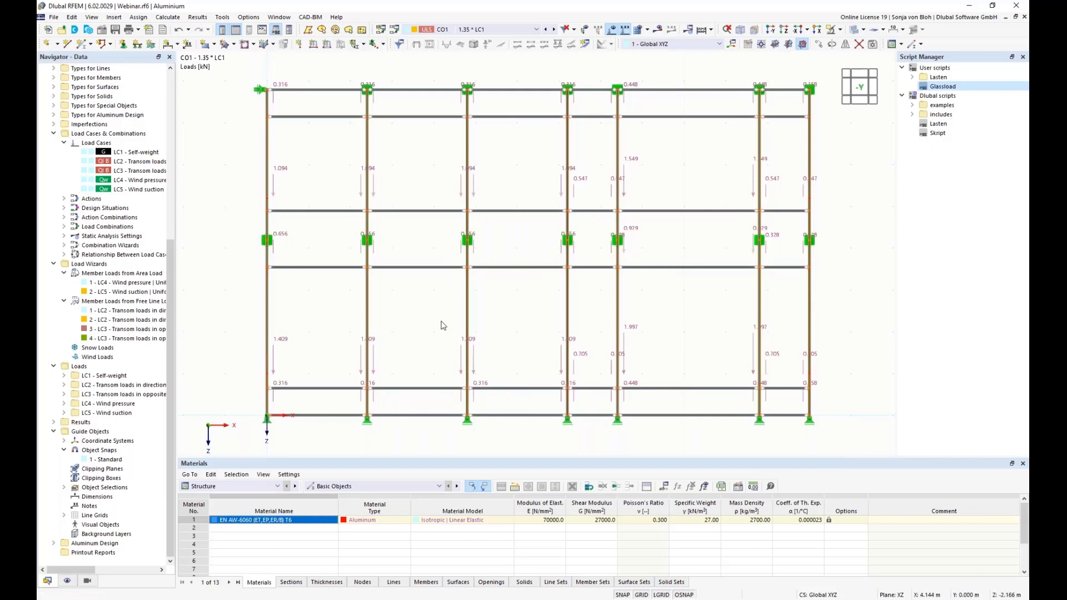
Create continuous member sets from the selected mullion members, accepting all detected sets.
right_click(268, 140)
mouse_move(296, 173)
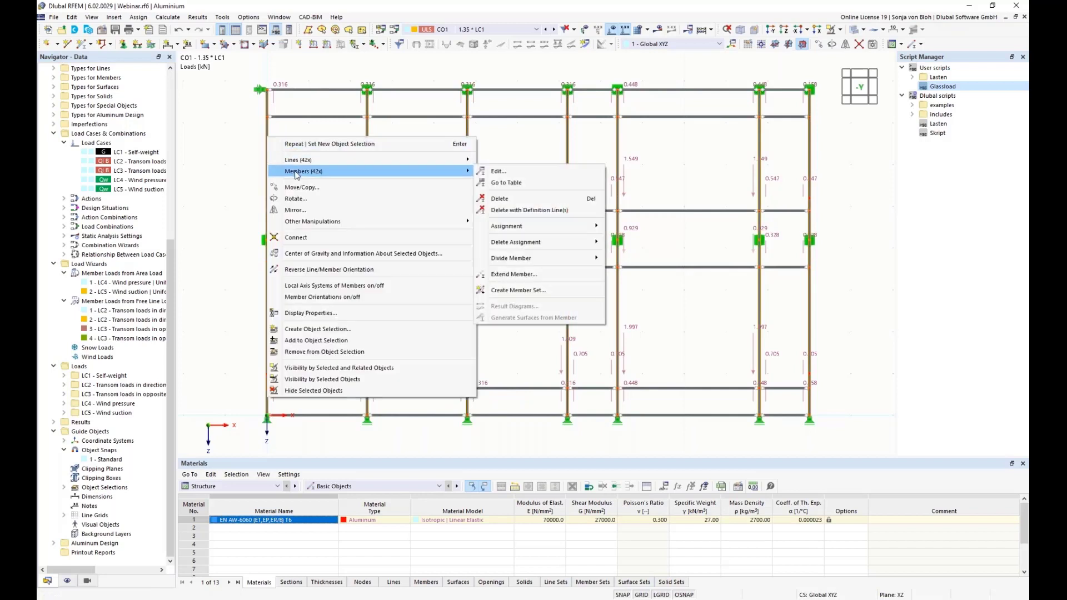
click(538, 291)
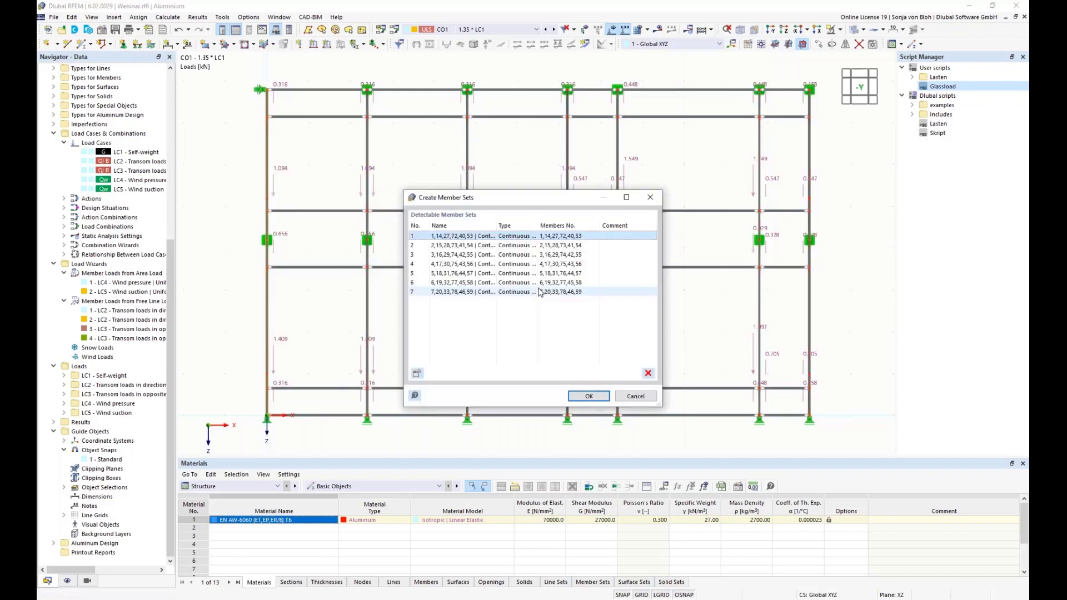
click(578, 396)
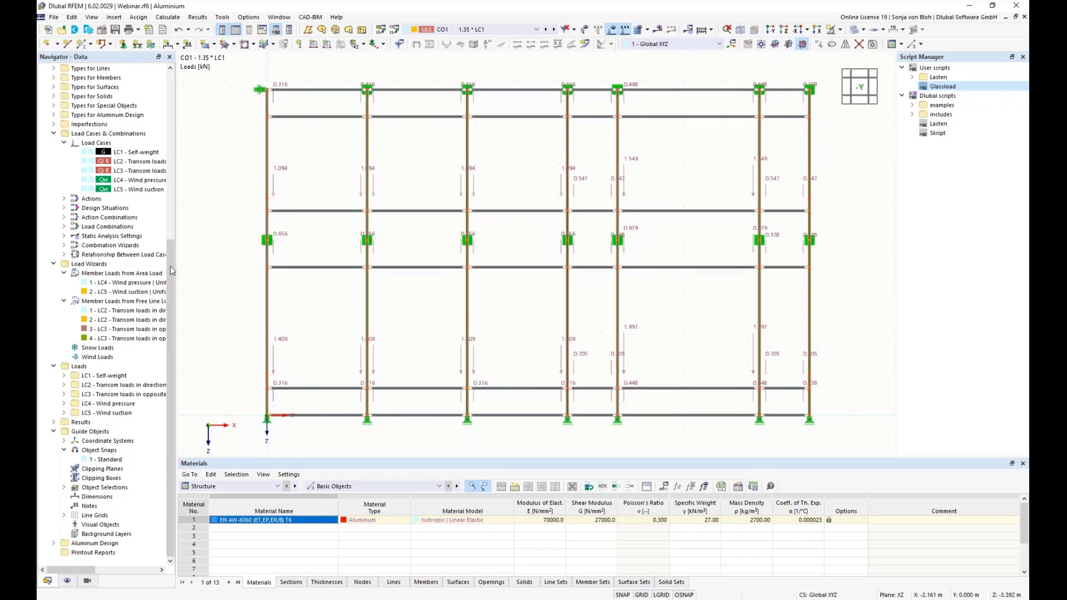
Open all seven continuous member sets together for editing and activate their design properties.
drag(171, 272, 199, 133)
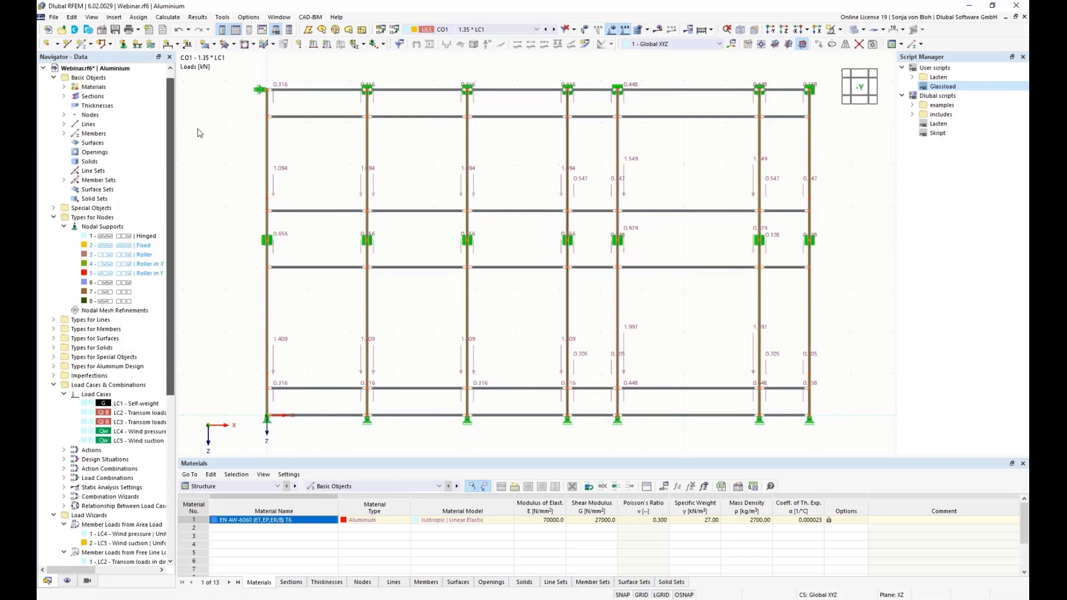
click(63, 180)
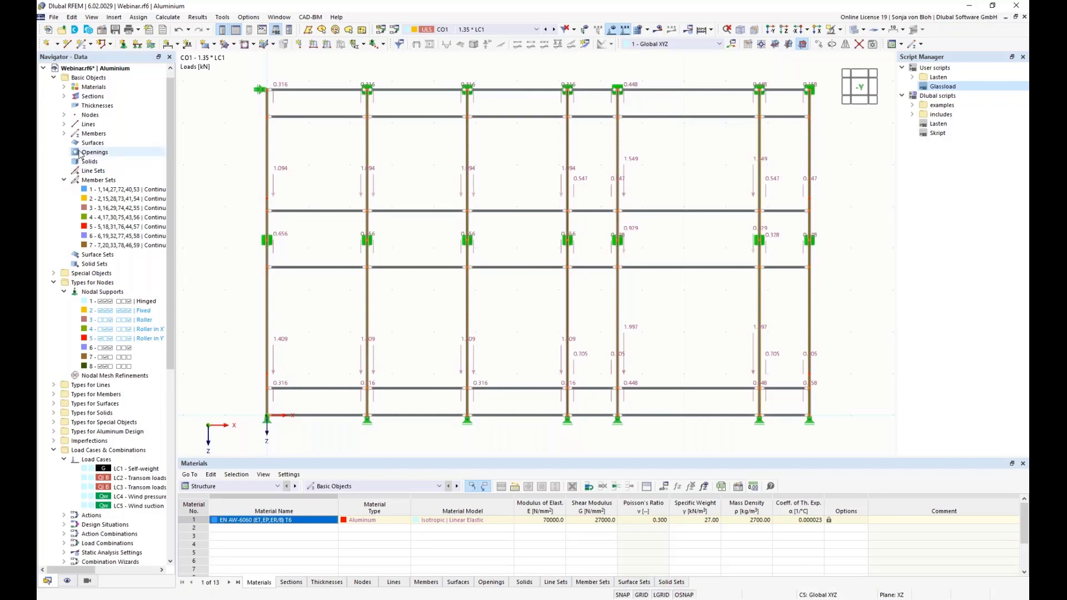
click(120, 189)
shift+click(126, 245)
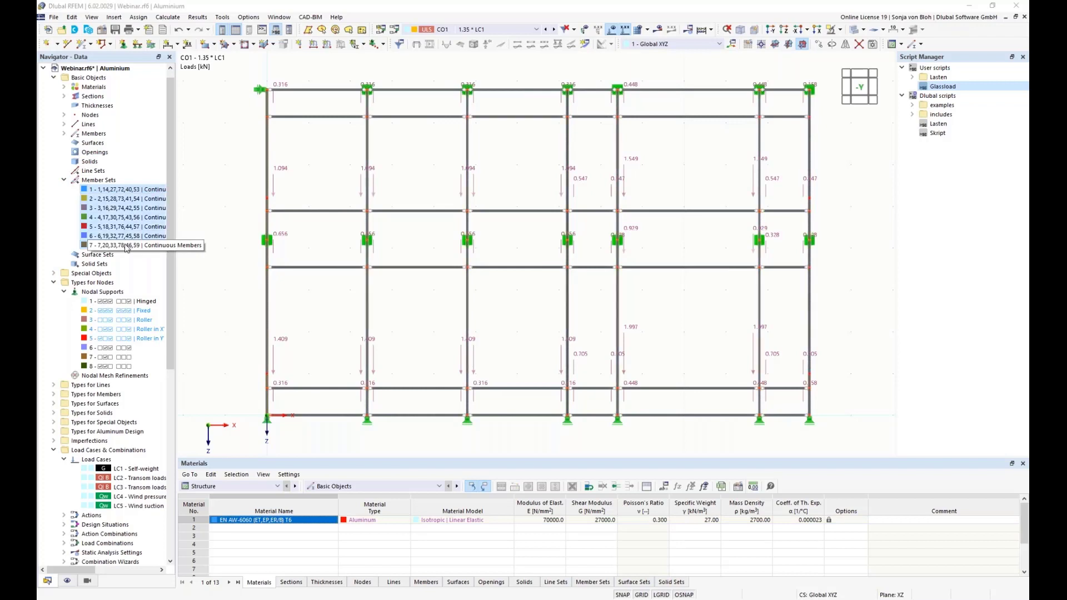
right_click(116, 191)
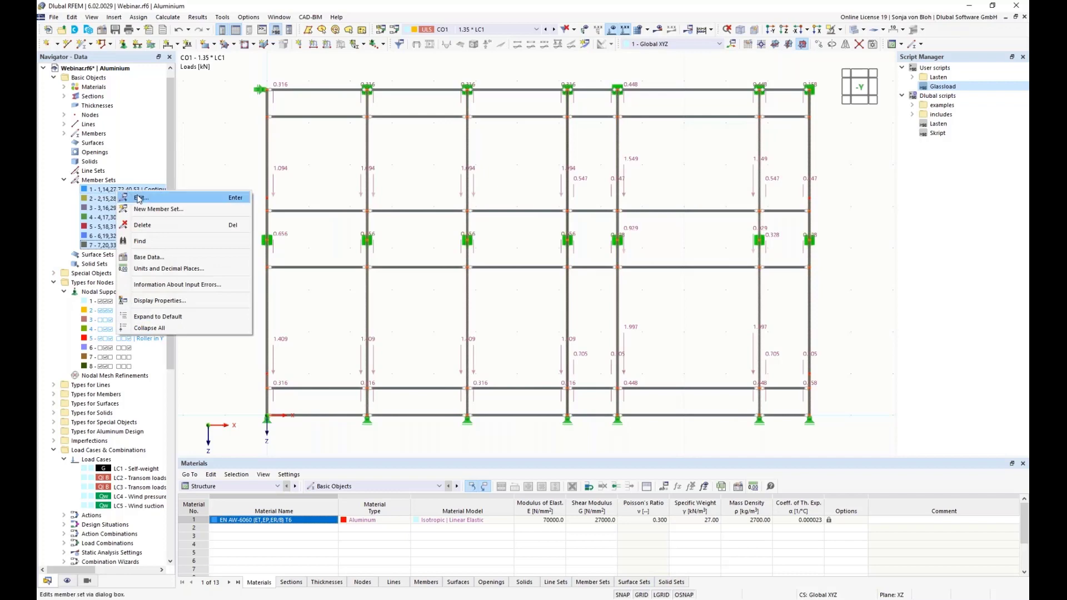
click(140, 197)
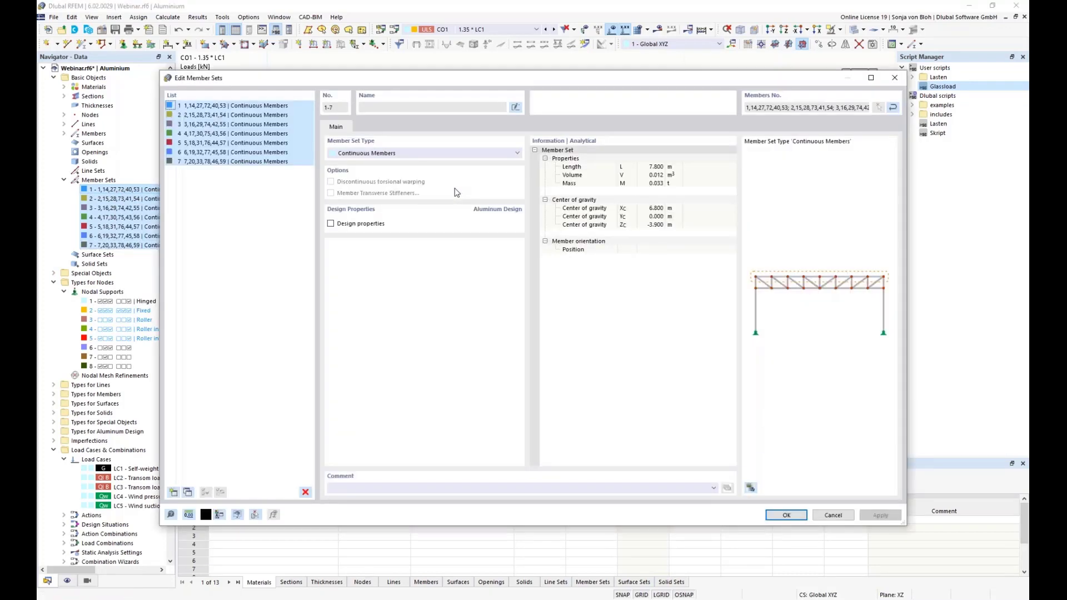
click(330, 223)
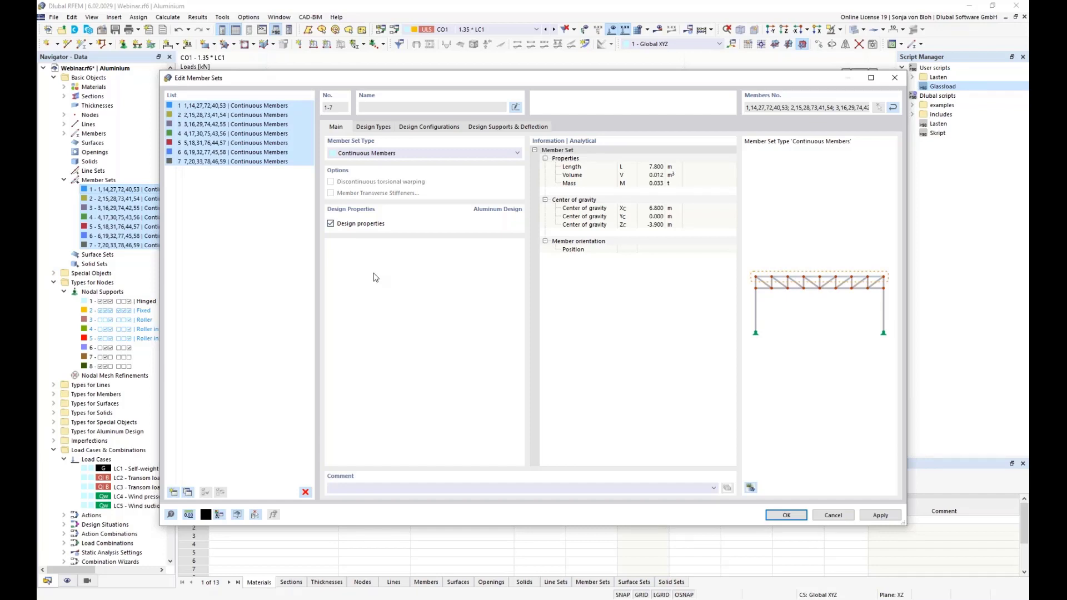
Deactivate the stability design in the member sets' default ultimate configuration for aluminum design and accept it.
click(437, 128)
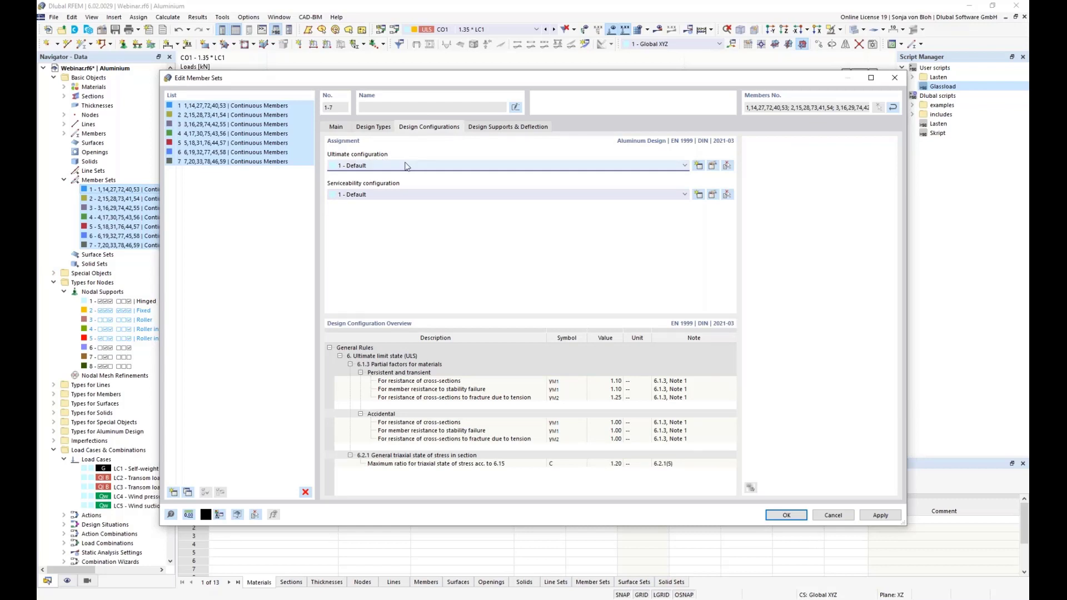
click(713, 166)
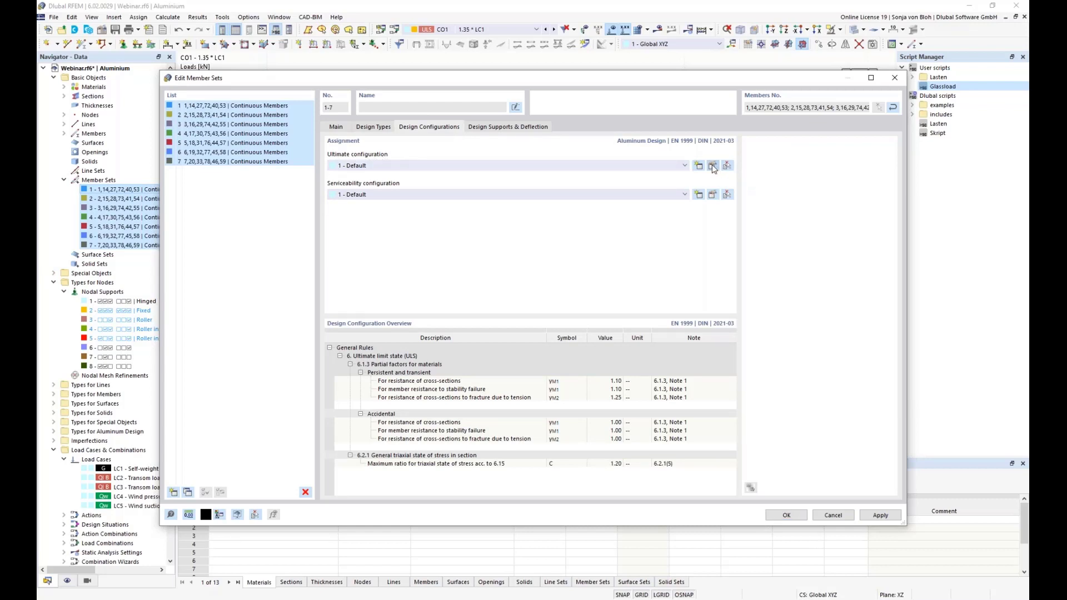
click(567, 349)
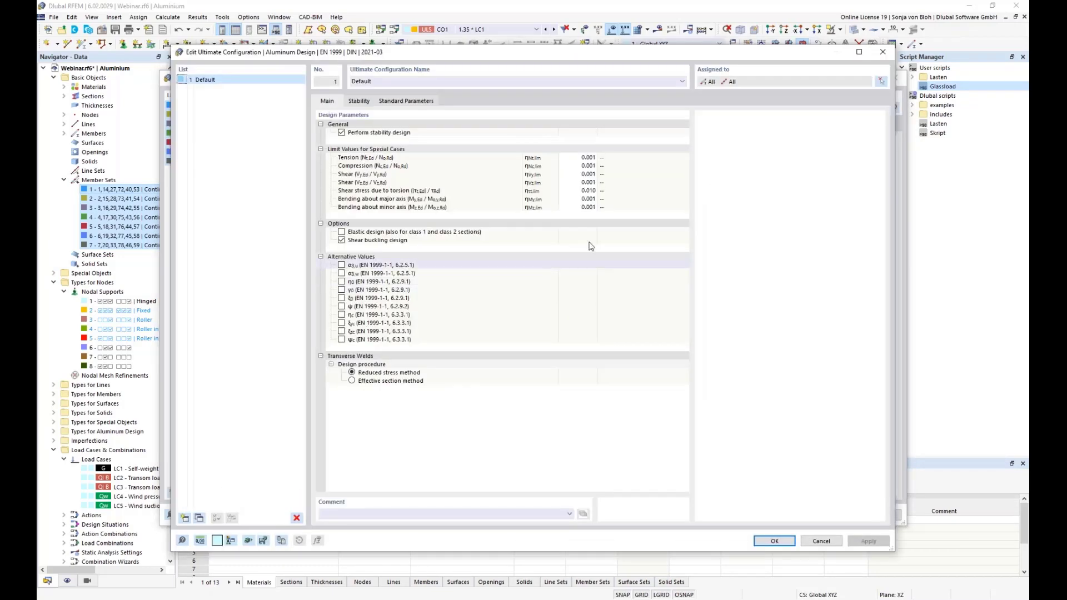
drag(424, 52, 499, 114)
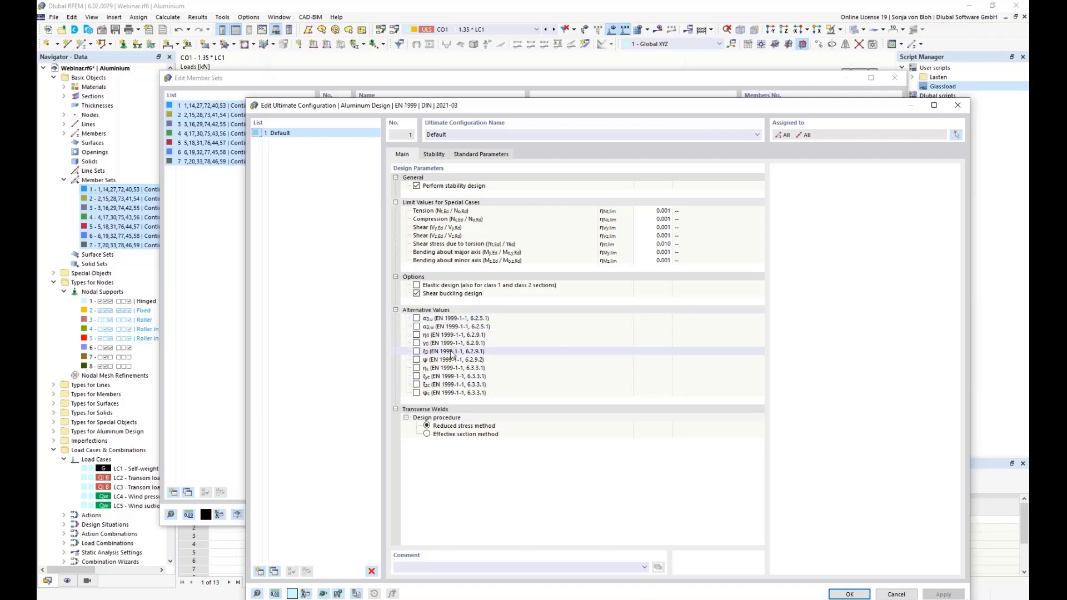
click(416, 186)
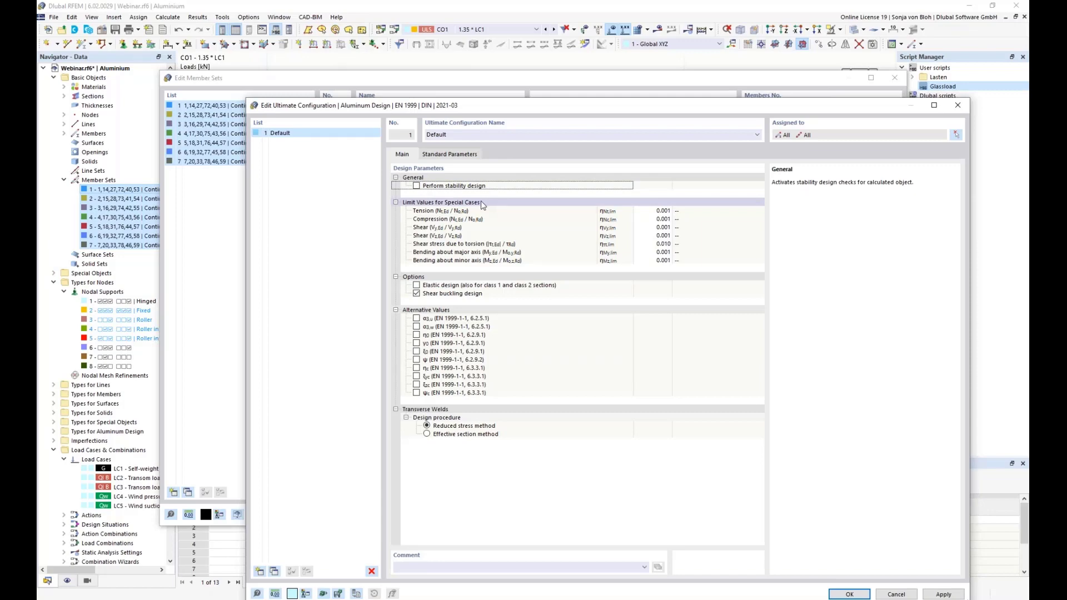
drag(473, 106, 442, 65)
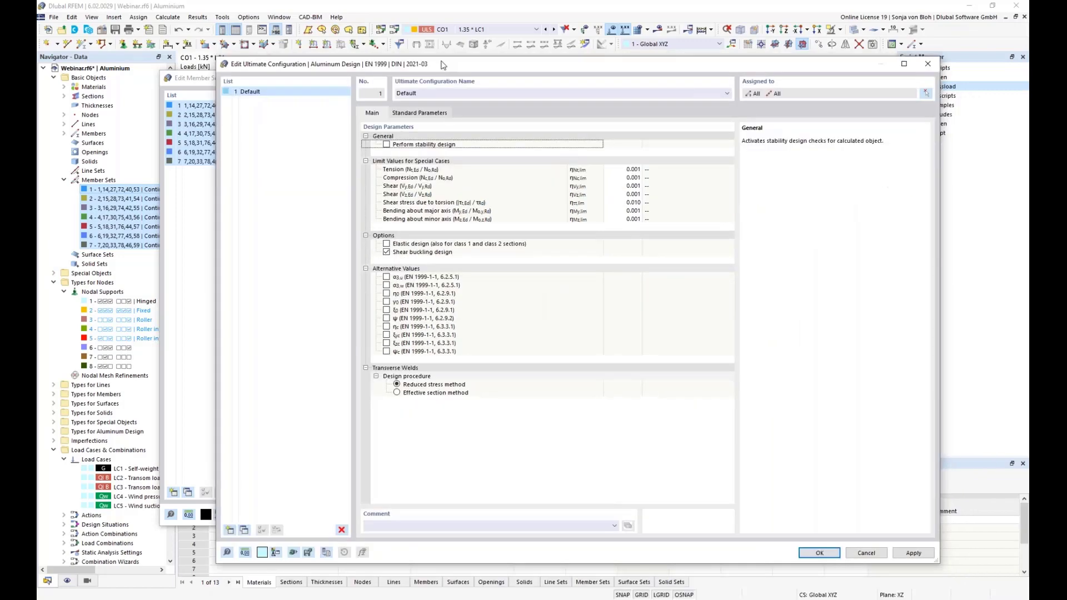
click(819, 552)
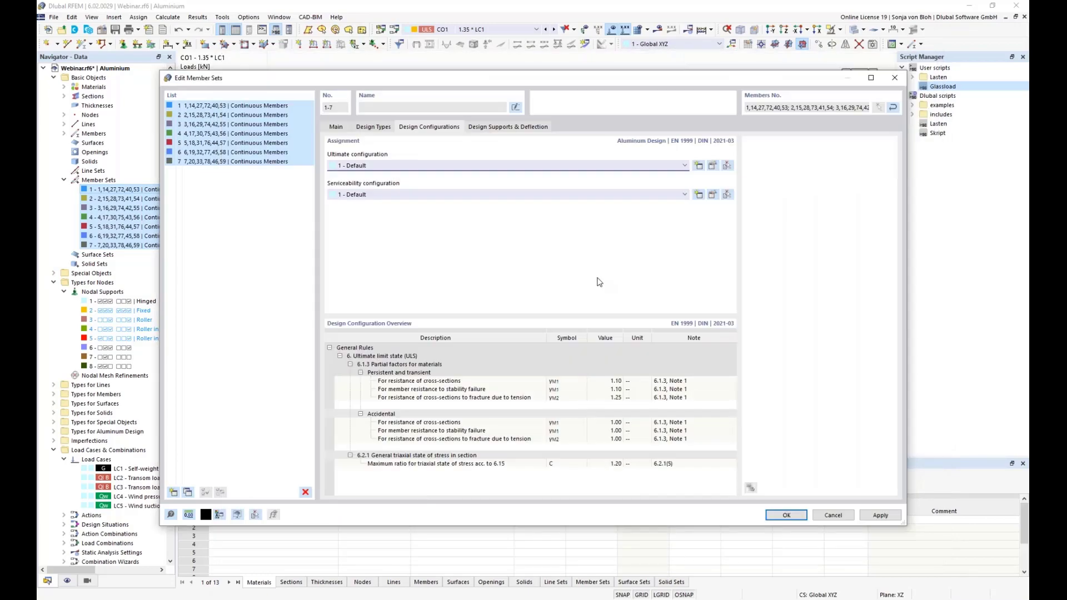
In the default serviceability configuration, set the characteristic deflection limits to L/200 for beams and Lc/100 for cantilevers.
click(712, 195)
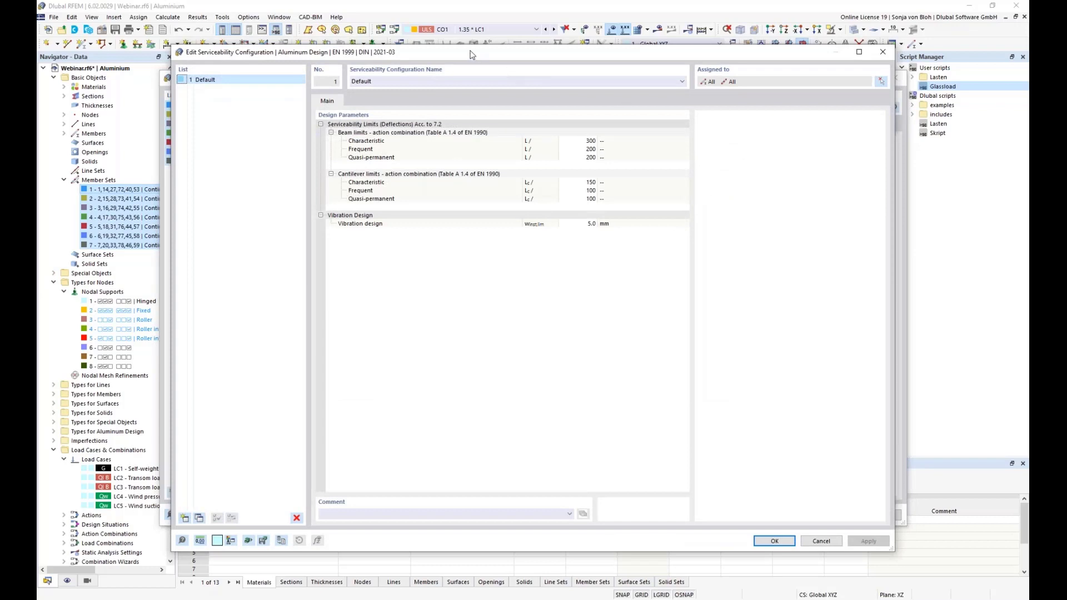
drag(476, 56, 491, 108)
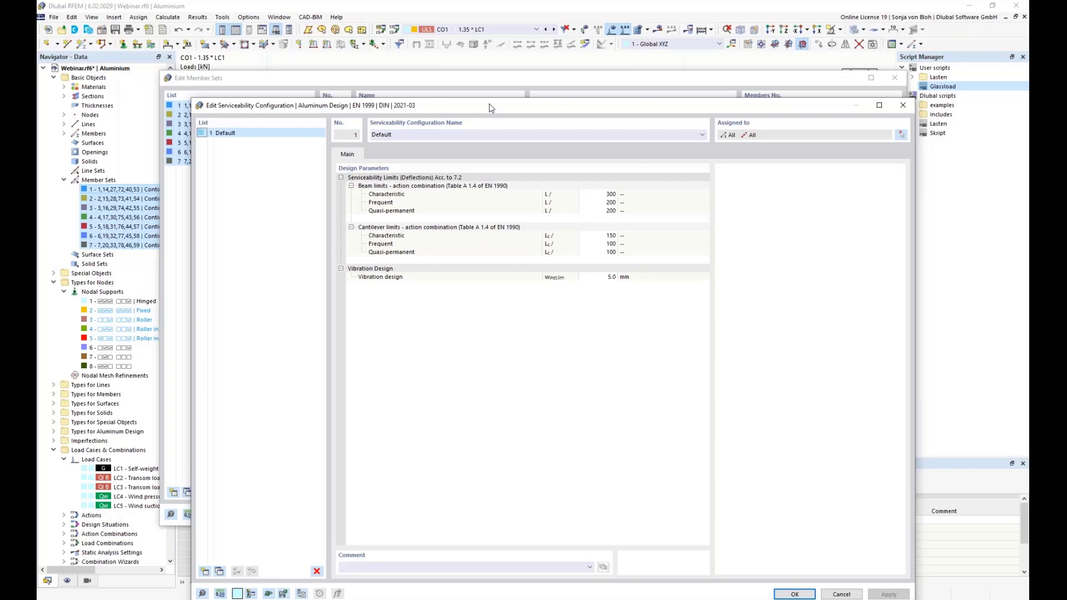
click(393, 180)
click(469, 204)
click(470, 213)
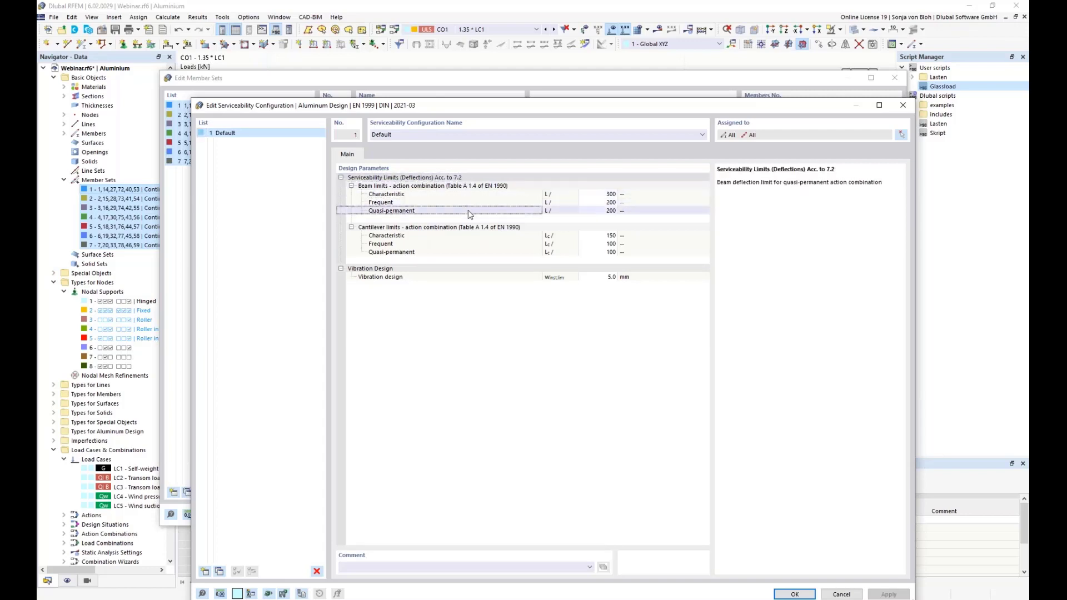
click(422, 227)
click(420, 252)
click(426, 227)
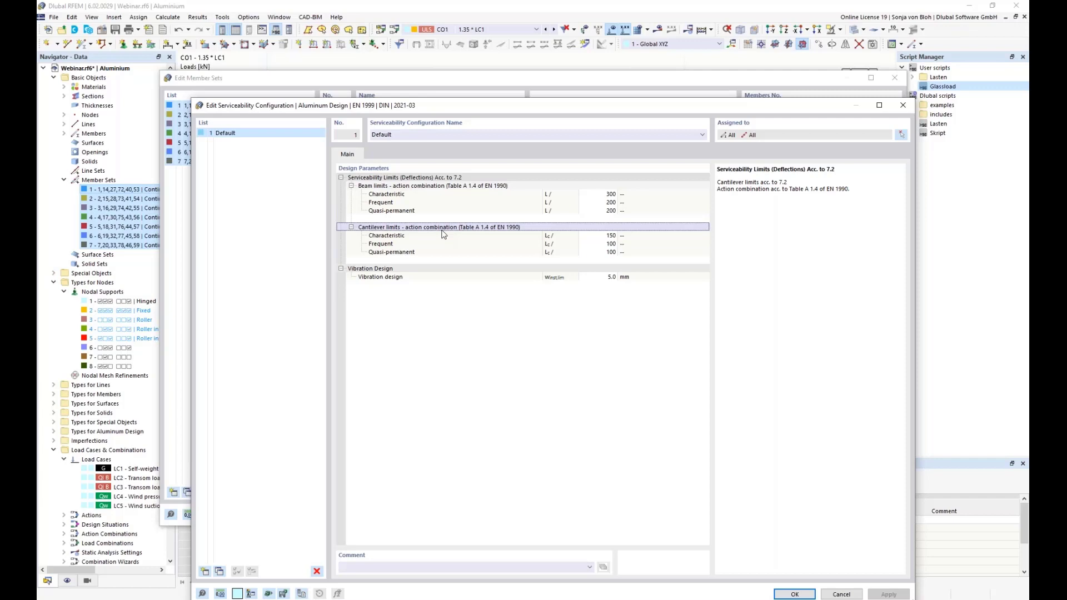
click(603, 194)
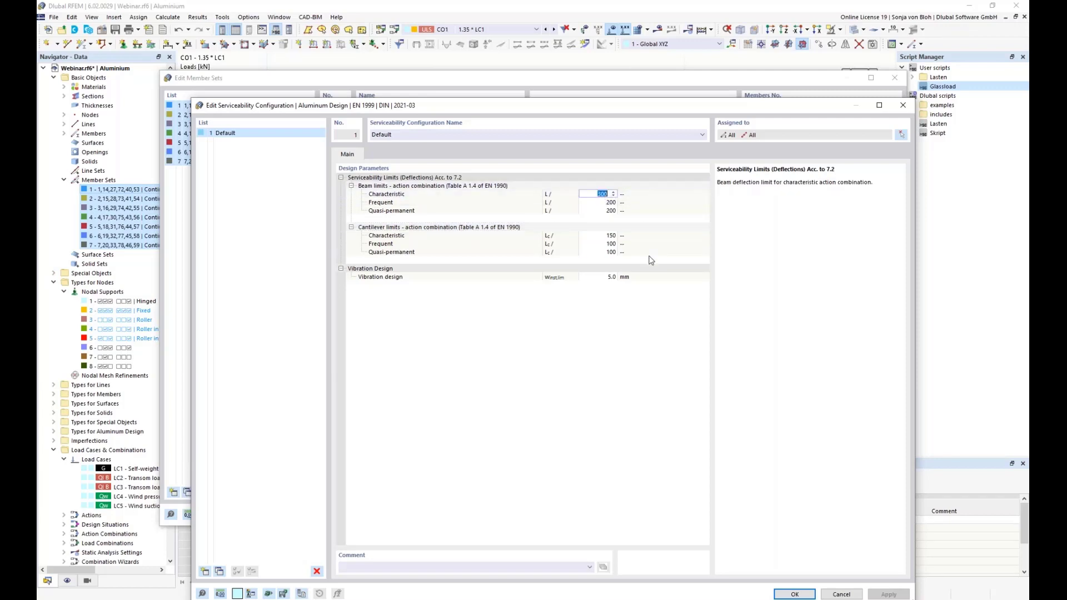
text(20)
key(Return)
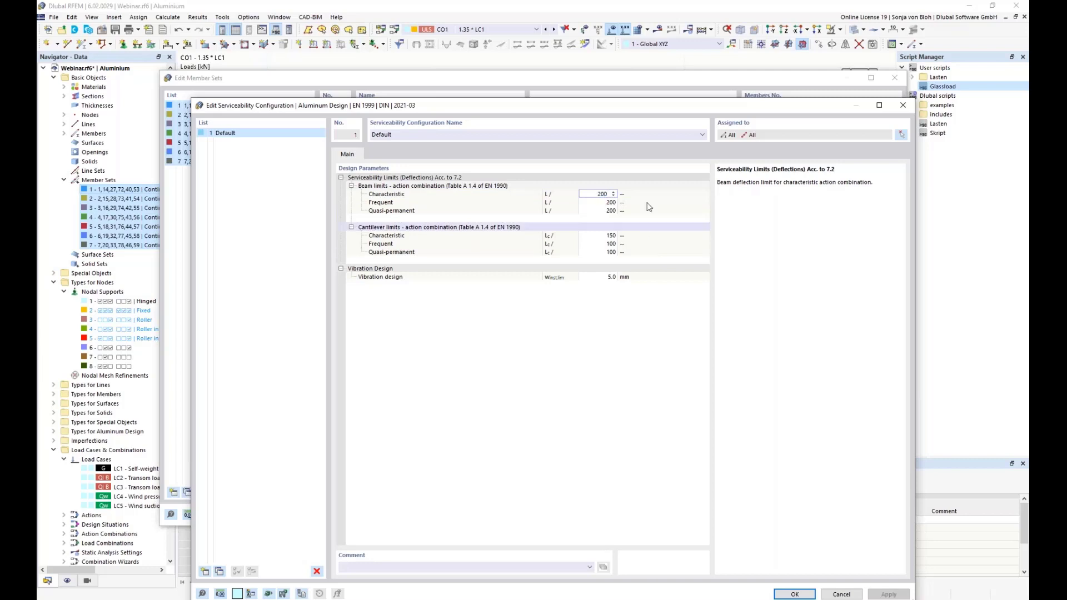
Rename the default serviceability configuration as "Span length <= 3000 mm".
click(429, 136)
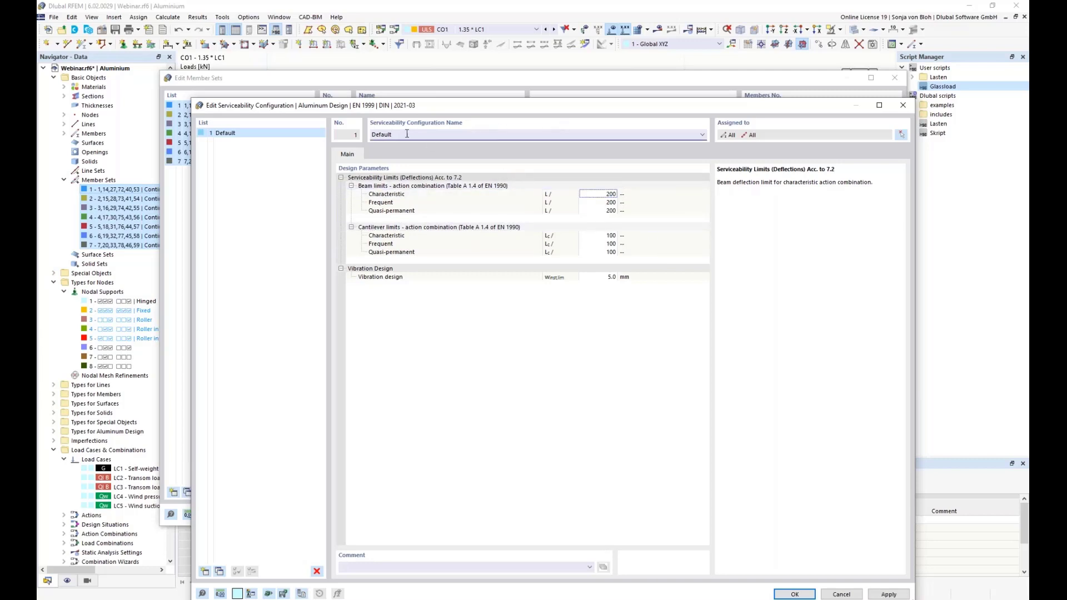
drag(409, 135, 339, 134)
text(Span d)
key(BackSpace)
text(length <= 3000 mm)
Add a second serviceability configuration named "Span length 3000 mm < L < 7500 mm" with a characteristic beam limit of L/300 and accept it.
click(203, 572)
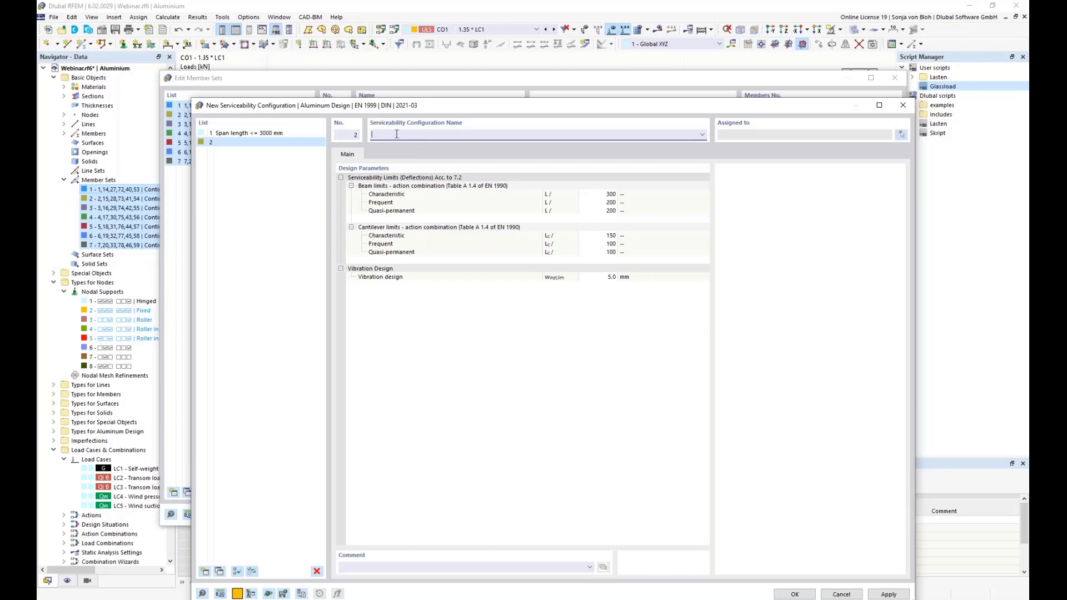
text(Span length 3000 mm < L < 7500 mm)
click(606, 194)
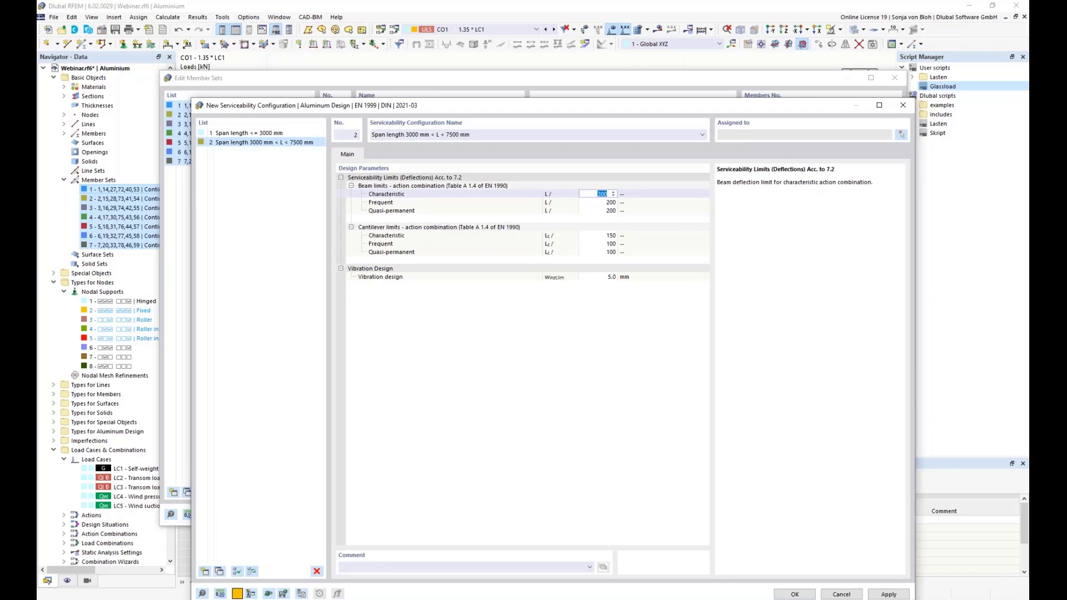
click(793, 594)
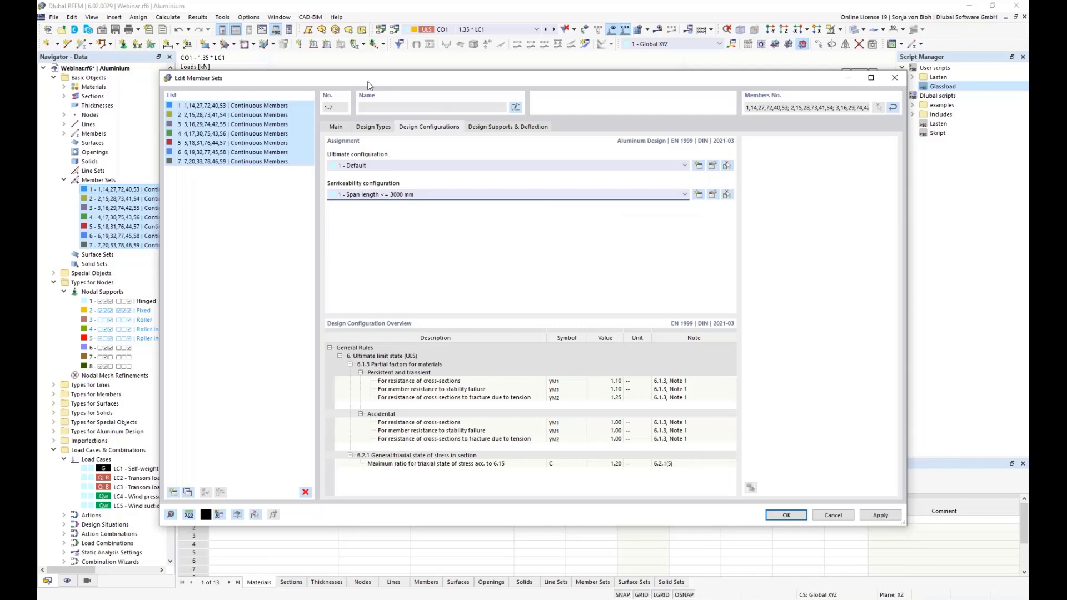
Assign the serviceability configuration "Span length 3000 mm < L < 7500 mm" to all seven member sets.
drag(365, 86, 541, 72)
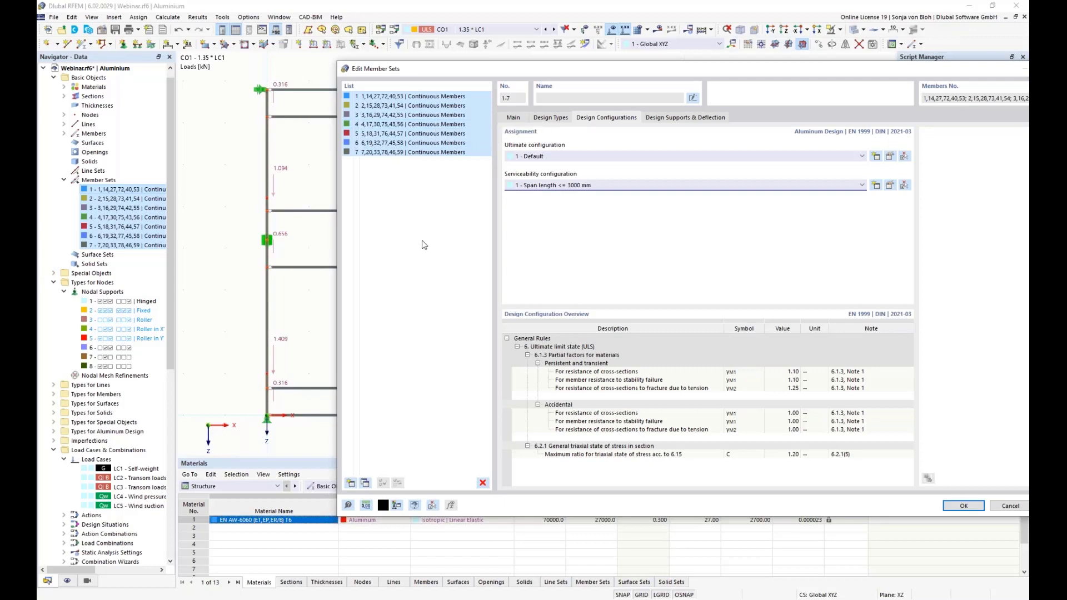
click(606, 187)
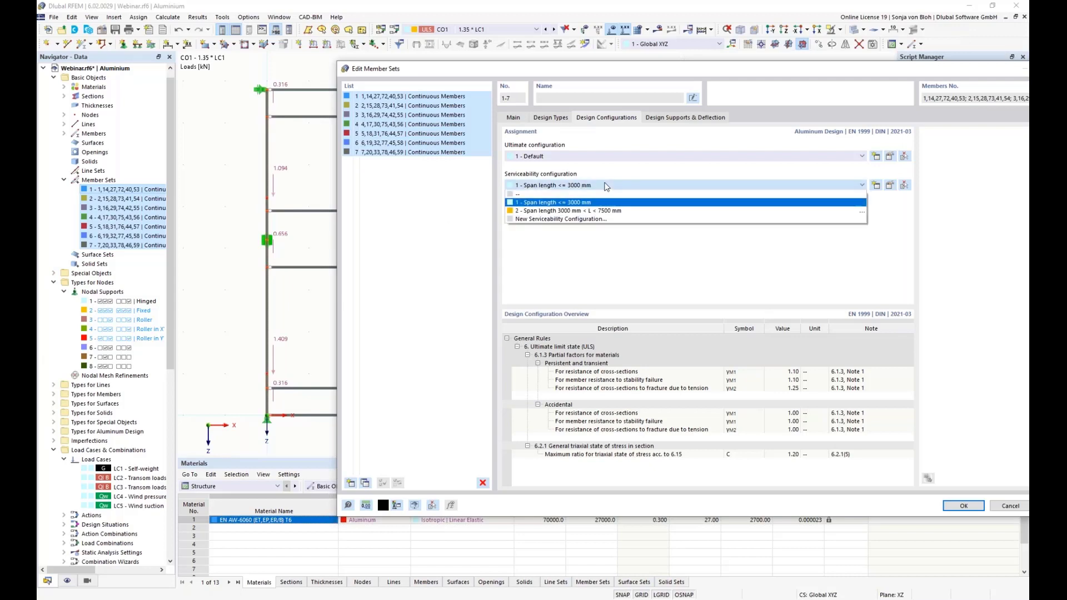
click(554, 211)
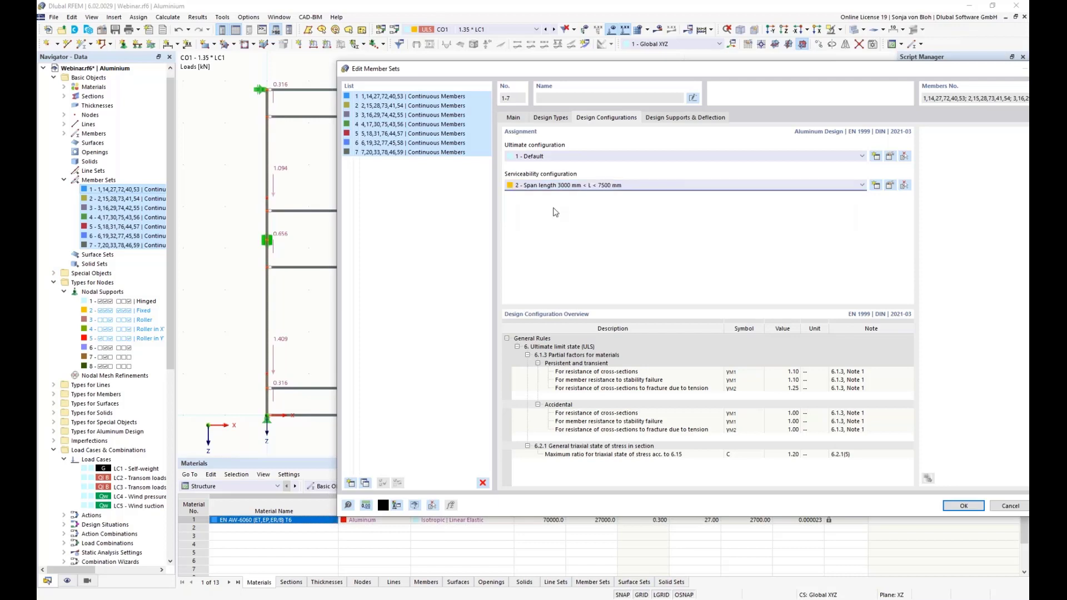
Create a general design support named "y and z", active in both axes, and assign it to the start and end of the member sets.
click(686, 119)
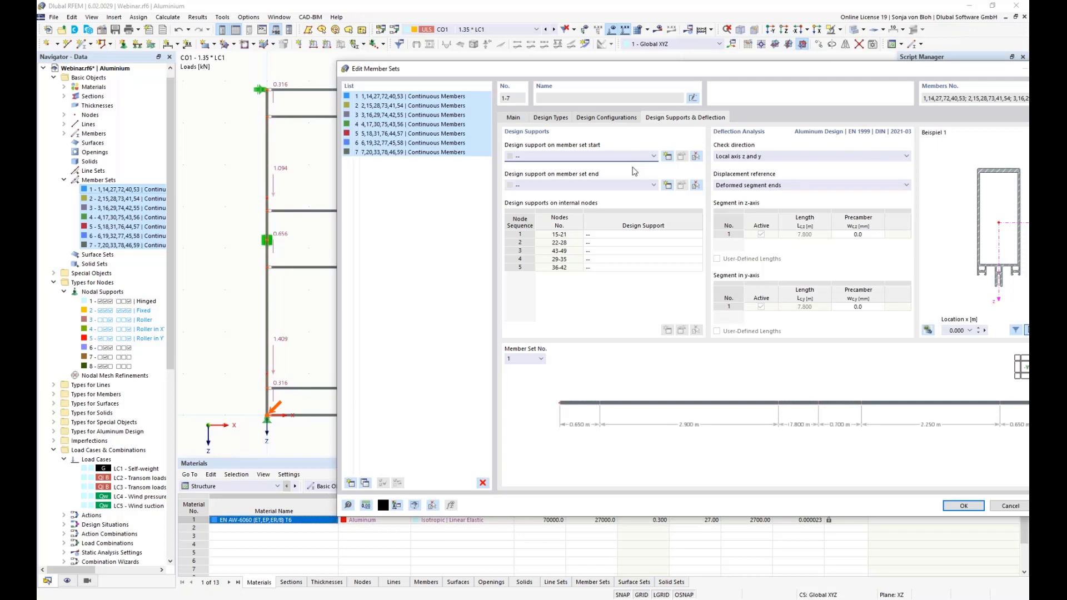
click(668, 158)
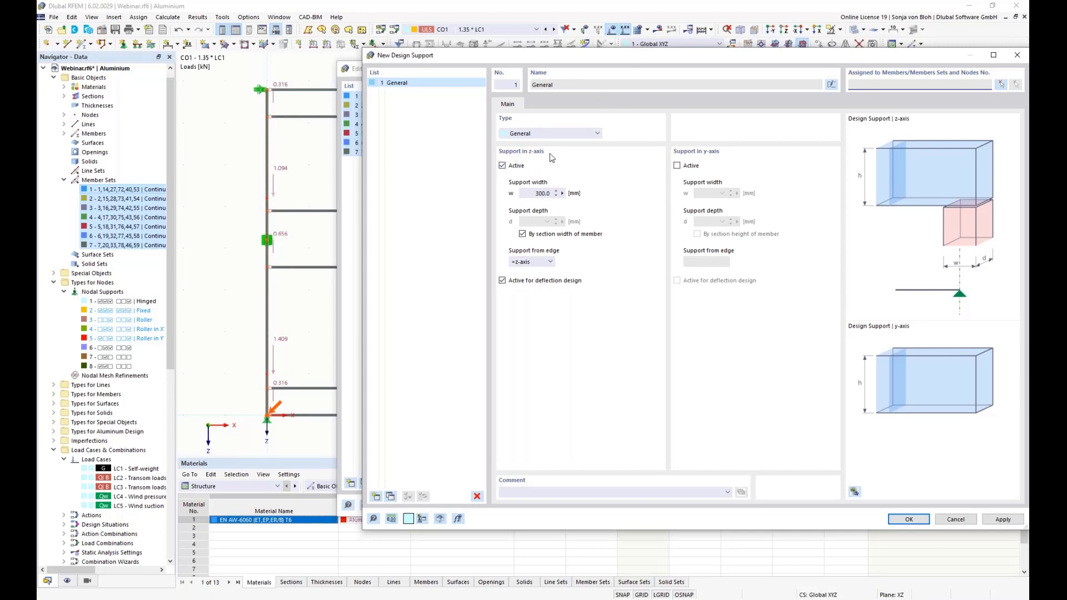
click(676, 166)
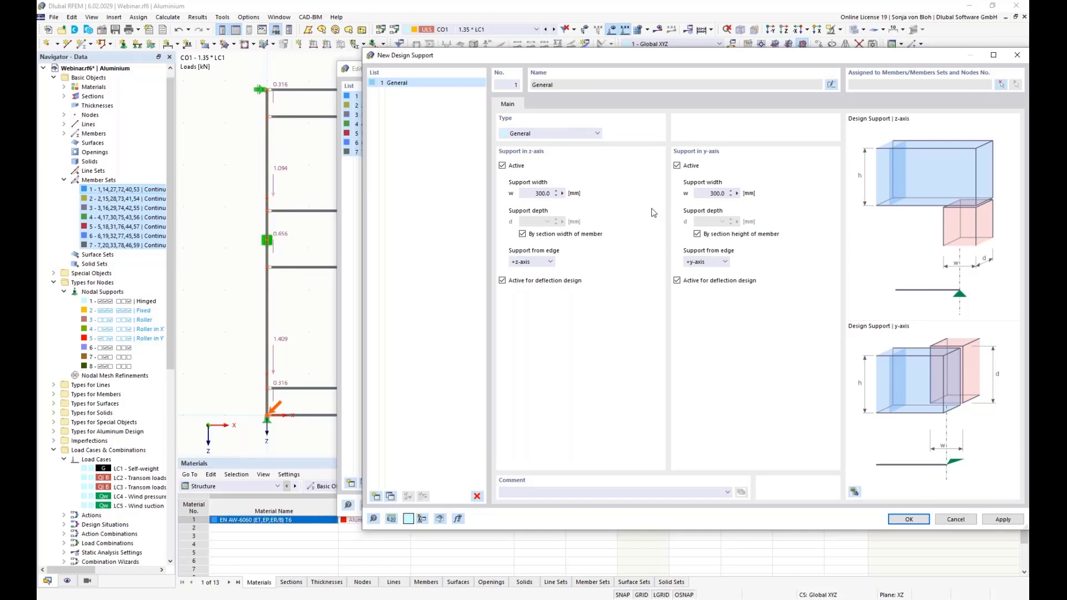
click(831, 85)
text(y an)
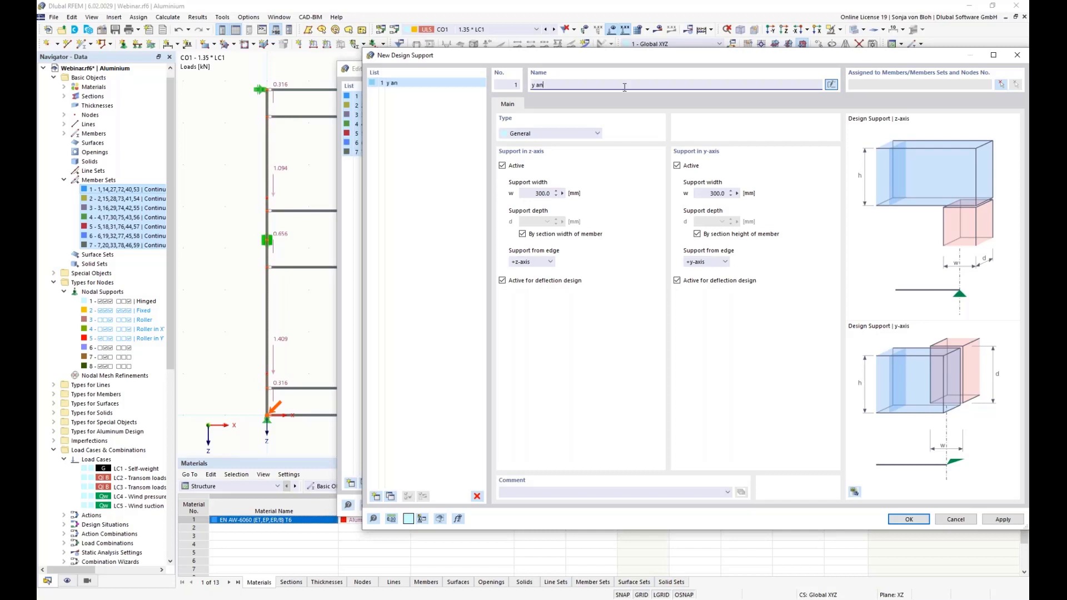
text(d z)
click(910, 523)
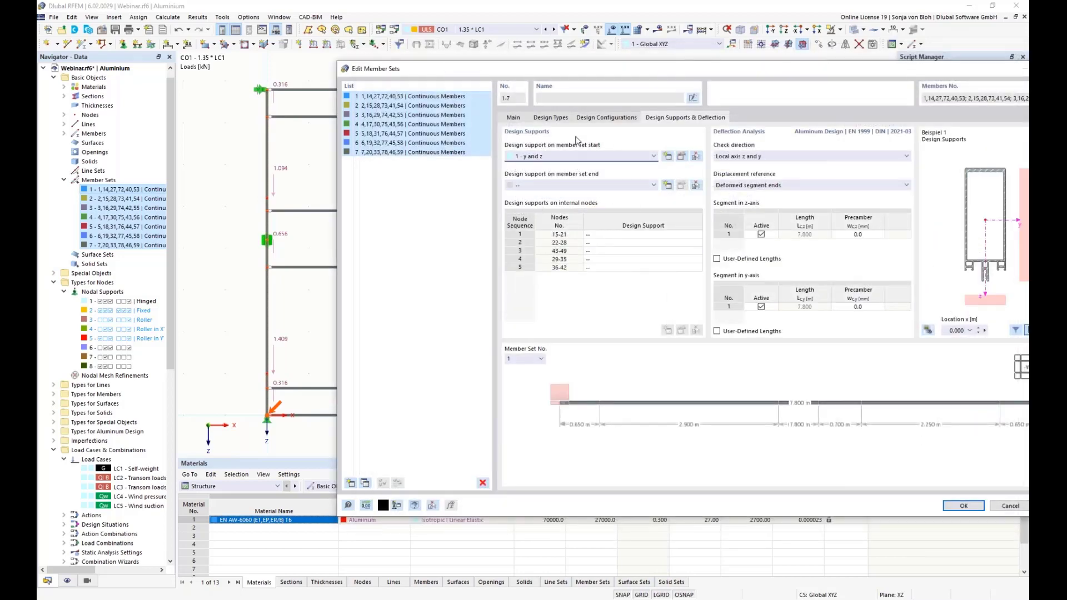
click(654, 186)
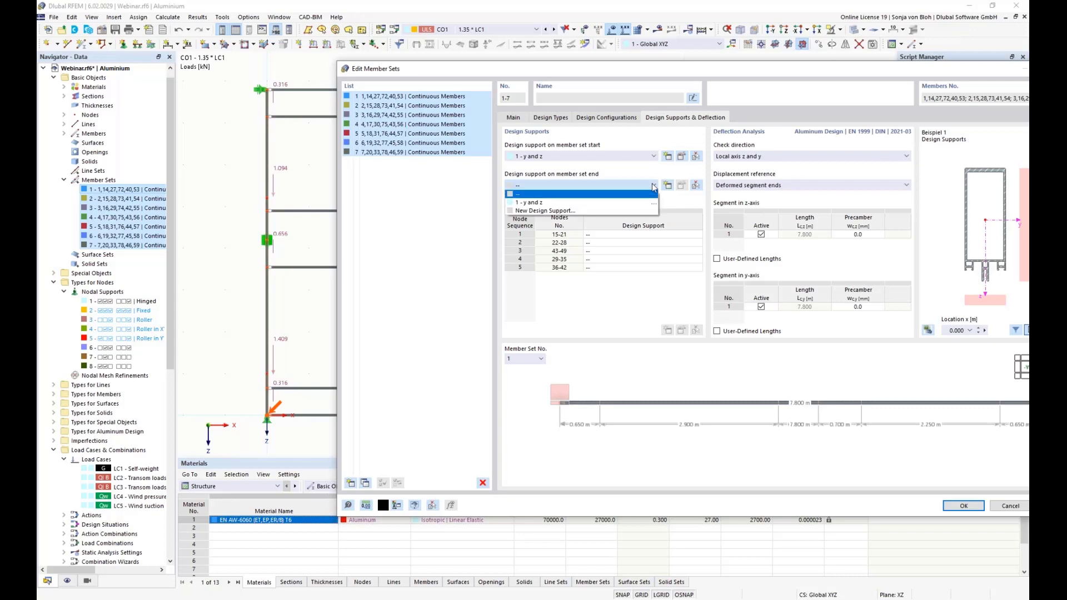
click(631, 203)
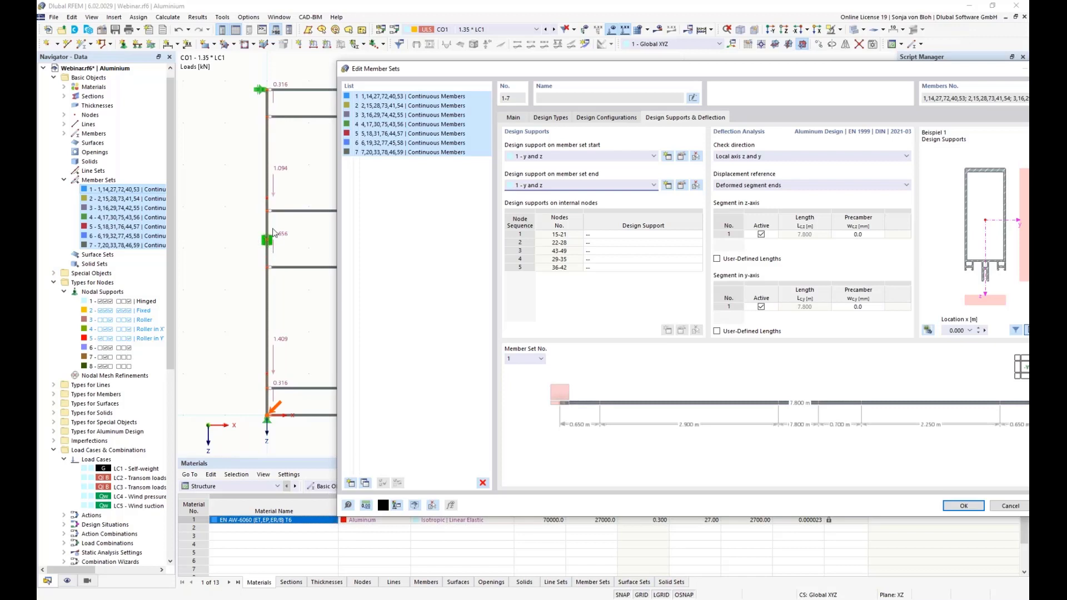
Create a general design support named "z", active only in the z-axis, and assign it to the member sets' internal nodes 43-49.
click(616, 251)
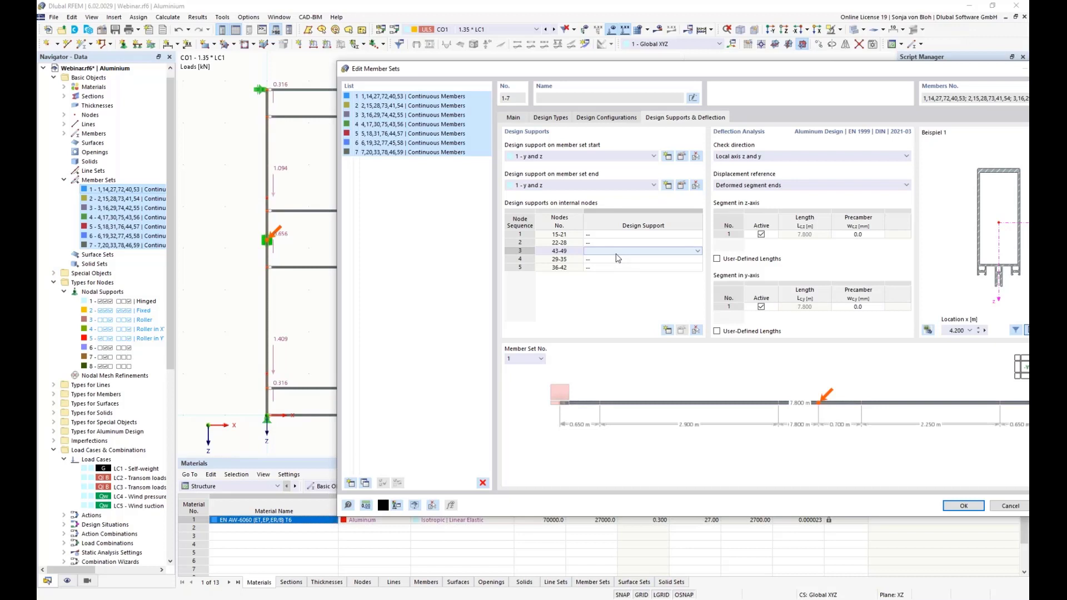
click(697, 252)
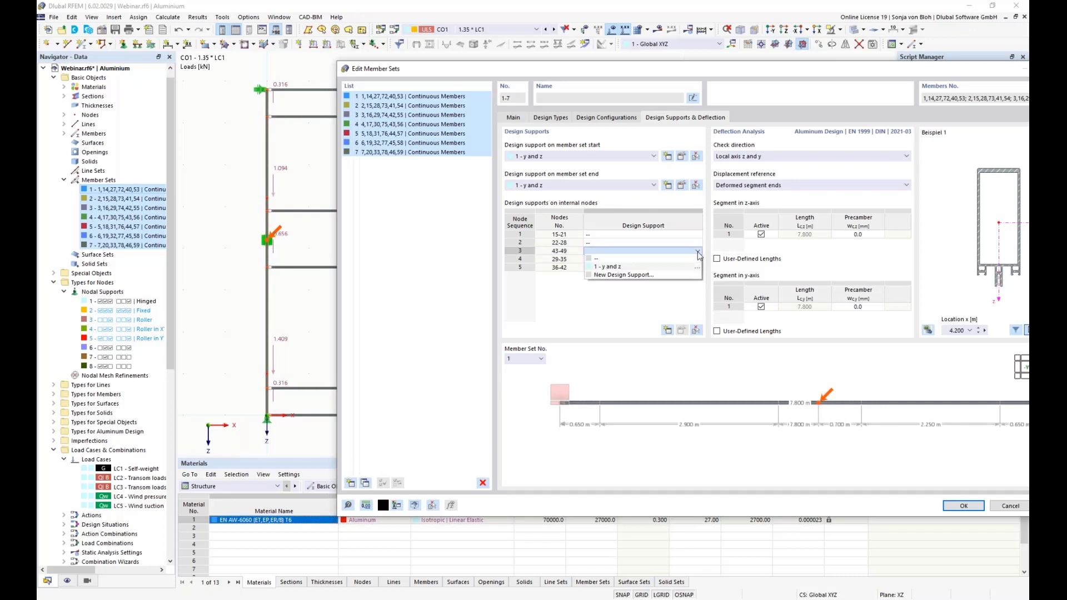
click(647, 276)
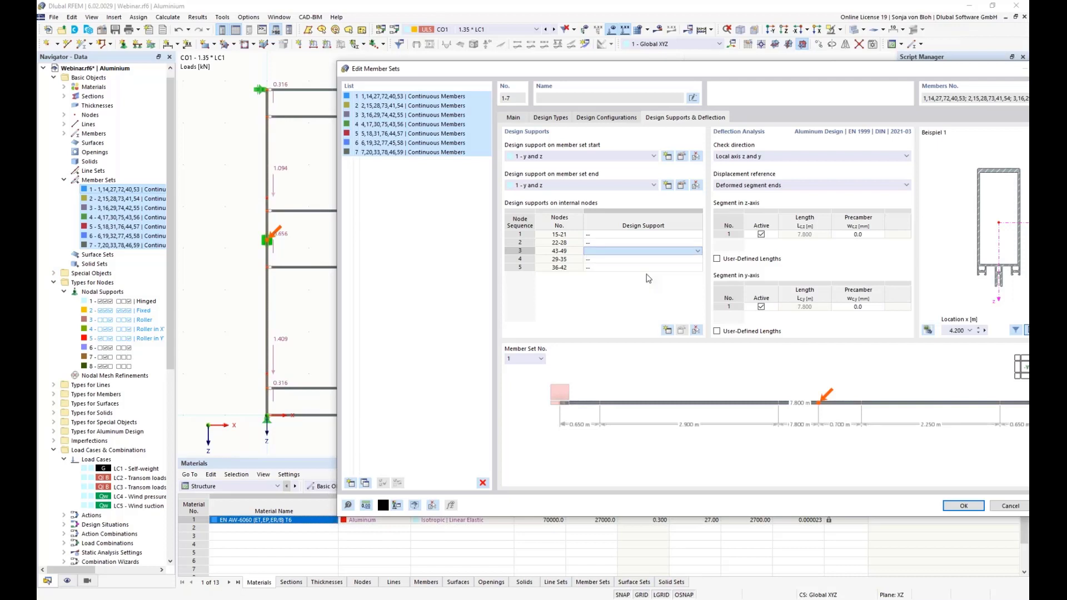
click(830, 84)
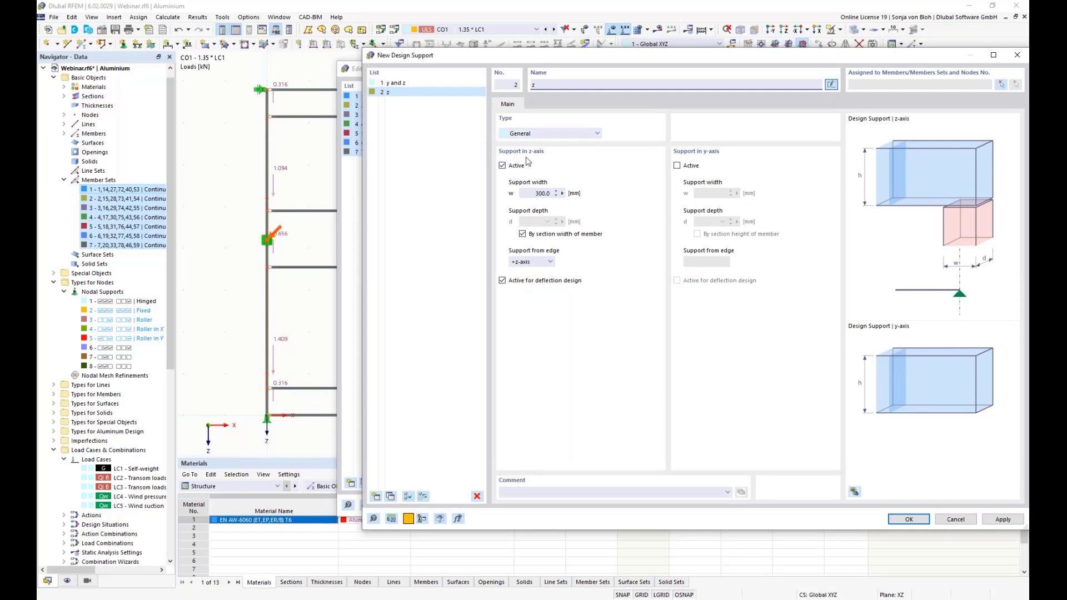
drag(578, 54, 541, 62)
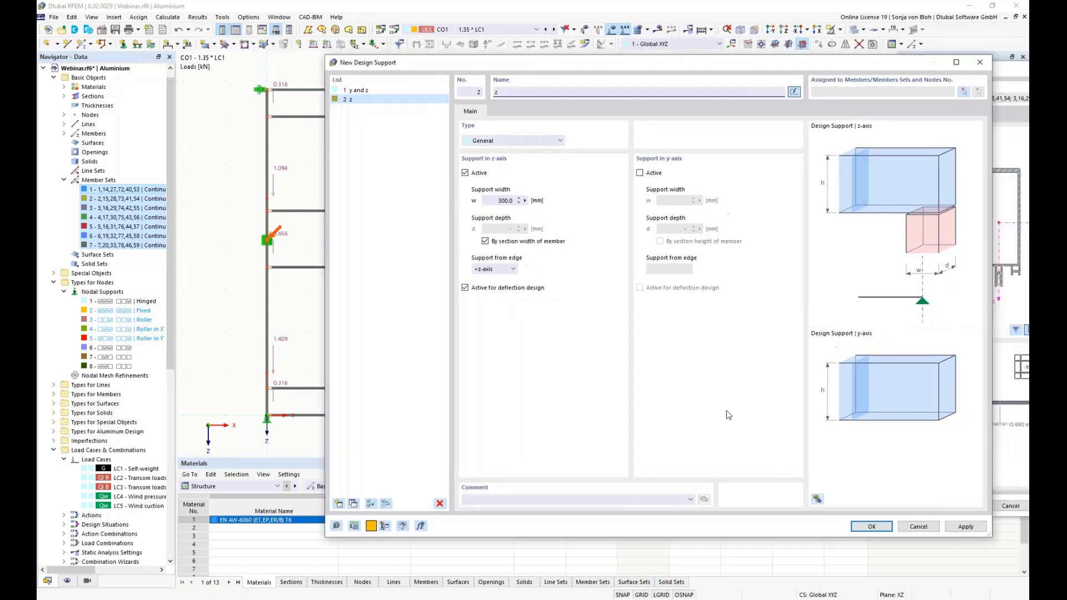
click(875, 526)
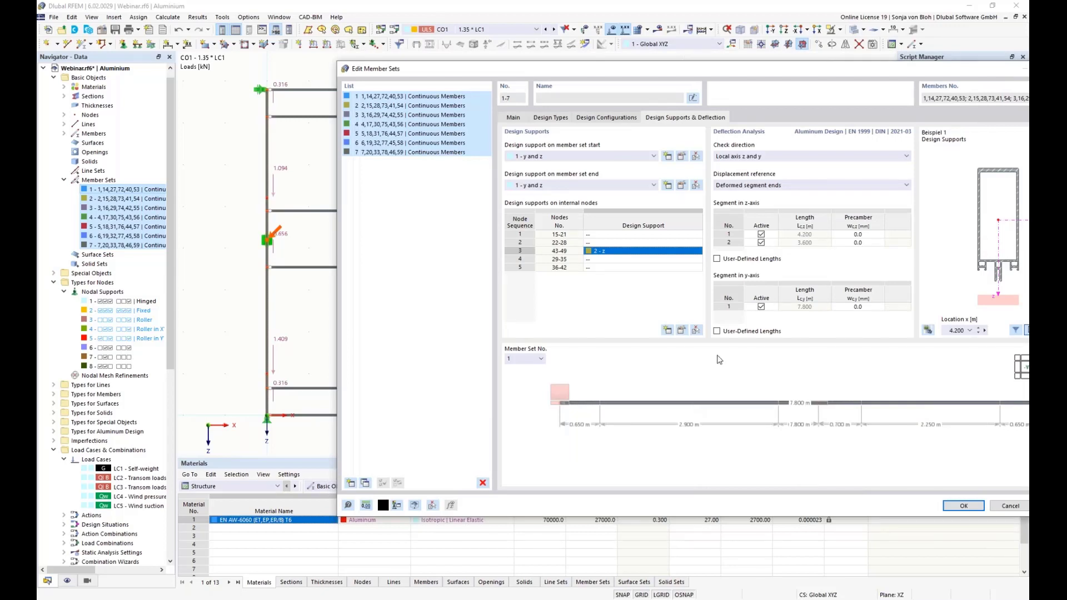
Set the deflection check direction of the member sets to "Local axis z" and accept the member set changes.
click(848, 159)
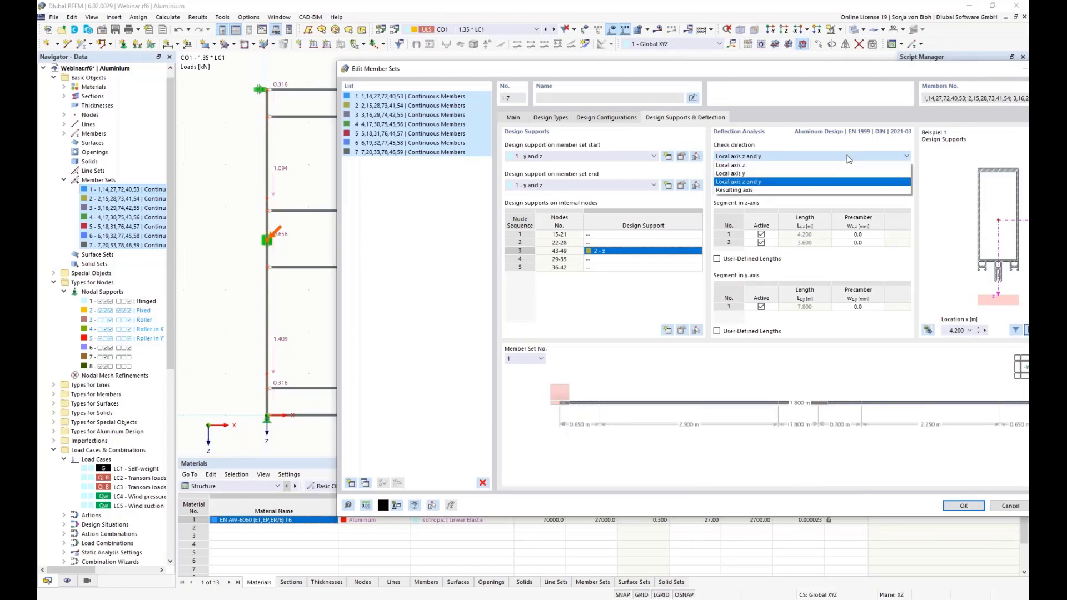
click(832, 165)
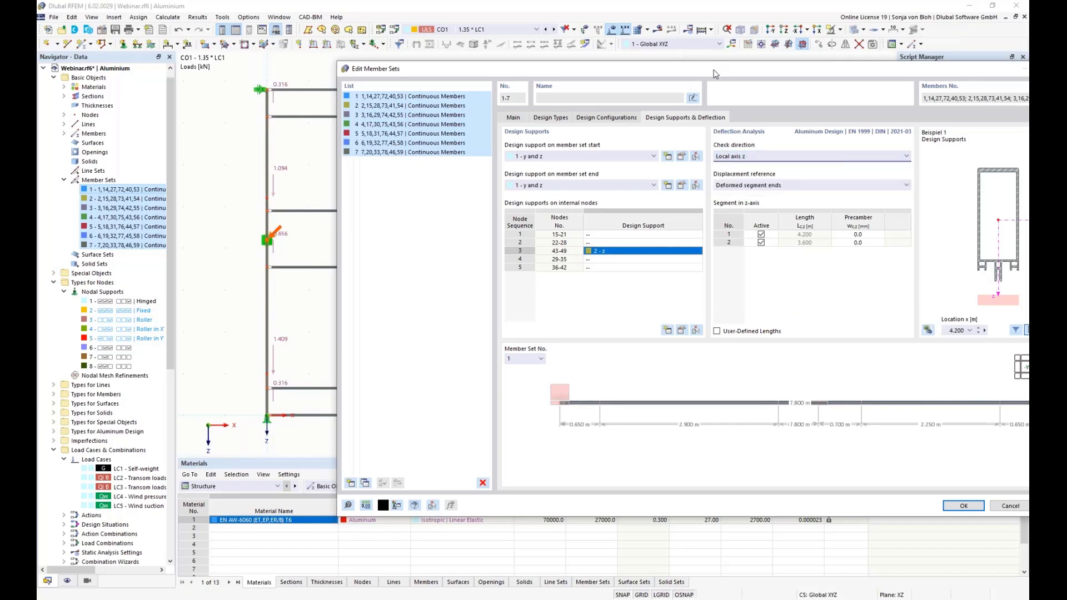
drag(713, 69, 614, 51)
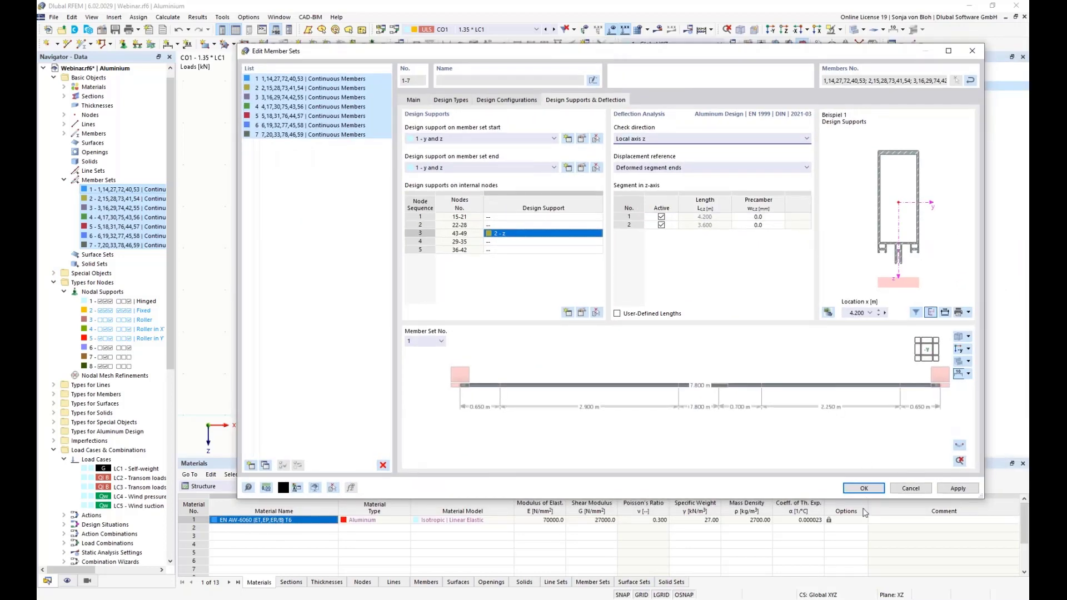
click(865, 489)
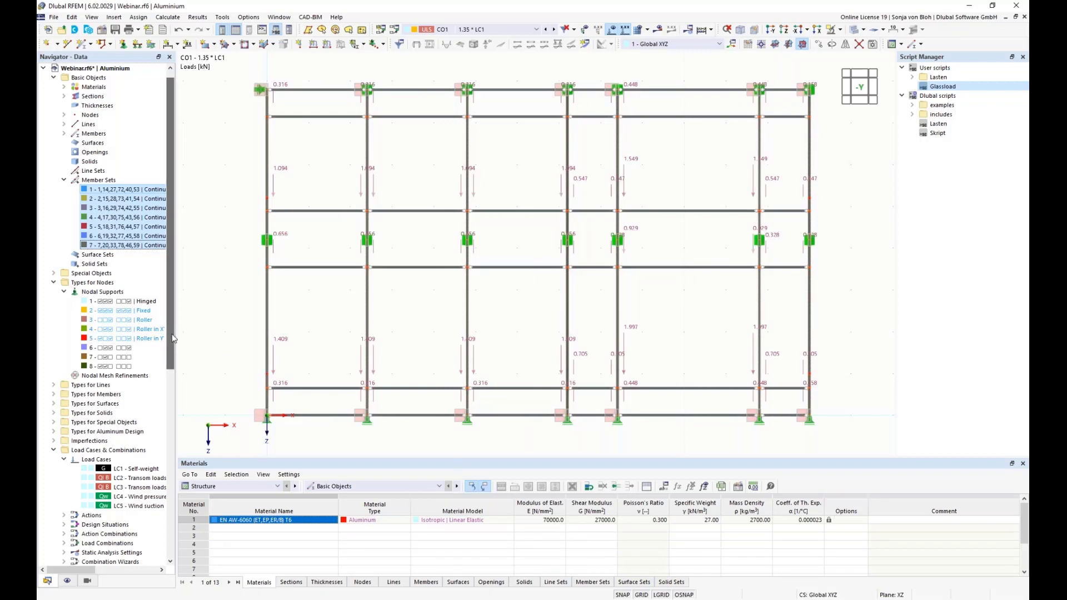
Create a new object selection for members only, instead of member sets, and name it "Beams with L <= 3000 mm".
drag(173, 339, 165, 522)
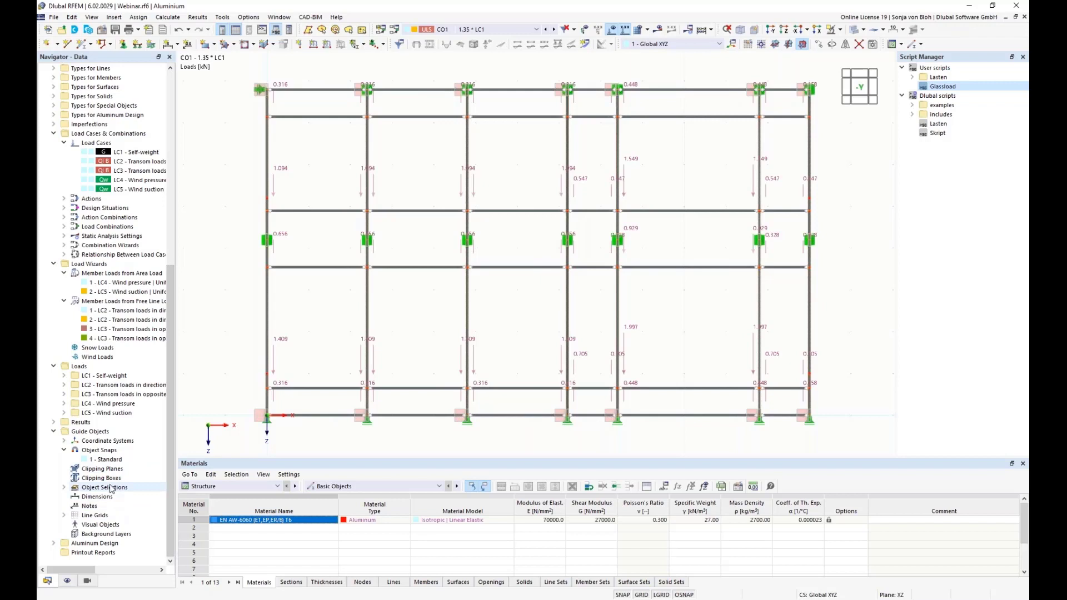
right_click(111, 488)
click(163, 502)
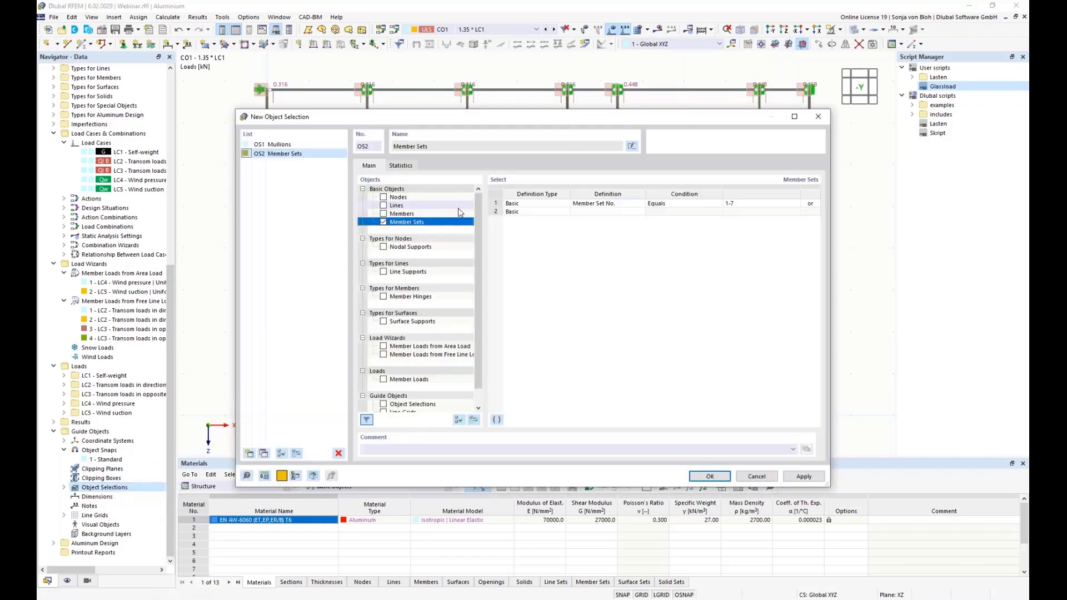
click(384, 222)
click(384, 214)
click(383, 214)
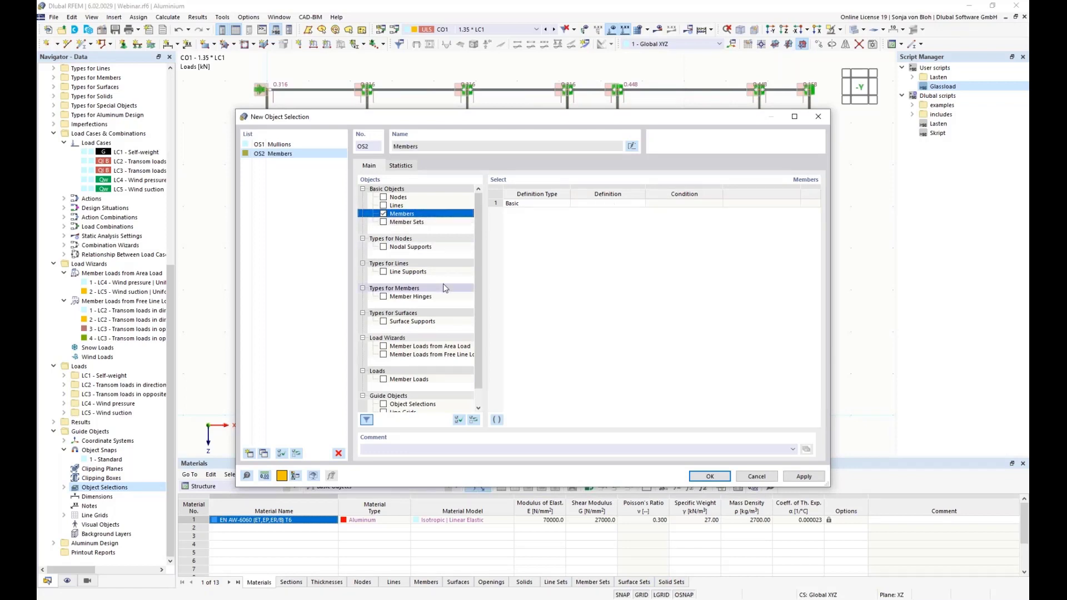
click(632, 145)
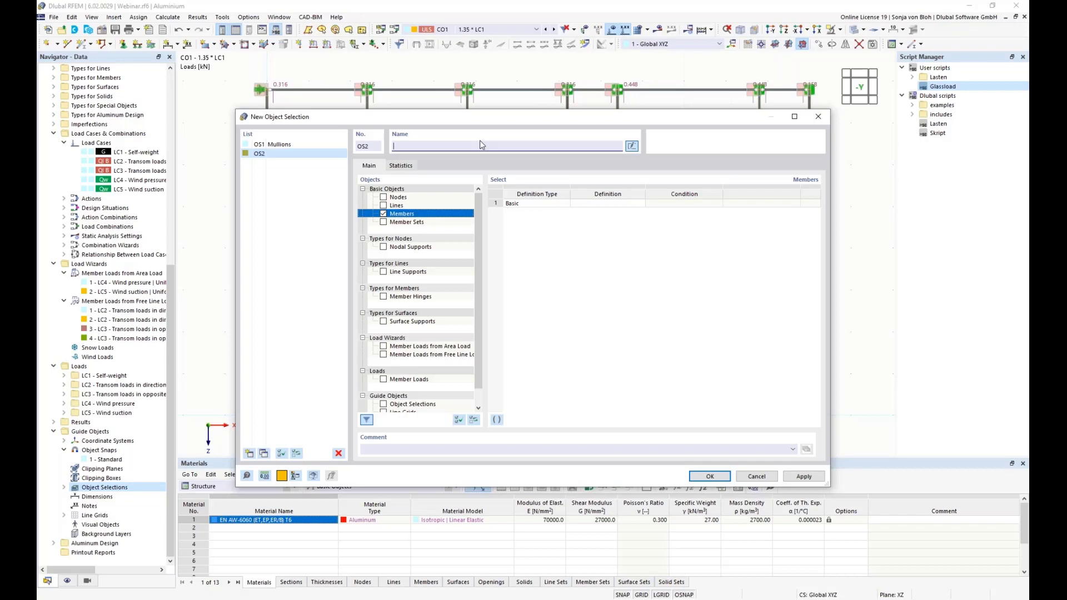
text(Beams with L <= 3000 mm)
Add a selection criterion "Parallel to member" and pick the lowest horizontal beam in the first bay as the reference.
click(684, 203)
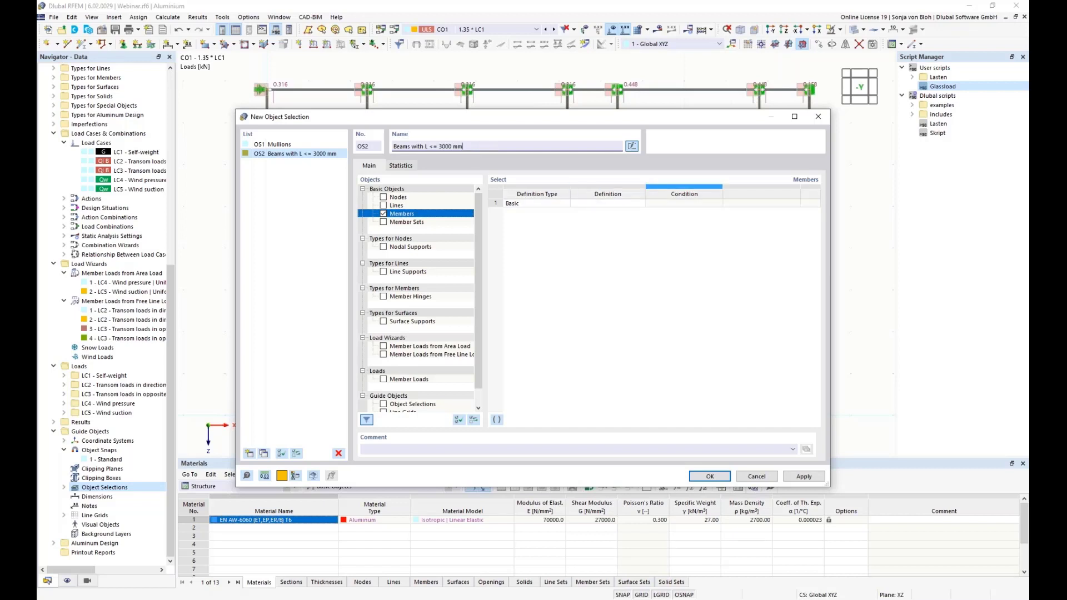
click(607, 204)
click(640, 204)
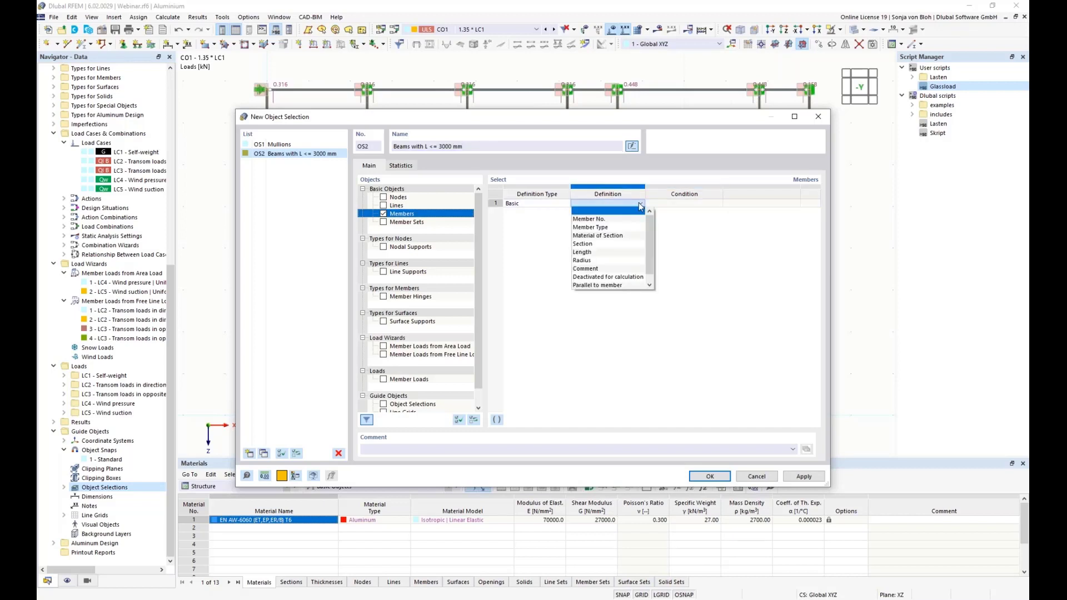
click(618, 286)
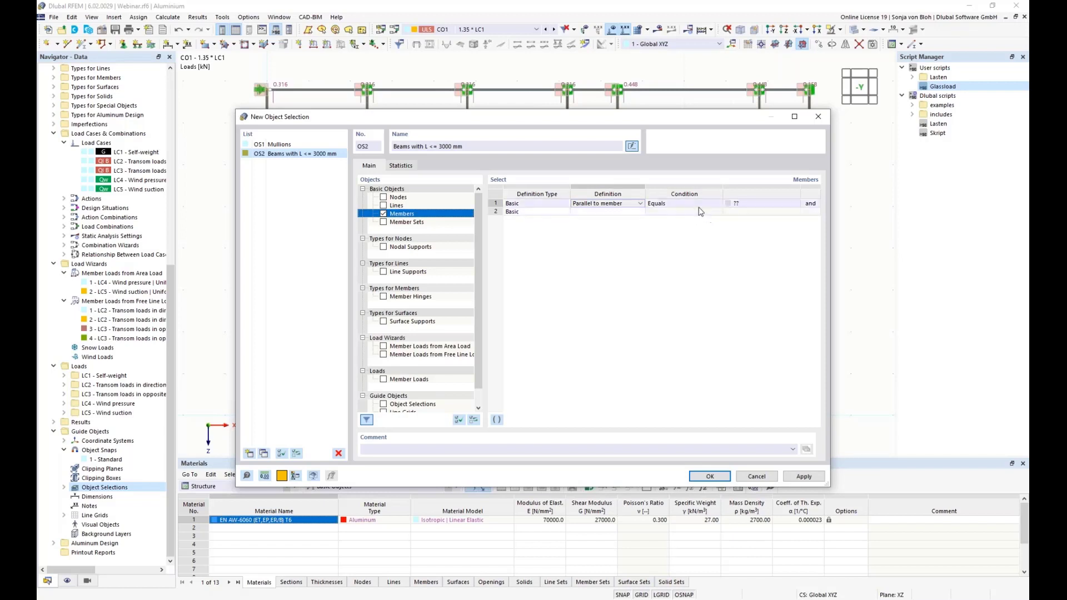
click(761, 204)
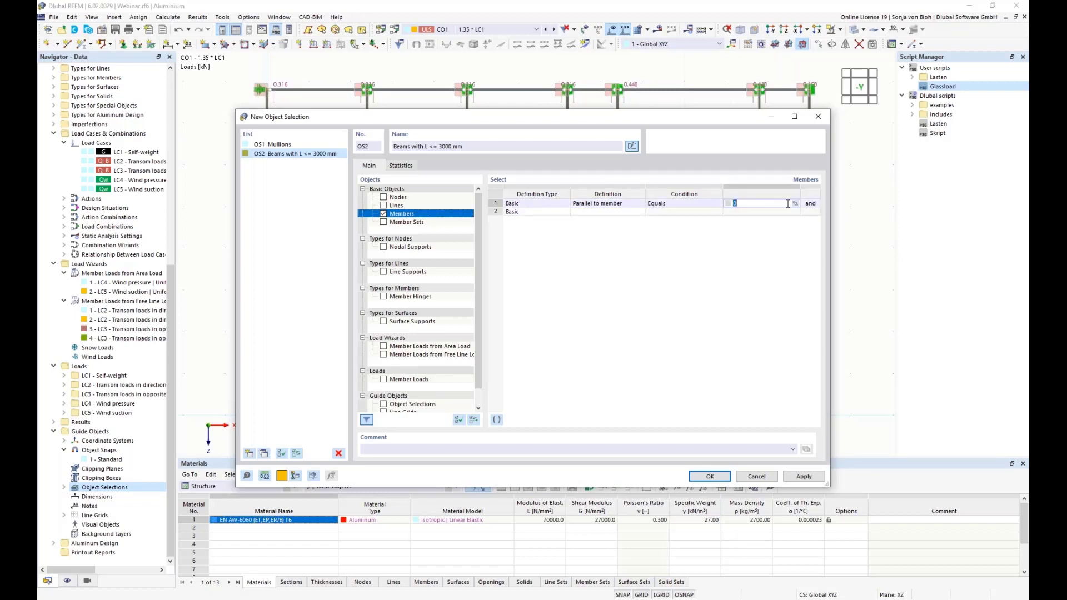
click(797, 205)
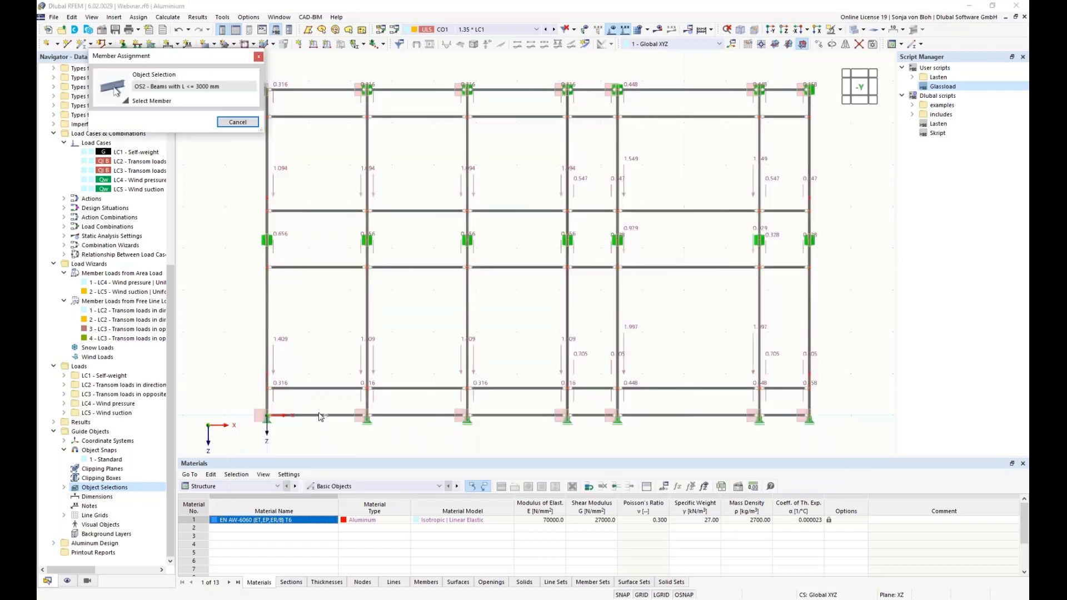
click(317, 415)
Add a second criterion limiting the member length to less than or equal to 3 m and accept the object selection.
click(608, 212)
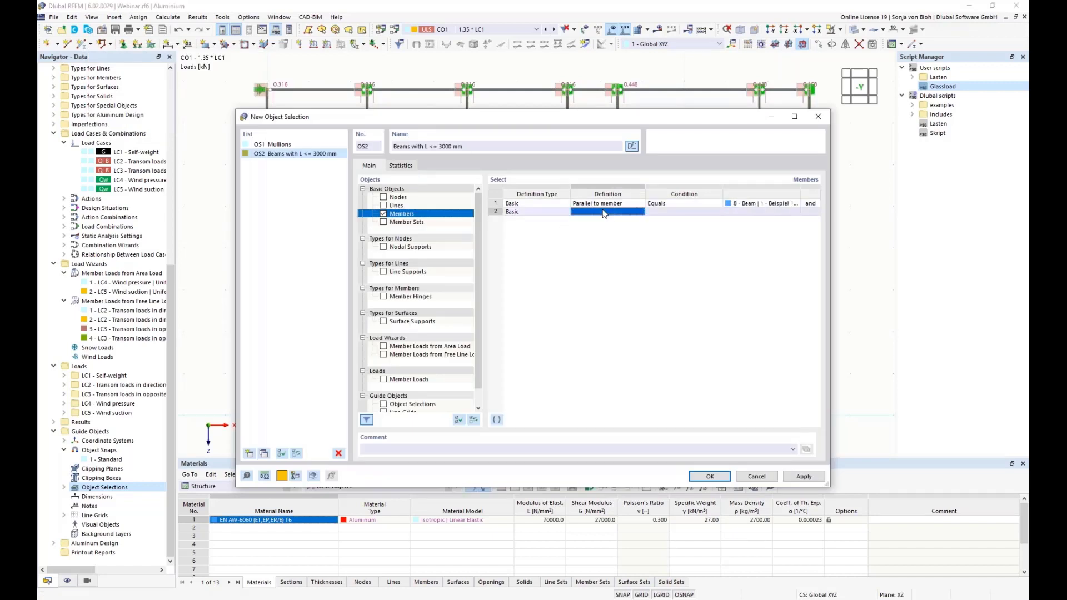
click(641, 214)
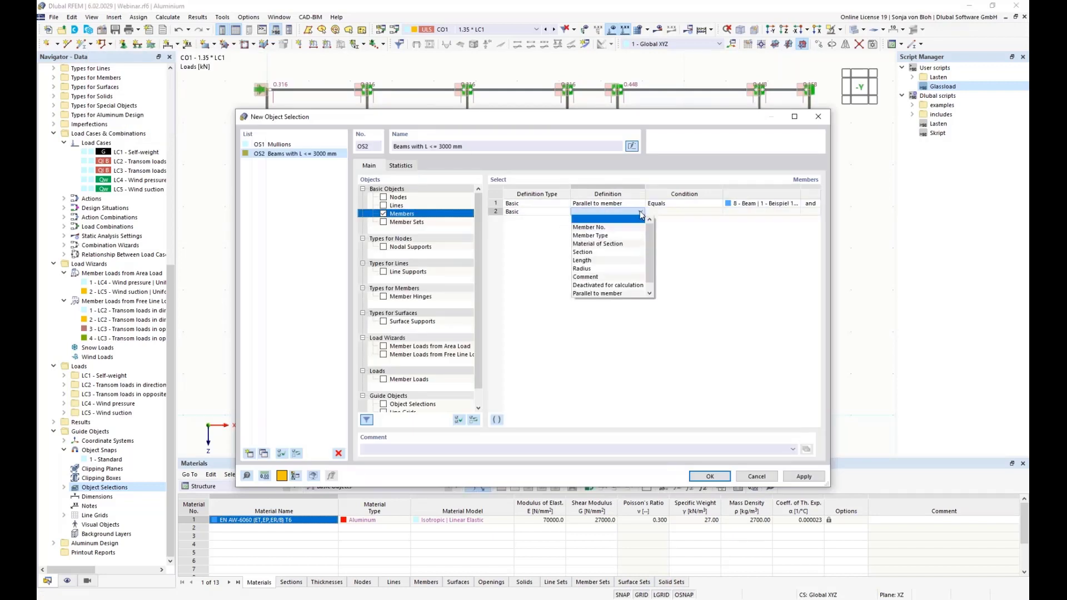
click(606, 260)
click(669, 212)
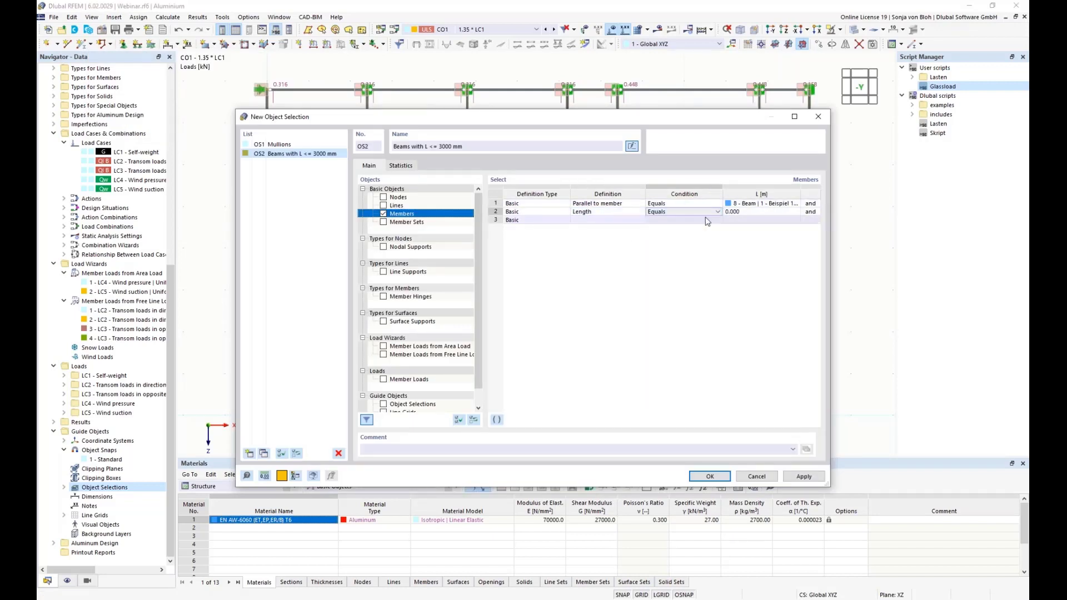
click(718, 211)
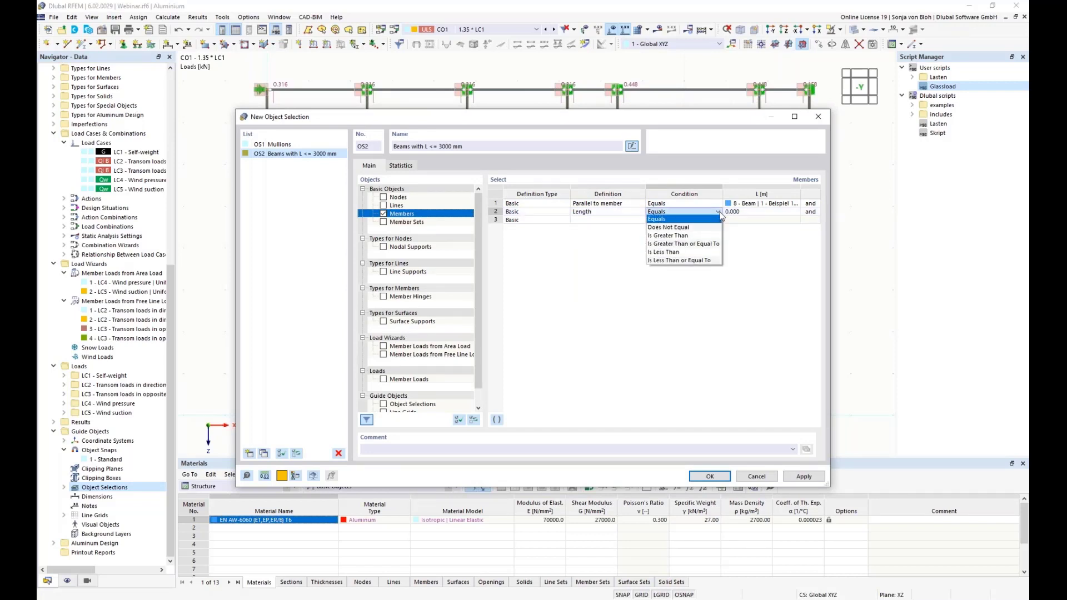
click(683, 261)
click(756, 213)
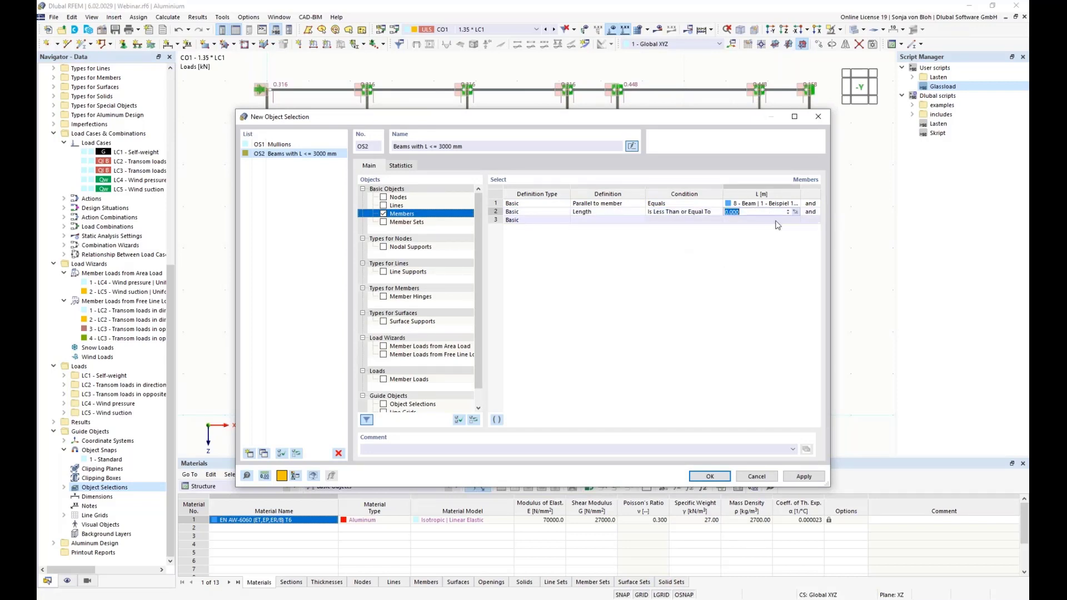
text(3000)
key(BackSpace)
key(BackSpace)
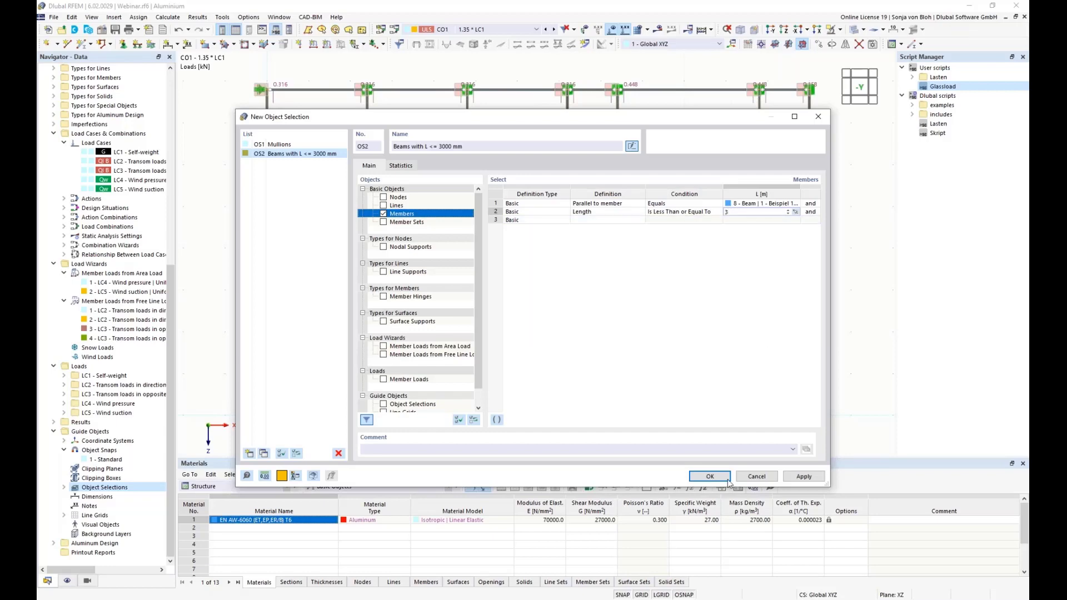
click(704, 480)
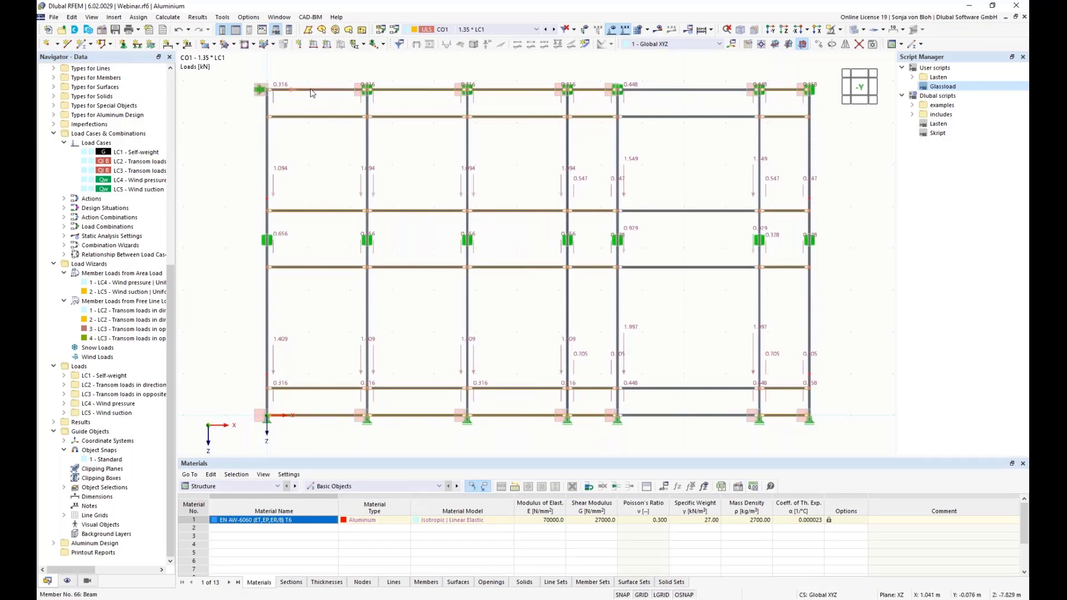
Edit the selected horizontal beams and assign the design support "y and z" to their member start and member end.
right_click(312, 92)
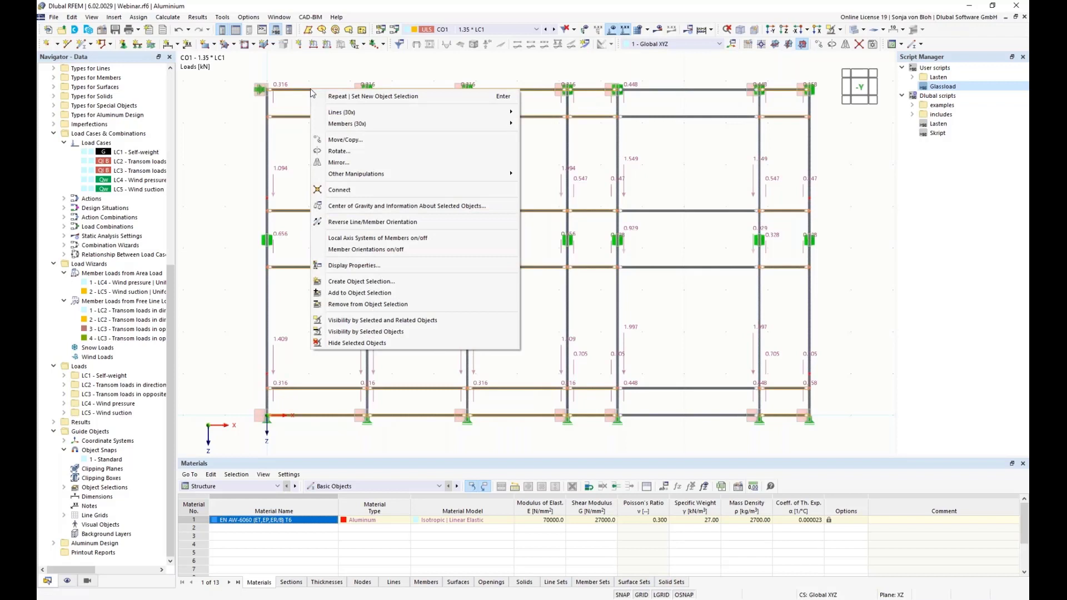
mouse_move(380, 127)
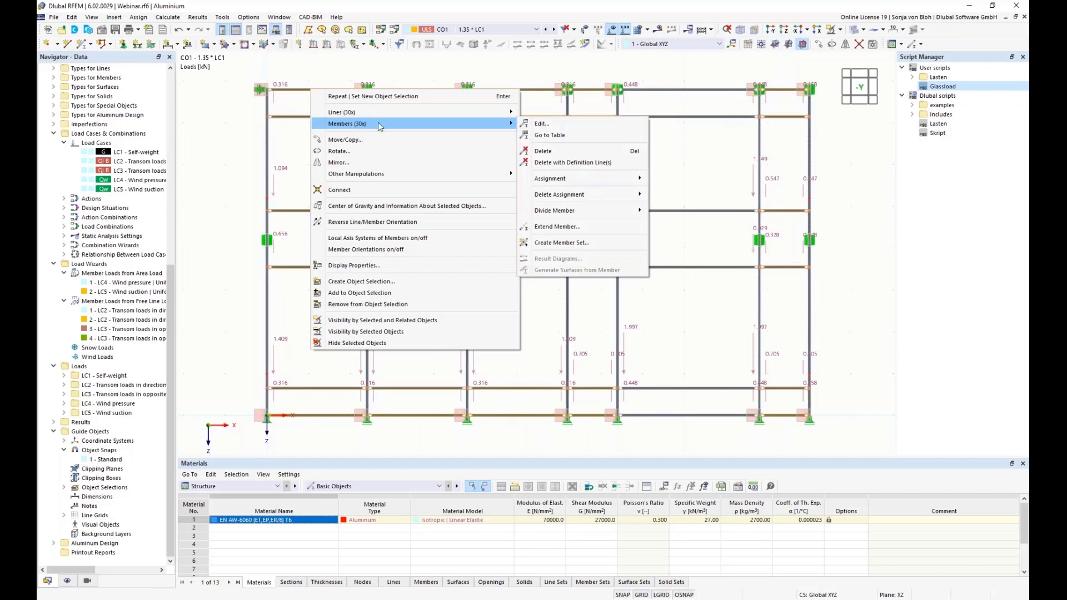
click(541, 125)
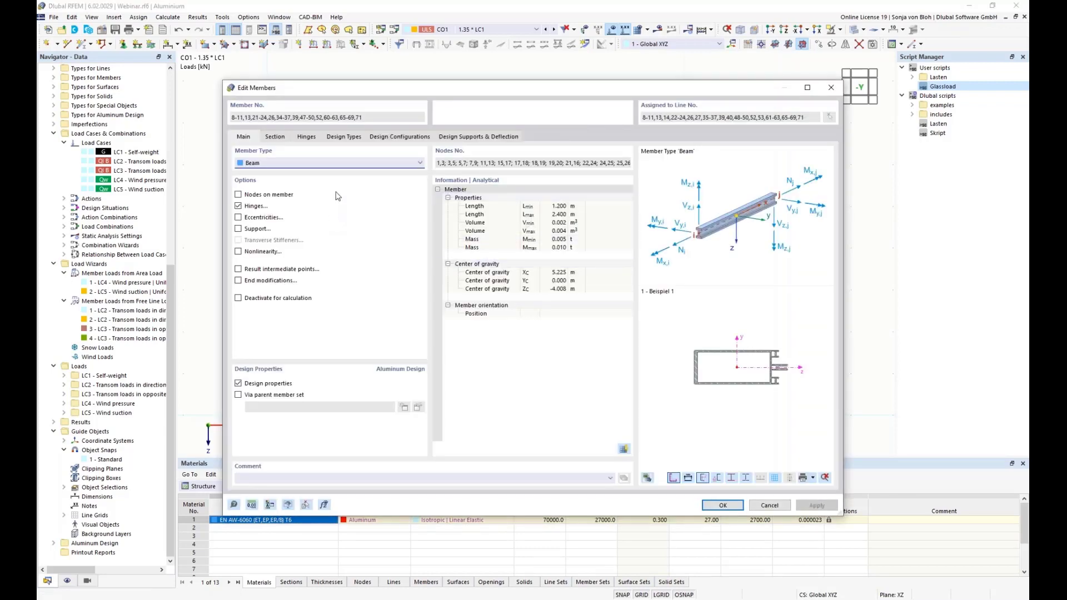
click(400, 139)
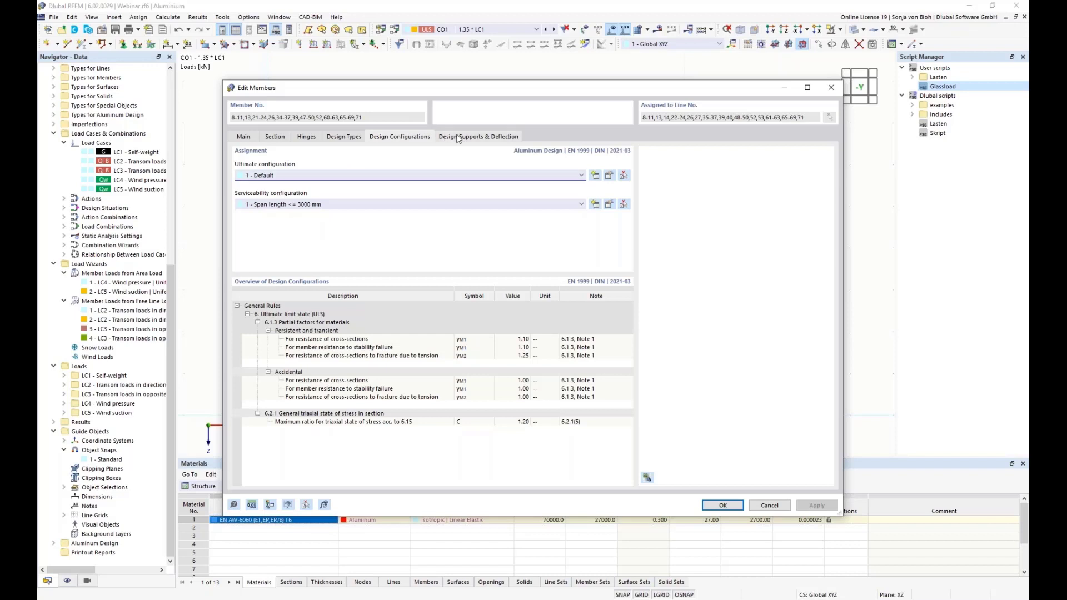
click(481, 137)
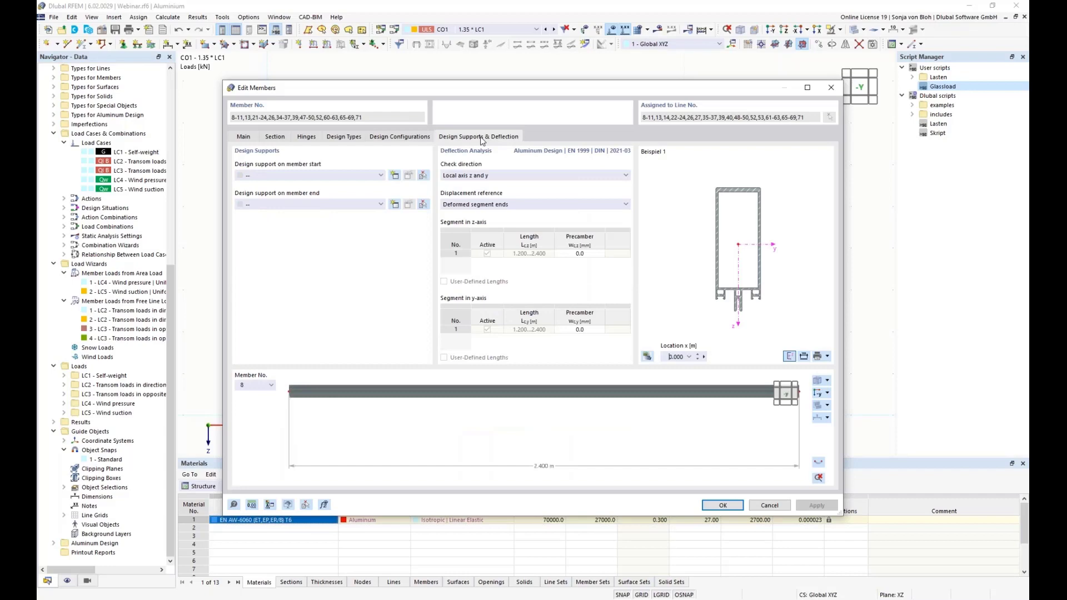
drag(402, 89, 649, 63)
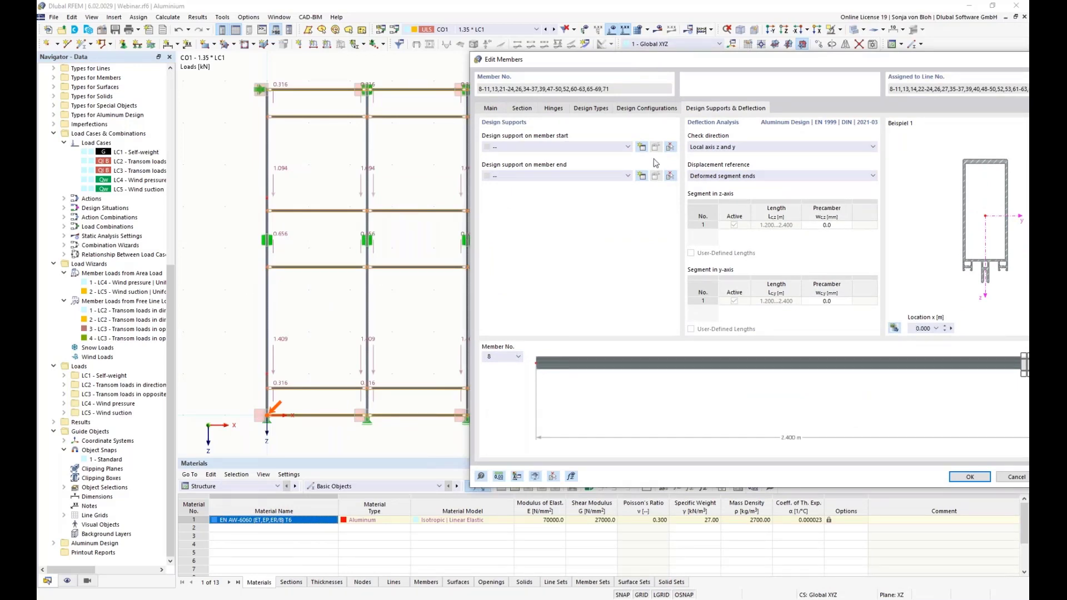
click(627, 147)
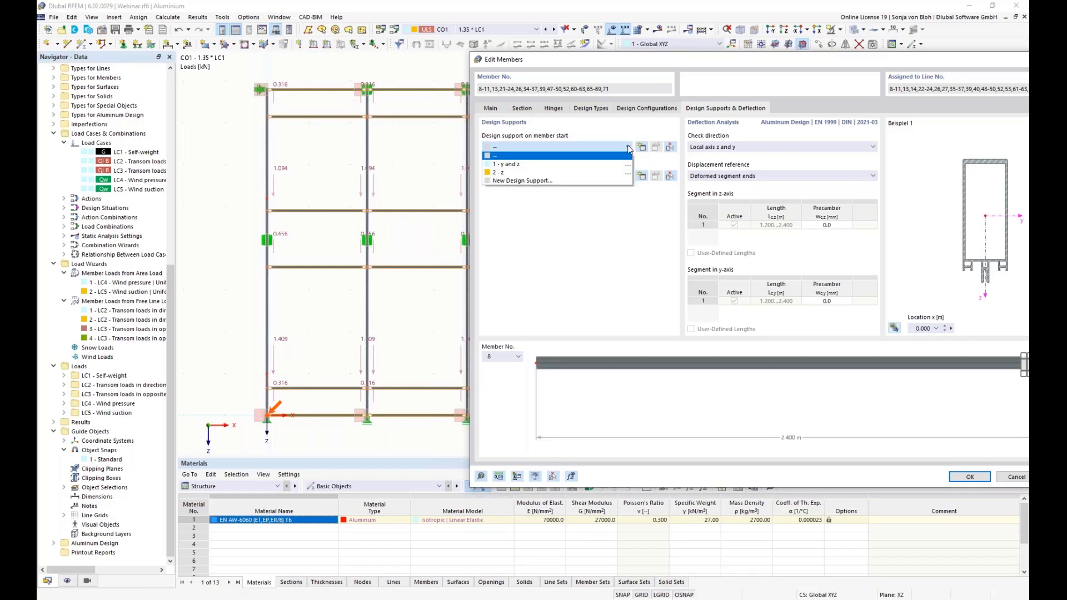
click(593, 165)
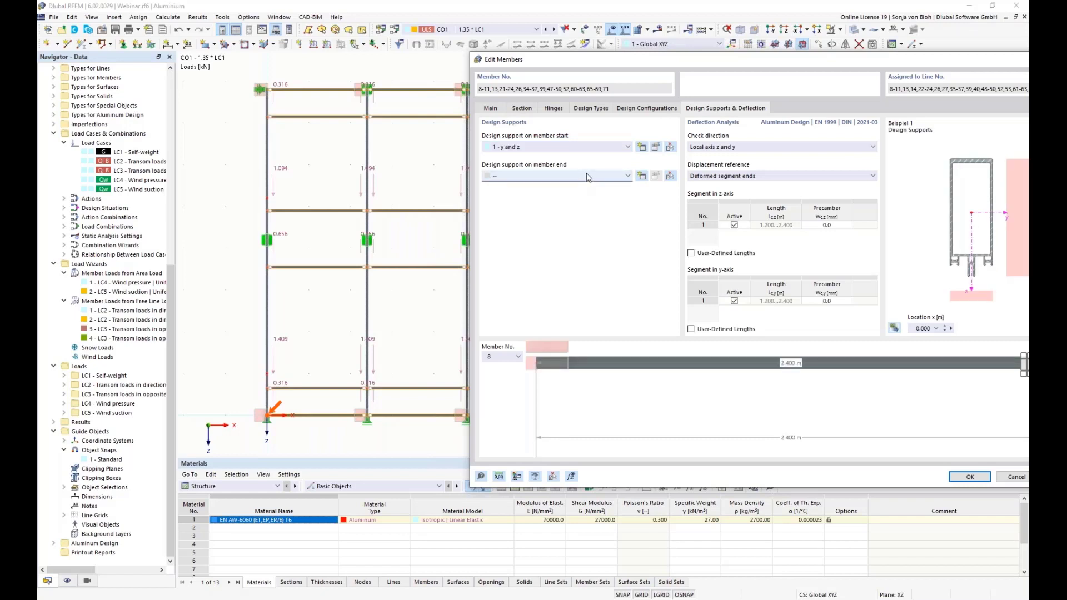
click(586, 175)
click(556, 193)
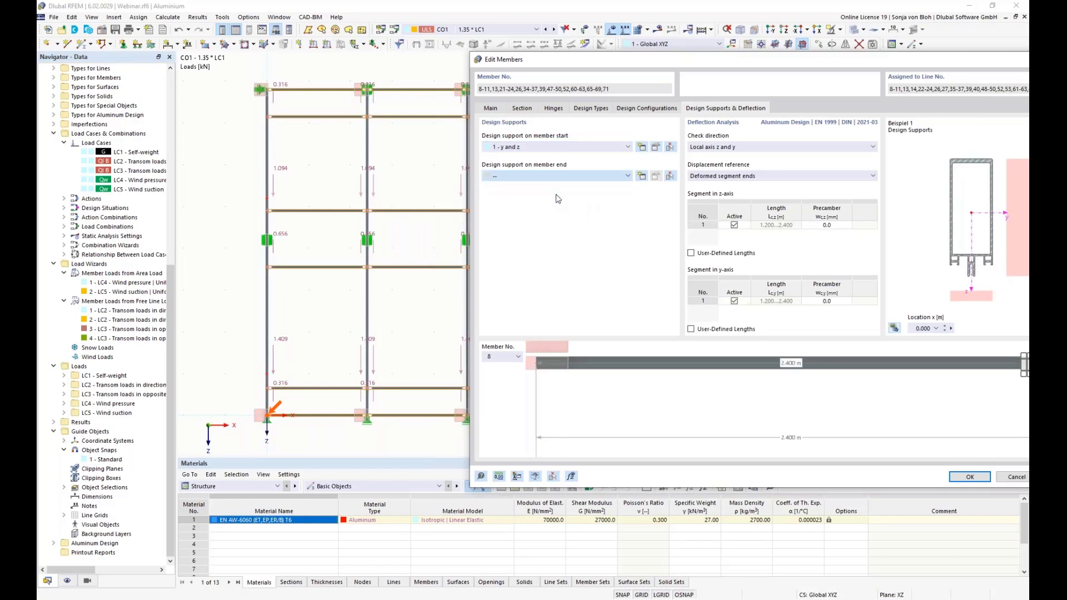
Set the deflection check direction of the beams up to 3000 mm long to local axis z and accept the member changes.
drag(643, 58, 594, 64)
click(756, 153)
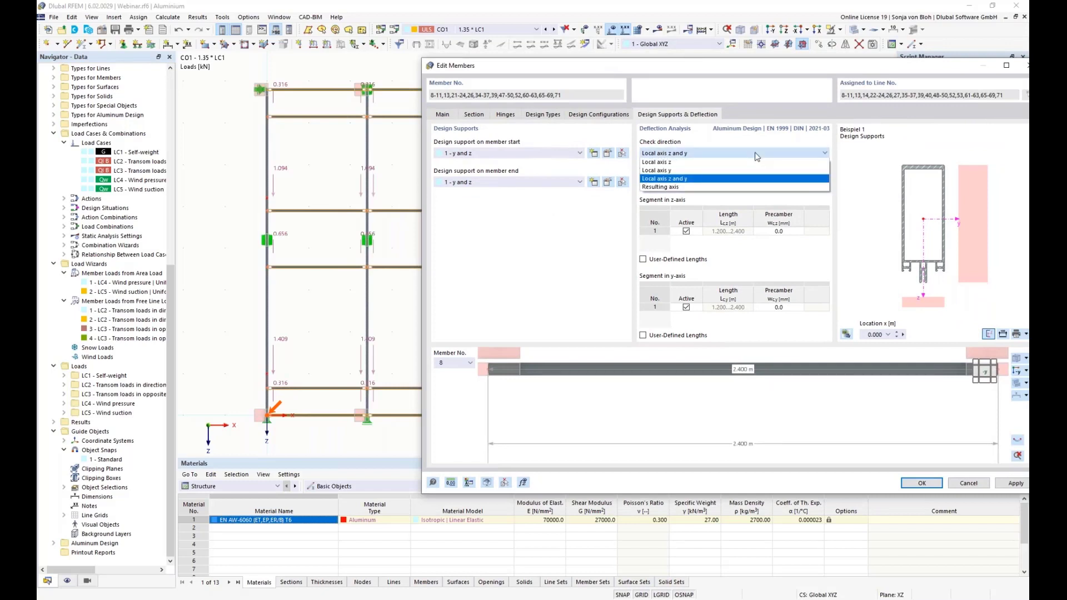
click(683, 162)
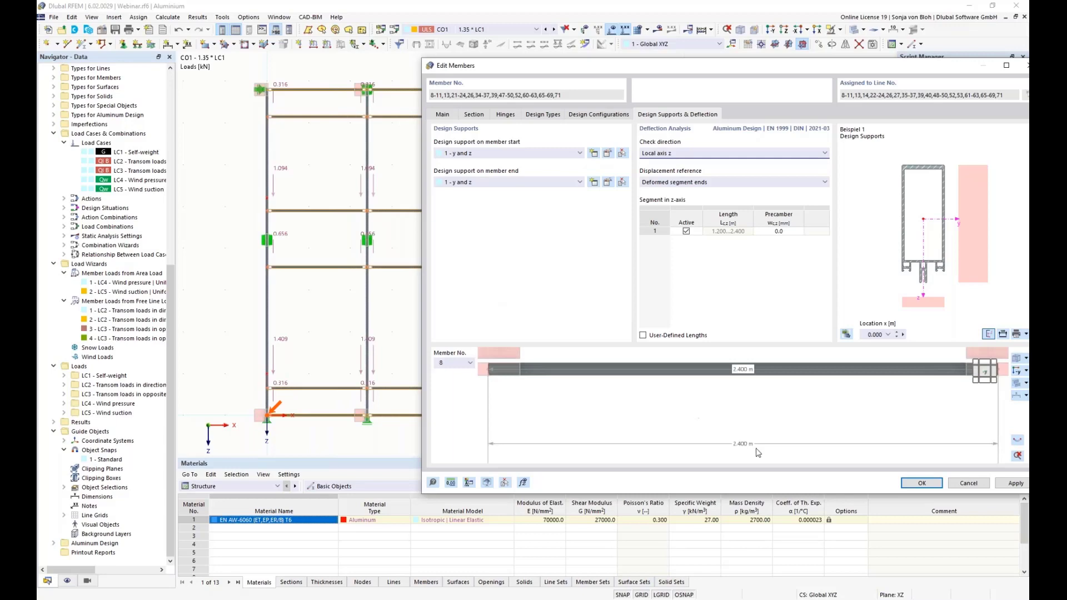
click(917, 483)
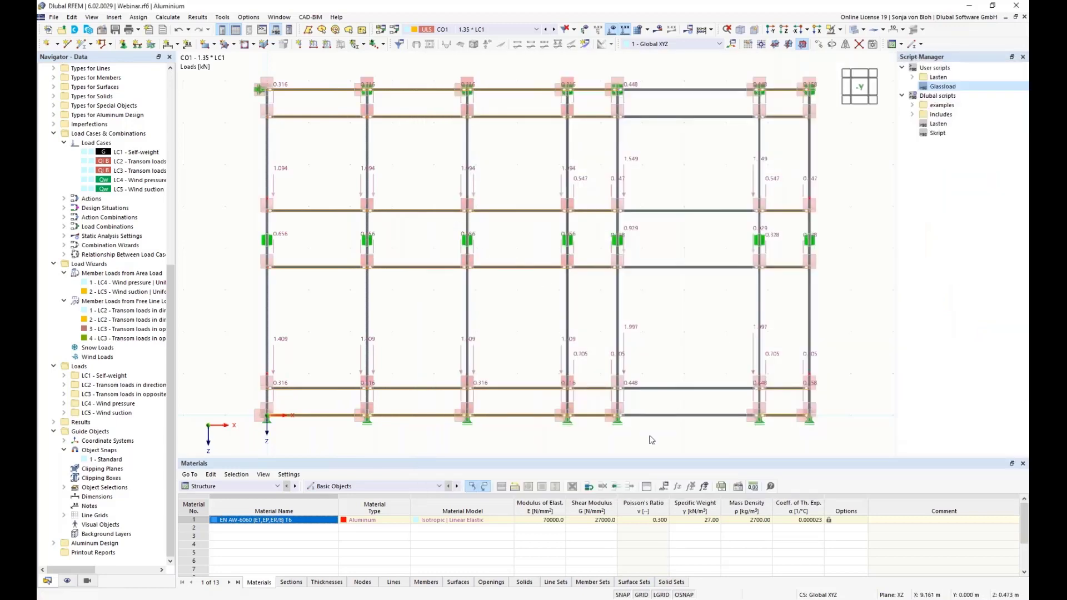
Select all six horizontal beams in the widest bay and assign them the serviceability configuration "Span length 3000 mm < L < 7500 mm".
click(717, 431)
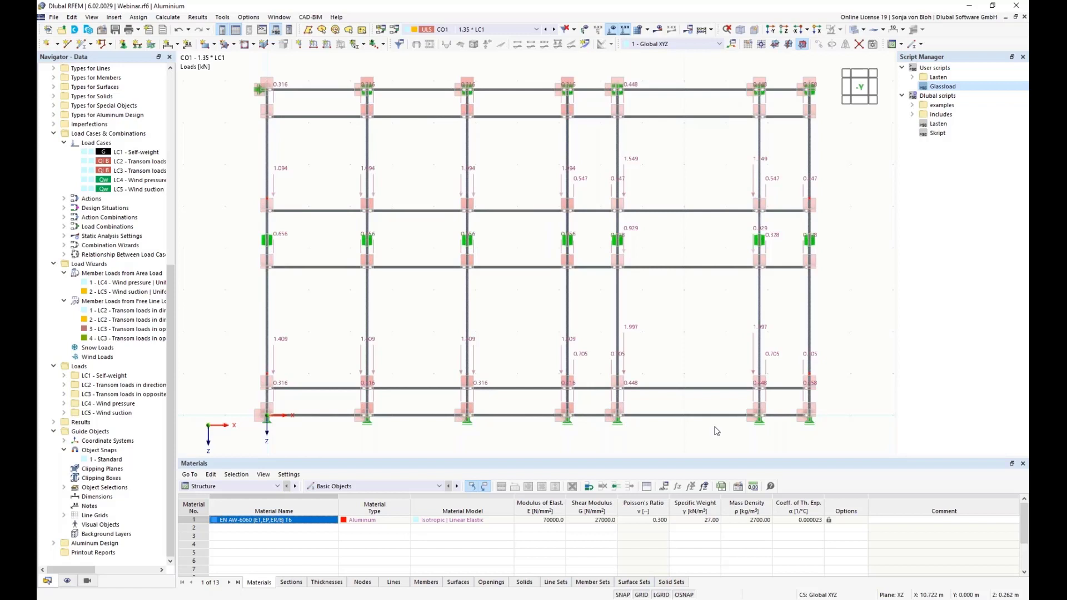
drag(706, 435, 670, 70)
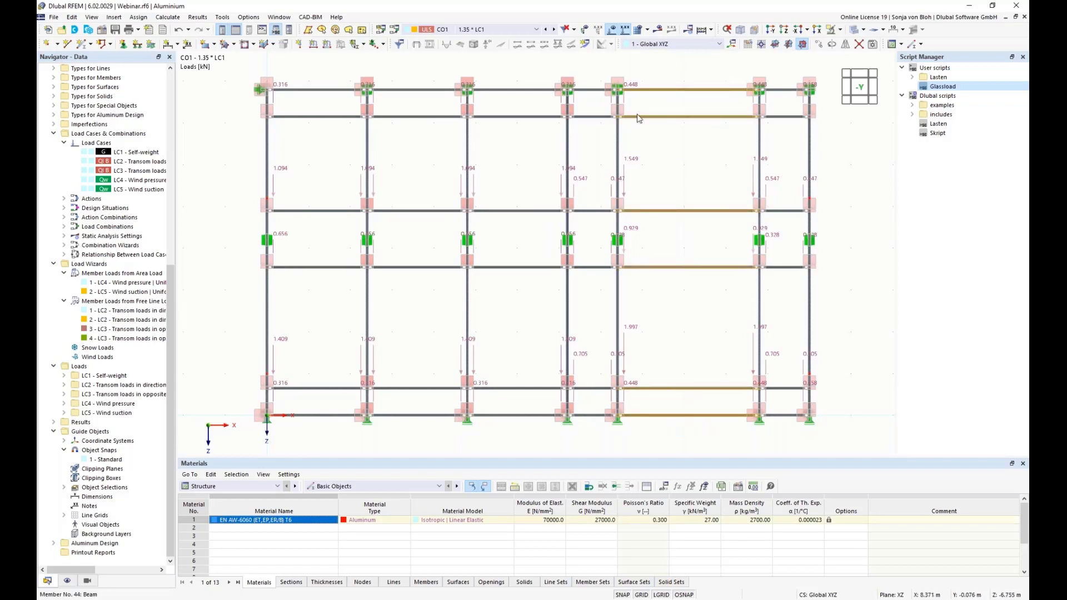
right_click(655, 89)
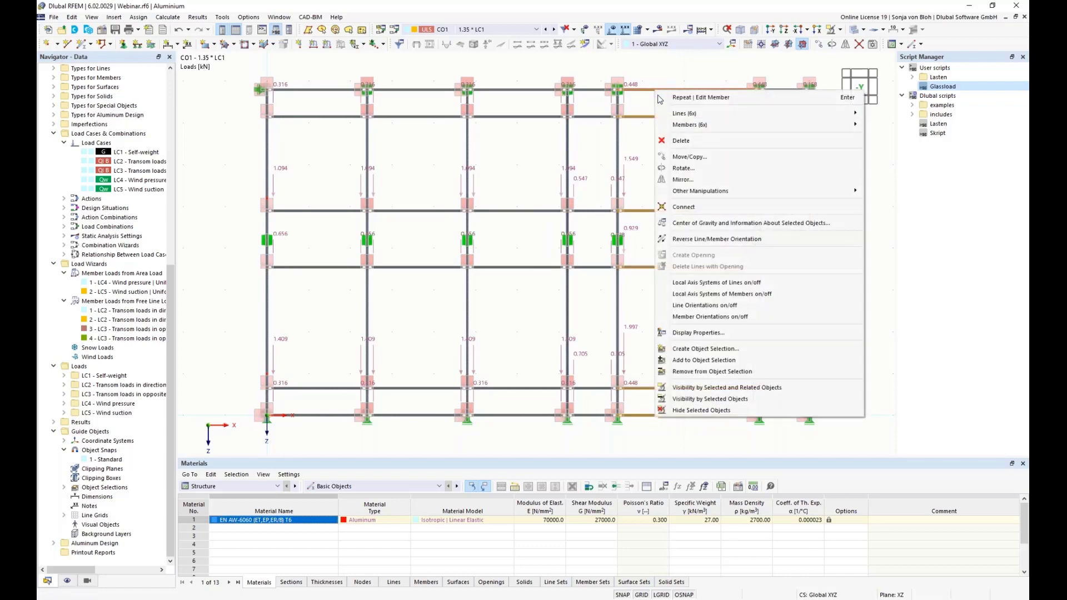
mouse_move(699, 125)
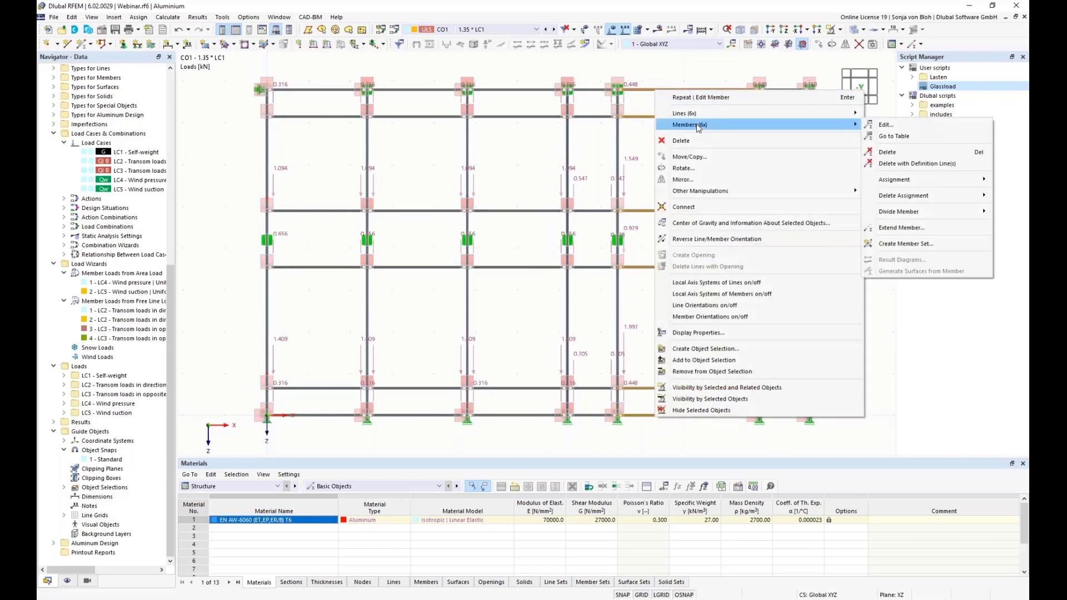
click(908, 125)
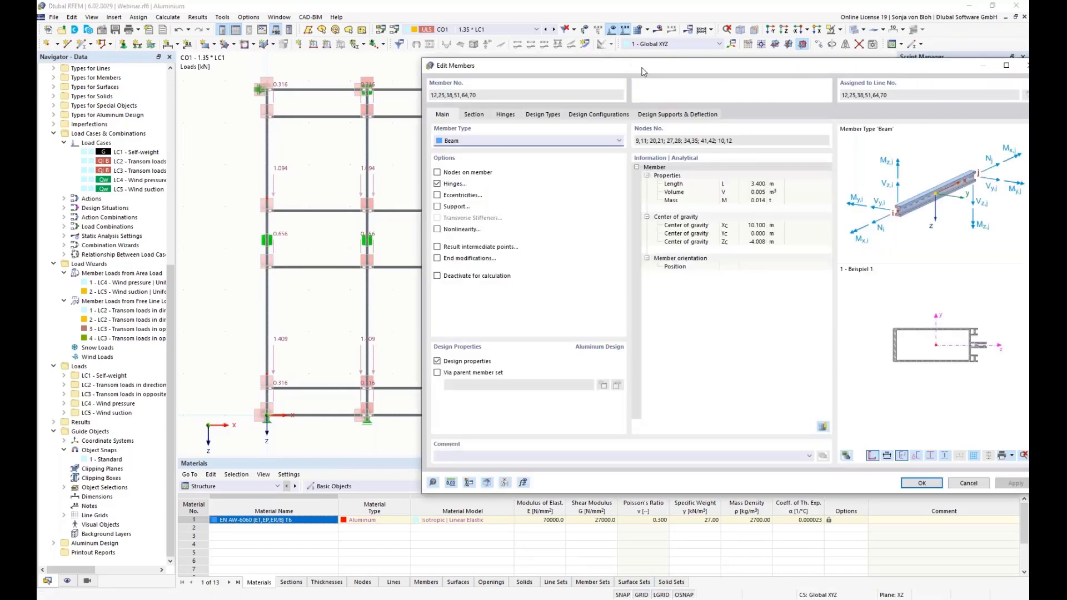
drag(642, 72, 457, 61)
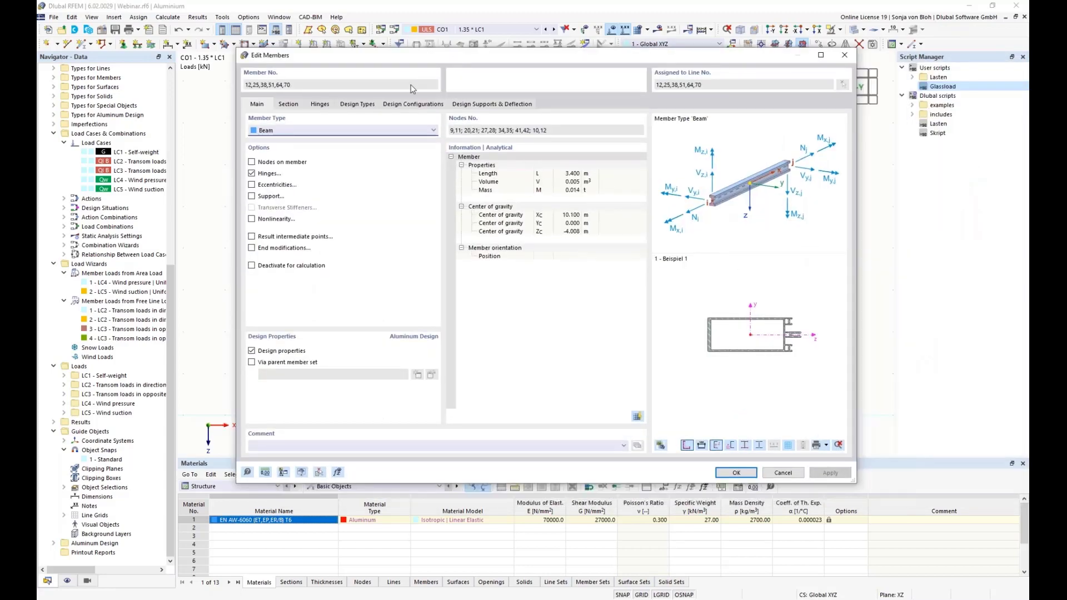
click(410, 105)
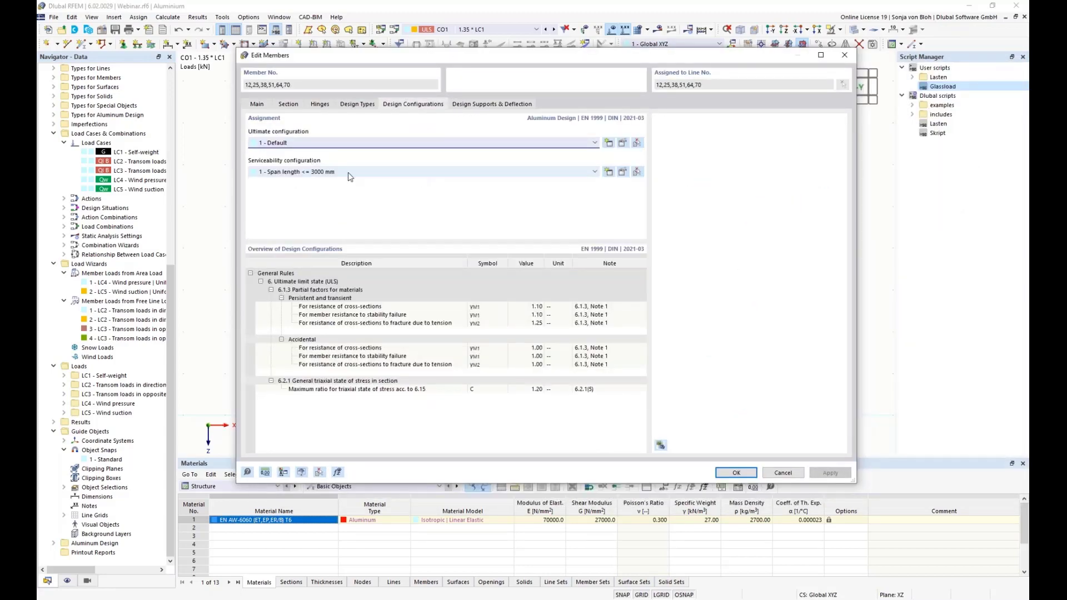
click(391, 172)
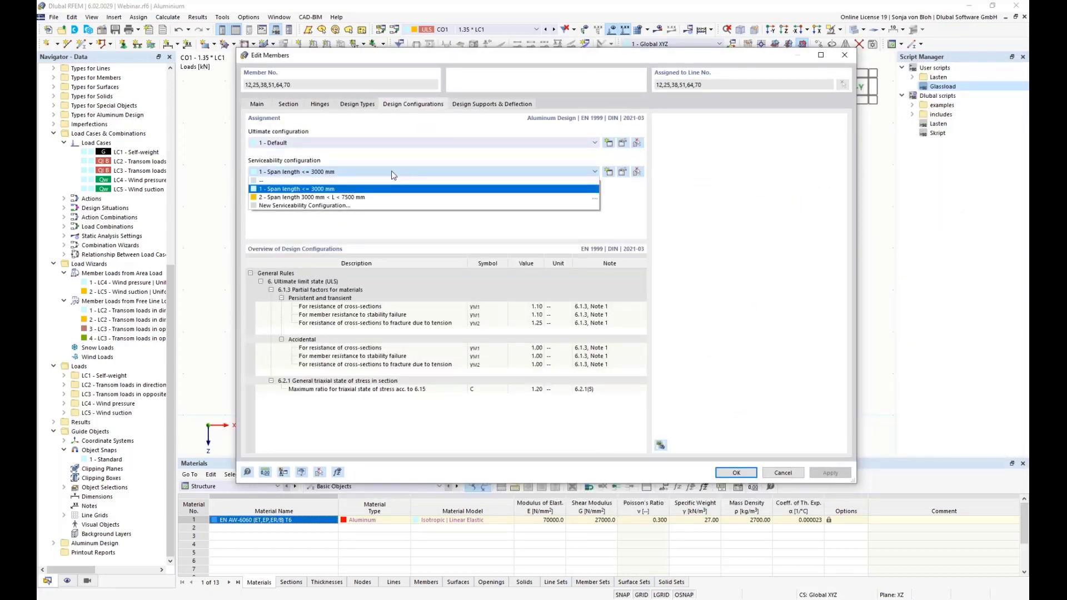
click(323, 198)
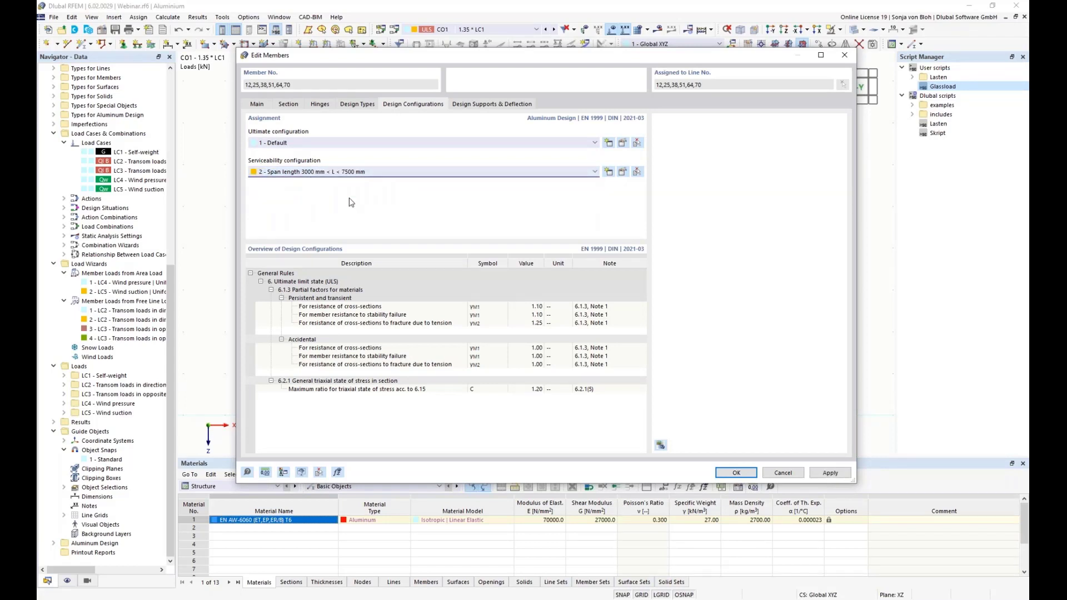
Assign the design support "y and z" to the member start and member end of the widest bay's beams.
click(515, 105)
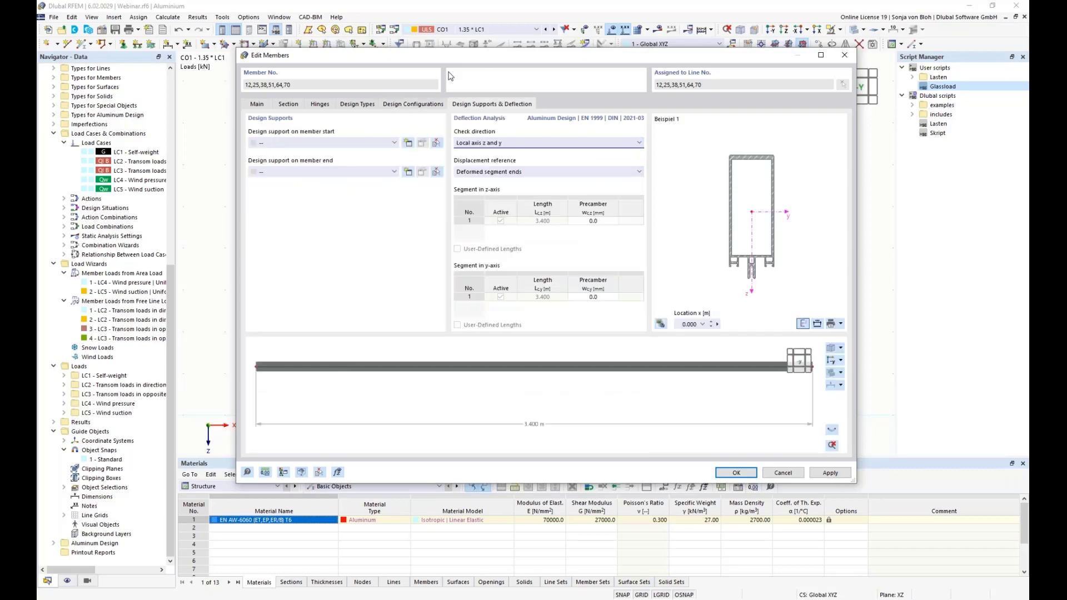
drag(449, 56, 554, 145)
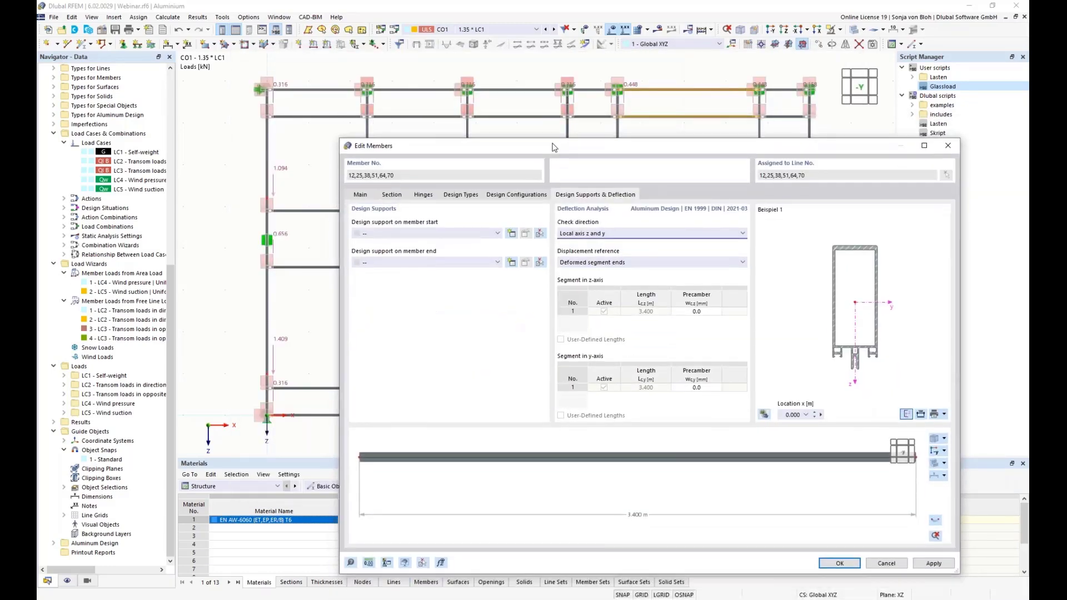
click(498, 233)
click(482, 250)
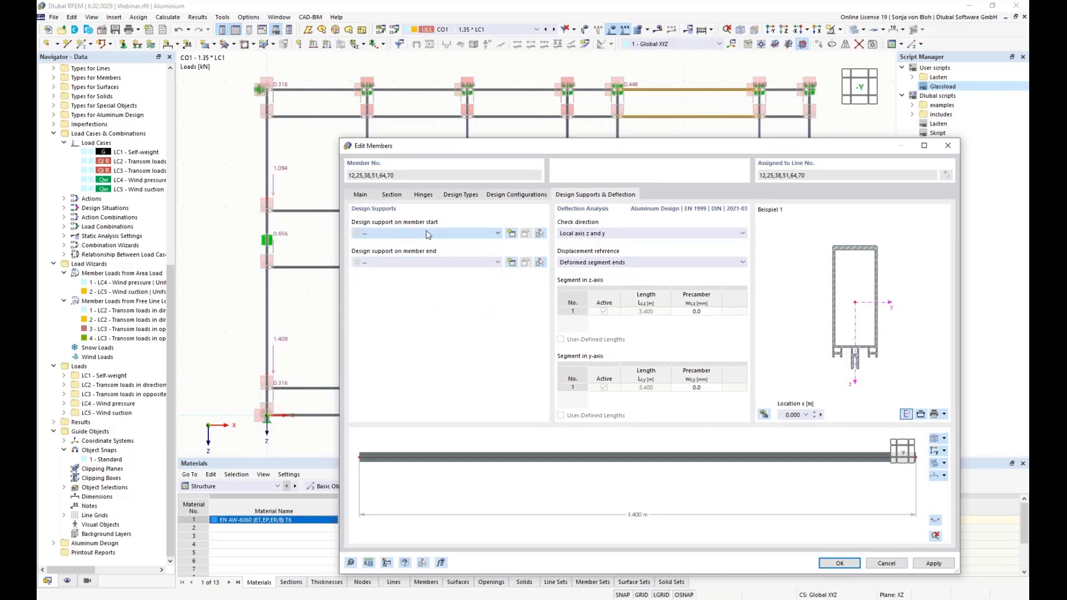
click(475, 264)
click(455, 282)
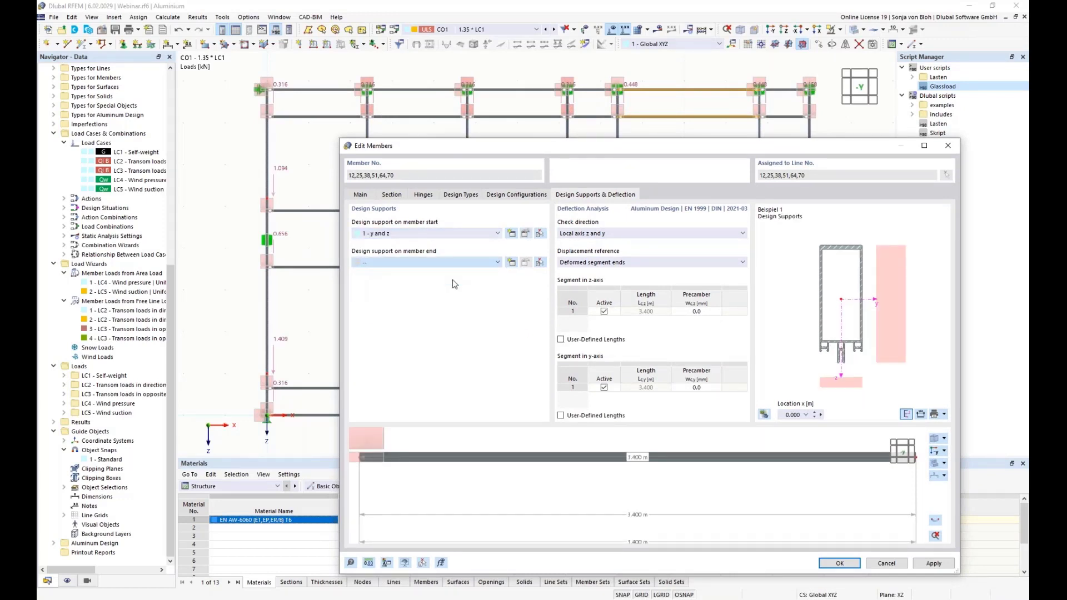
Limit the deflection check of the widest bay's beams to local axis z and accept the member changes.
click(637, 233)
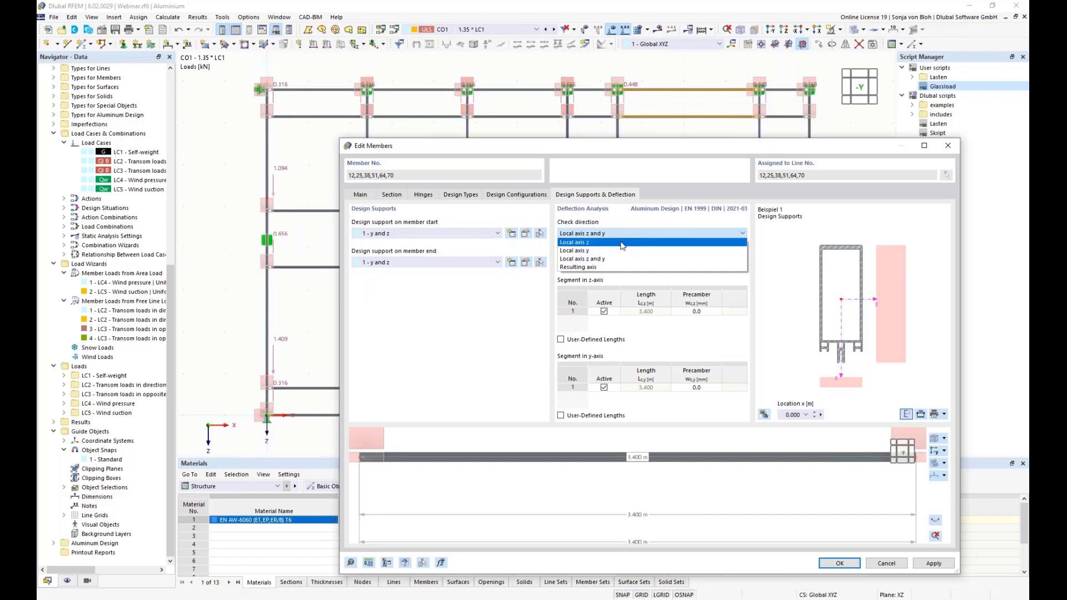
click(622, 246)
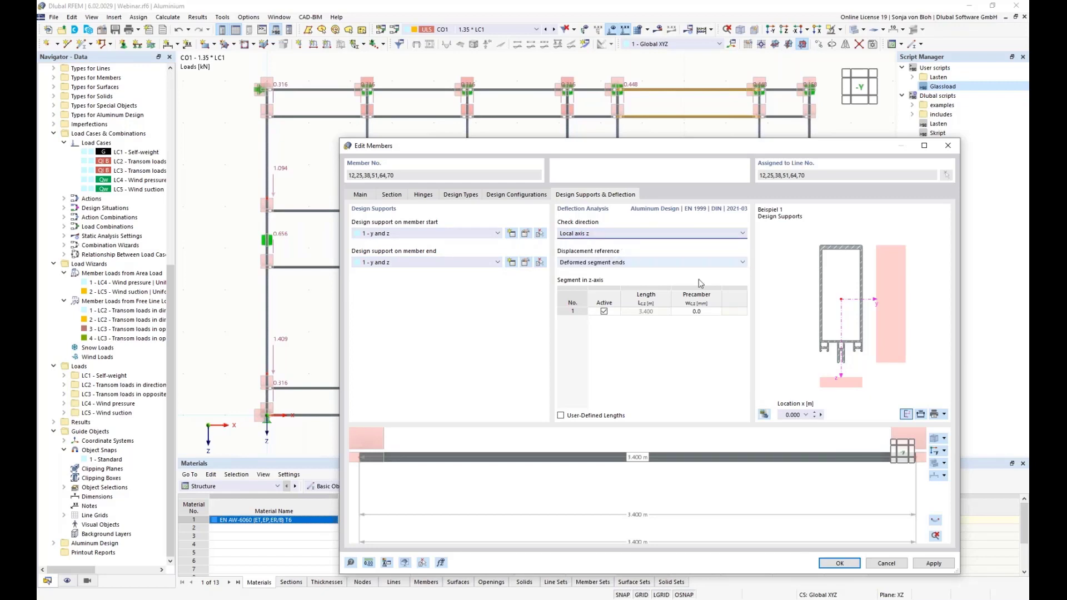
click(842, 563)
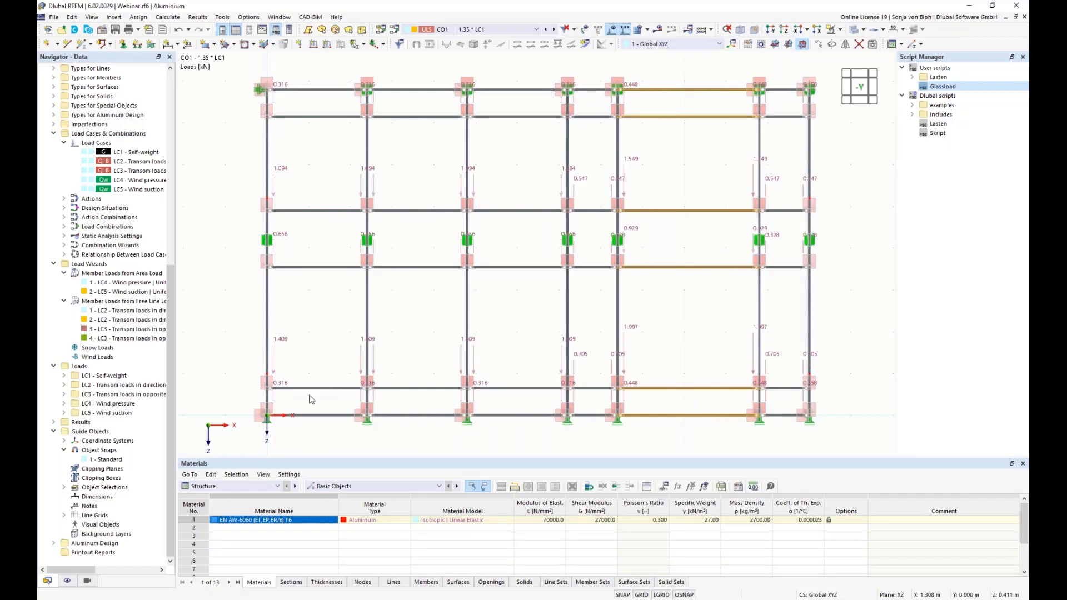
Turn off the display of design supports under the types for members.
click(66, 581)
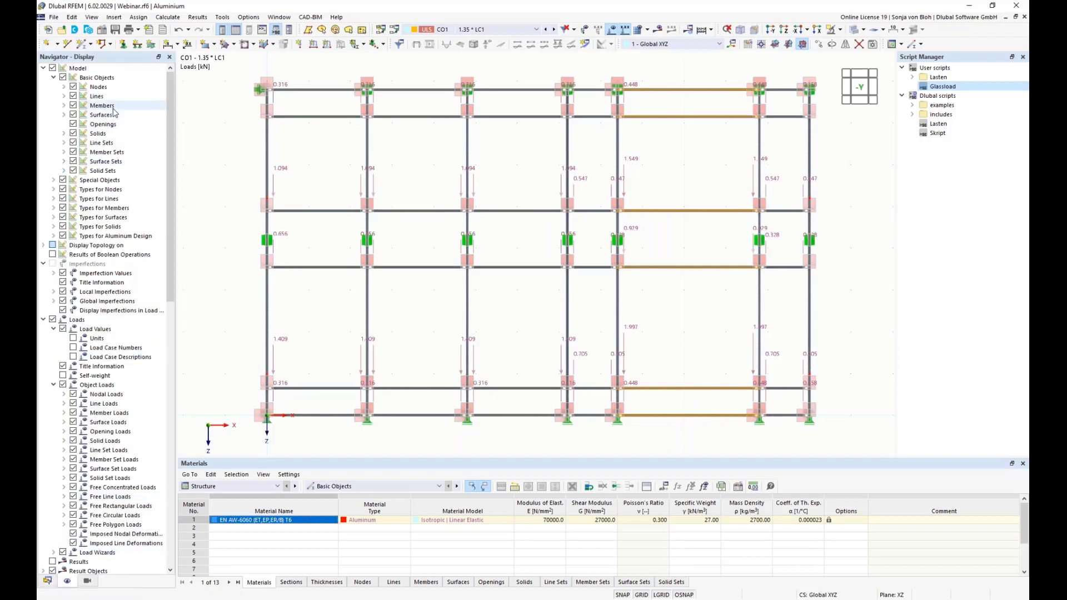
click(54, 208)
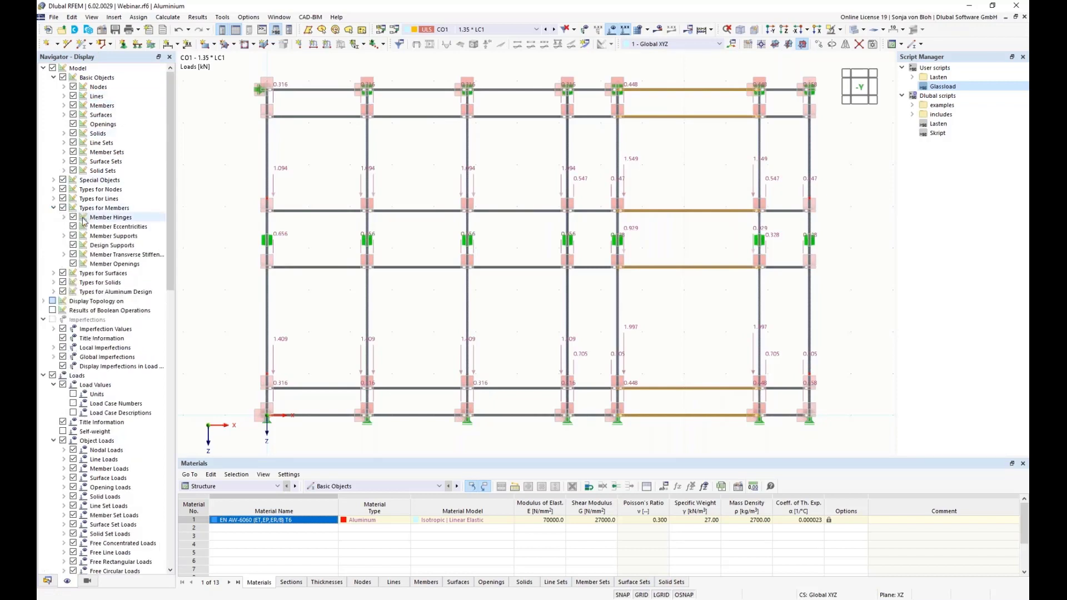
click(73, 245)
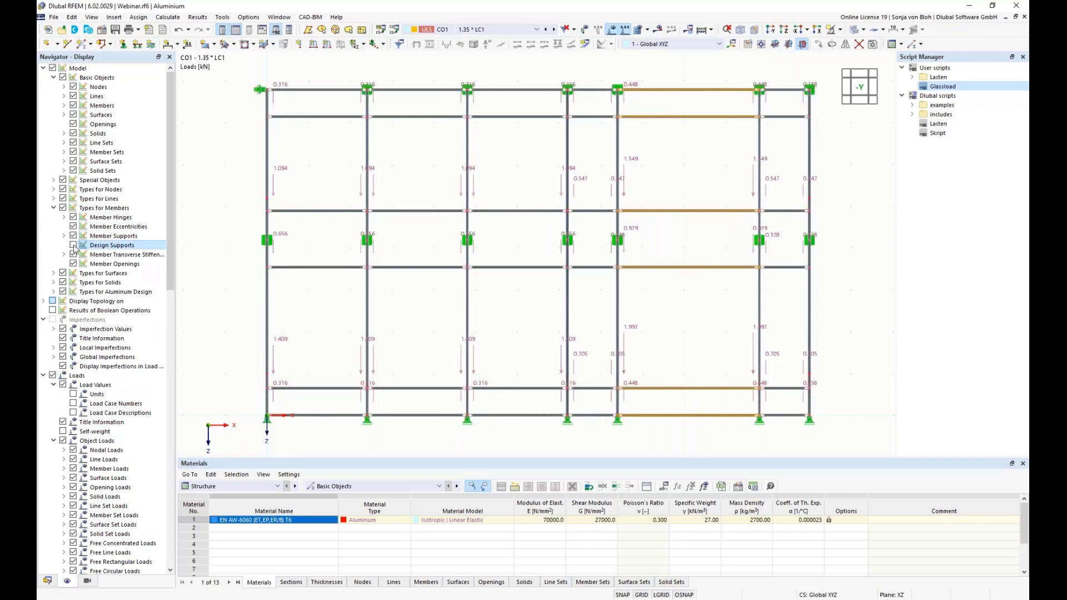
click(73, 245)
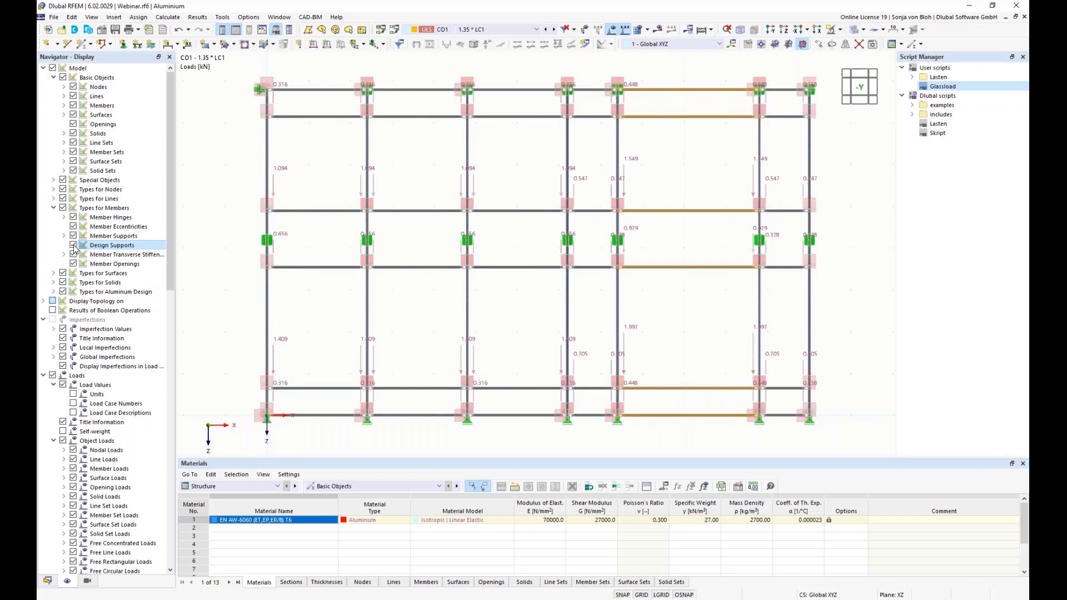
click(73, 245)
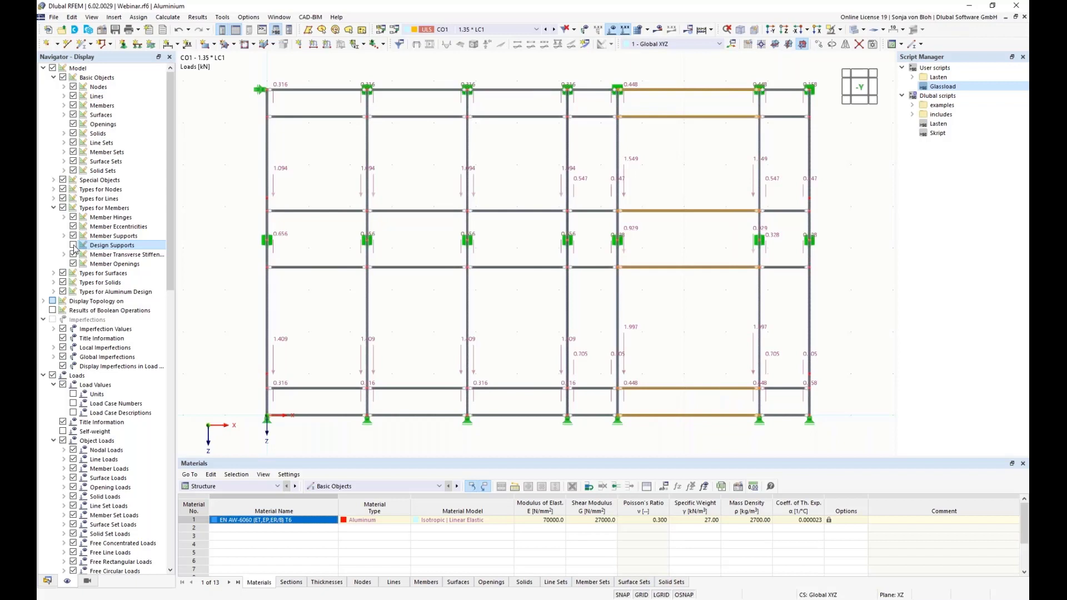
Show the Aluminum Design input data and review the EN 1999 design situation types available for DS1.
click(277, 486)
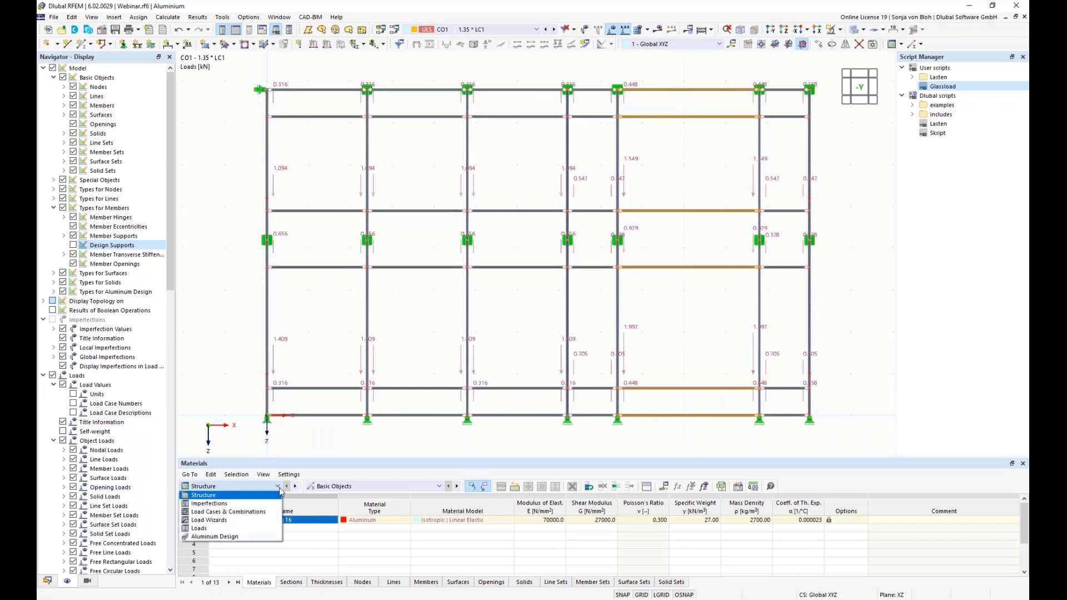
click(220, 537)
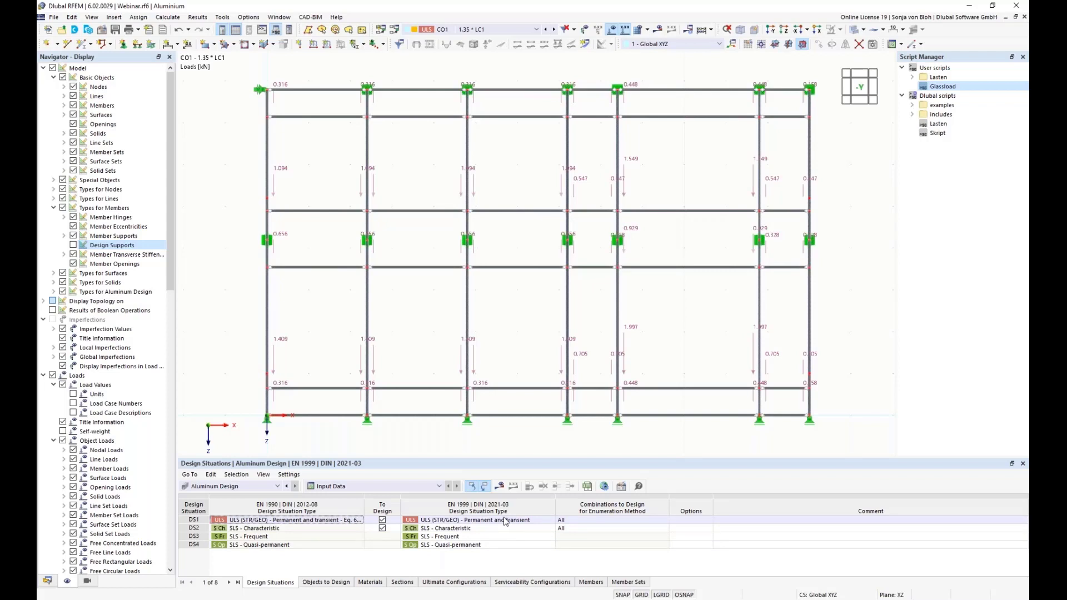
click(535, 522)
click(552, 521)
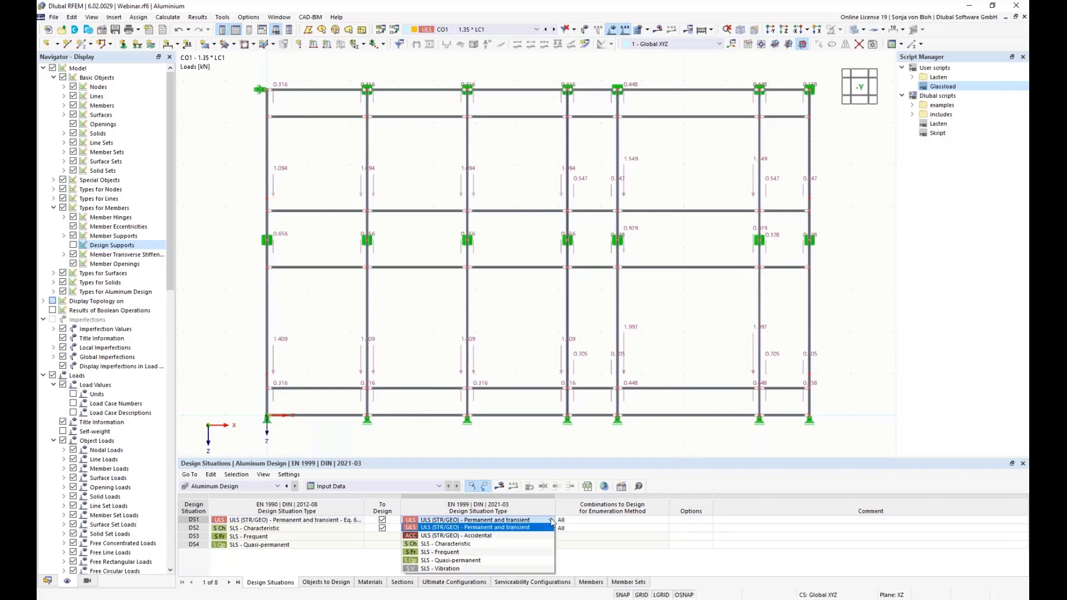
click(552, 522)
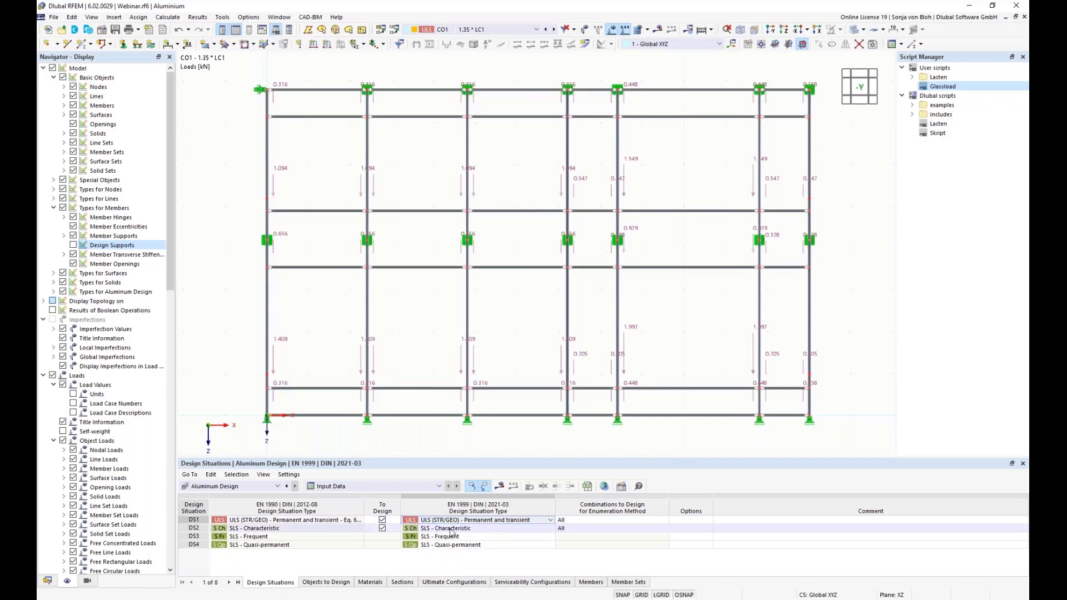
Review the objects to design, checking which members are designed, removed from design, and not valid or deactivated.
click(330, 582)
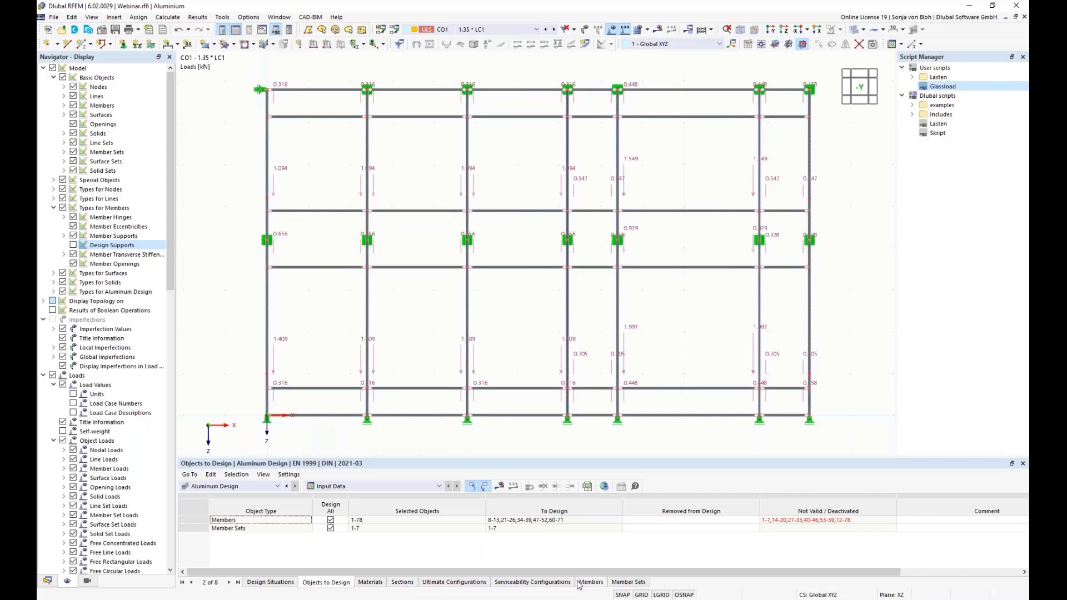
click(654, 520)
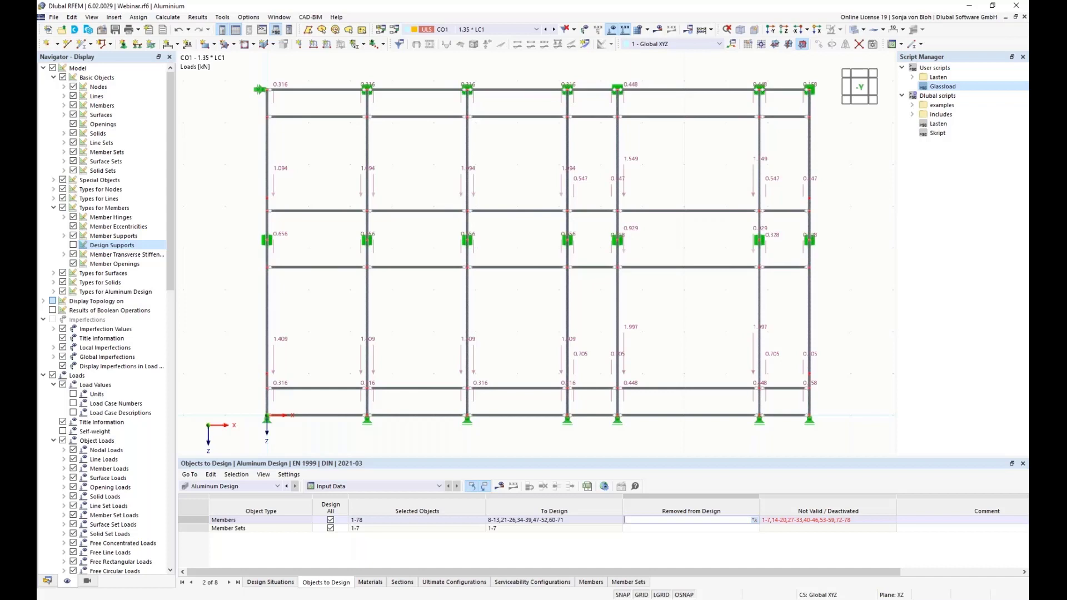
click(581, 521)
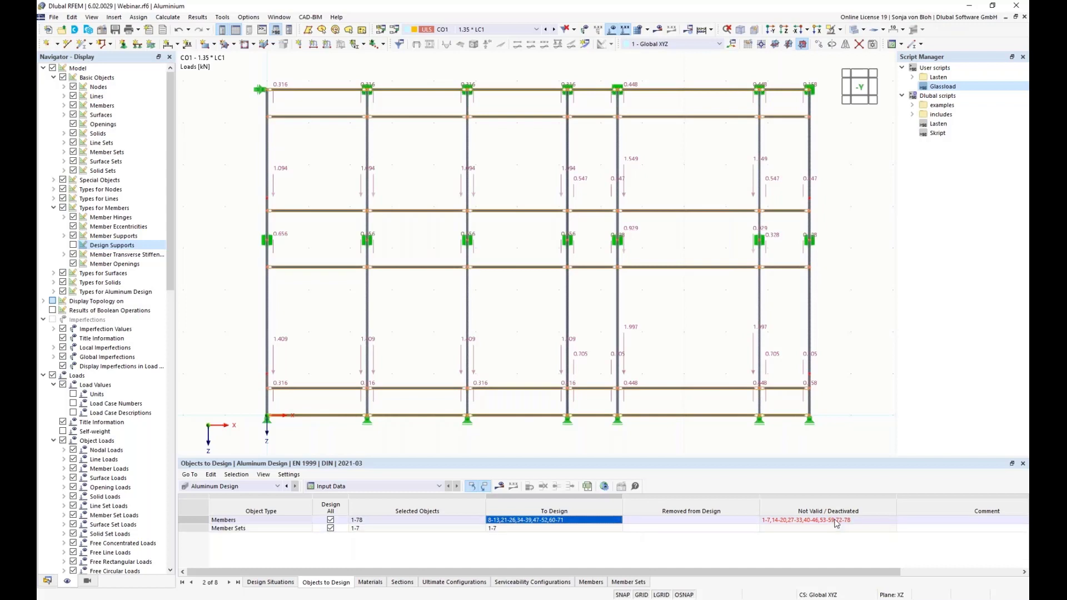
click(800, 522)
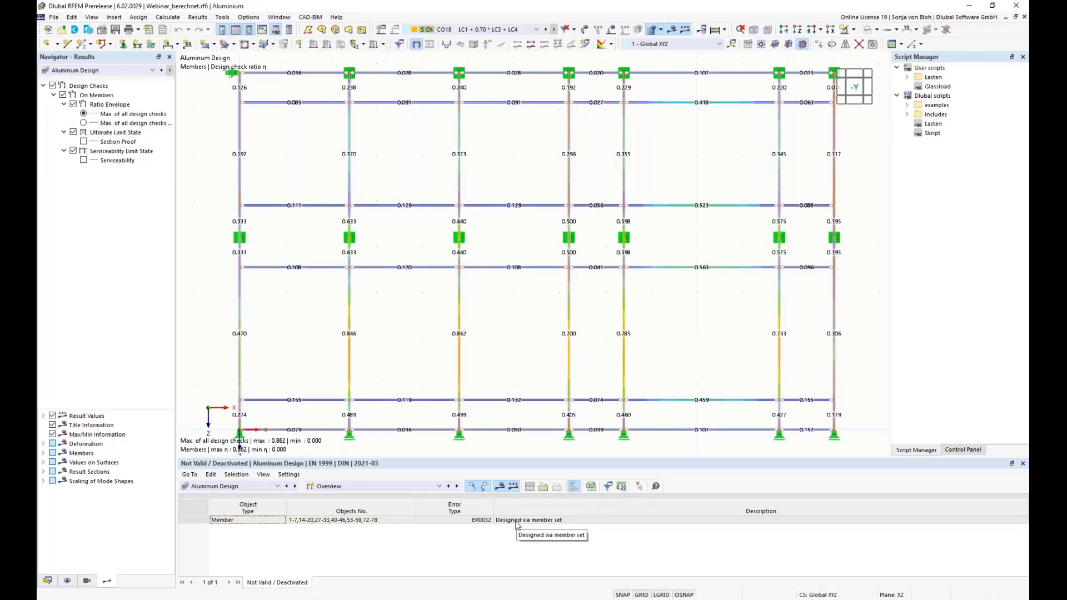
Show the design ratios on members by design situation and enlarge the results table.
click(440, 488)
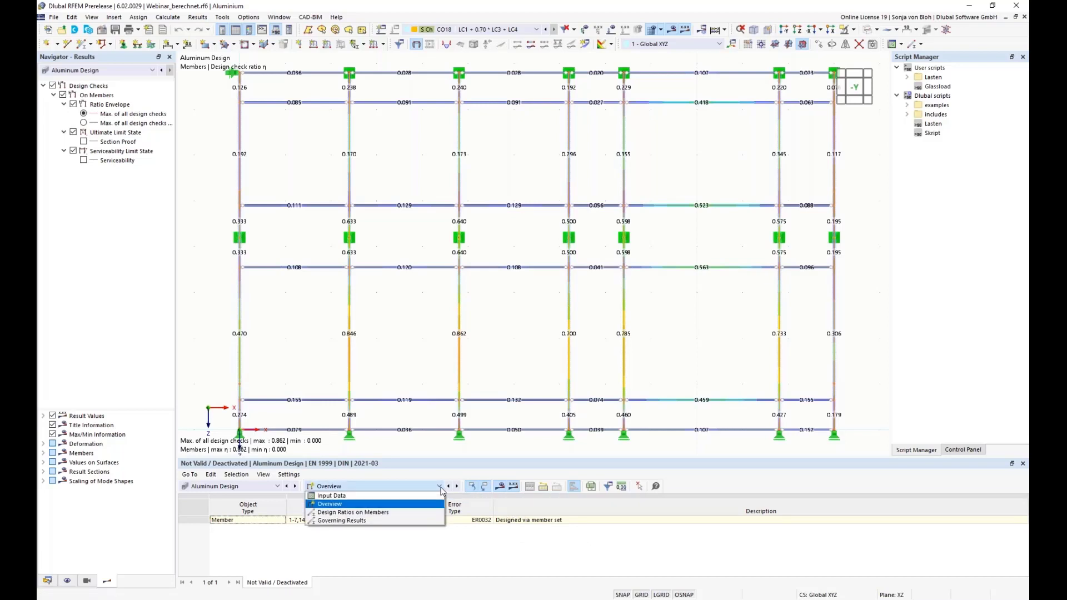
click(369, 512)
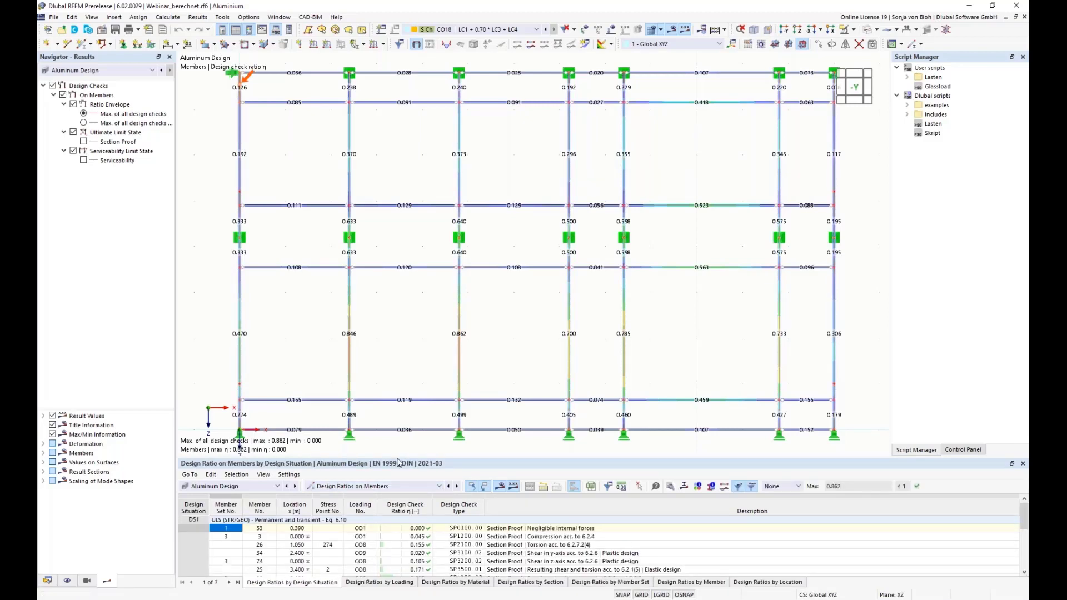
drag(398, 463, 398, 379)
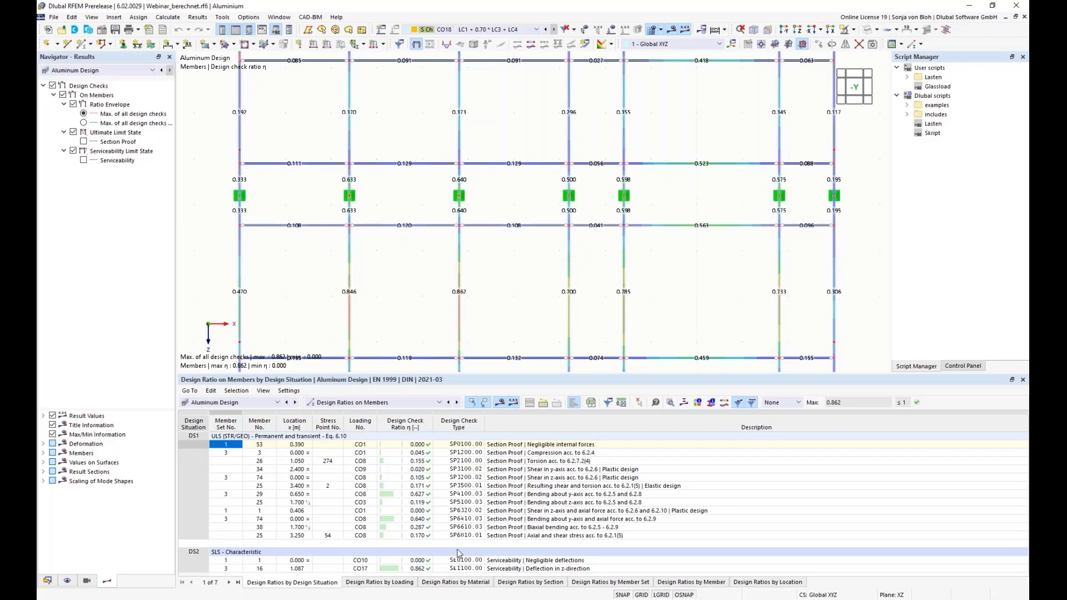
Open the design check details for member 29's bending about the y-axis (SP4100.03) and display its result diagrams in the section.
click(530, 495)
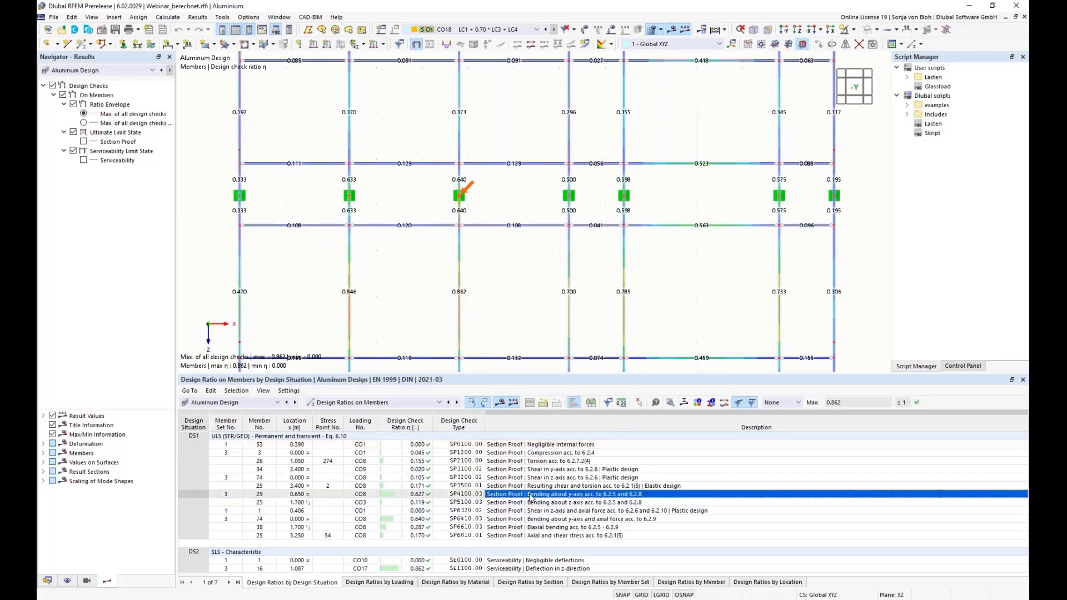
double_click(532, 494)
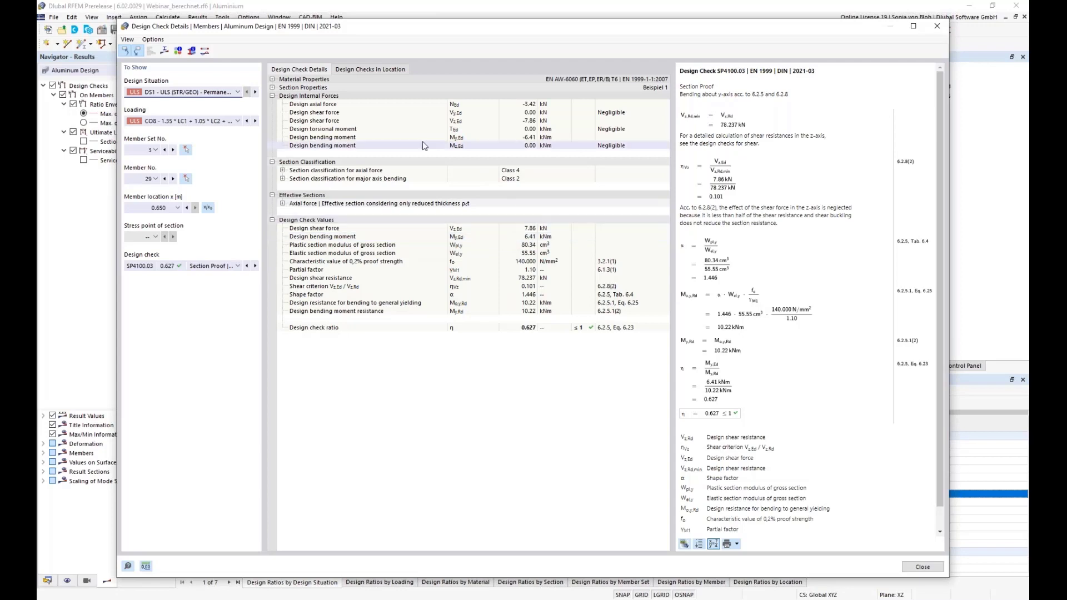
click(165, 51)
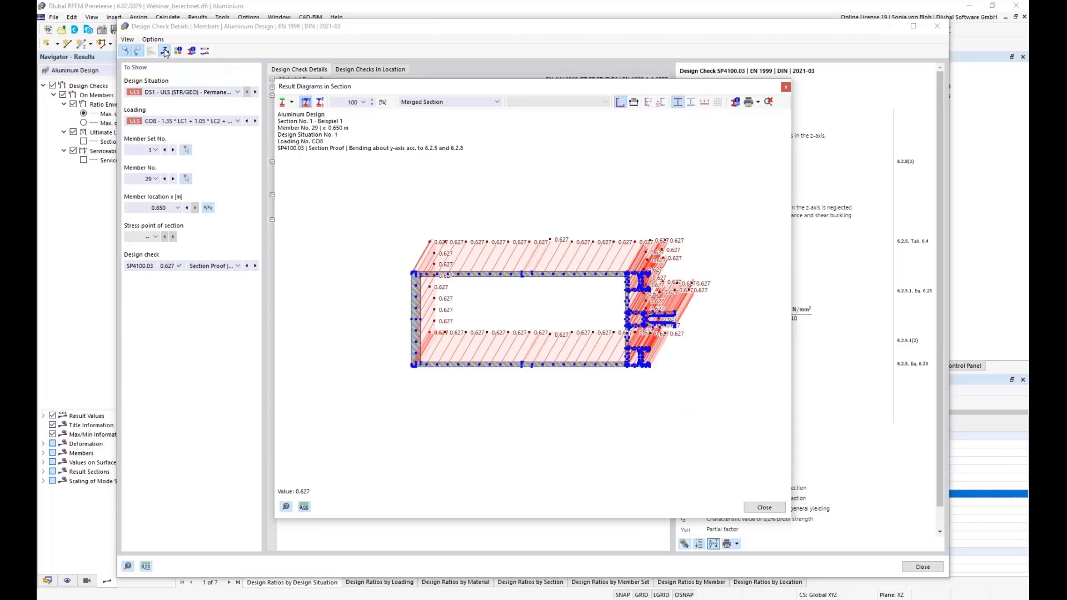
Examine the effective section due to Nc at the profile's corner, then check the section classification for axial force and close the details.
click(497, 102)
click(439, 120)
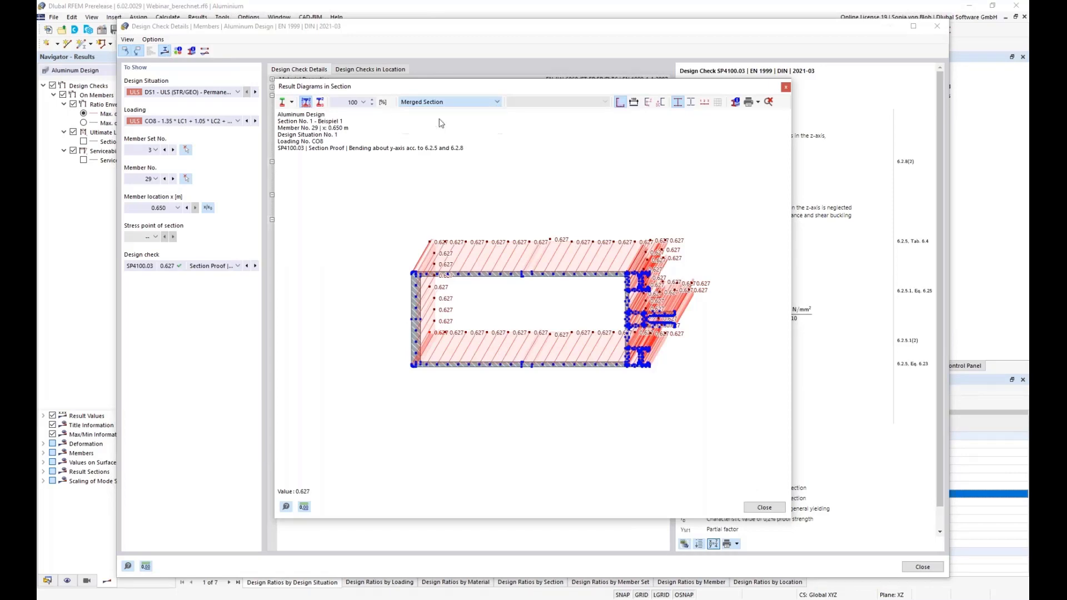
scroll(365, 297, up, 6)
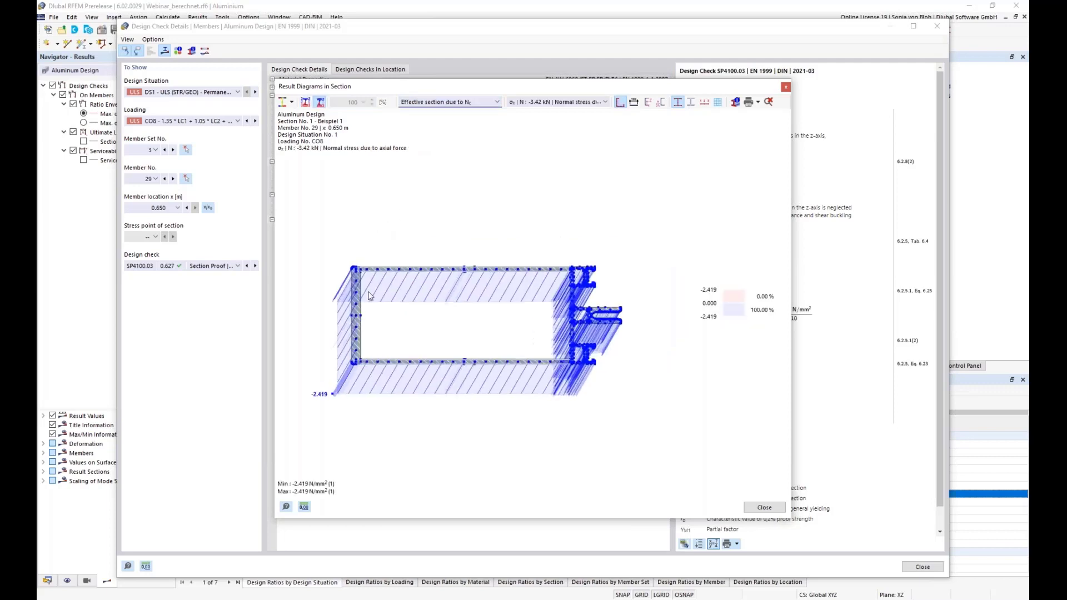
scroll(362, 272, up, 3)
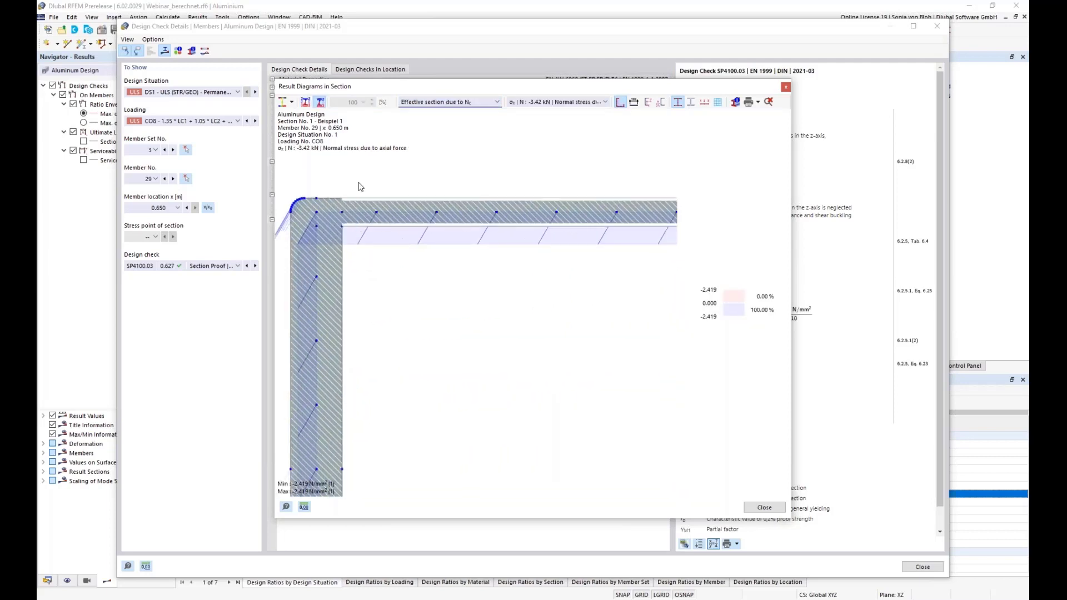
scroll(360, 213, up, 2)
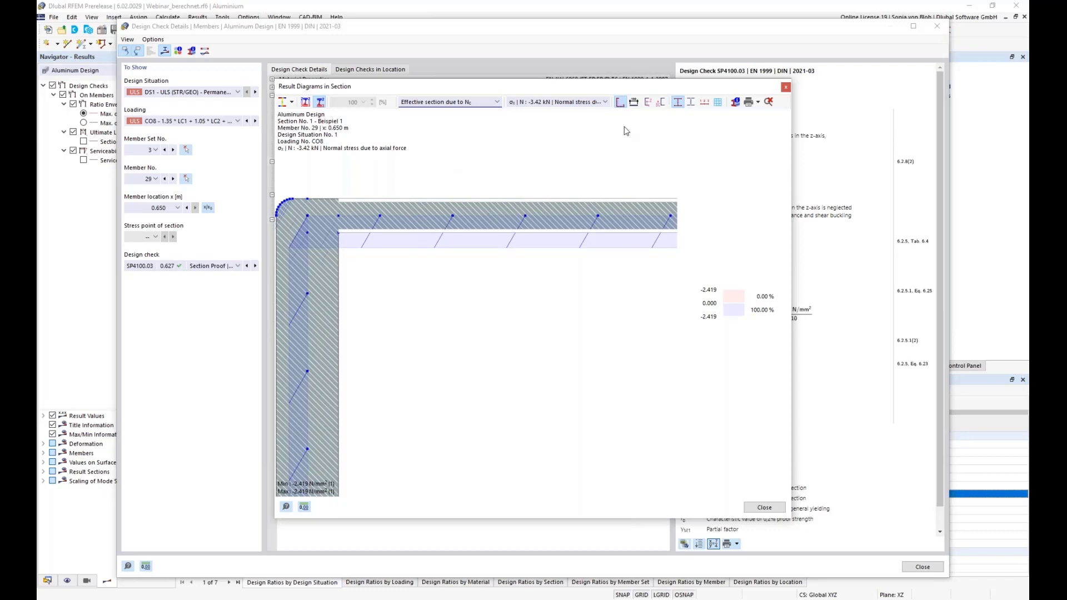
click(785, 87)
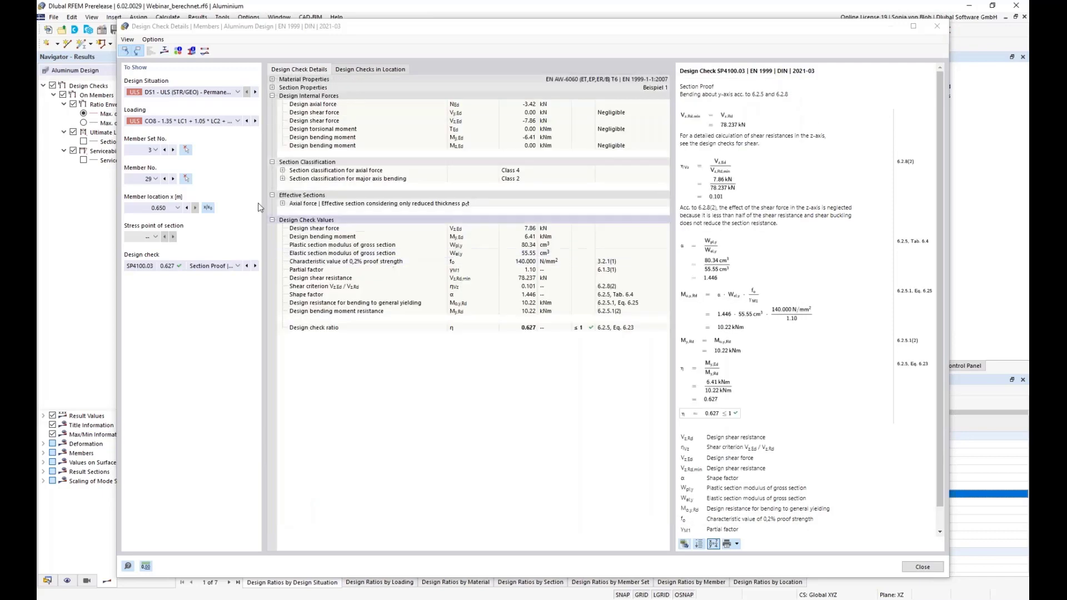
click(516, 172)
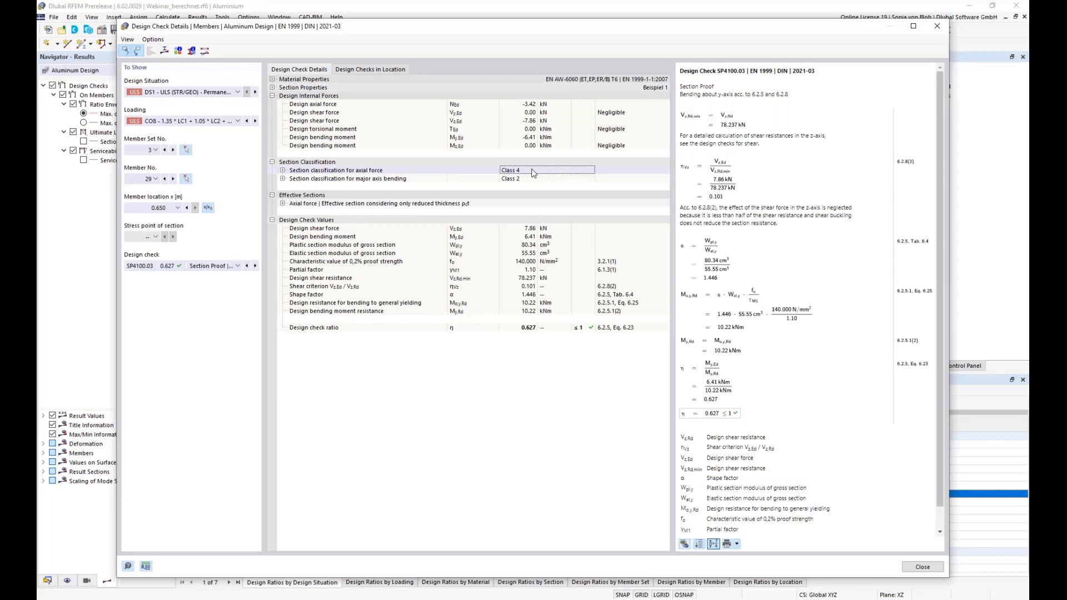
click(939, 27)
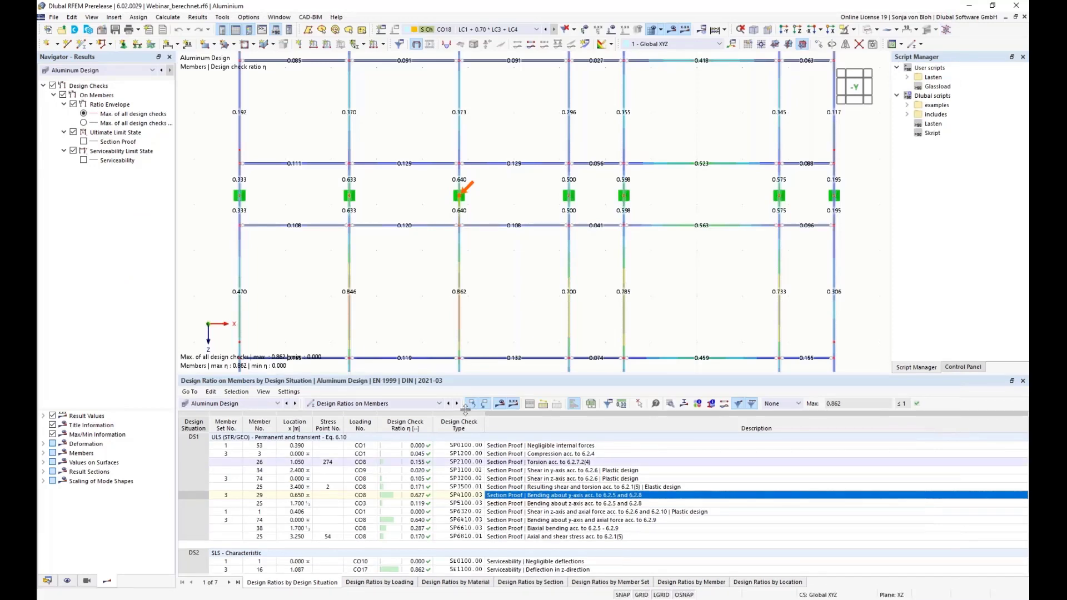
Shrink the results table and display the serviceability design ratios on members instead of the ratio envelope.
drag(477, 372, 478, 493)
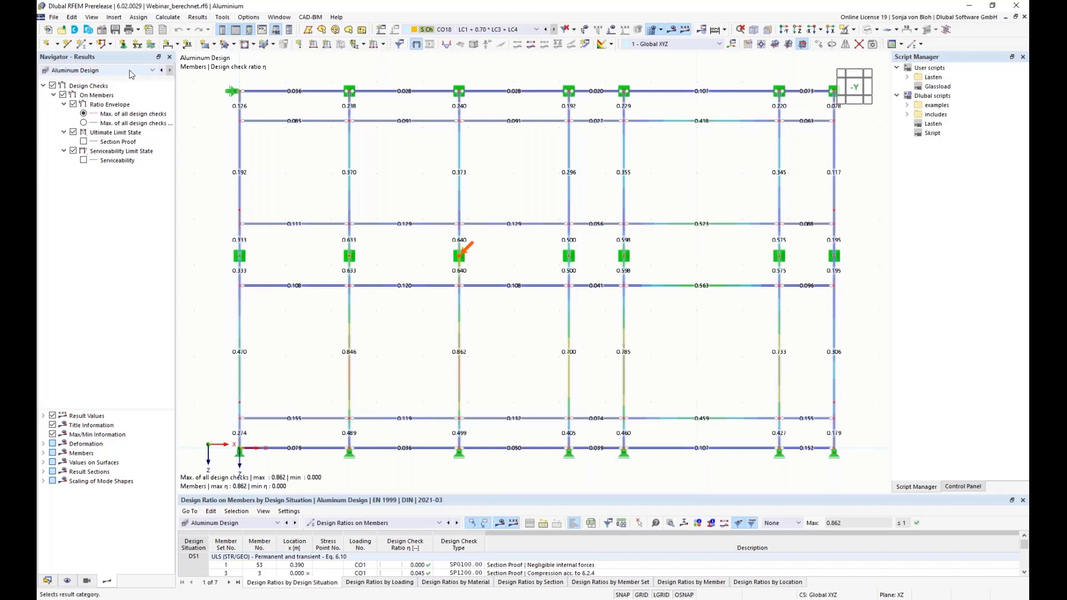
click(152, 70)
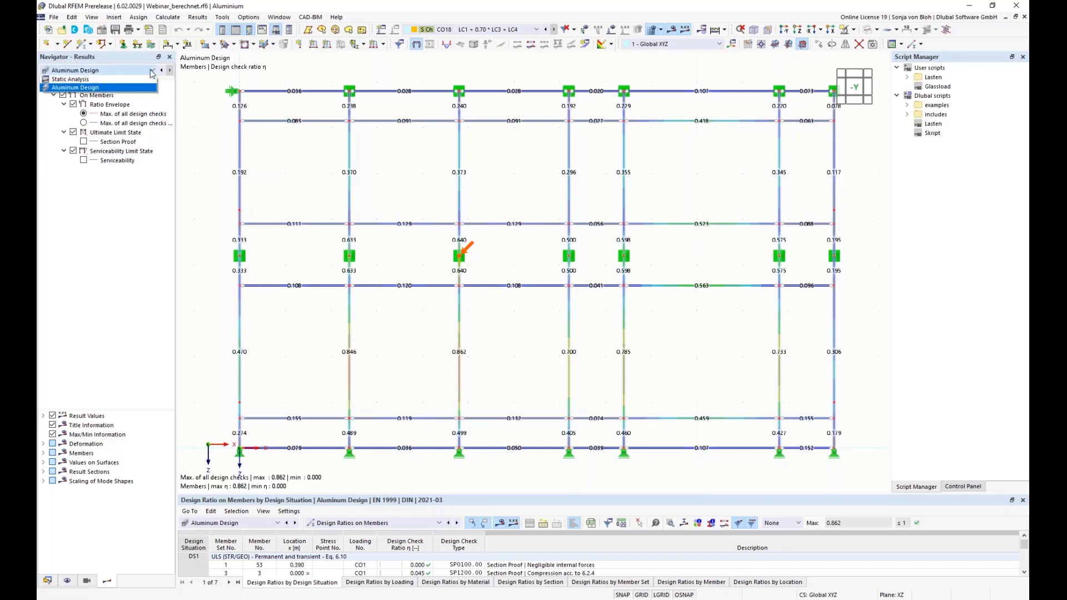
click(116, 88)
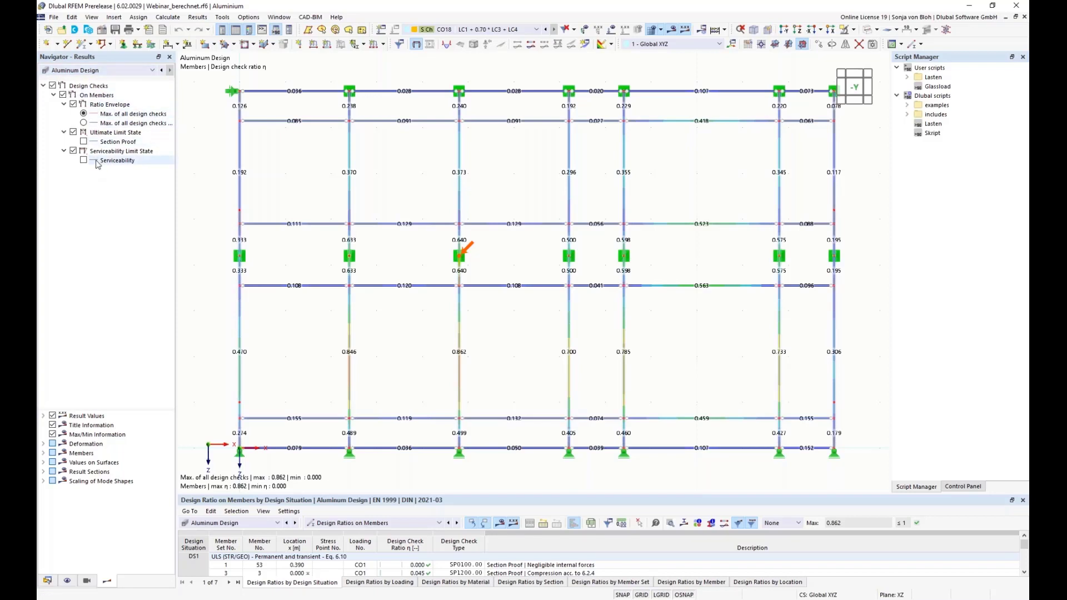
click(83, 113)
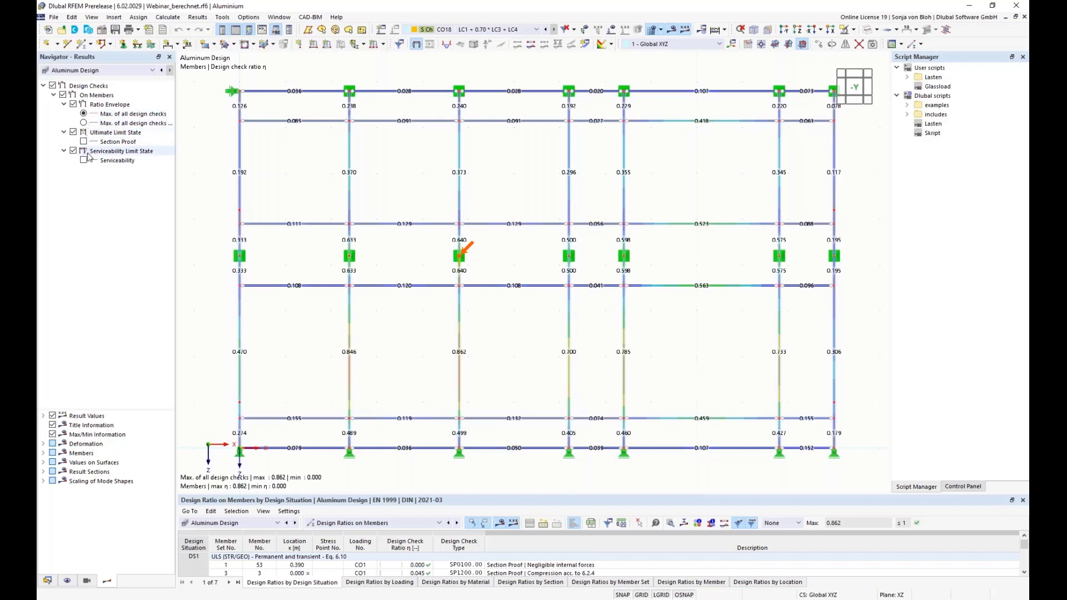
click(73, 104)
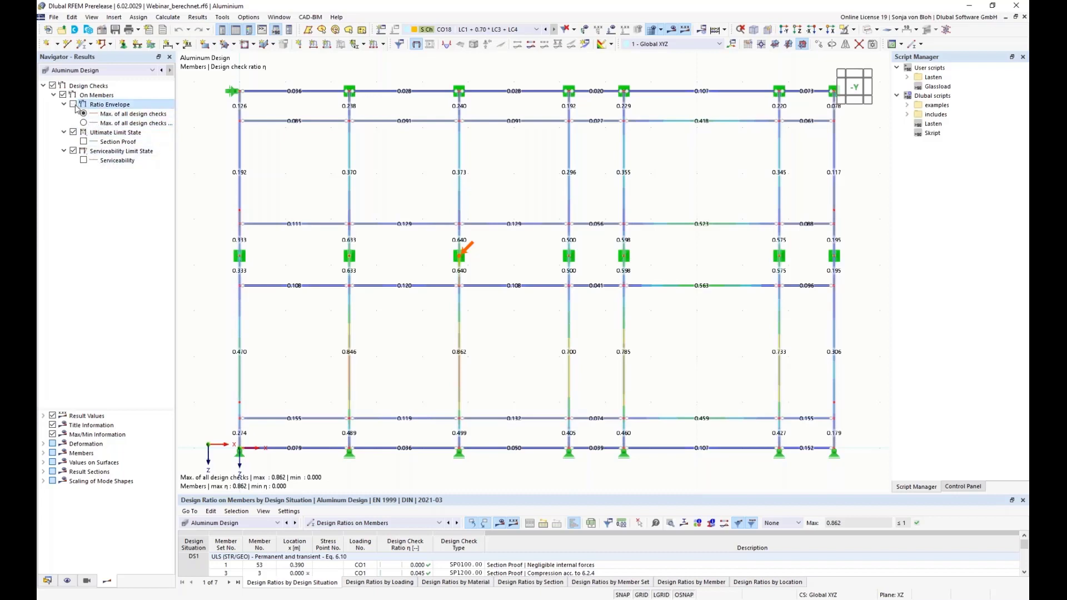
click(84, 160)
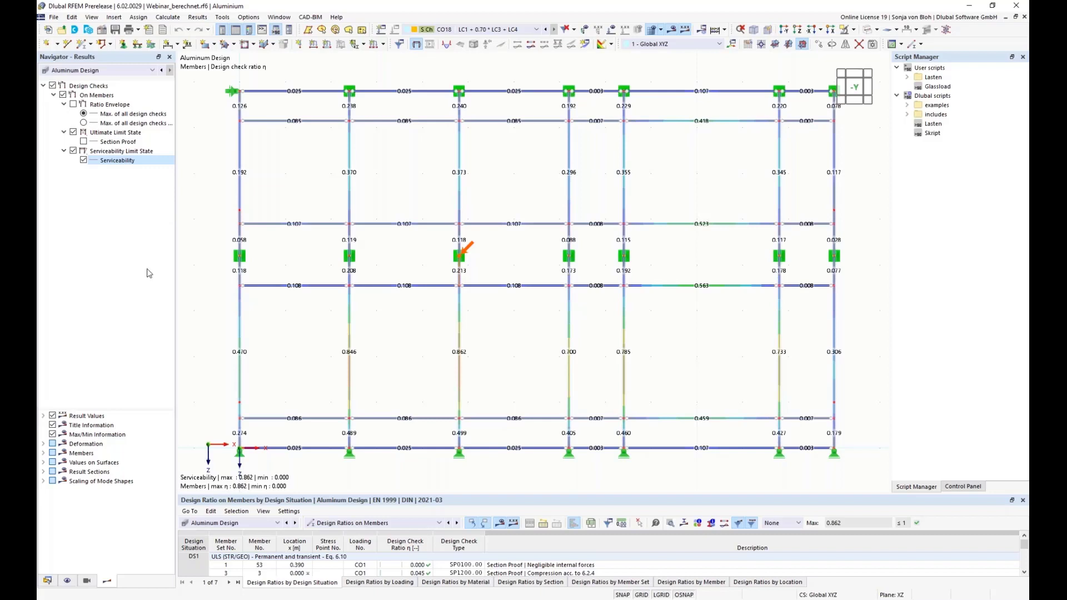
Look at the units option for the displayed result values.
click(44, 416)
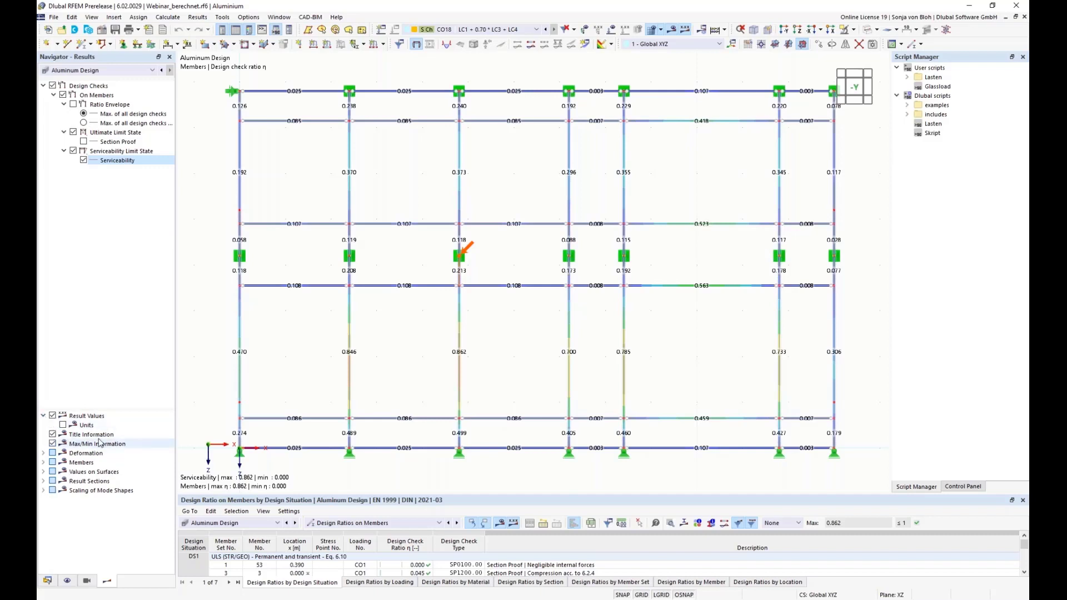
click(62, 425)
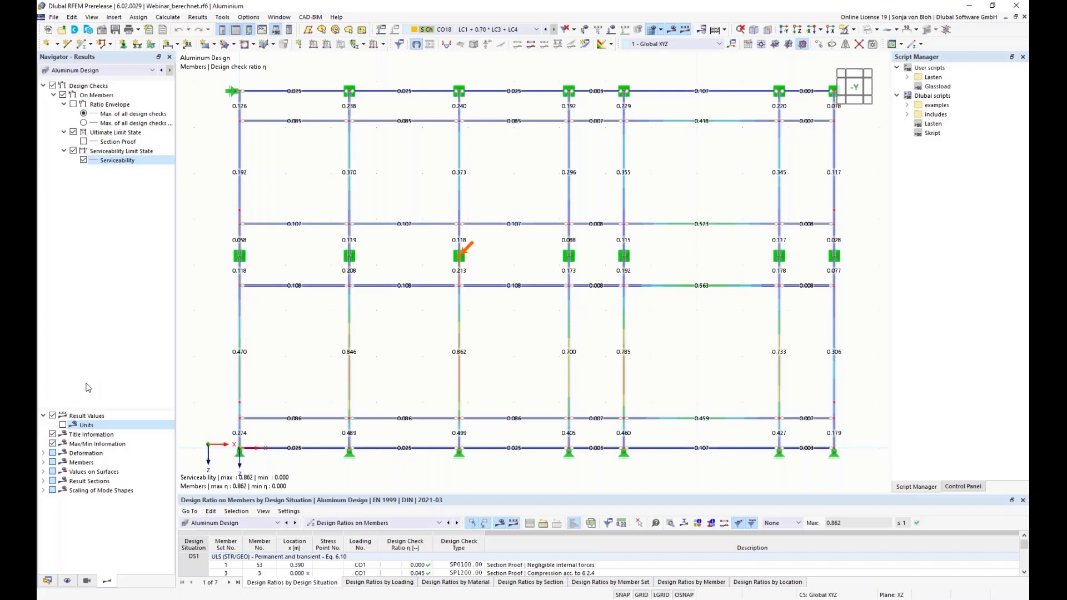
Create a new printout report and deselect all of its report items.
click(47, 581)
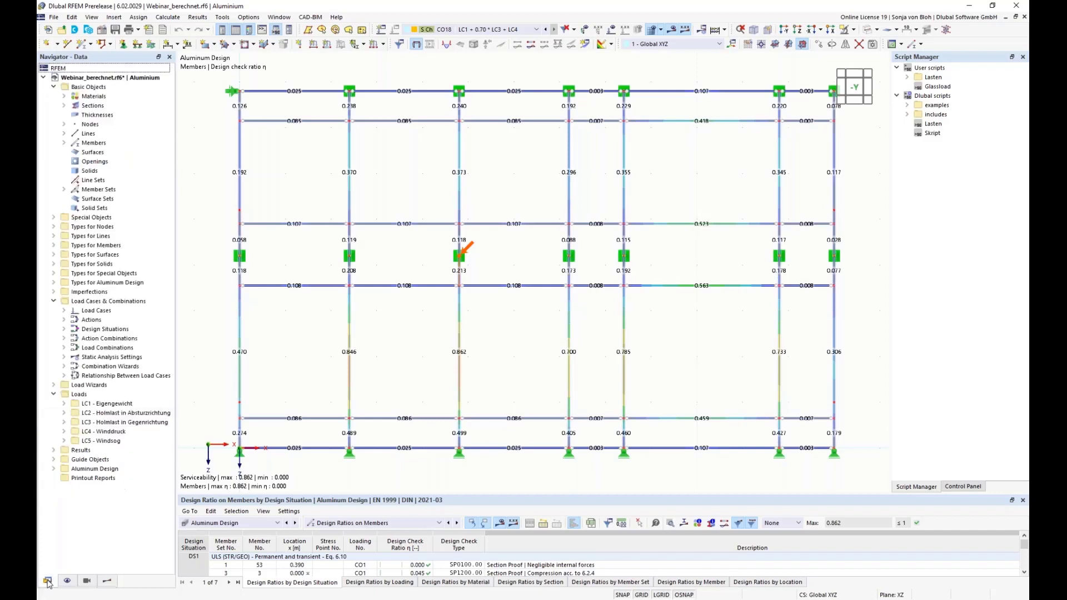
right_click(109, 478)
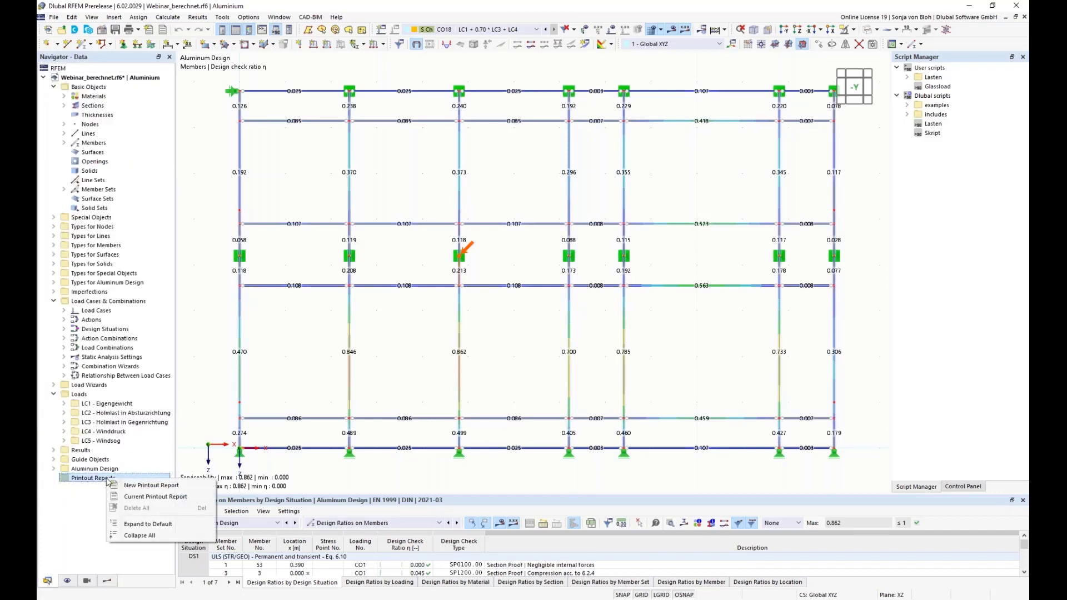
click(145, 485)
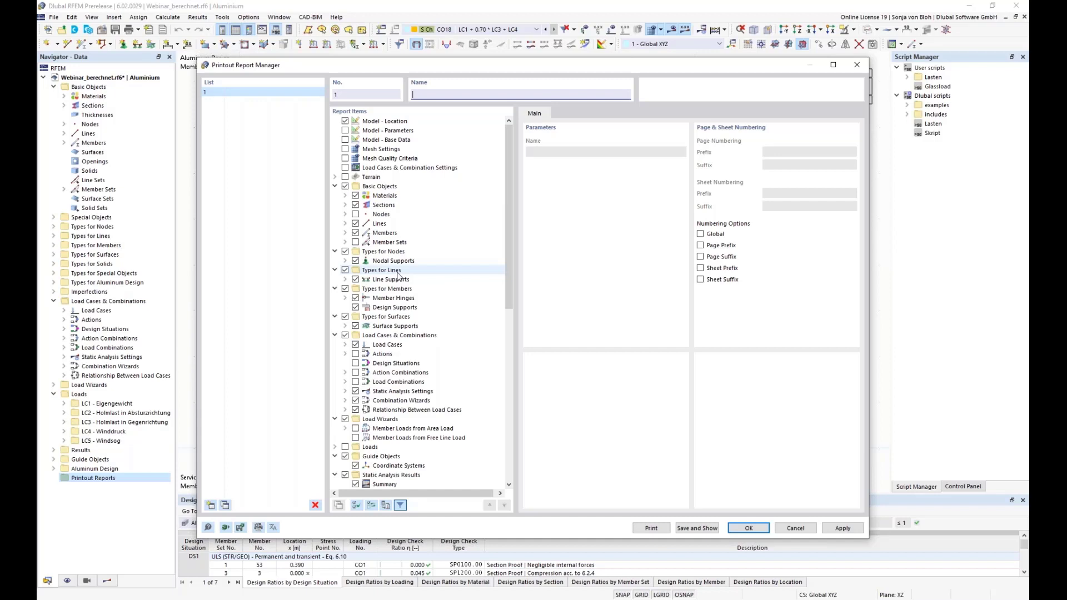
click(357, 505)
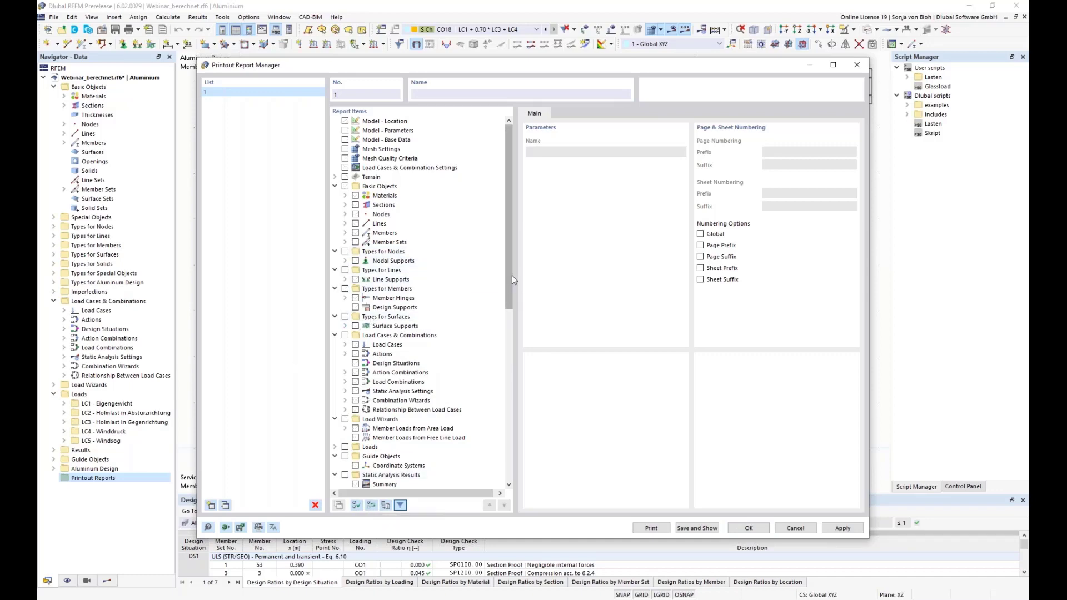
Include the Aluminum Design global settings, objects to design, design situations, materials, sections, and ultimate and serviceability configurations in the report.
drag(512, 275, 510, 462)
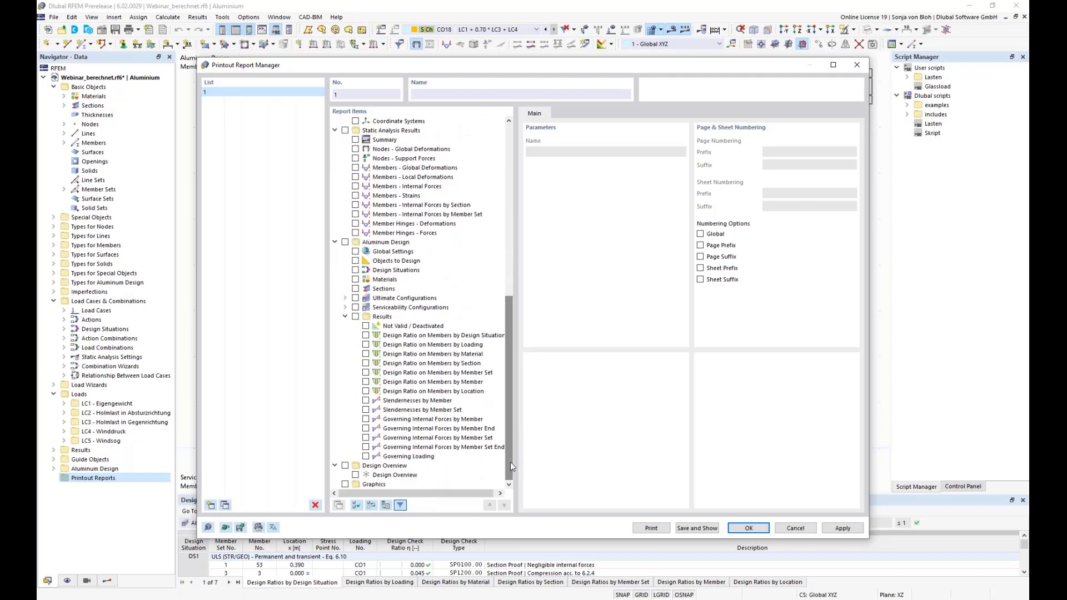
click(355, 252)
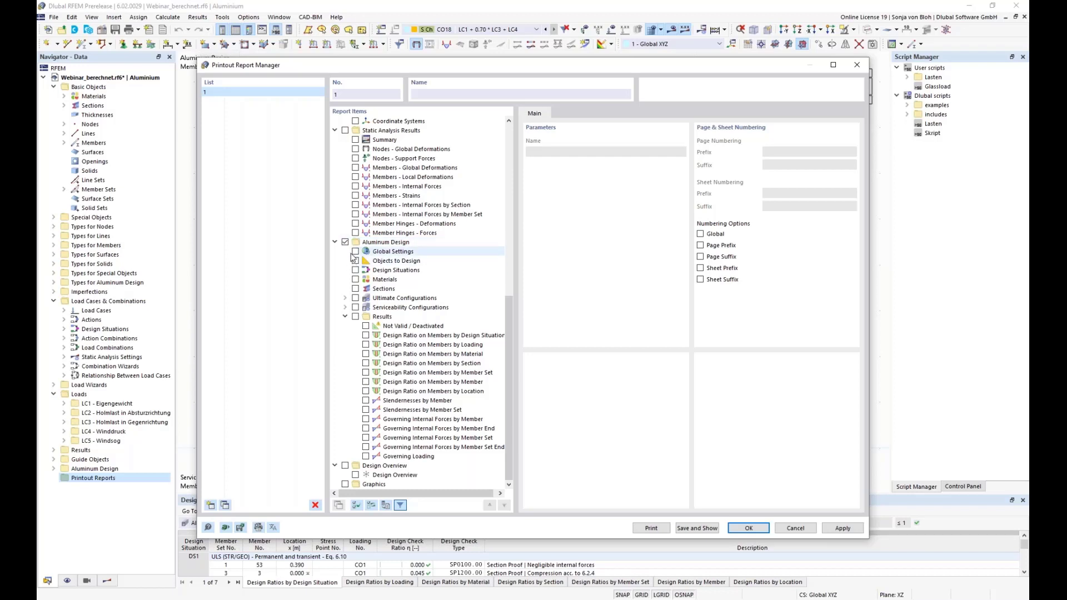
click(355, 261)
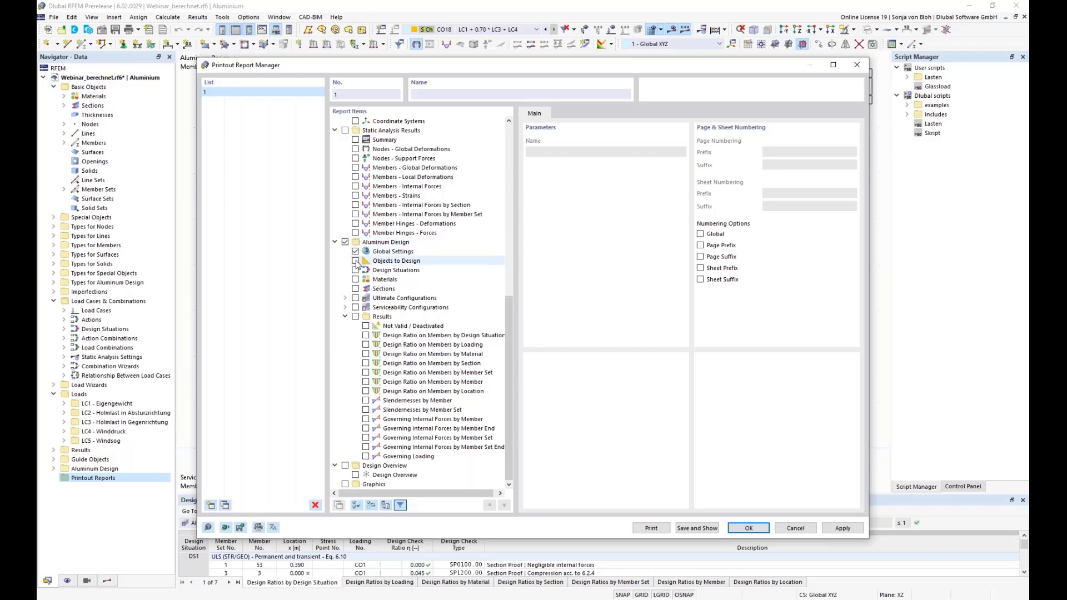
click(355, 270)
click(355, 279)
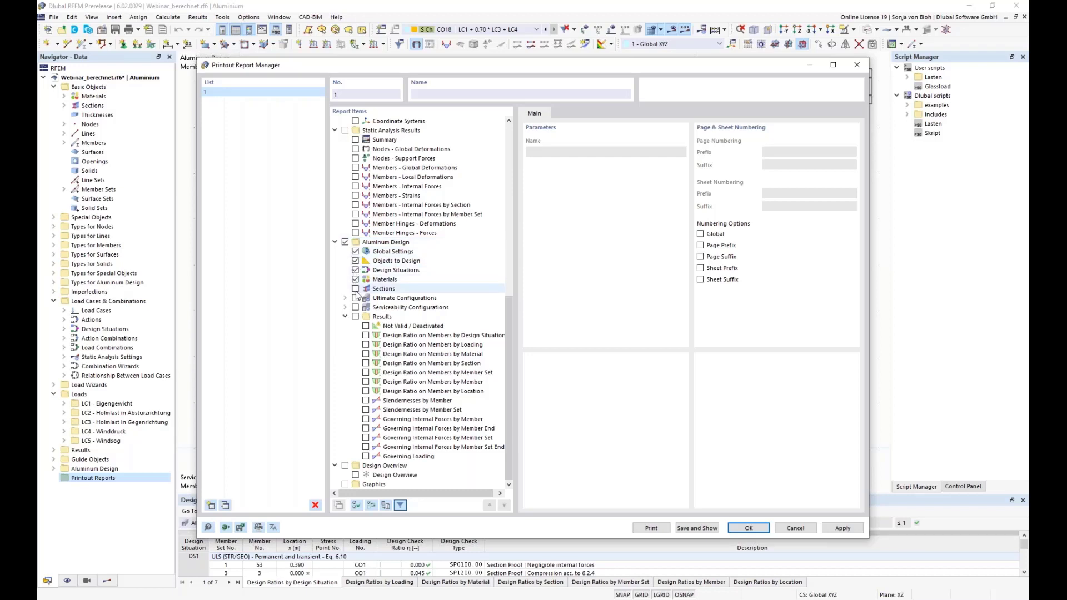
click(355, 289)
click(355, 298)
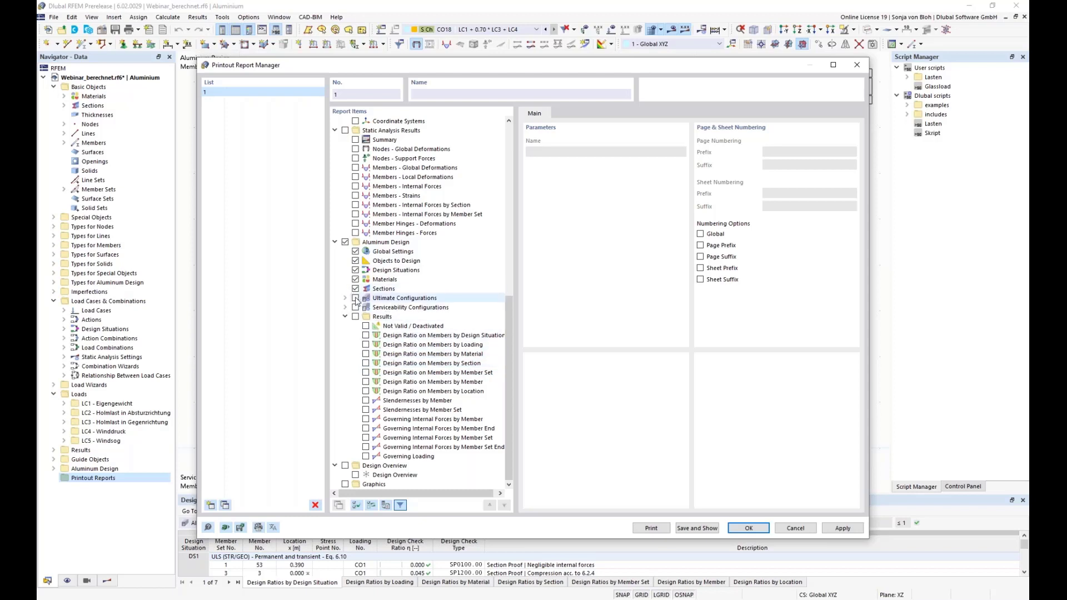
click(355, 307)
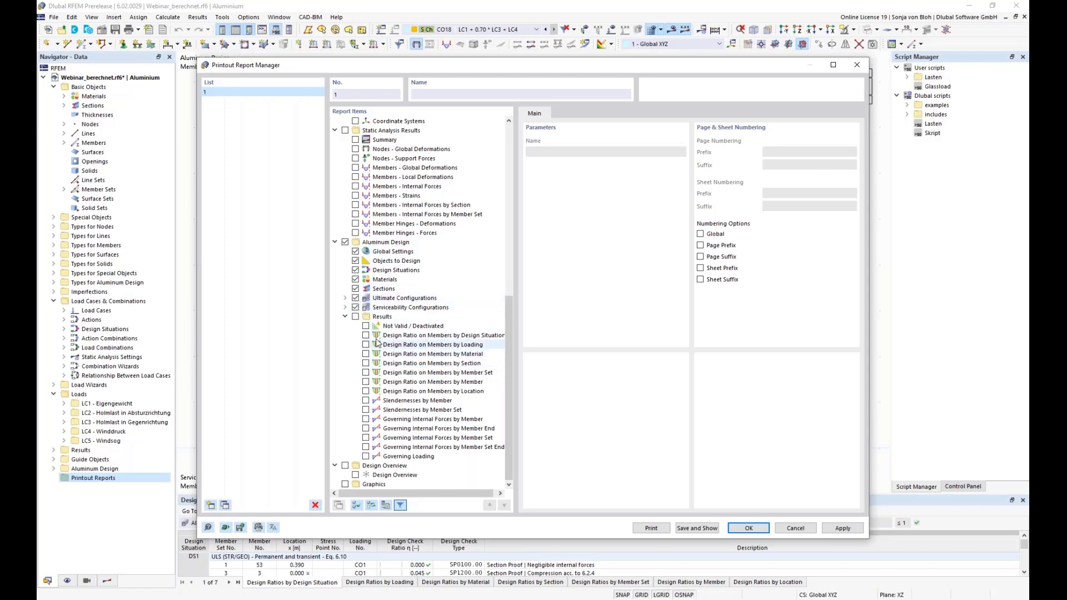
Add the design ratios on members by design situation to the report's results, then save and show the report.
click(355, 317)
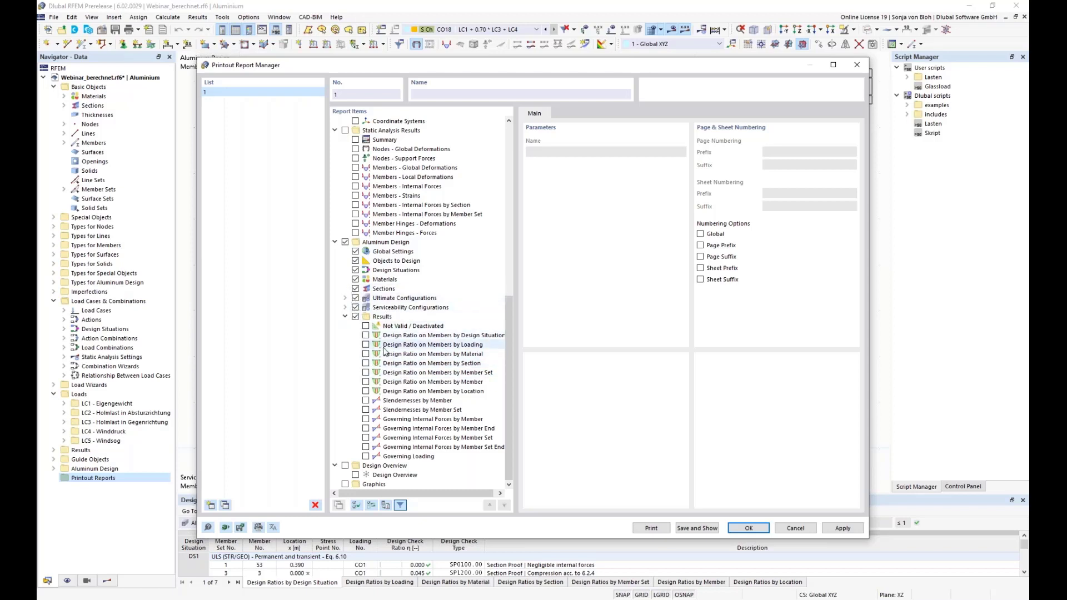
click(365, 335)
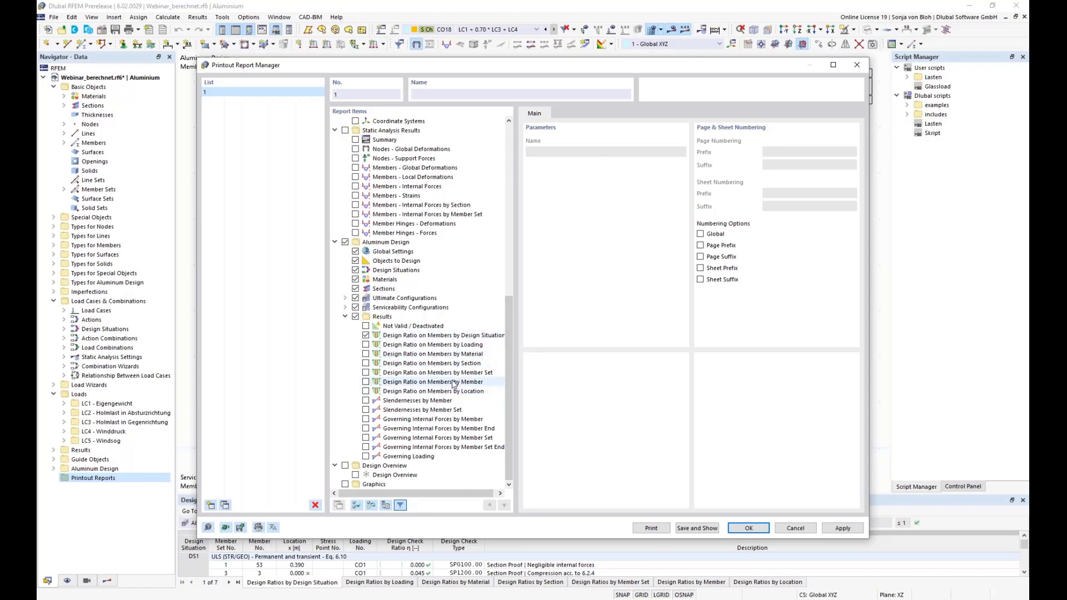
click(699, 529)
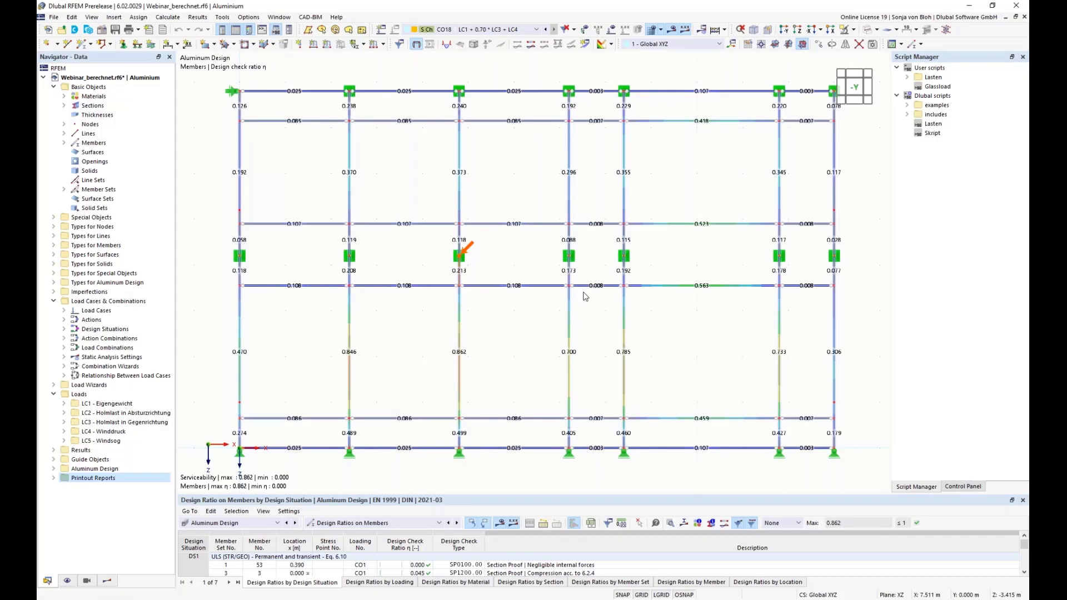
Look through the printout report's pages from the cover to the member design ratios, then return to the model.
scroll(671, 315, down, 10)
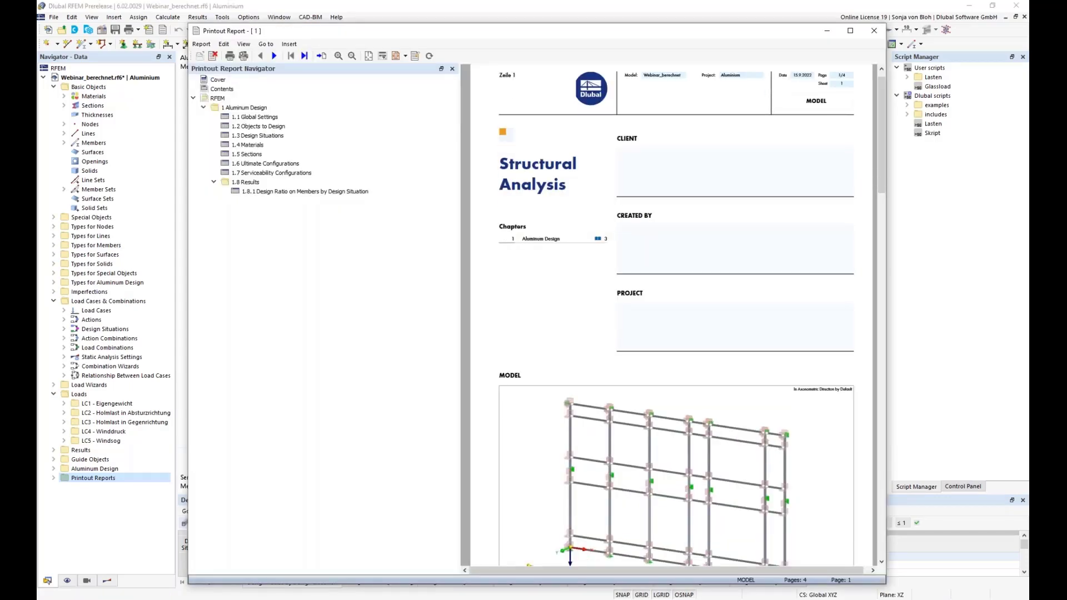
scroll(671, 315, down, 10)
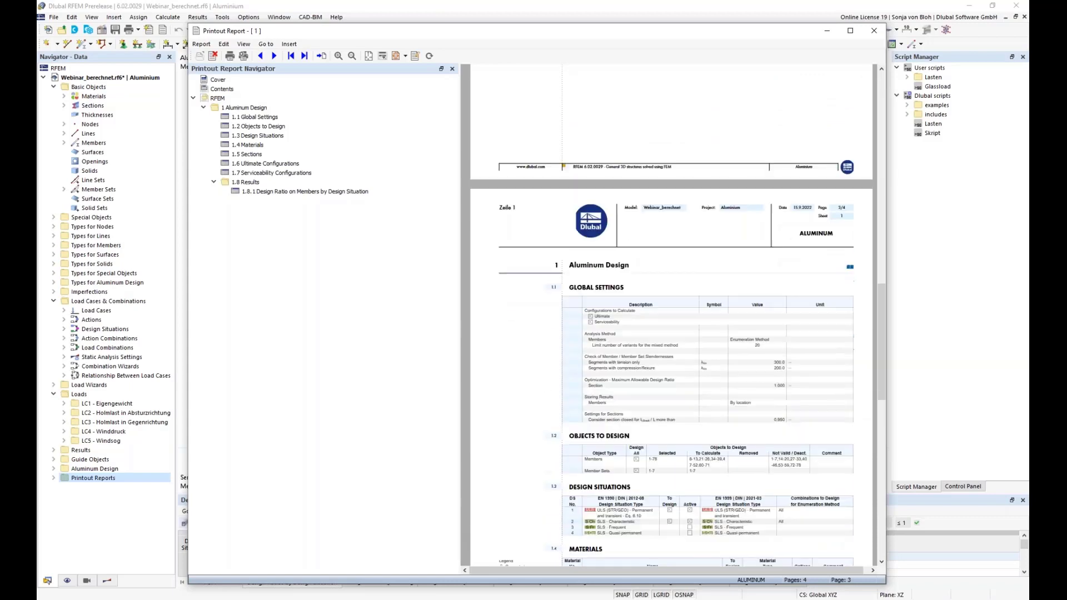
scroll(752, 276, down, 1)
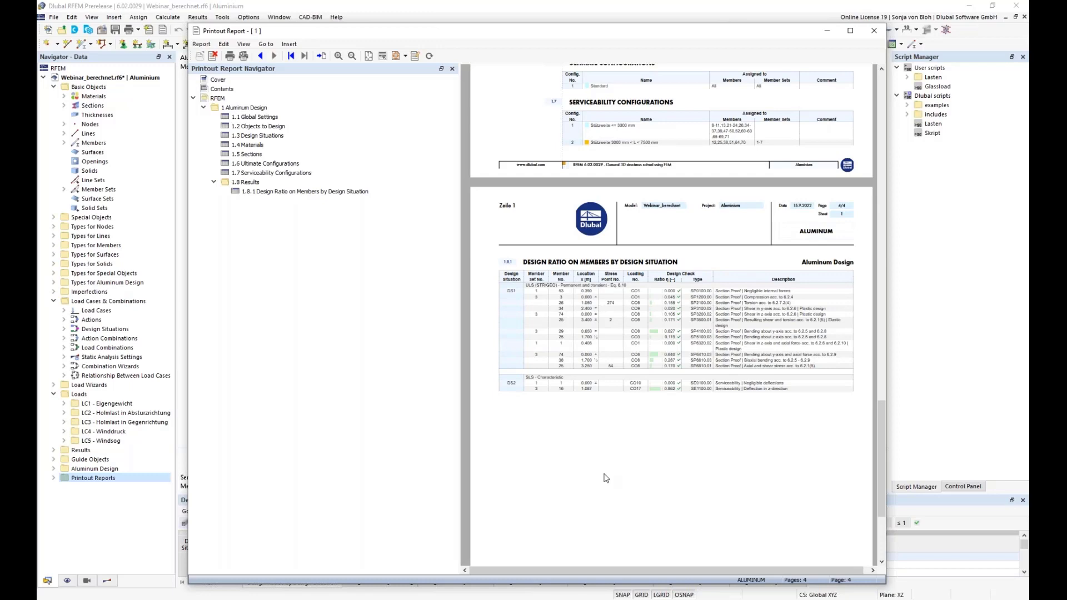
click(826, 35)
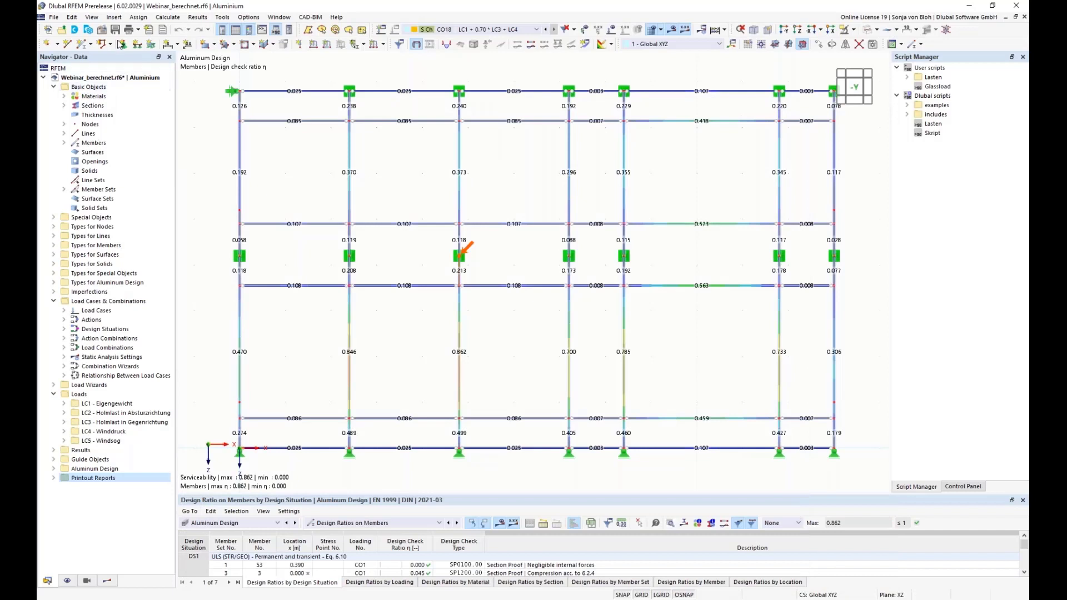
Send the current design ratio graphic to the printout report with a 270-degree rotation, save and show the report, and go to the graphic's entry.
click(138, 30)
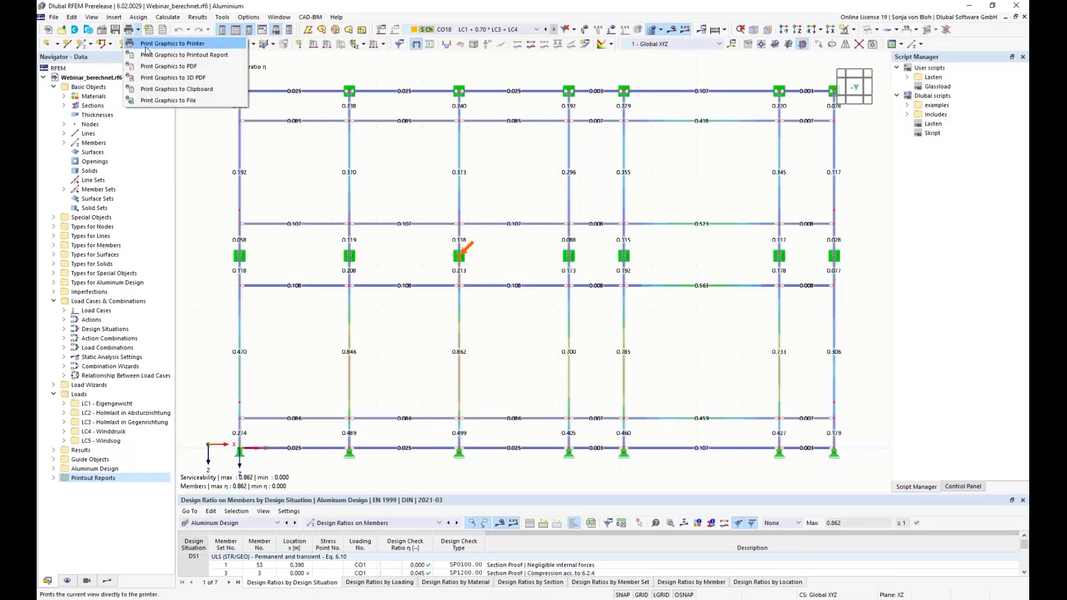
click(183, 56)
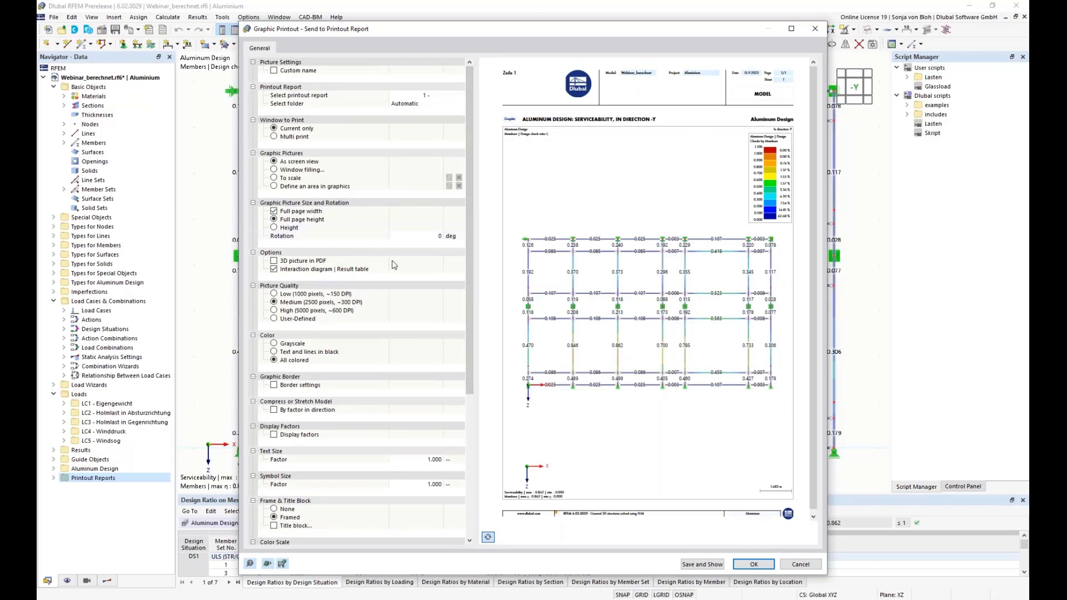
click(417, 236)
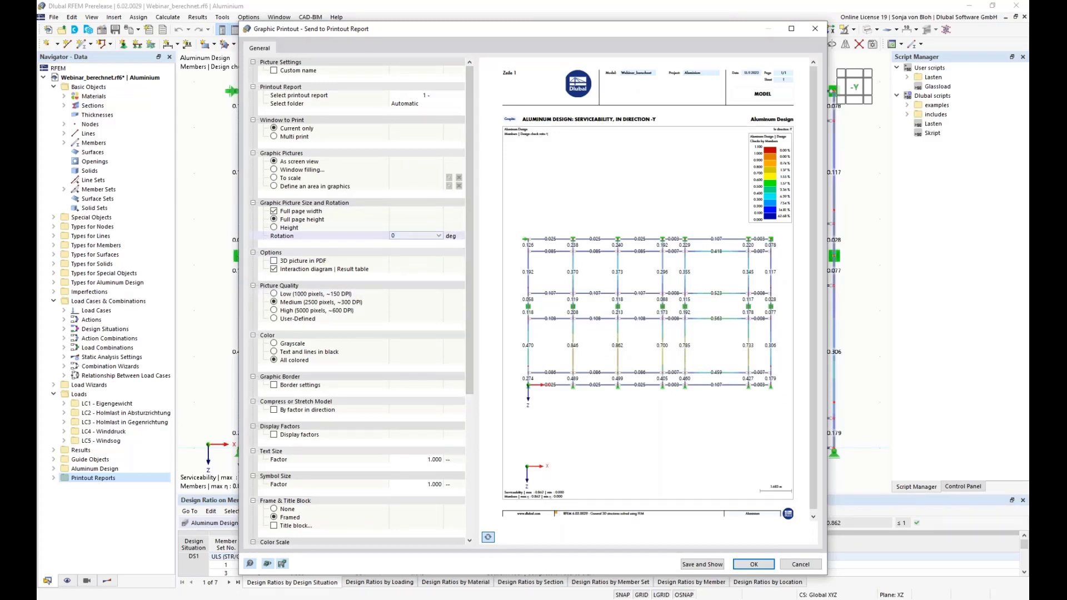
click(439, 236)
click(409, 268)
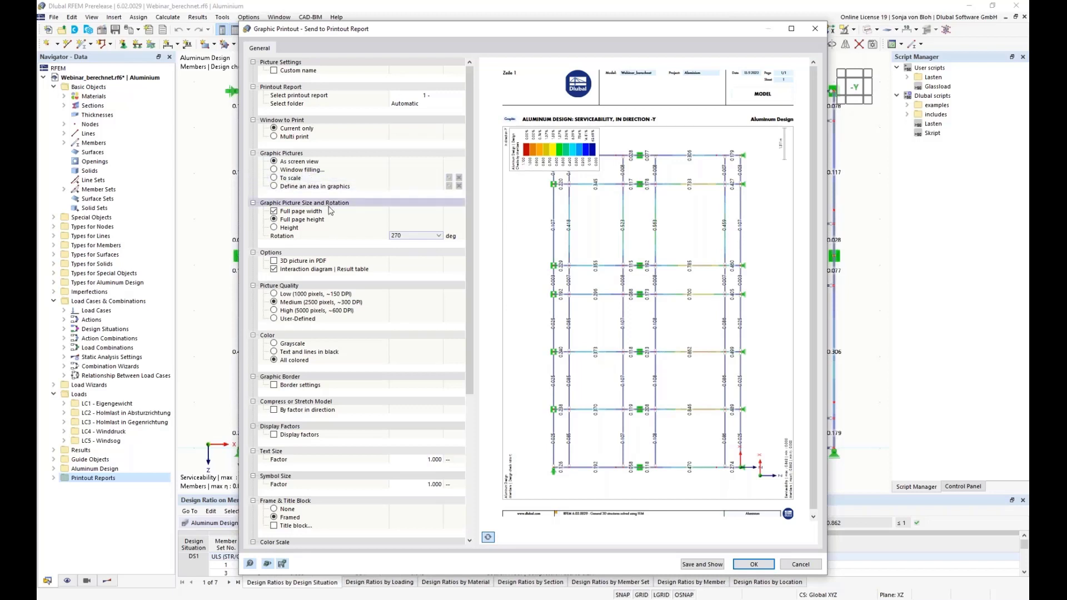
click(711, 565)
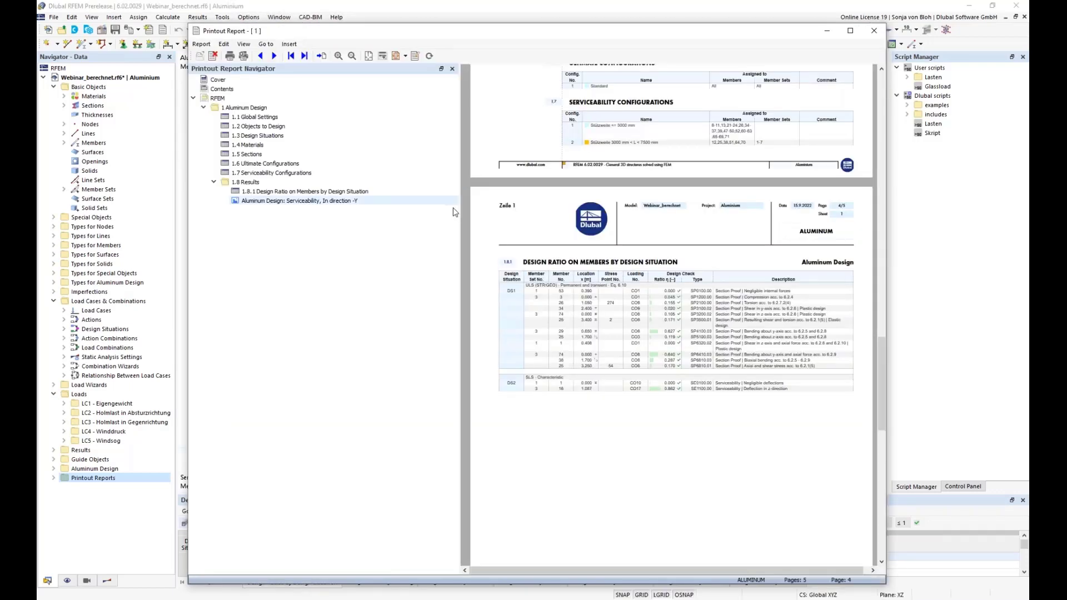
click(315, 200)
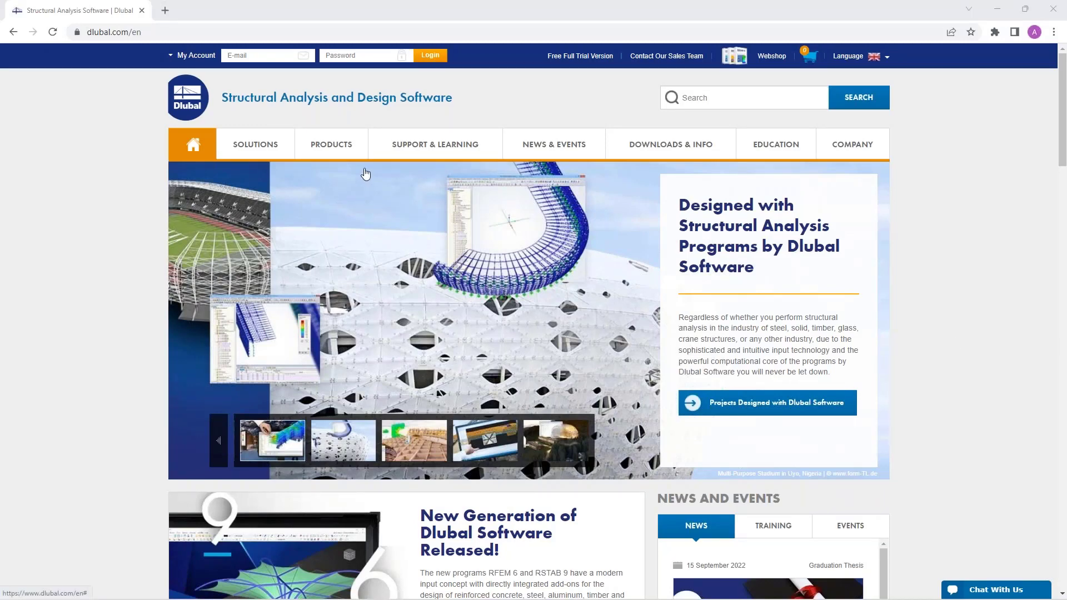
Switch to the Dlubal website in the browser, open the Webinars page, and look through the webinar list and its Upcoming/Past filter options.
mouse_move(365, 158)
mouse_move(439, 149)
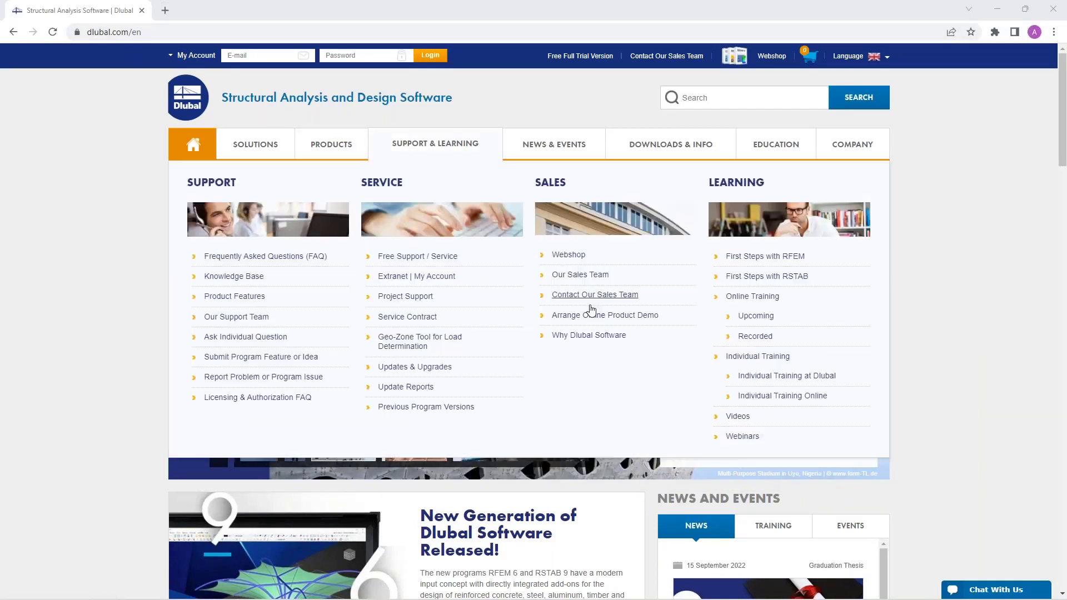
mouse_move(545, 147)
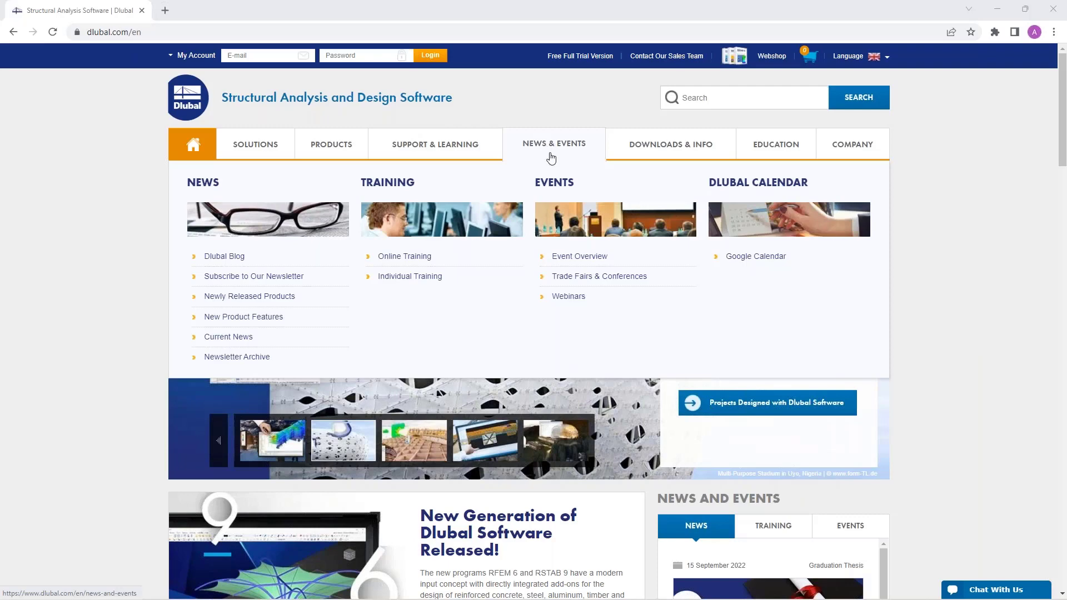
click(568, 297)
scroll(561, 371, down, 9)
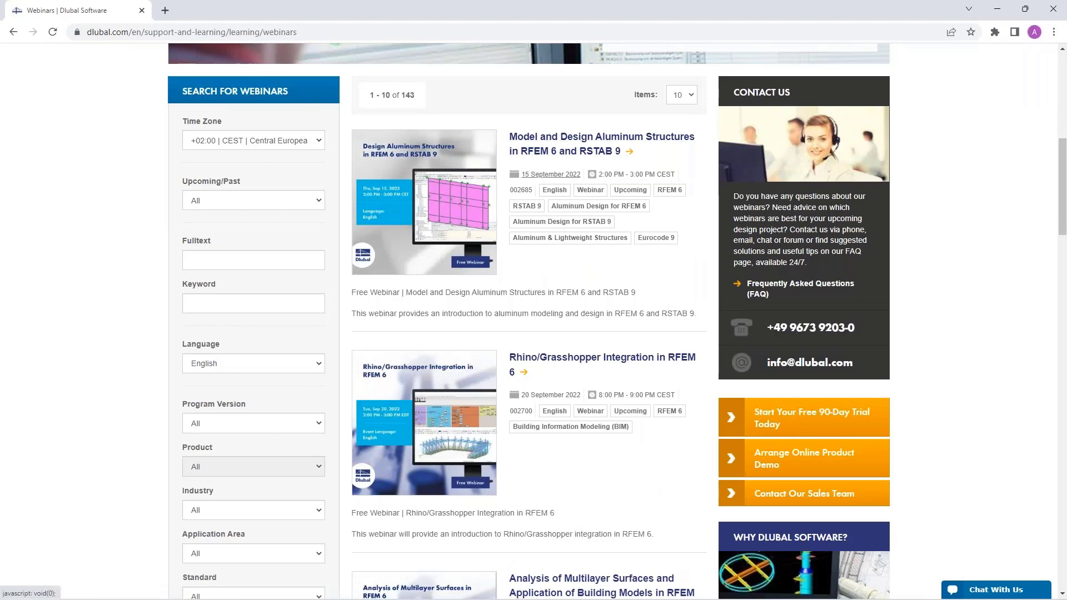
scroll(550, 114, down, 1)
scroll(550, 114, down, 2)
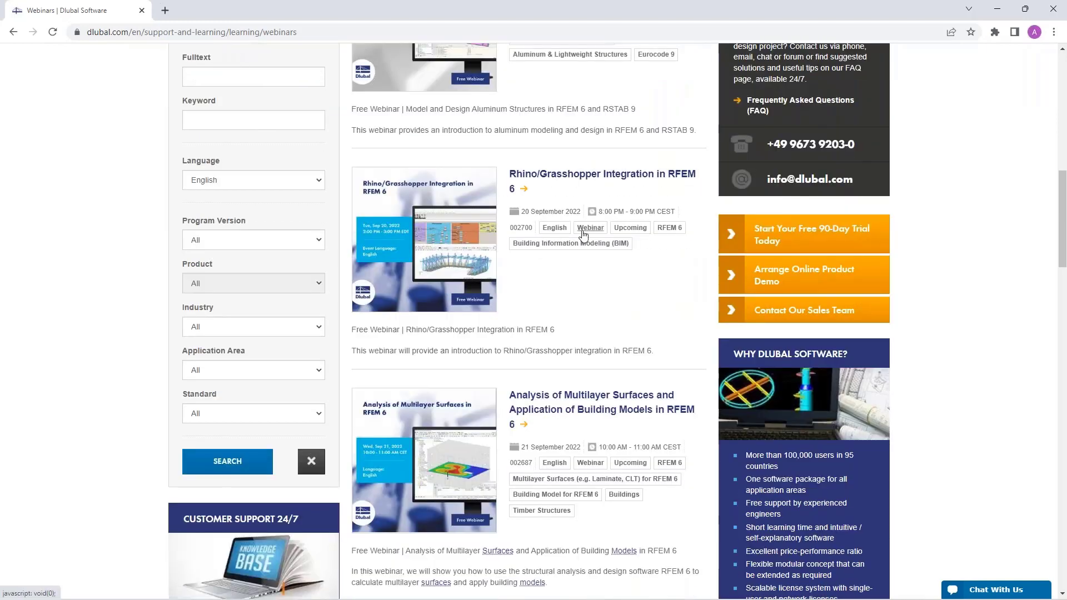
scroll(583, 234, down, 7)
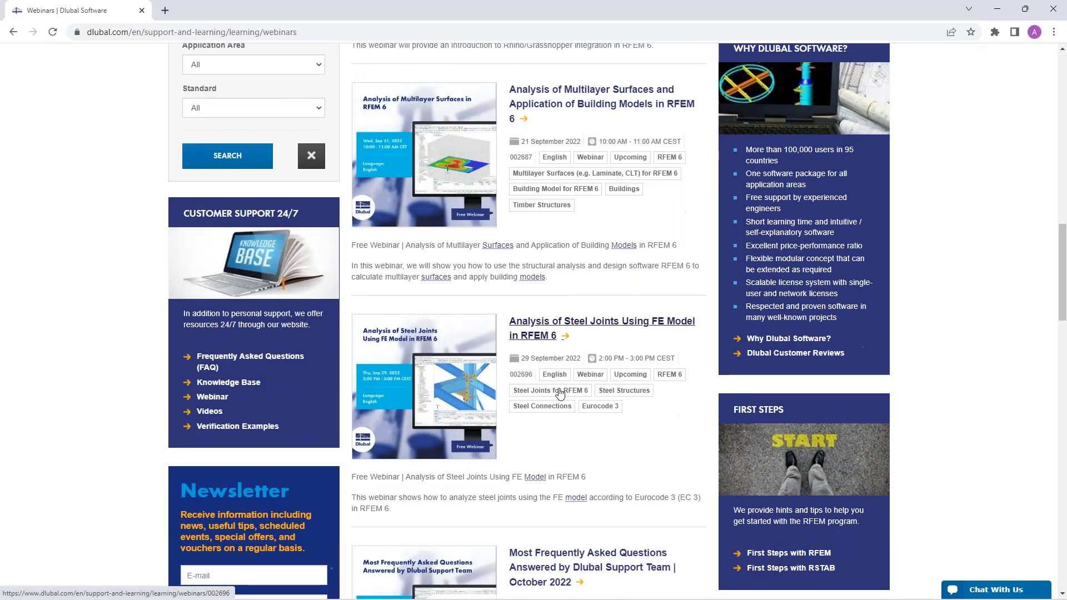
scroll(560, 393, up, 13)
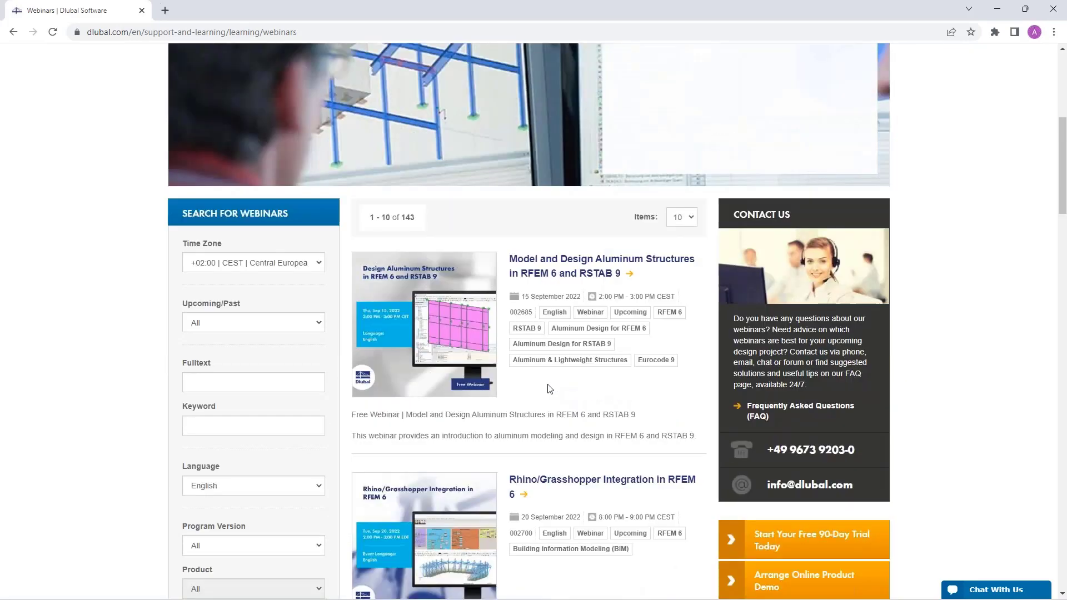
click(274, 324)
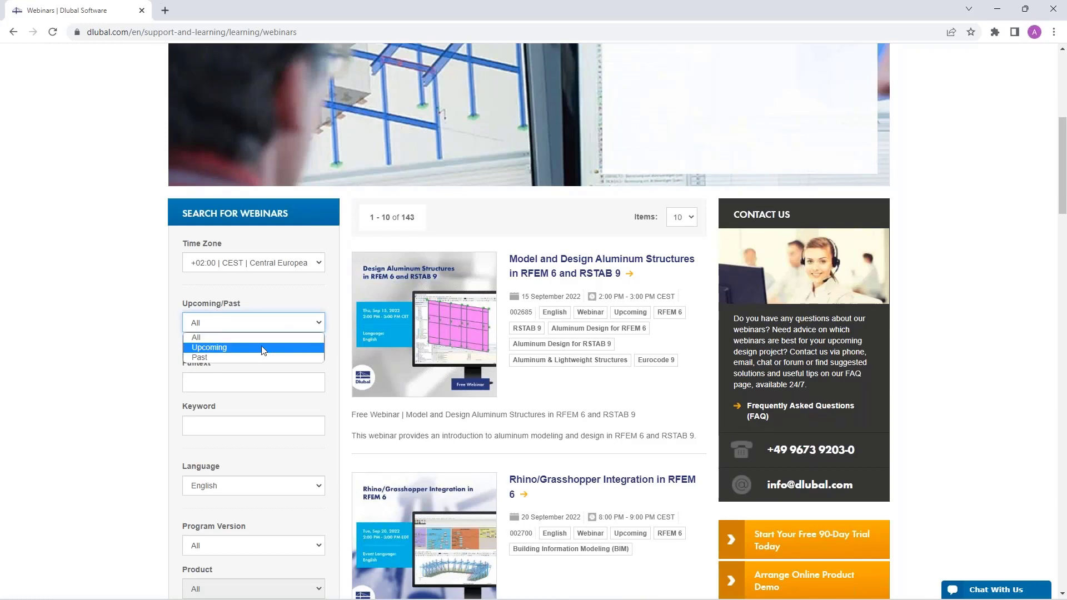
click(318, 299)
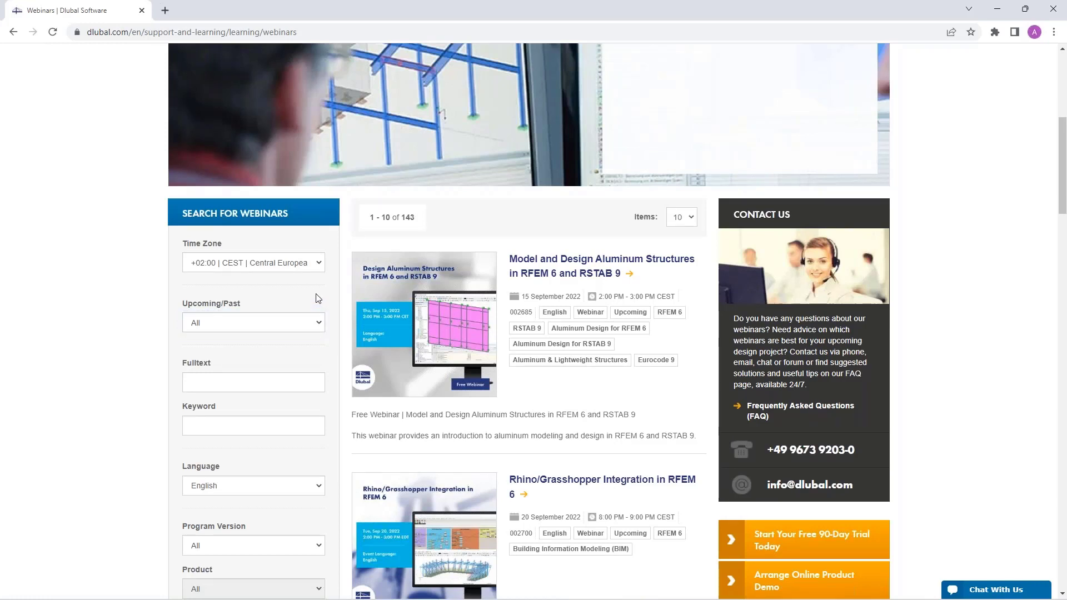
Open the webinar "Model and Design Aluminum Structures in RFEM 6 and RSTAB 9" and review its content, time schedule and downloads.
click(568, 266)
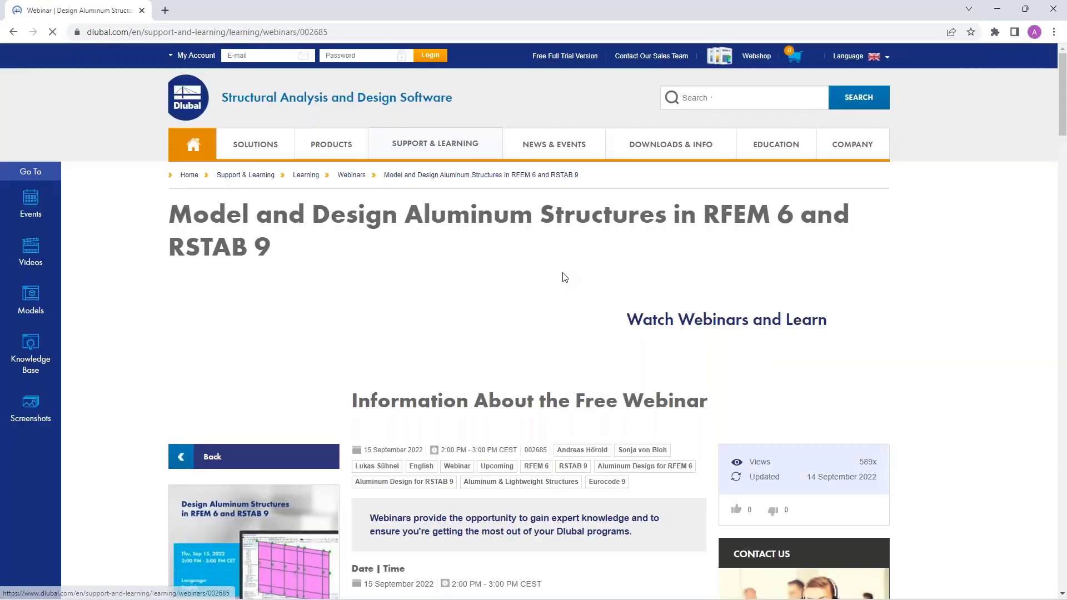
scroll(454, 428, down, 5)
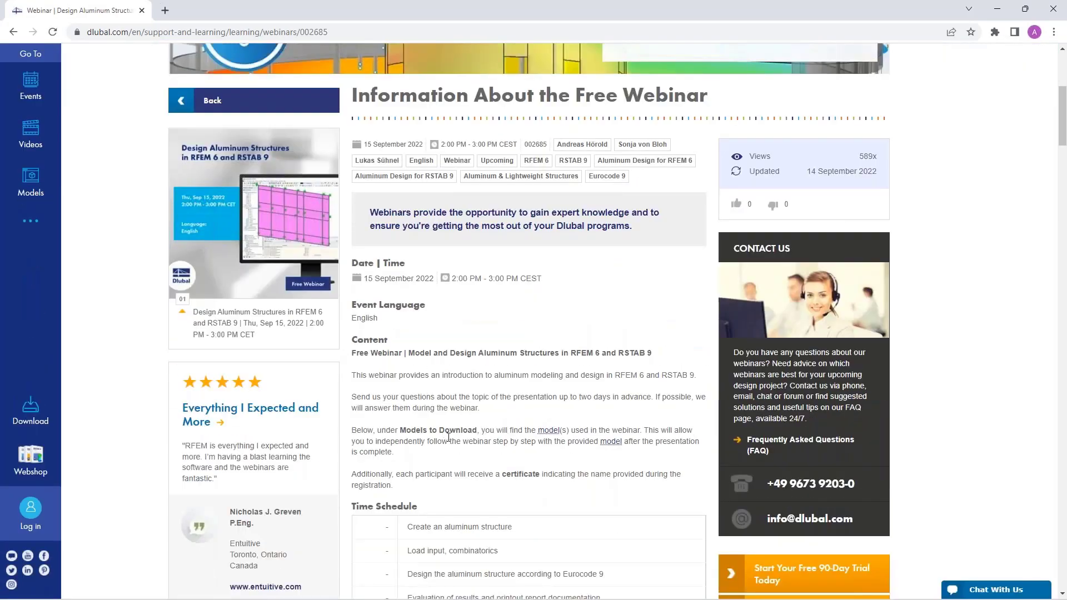
scroll(455, 428, down, 2)
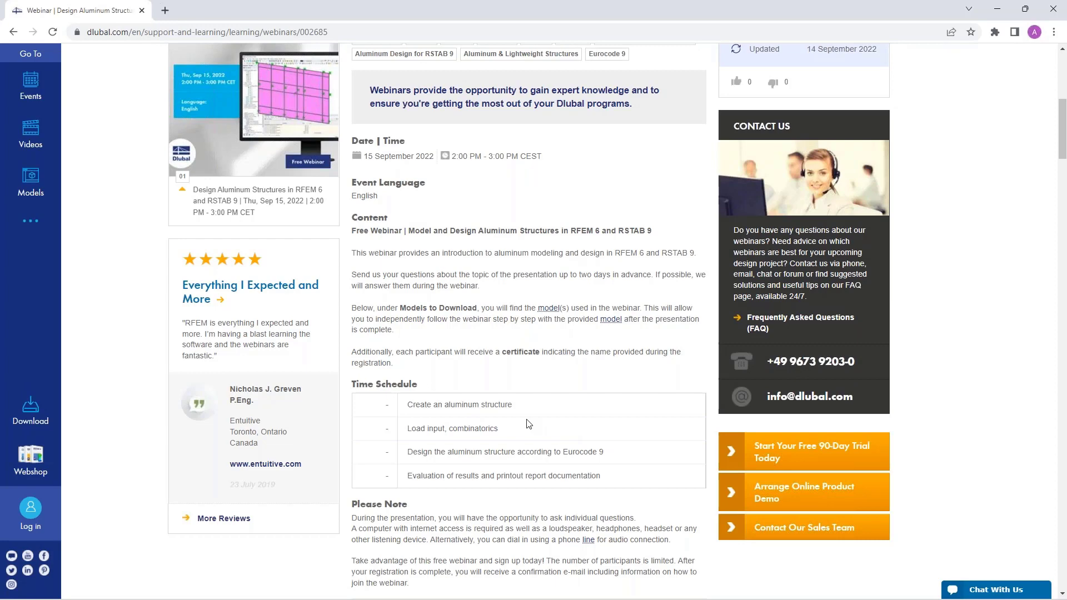
scroll(528, 424, down, 12)
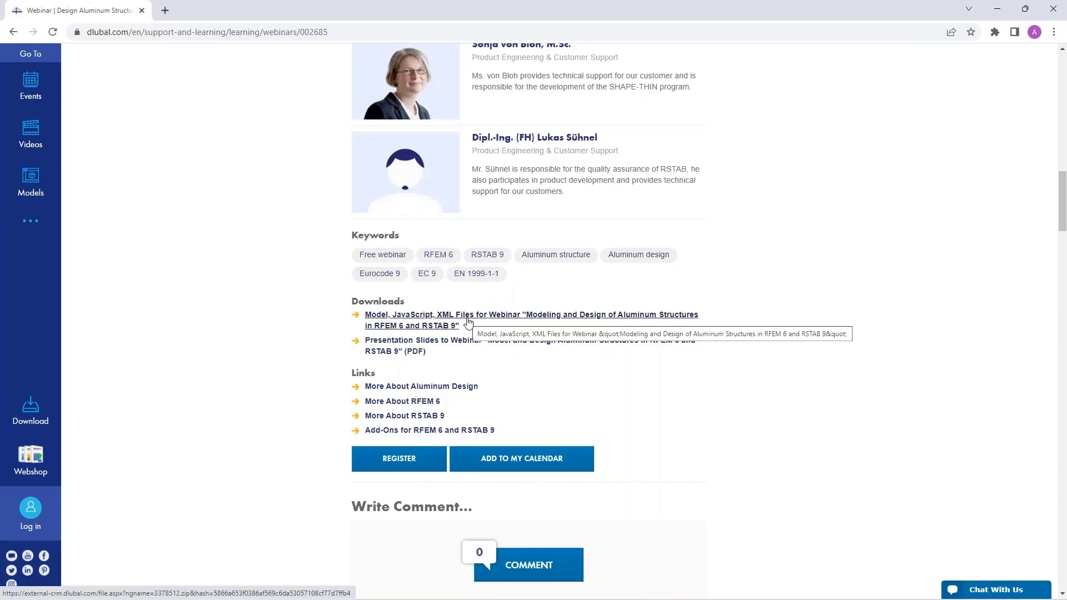
scroll(503, 358, up, 10)
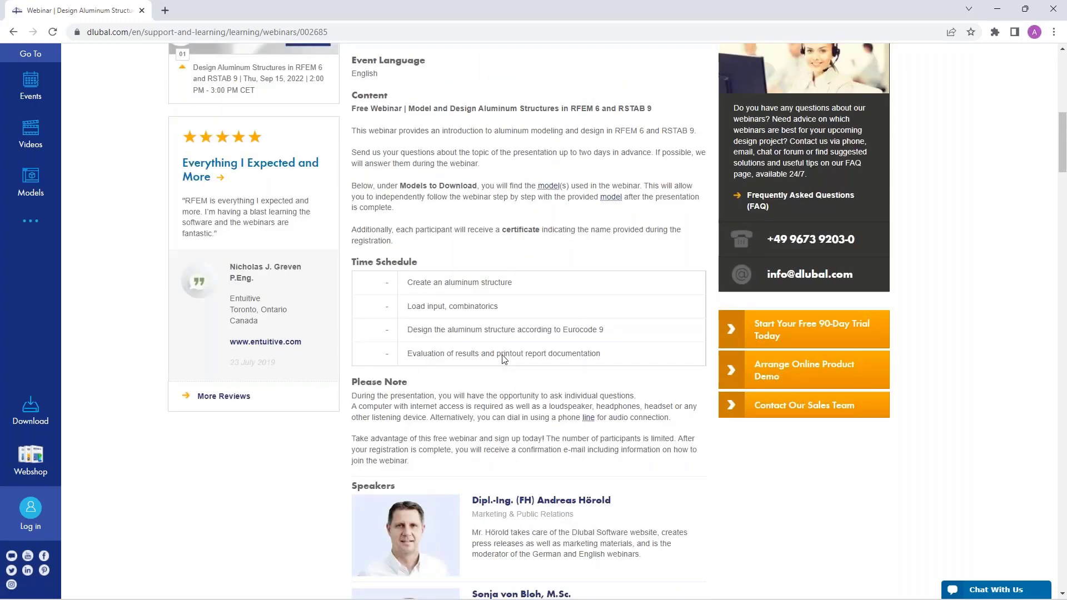
scroll(503, 359, up, 10)
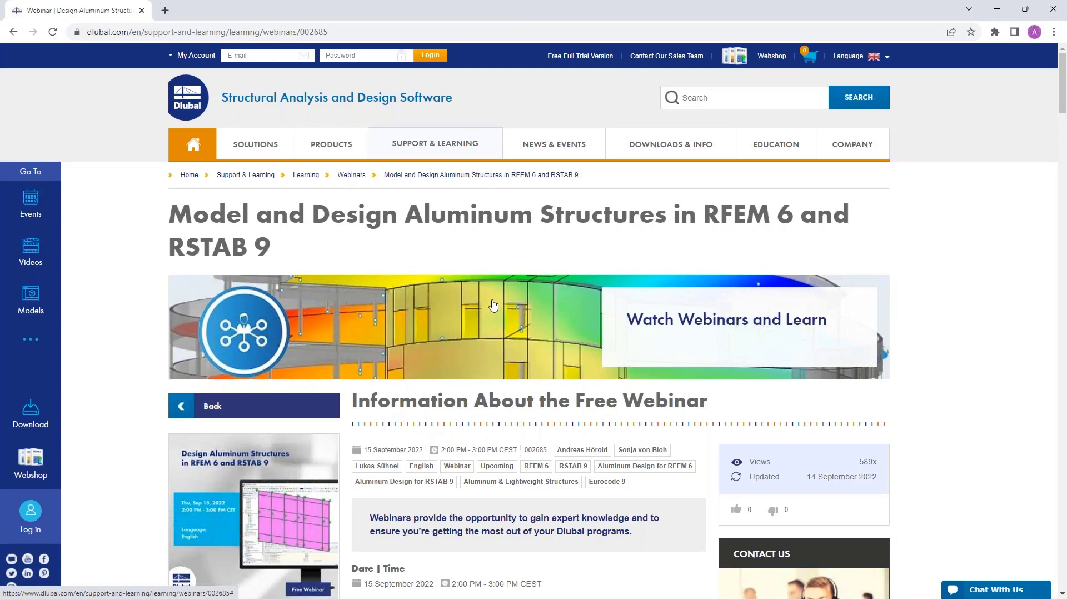
Open the Free Full Trial Version page and look over the RFEM 6, RSTAB 9, RSECTION 1 and RWIND 2 downloads.
click(580, 57)
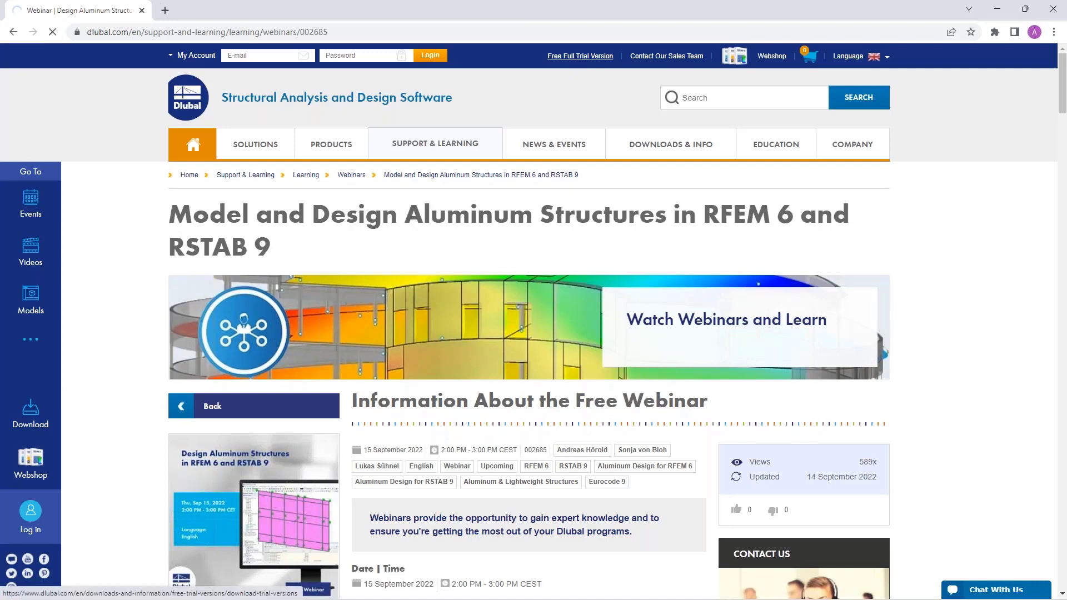
scroll(533, 288, down, 4)
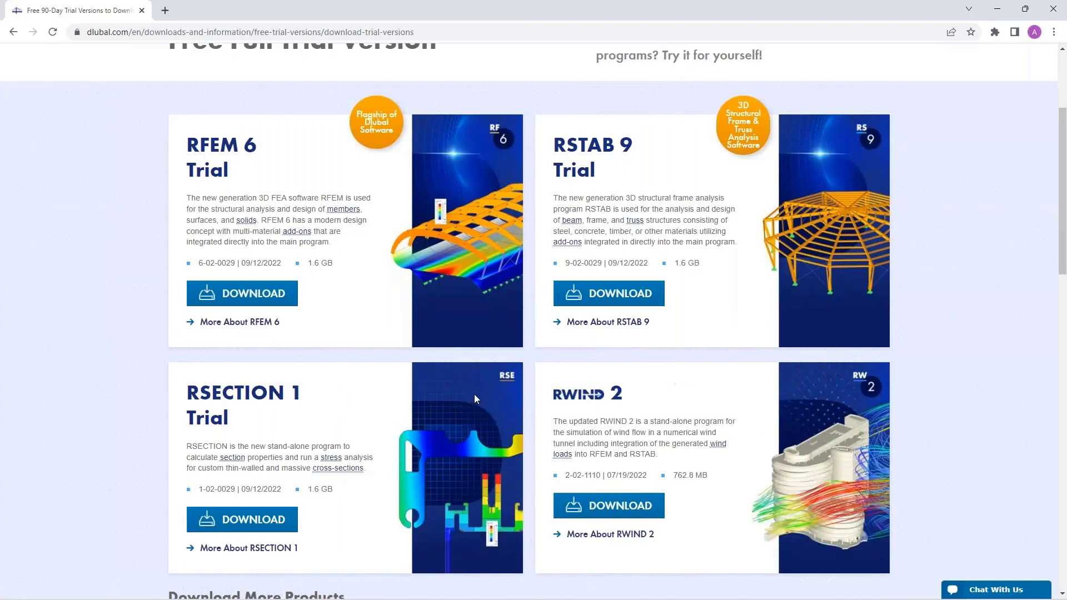
scroll(475, 394, up, 1)
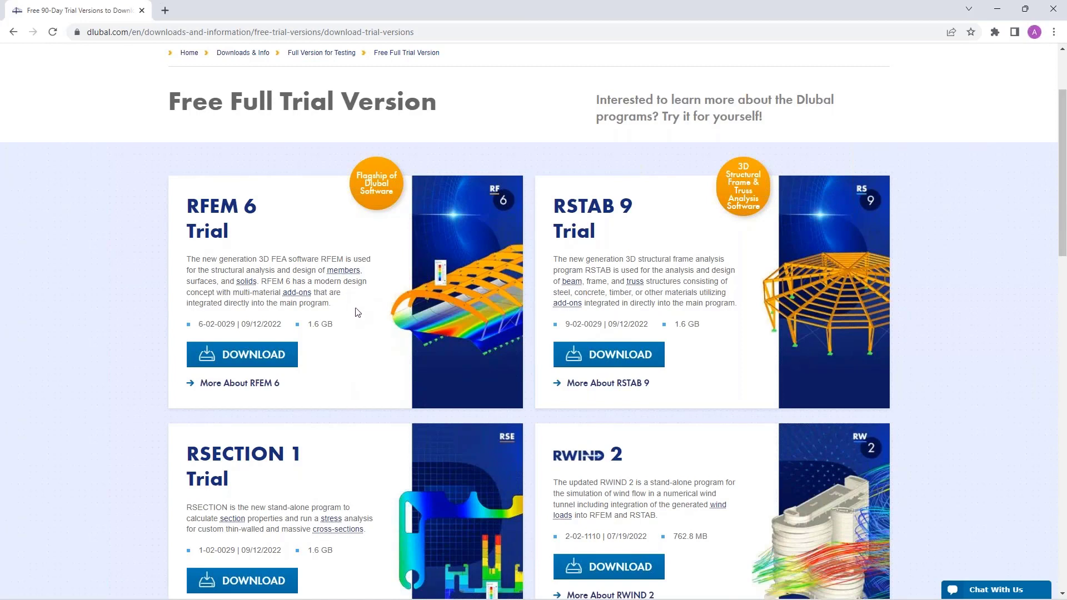
scroll(365, 308, down, 1)
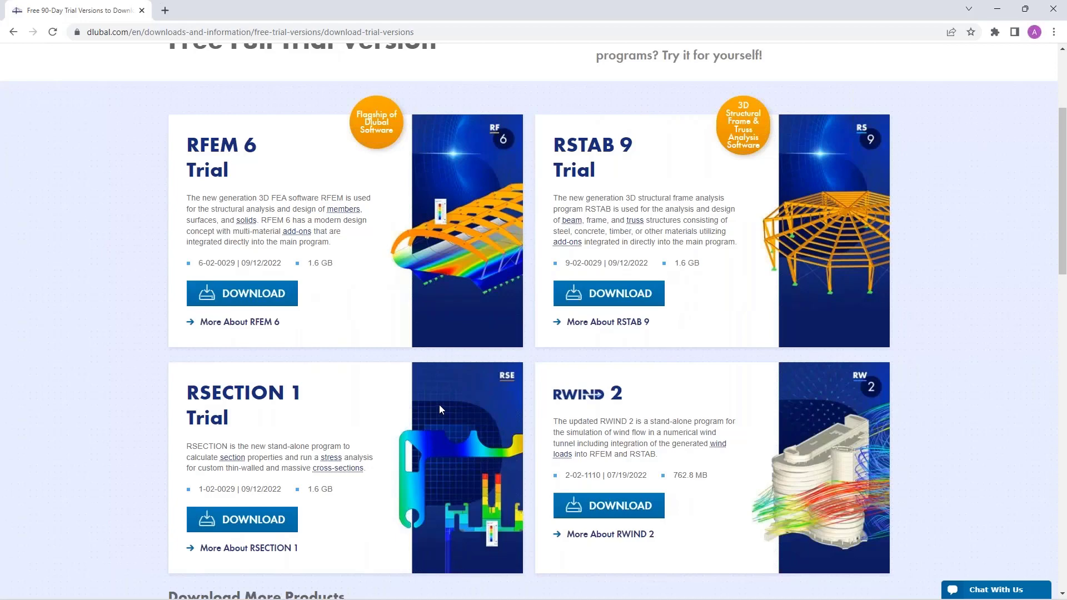
scroll(439, 404, up, 3)
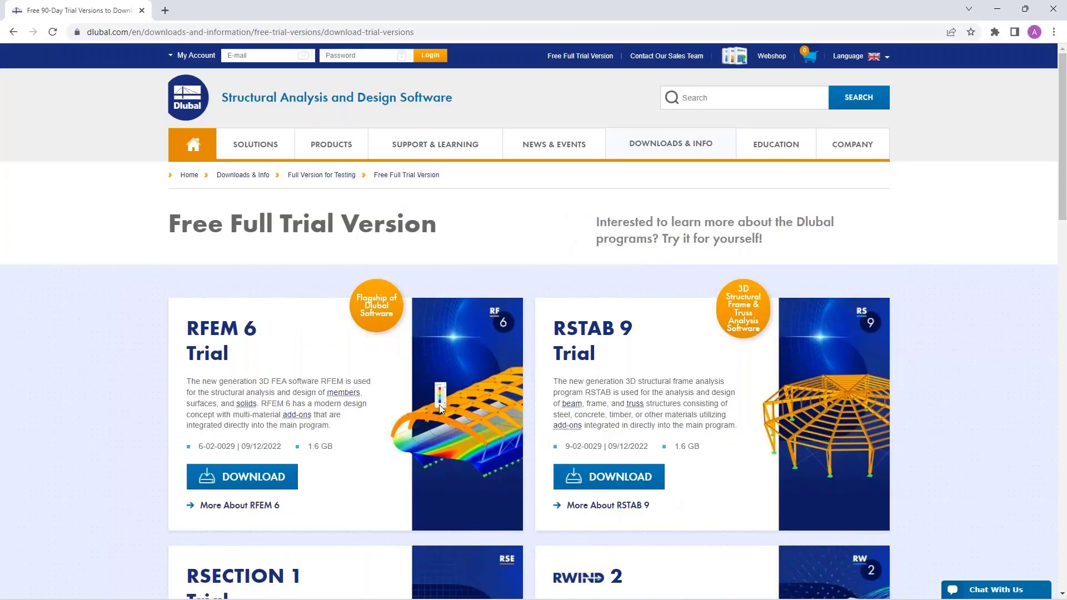